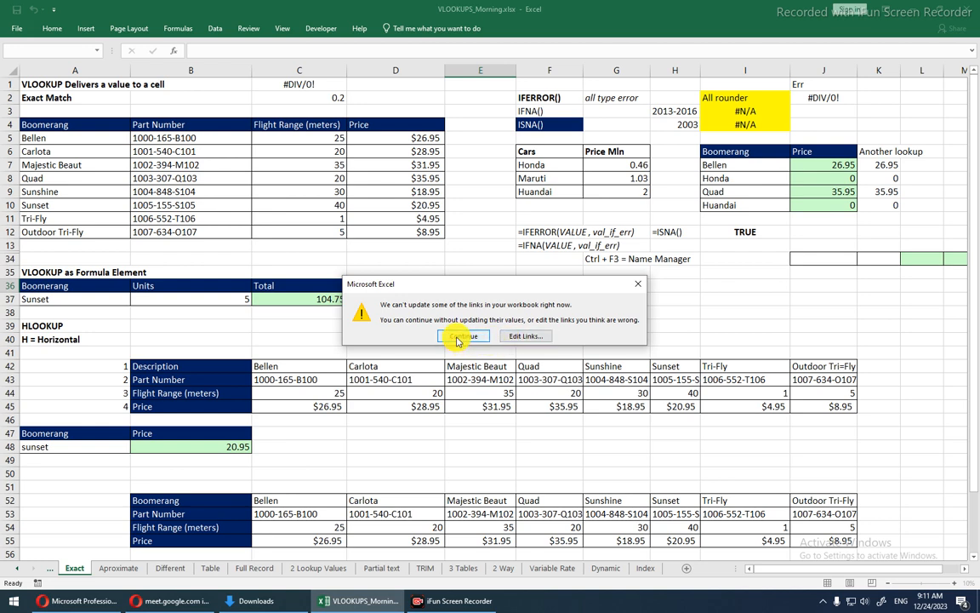
- Continue without updating the workbook links and examine the external-workbook VLOOKUP formula in B7 on the Different sheet
left_click(458, 339)
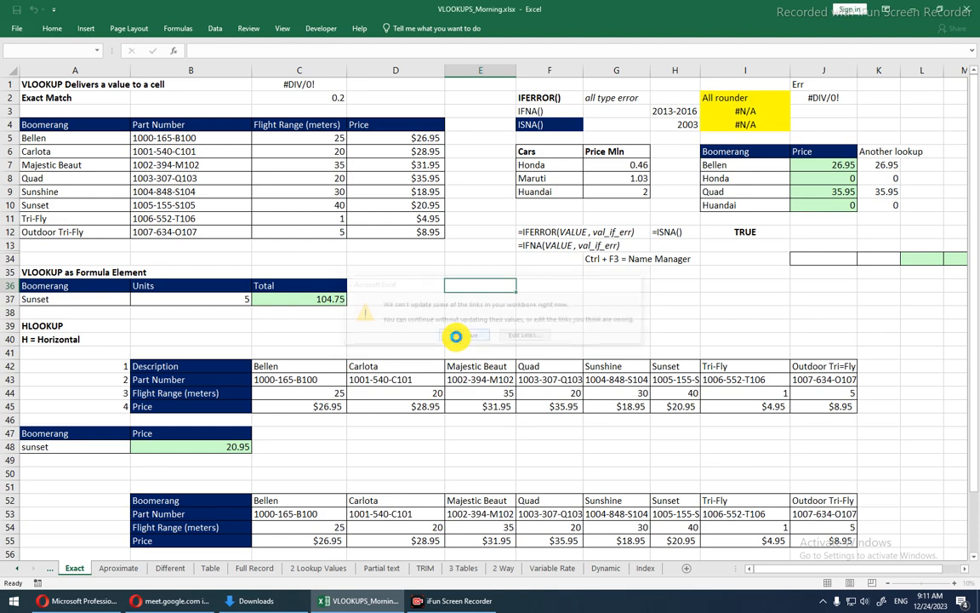
left_click(292, 574)
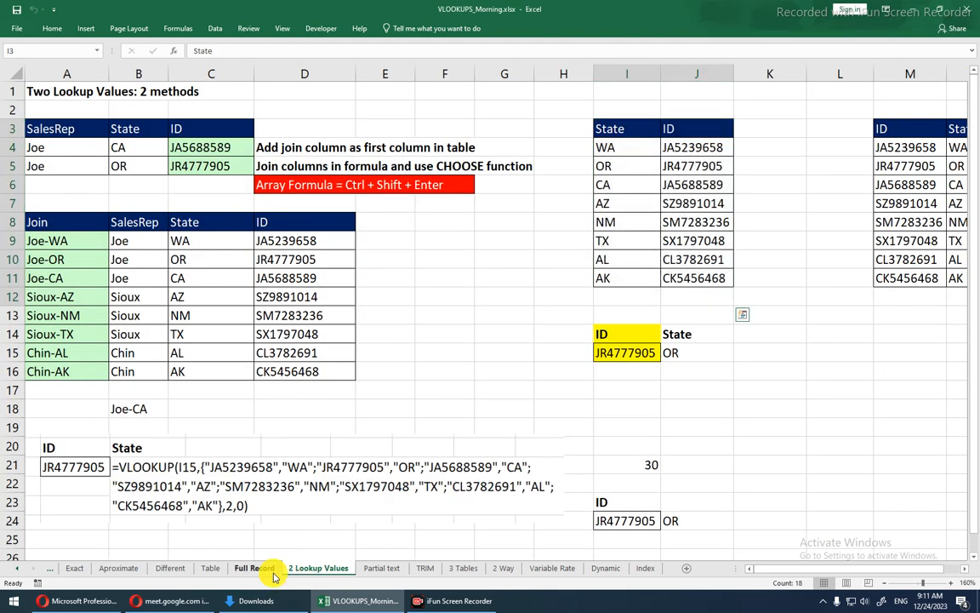
left_click(270, 575)
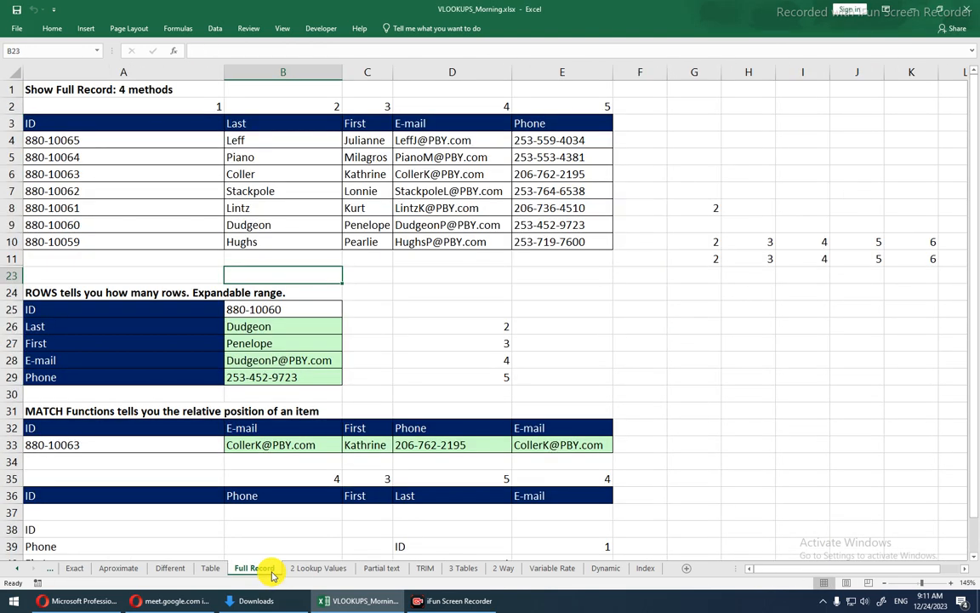
left_click(208, 569)
left_click(170, 567)
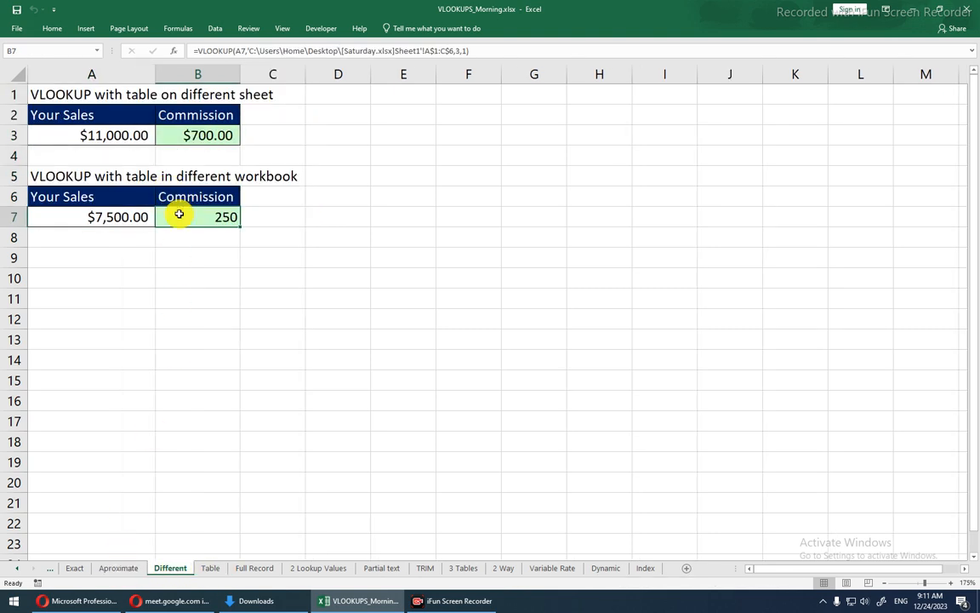
left_click_drag(248, 51, 385, 51)
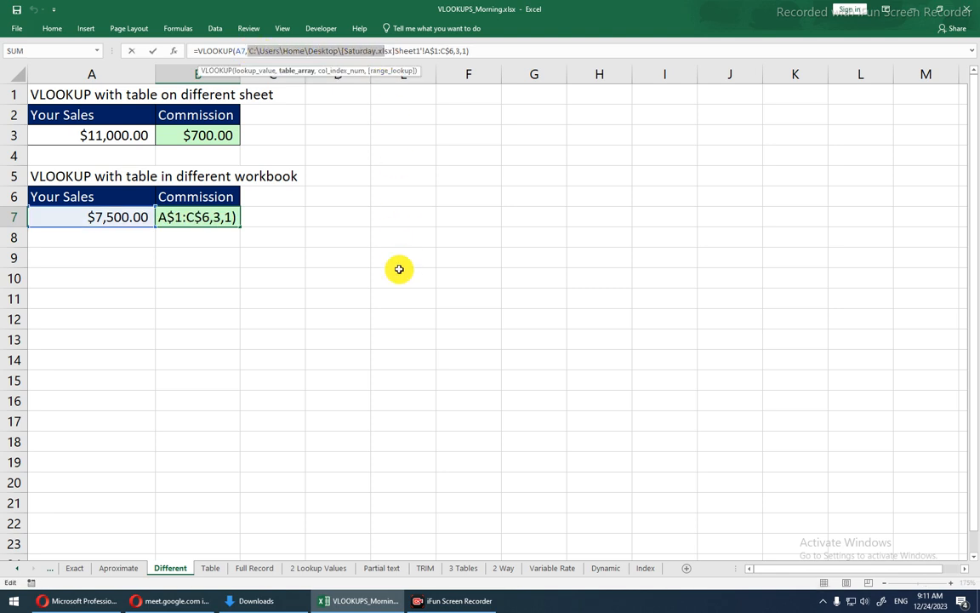
key("Escape")
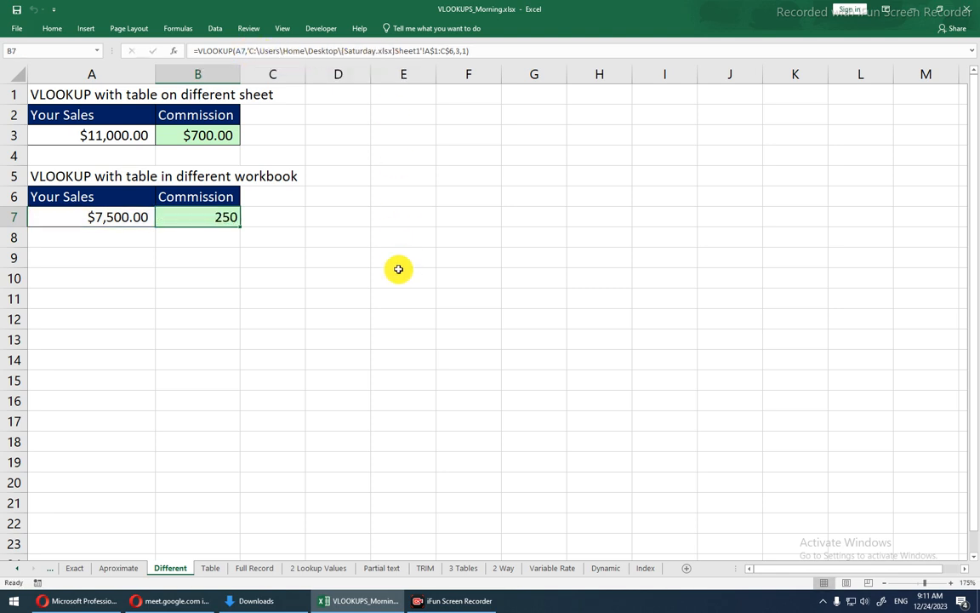
- Clear the Join column cells A9:A16 on the 2 Lookup Values sheet
left_click(248, 573)
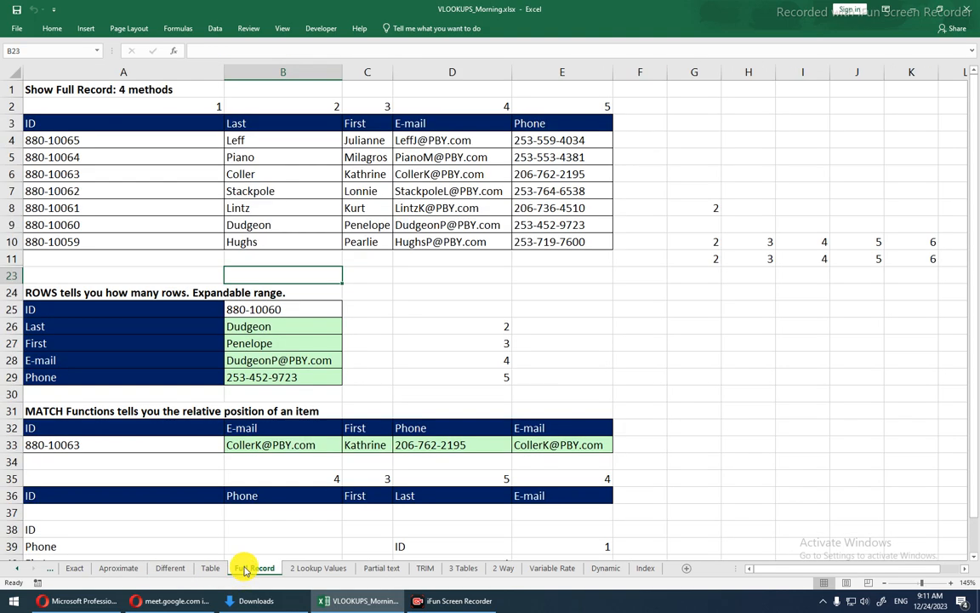
left_click(213, 567)
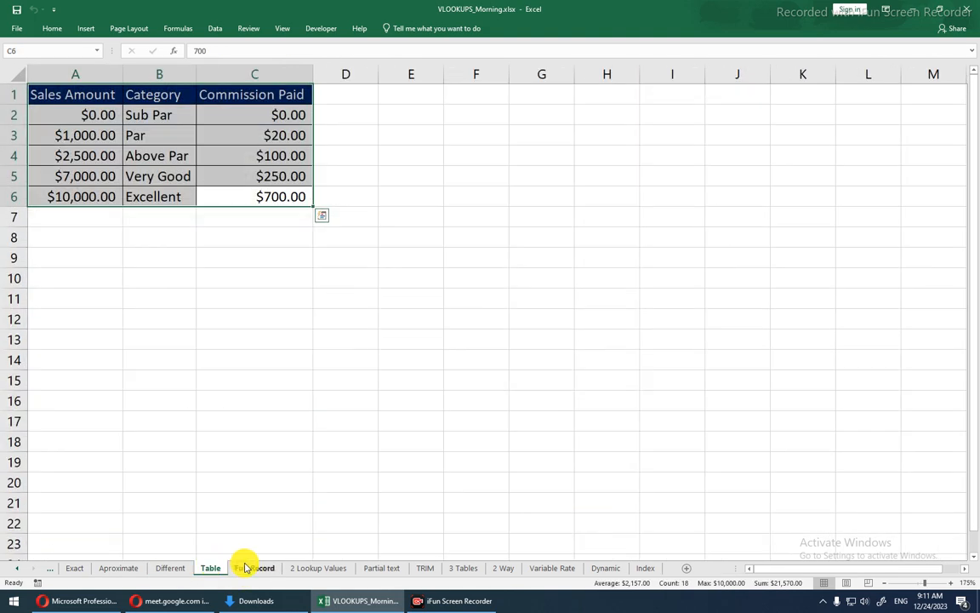
left_click(248, 567)
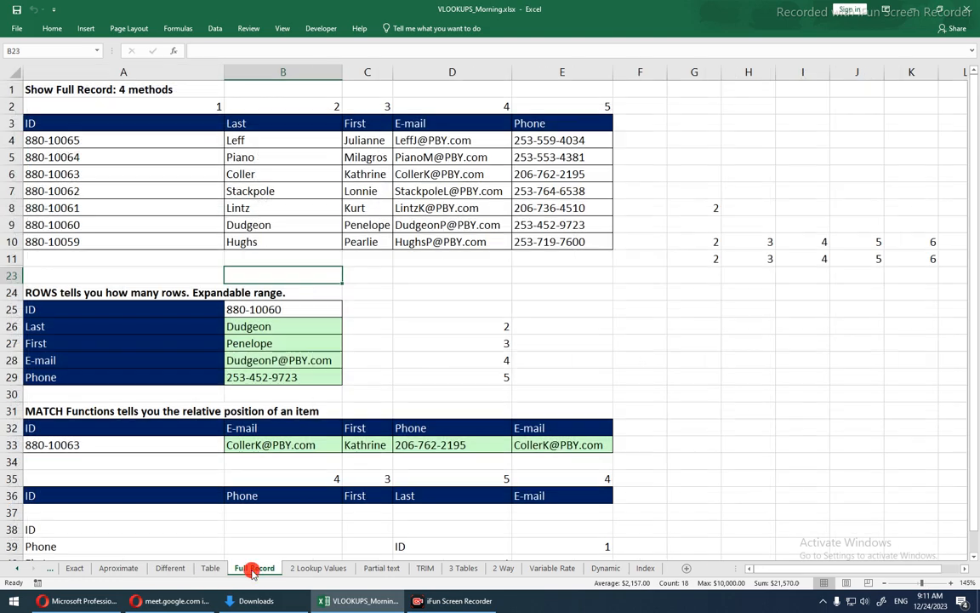
left_click(302, 573)
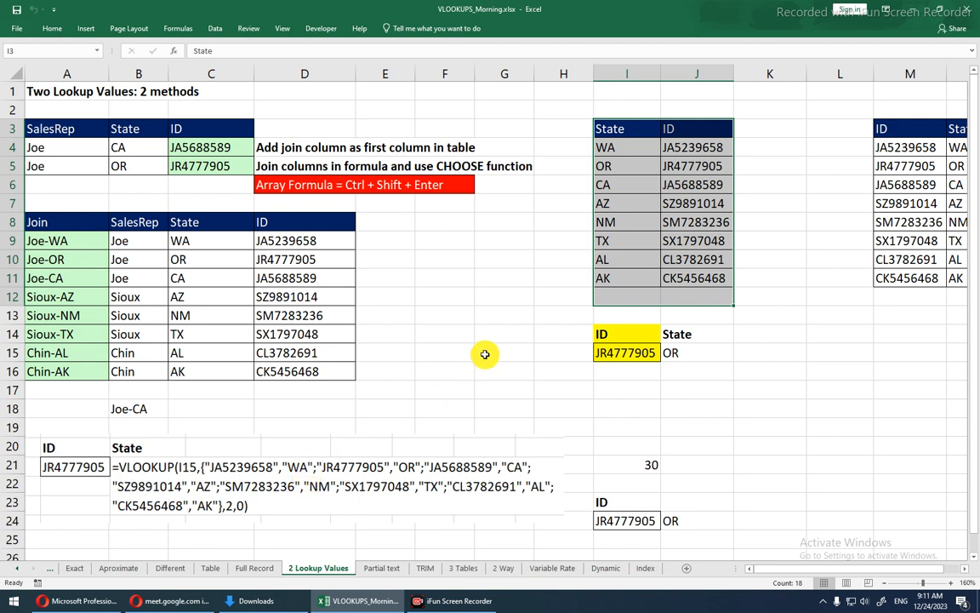
left_click_drag(39, 241, 54, 368)
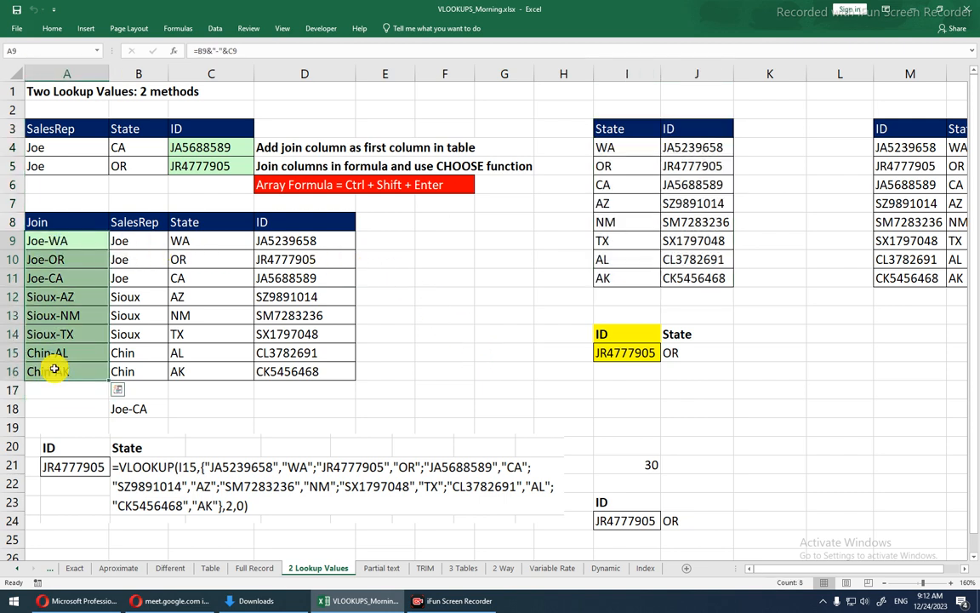
key("Delete")
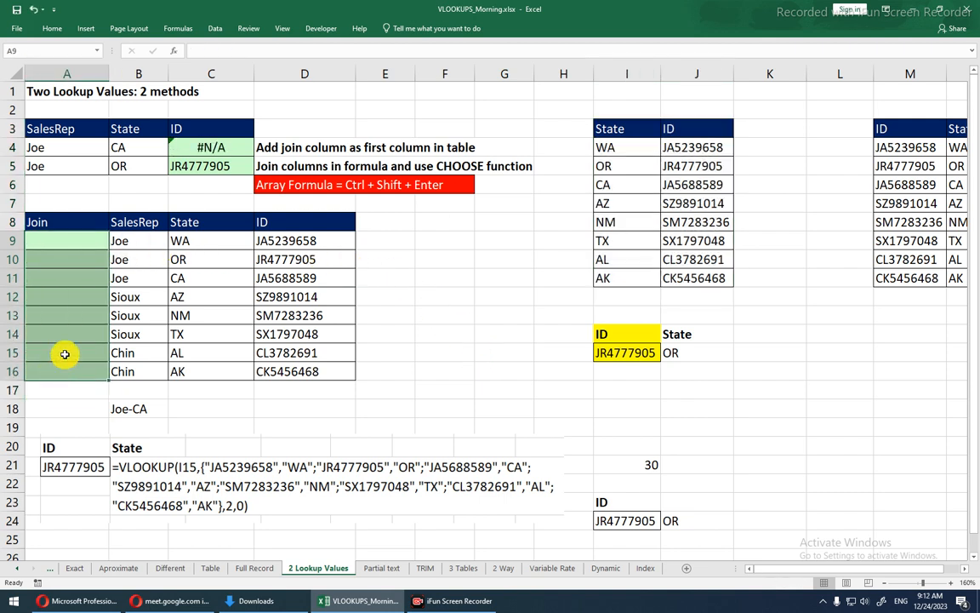
- Switch to WhatsApp Web in the browser and send the message "can you hear me??" in the student's open chat
left_click(134, 604)
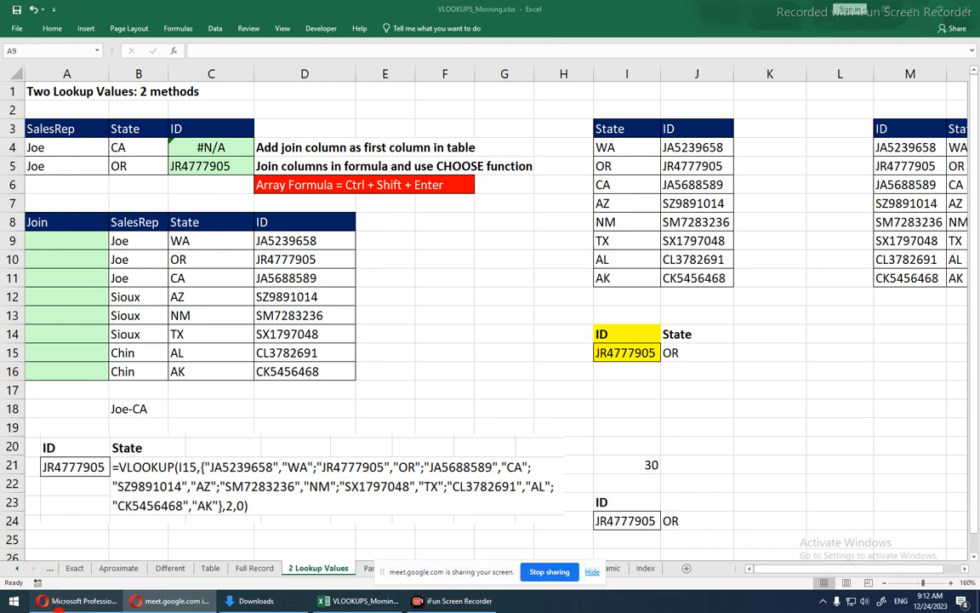
left_click(58, 604)
left_click(56, 11)
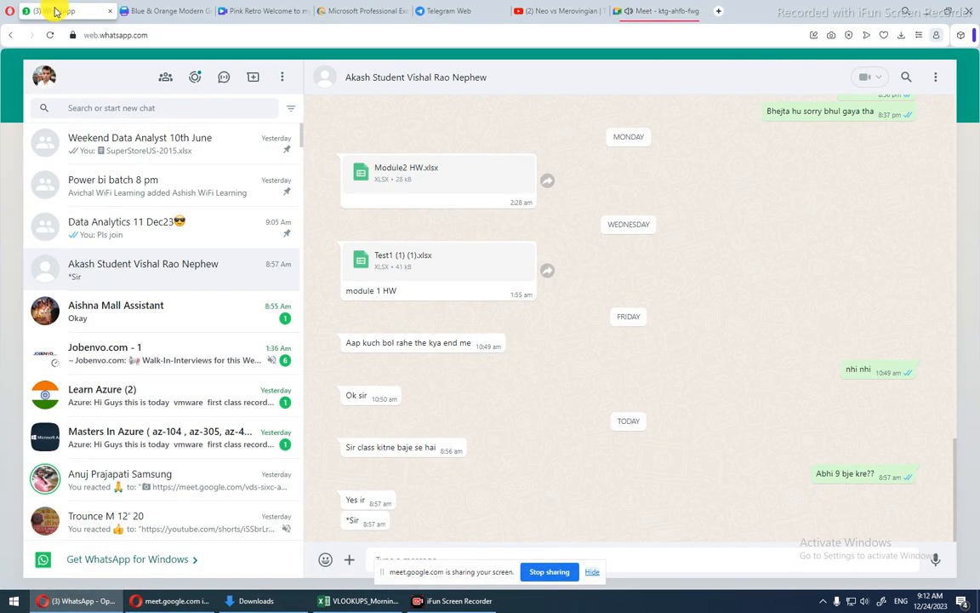
left_click(591, 572)
left_click(443, 568)
type("ca")
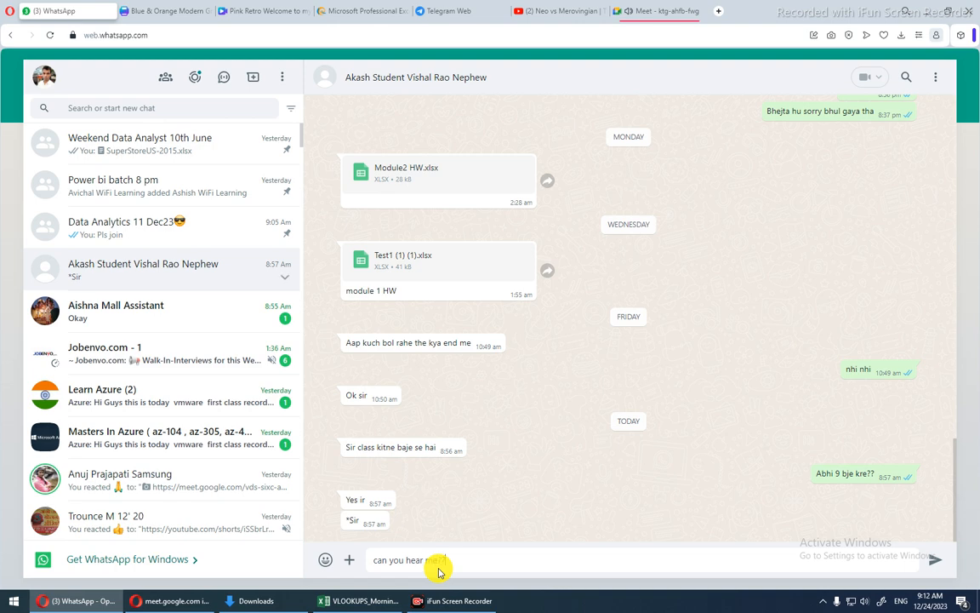
key("Return")
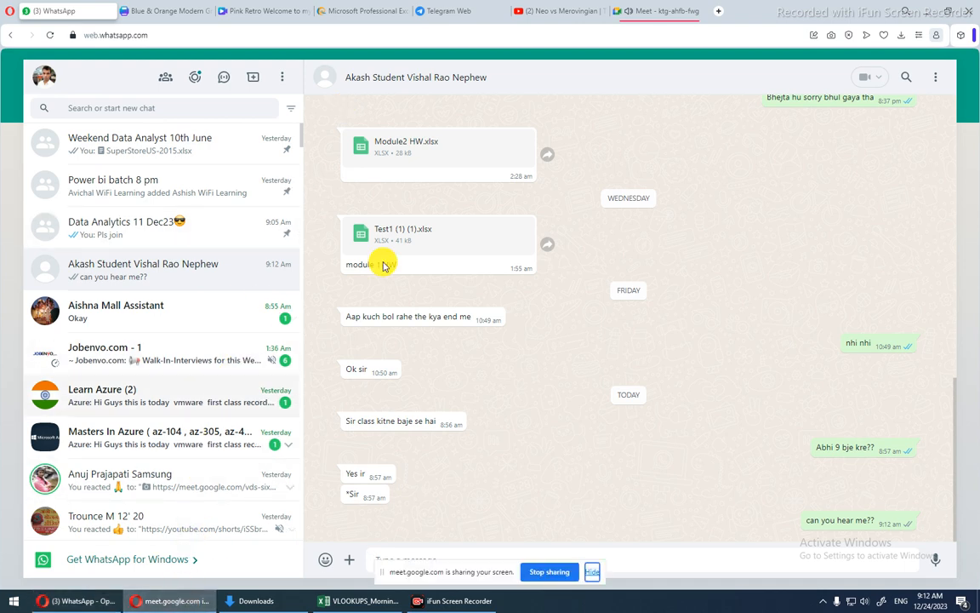
- Switch to the Google Meet call and admit the waiting participant
left_click(662, 11)
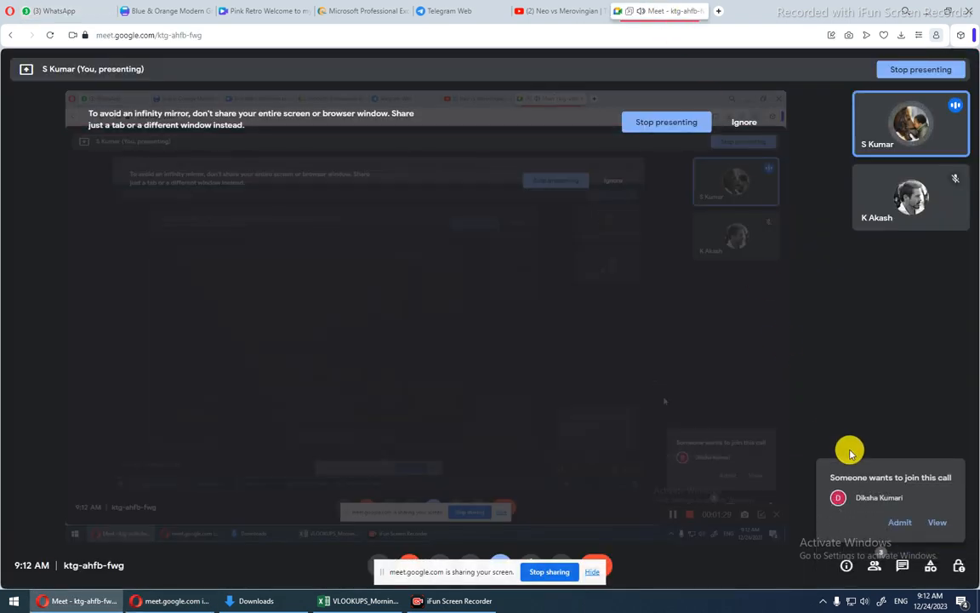
left_click(900, 522)
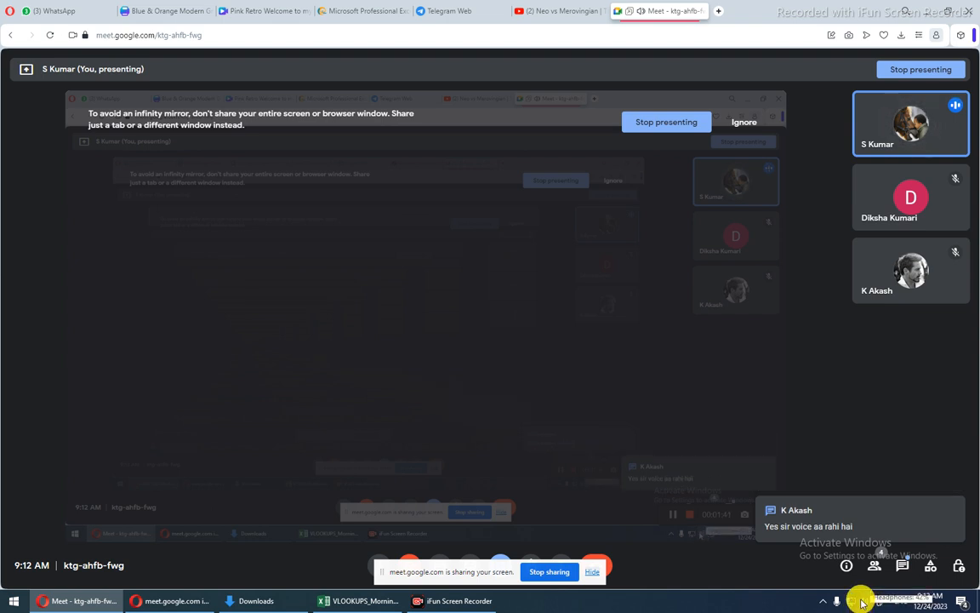
- Set the audio playback device to Speakers (USB PnP Sound Device) and hide the screen-sharing notice
left_click(861, 599)
left_click(854, 548)
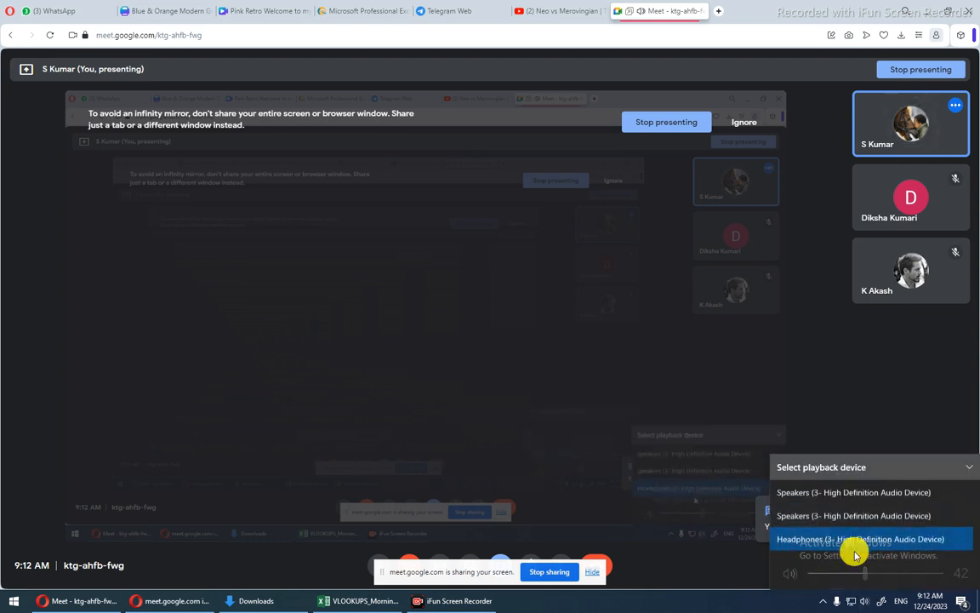
left_click(852, 482)
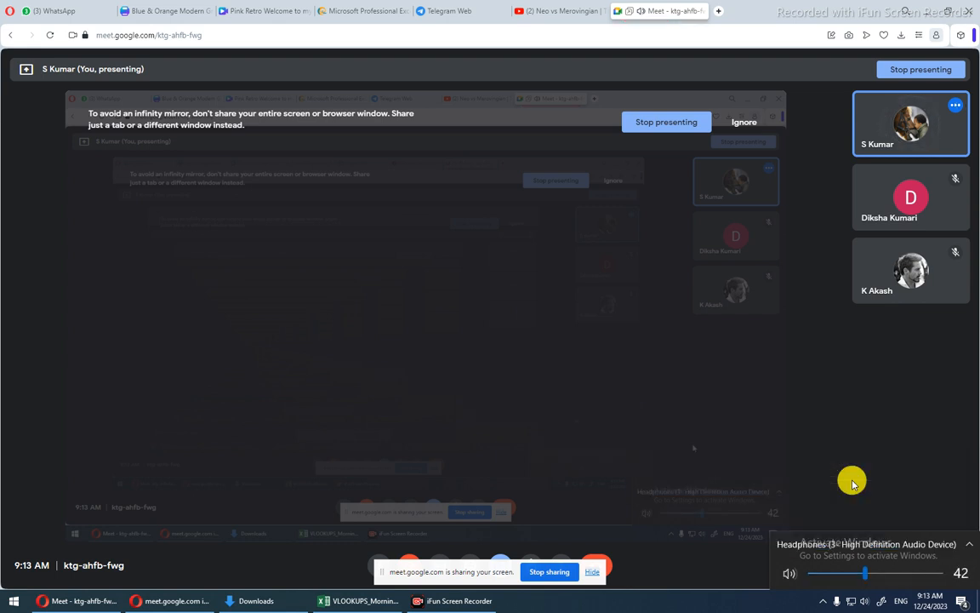
left_click(854, 548)
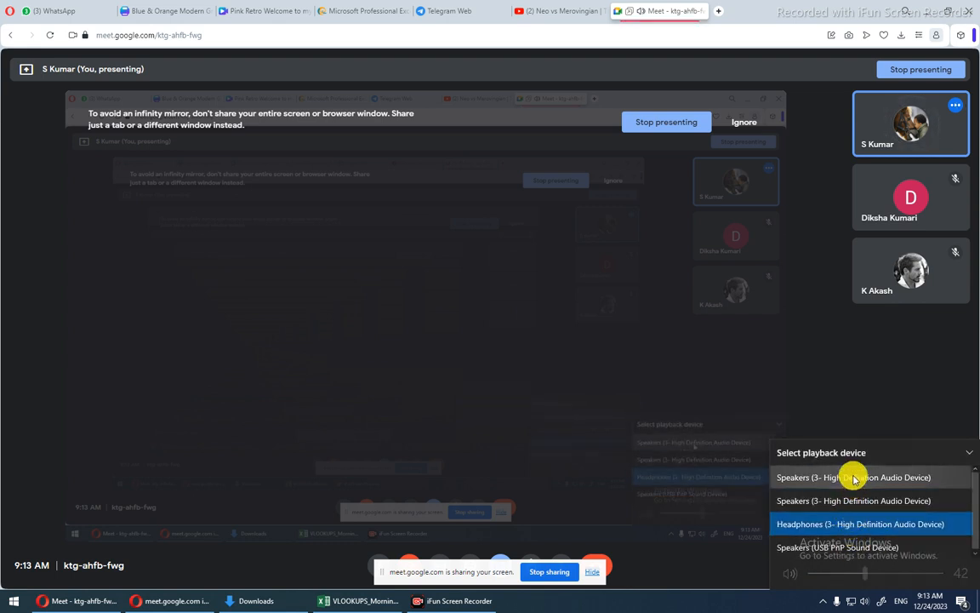
left_click(835, 549)
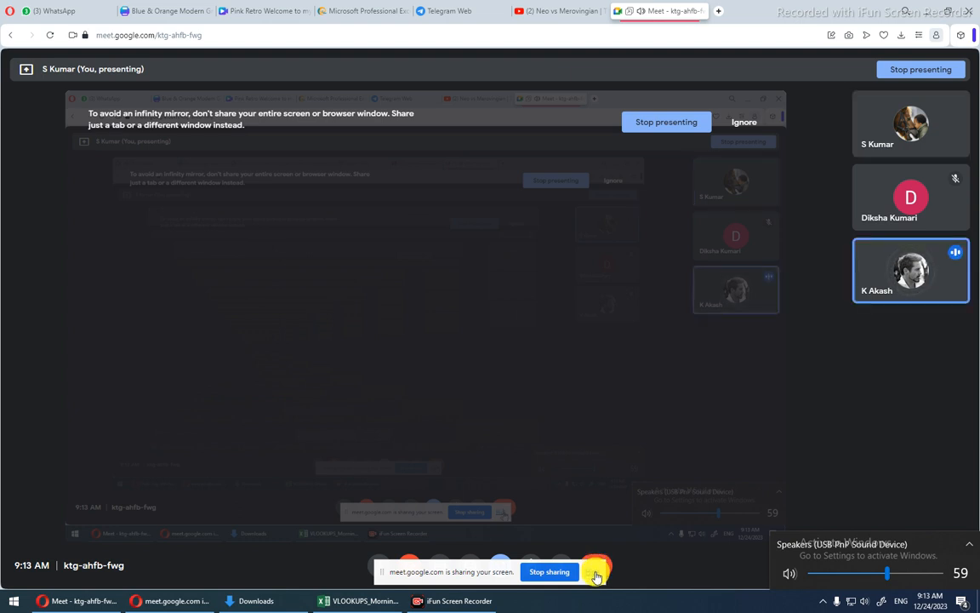
left_click_drag(500, 574, 409, 494)
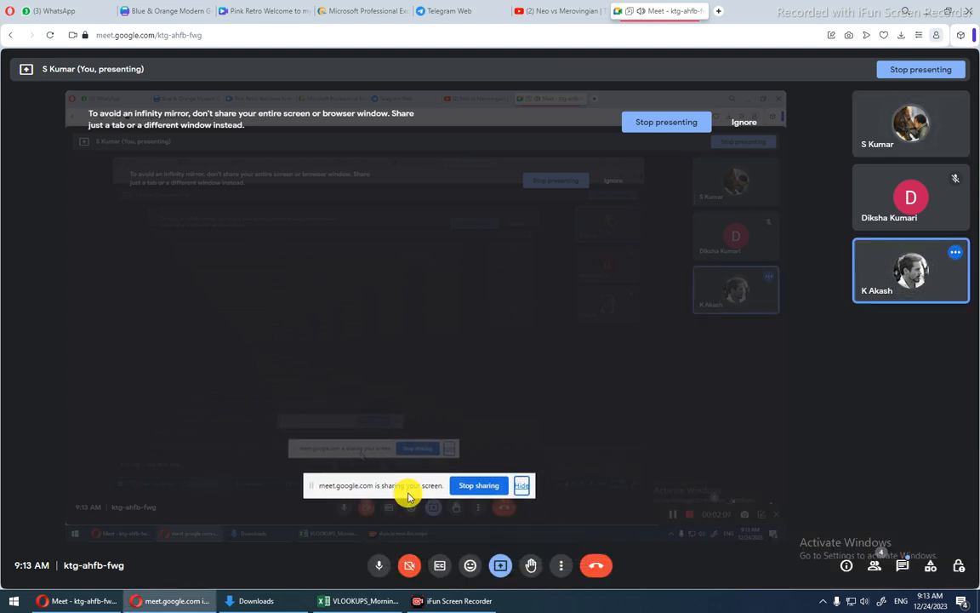
left_click(521, 487)
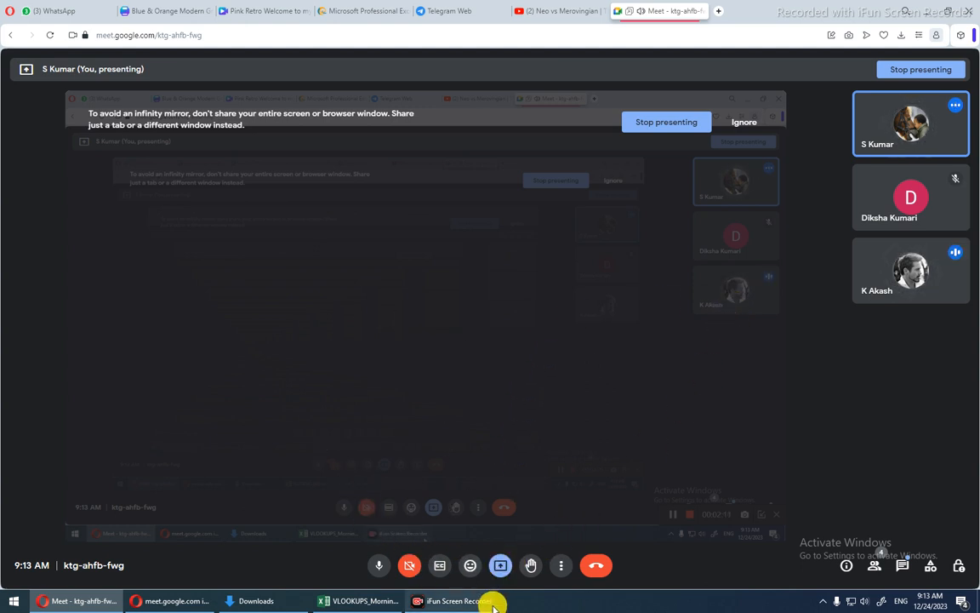
- Switch back to the VLOOKUPS_Morning.xlsx workbook in Excel and clear the ID lookup formulas in C4:C5
left_click(354, 599)
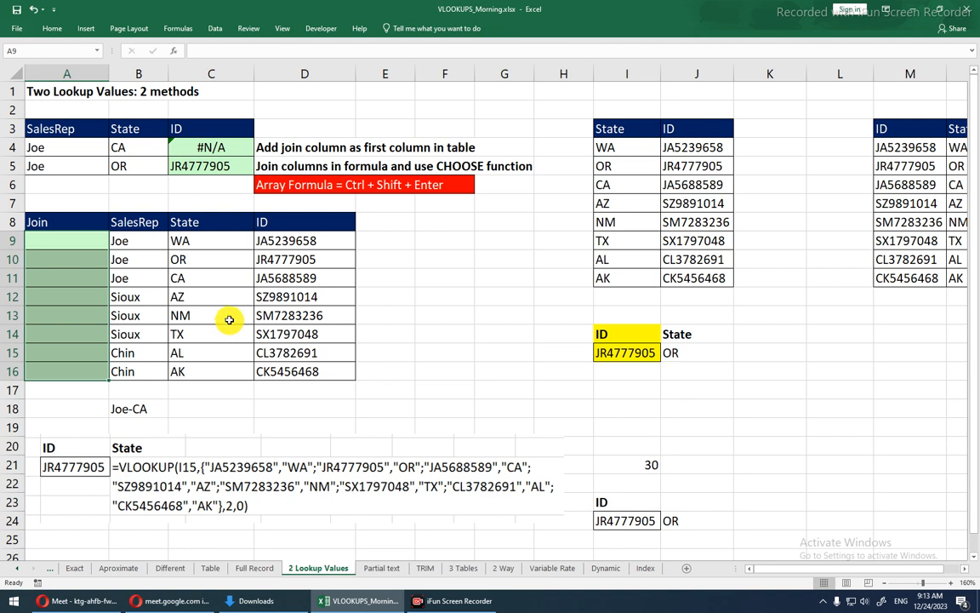
left_click_drag(136, 222, 268, 368)
left_click(189, 152)
left_click_drag(189, 152, 191, 158)
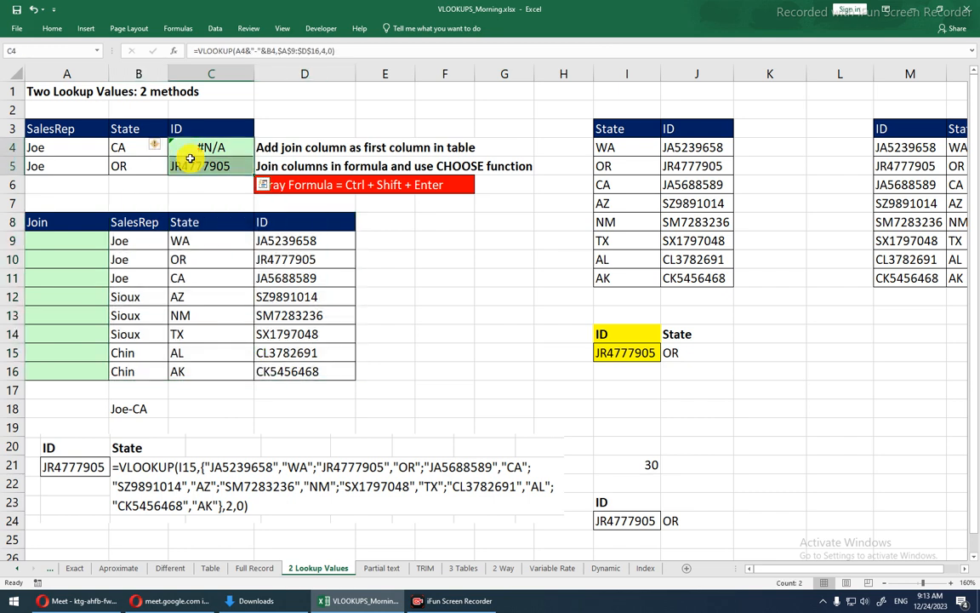
left_click(190, 158)
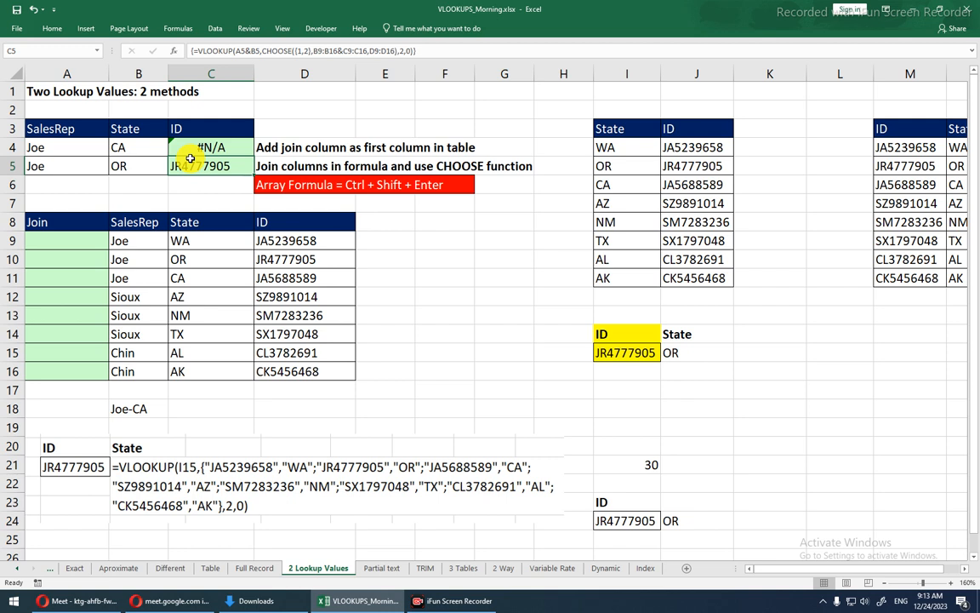
key("Up")
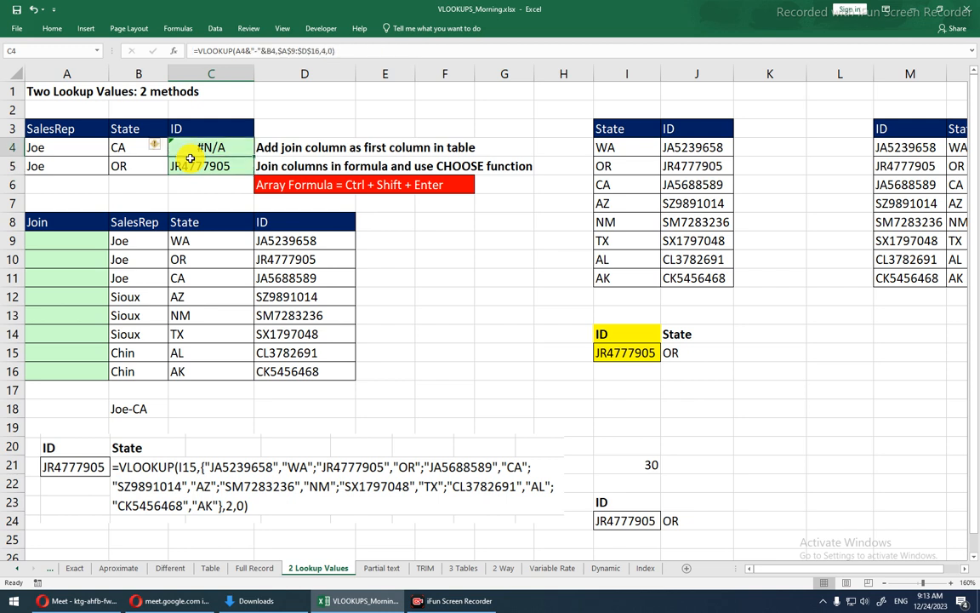
key("shift+Down")
key("Delete")
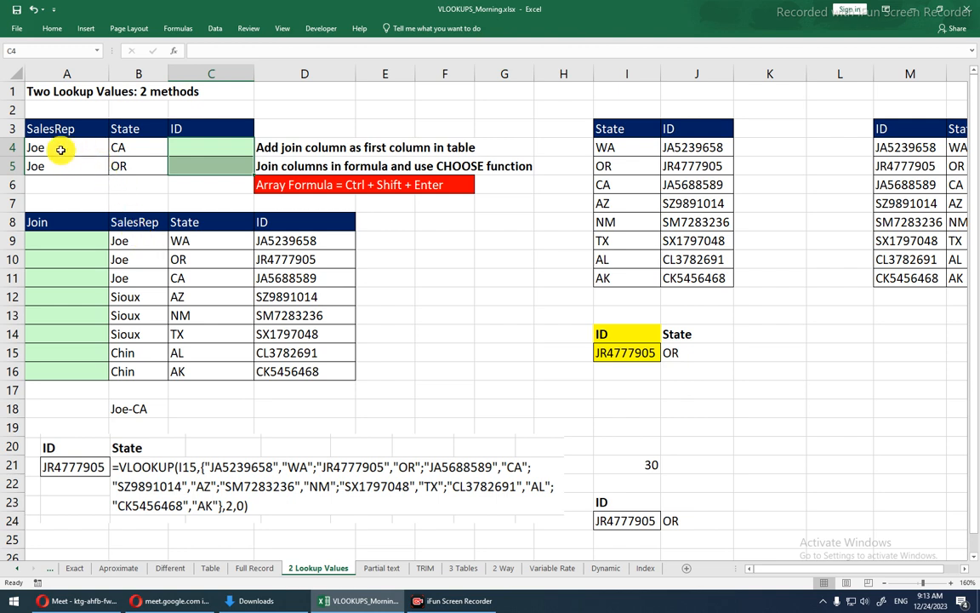
- Compare the SalesRep and State lookup values in rows 4 and 5 with the matching CA record in row 11
left_click_drag(48, 132, 64, 159)
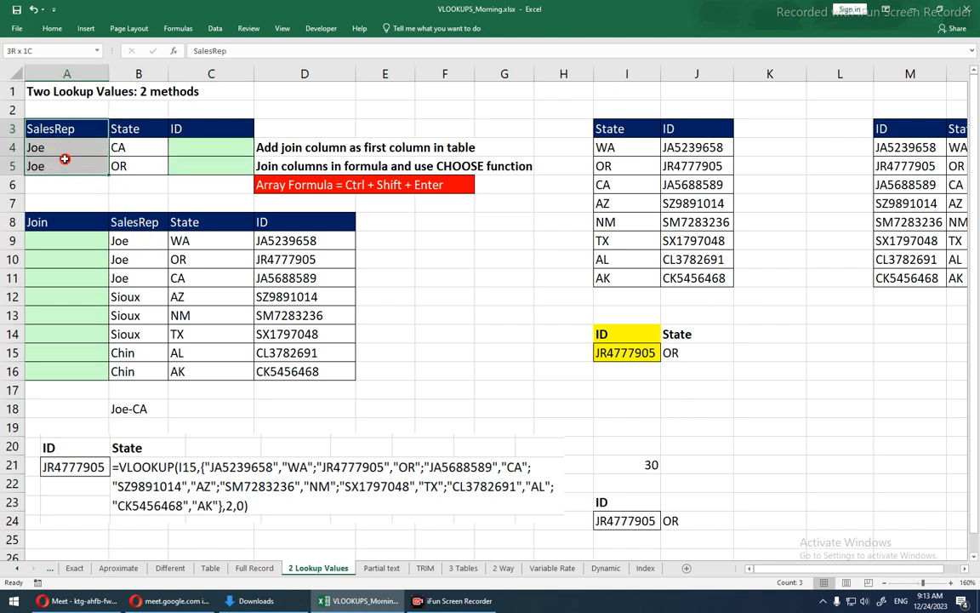
left_click_drag(118, 137, 118, 164)
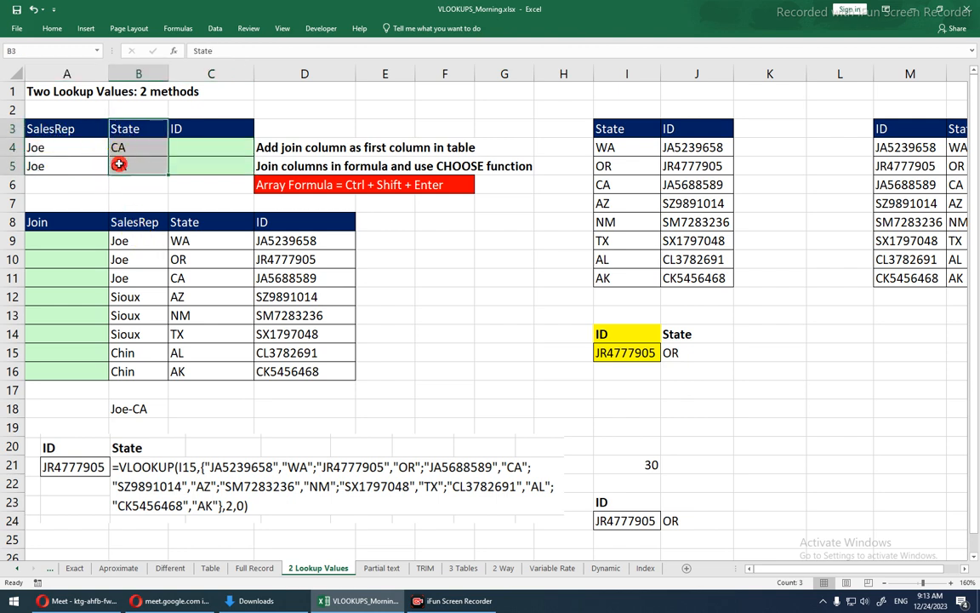
left_click(120, 164)
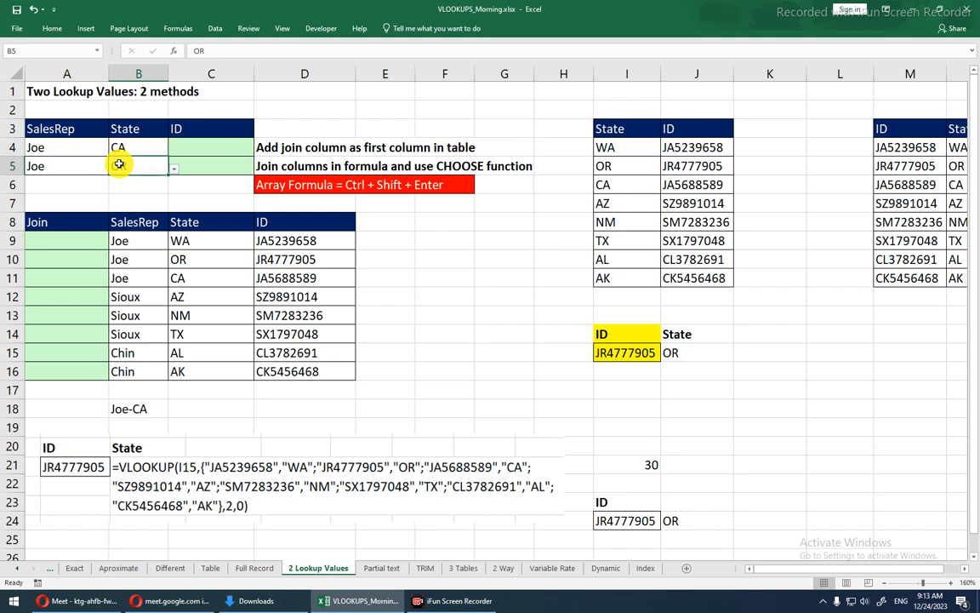
left_click(179, 153)
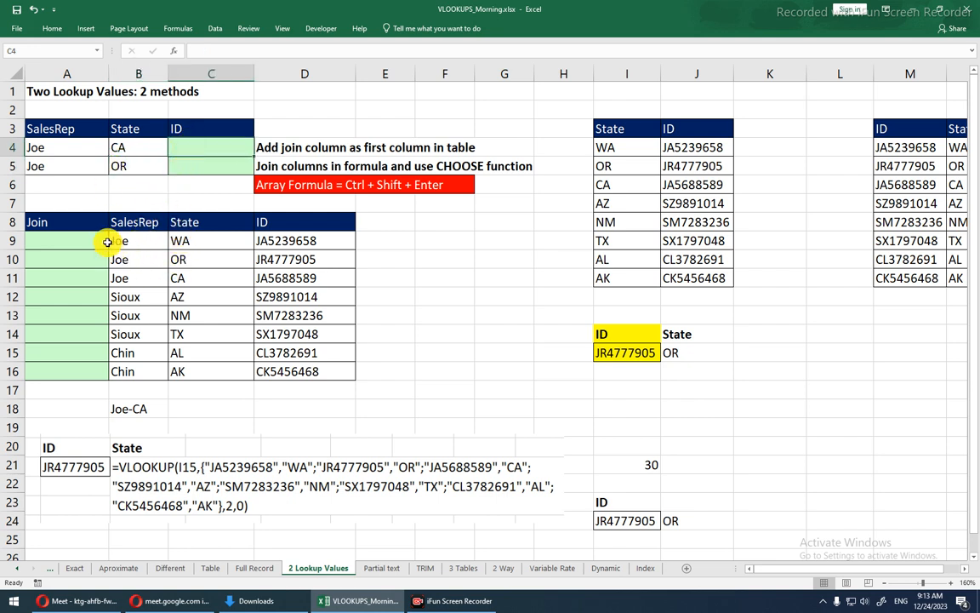
left_click_drag(73, 149, 122, 155)
left_click(138, 149)
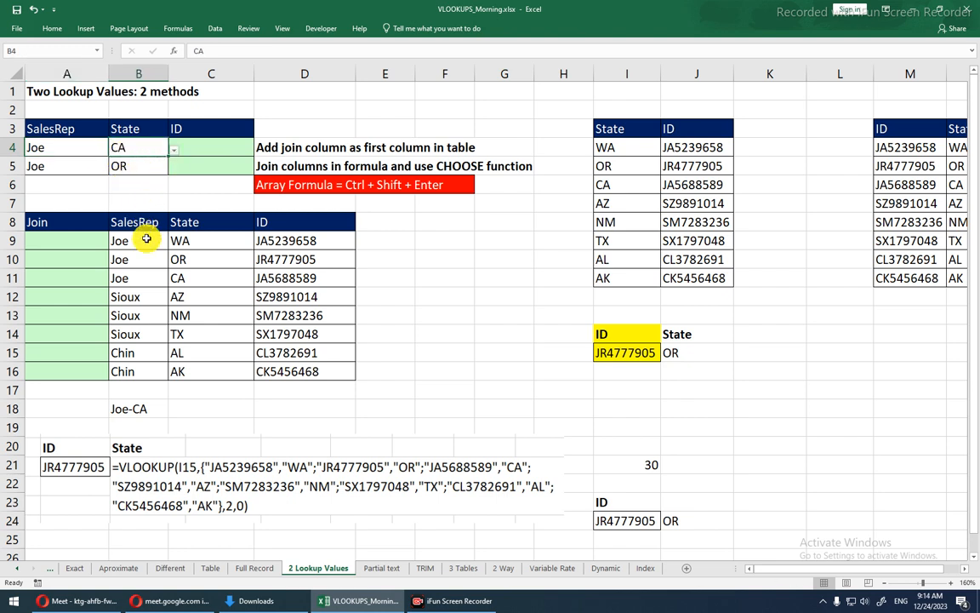
left_click_drag(132, 277, 317, 278)
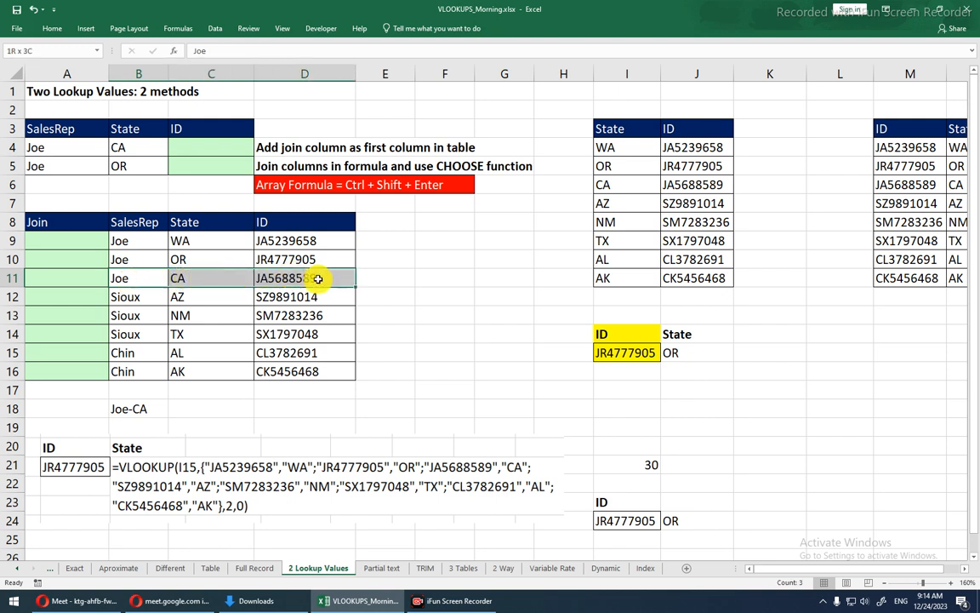
- Examine the empty Join cells A9:A16, the SalesRep, State and ID record in row 9, and the State entries in C9:C16
left_click(317, 278)
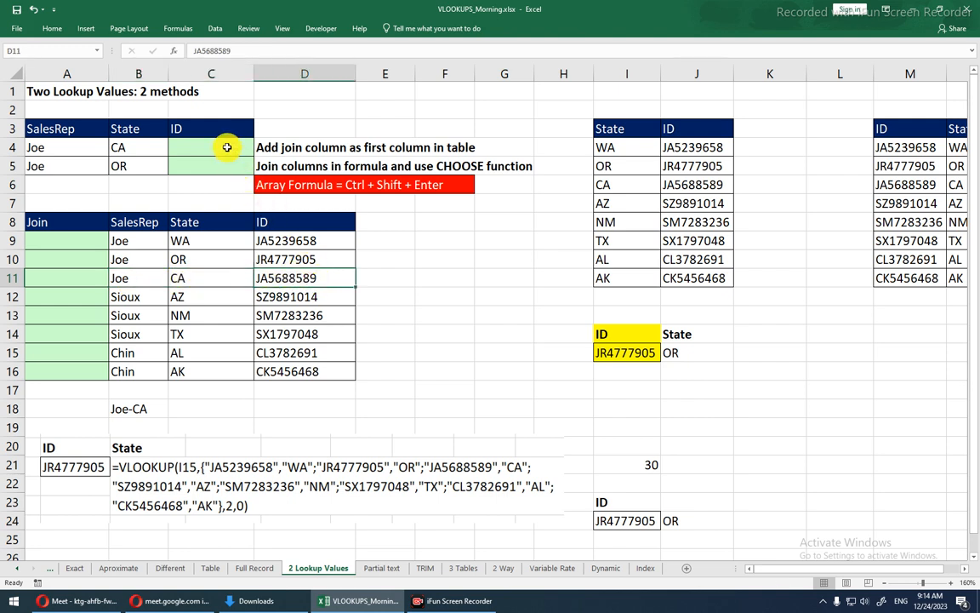
left_click_drag(68, 236, 49, 365)
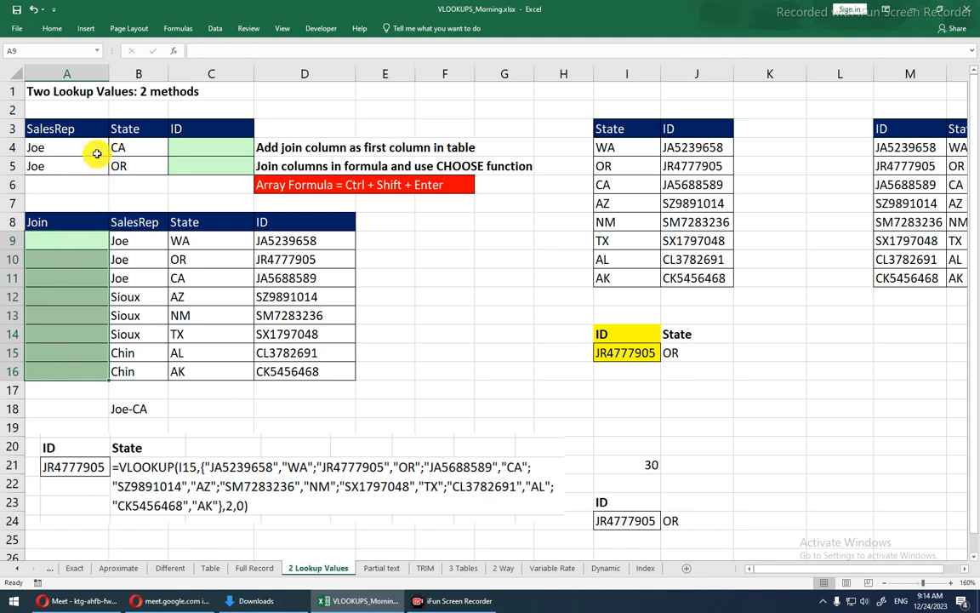
left_click(69, 136)
left_click_drag(142, 245, 257, 243)
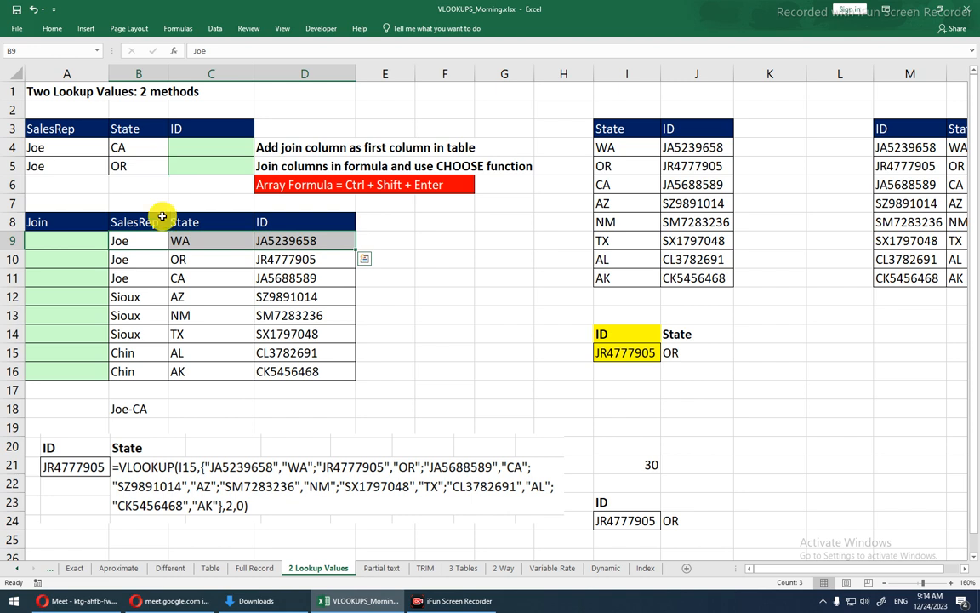
left_click_drag(184, 243, 181, 368)
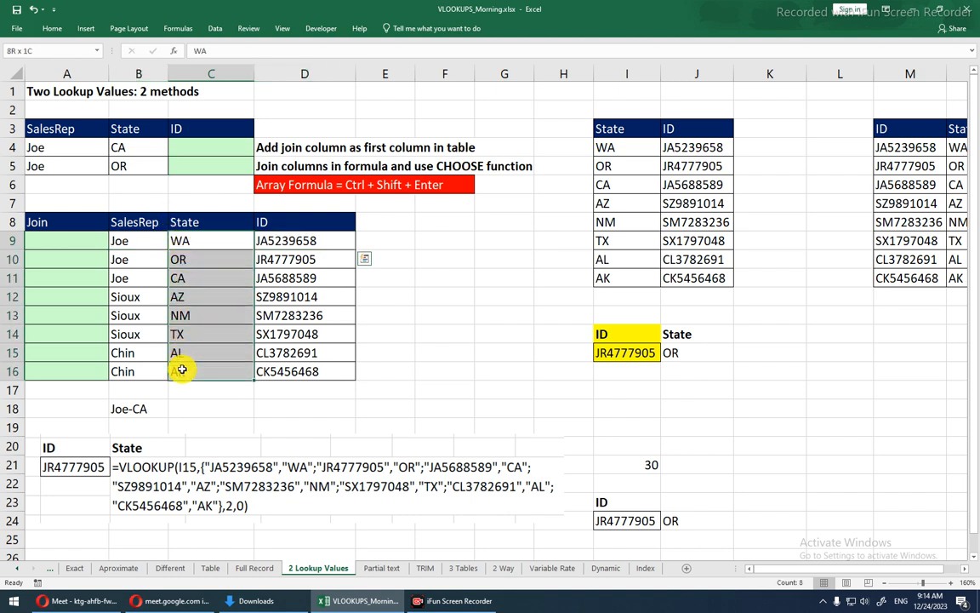
left_click(187, 242)
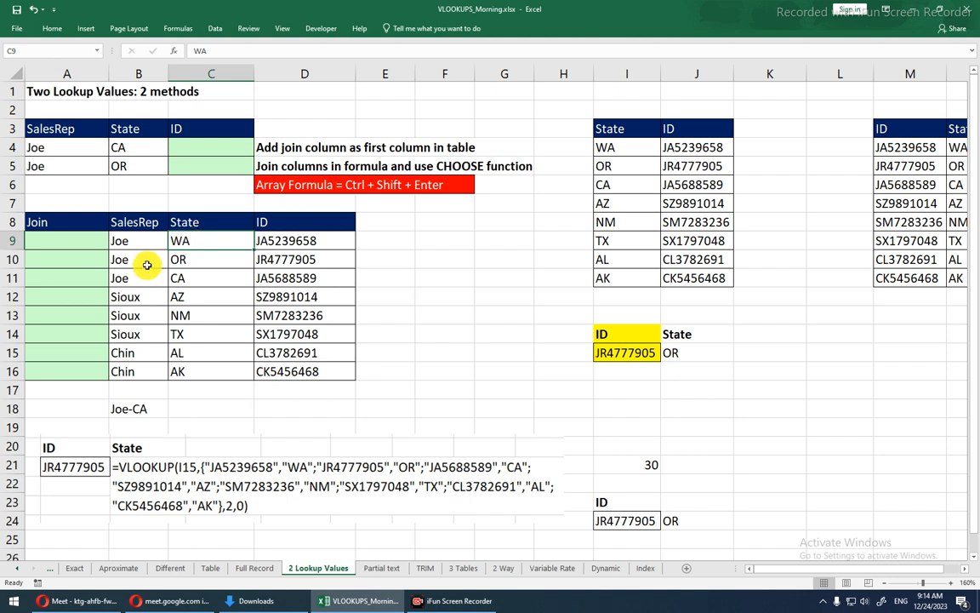
left_click(175, 355)
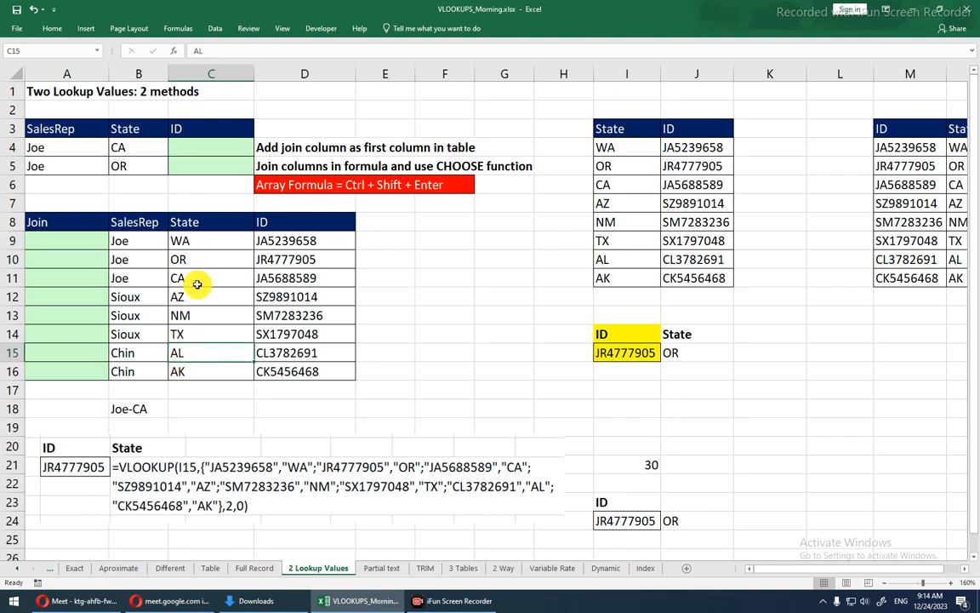
- Enter the formula =A4&"|"&B4 in C4 to join the SalesRep and State lookup values with a pipe separator
left_click(201, 153)
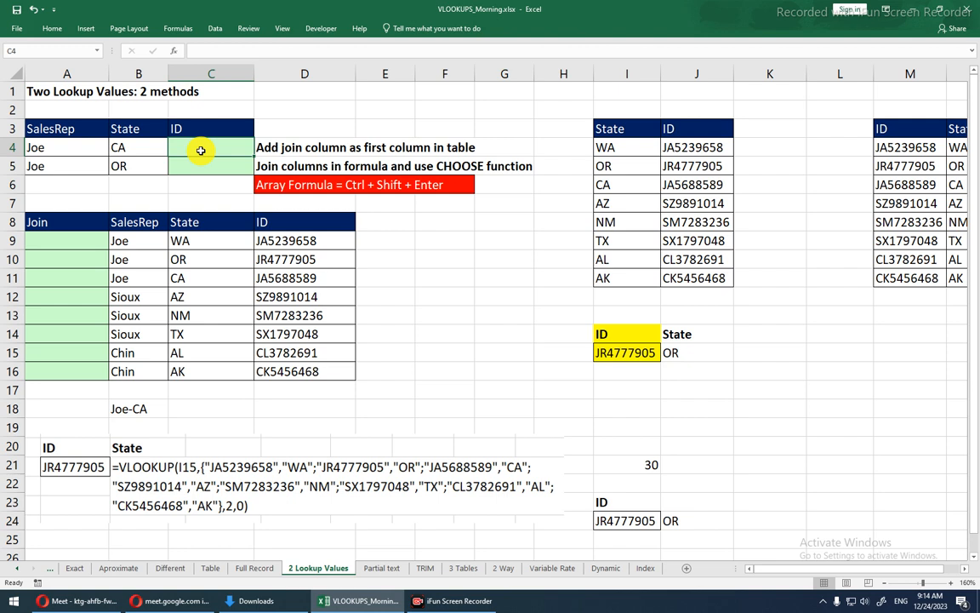
type("=")
left_click(66, 153)
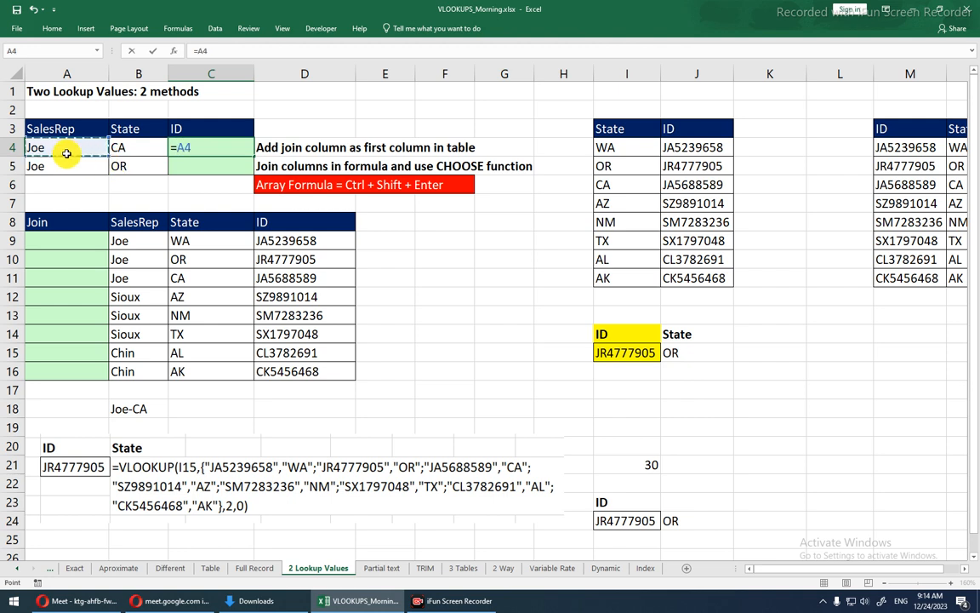
type("&\"-")
key("BackSpace")
type("|\"&")
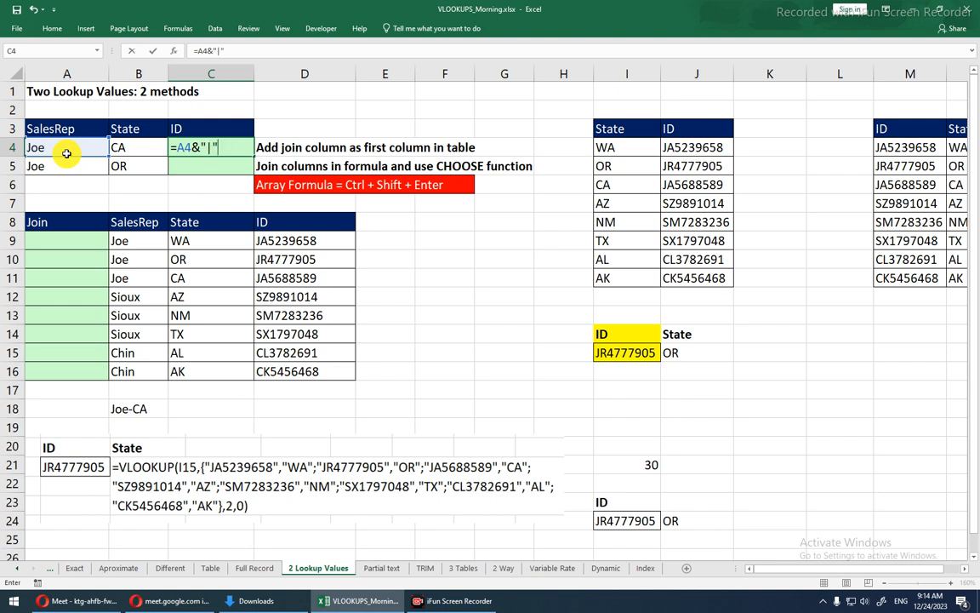
left_click(162, 147)
key("Return")
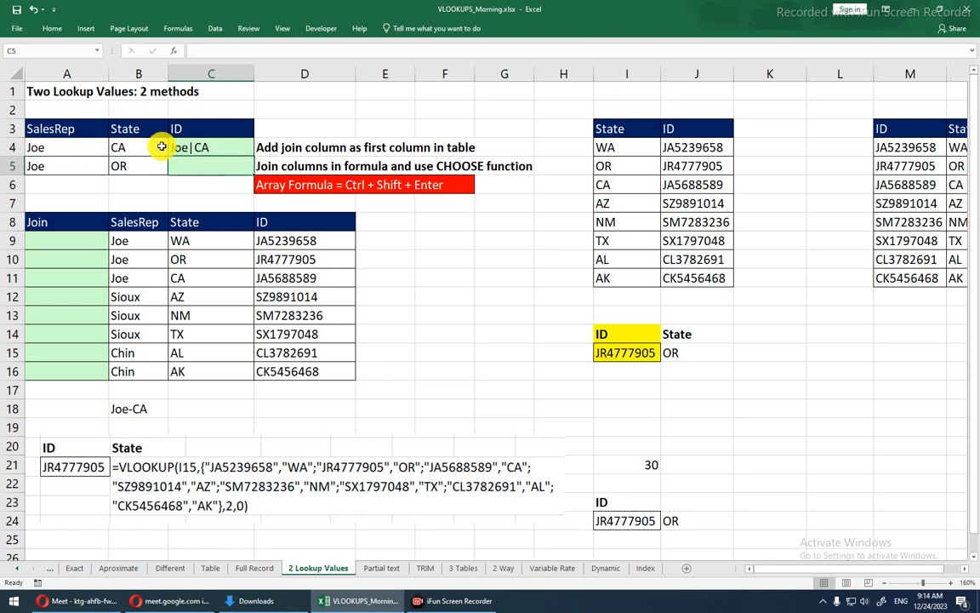
- Build the Join column by entering +B9&"|"&C9 in A9 and filling the formula down to A16
left_click(100, 241)
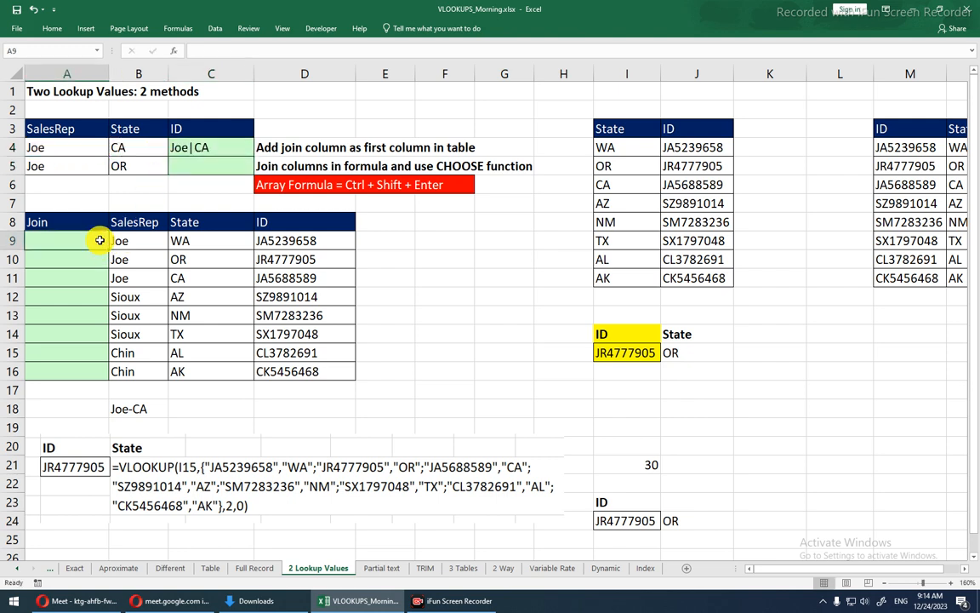
type("+")
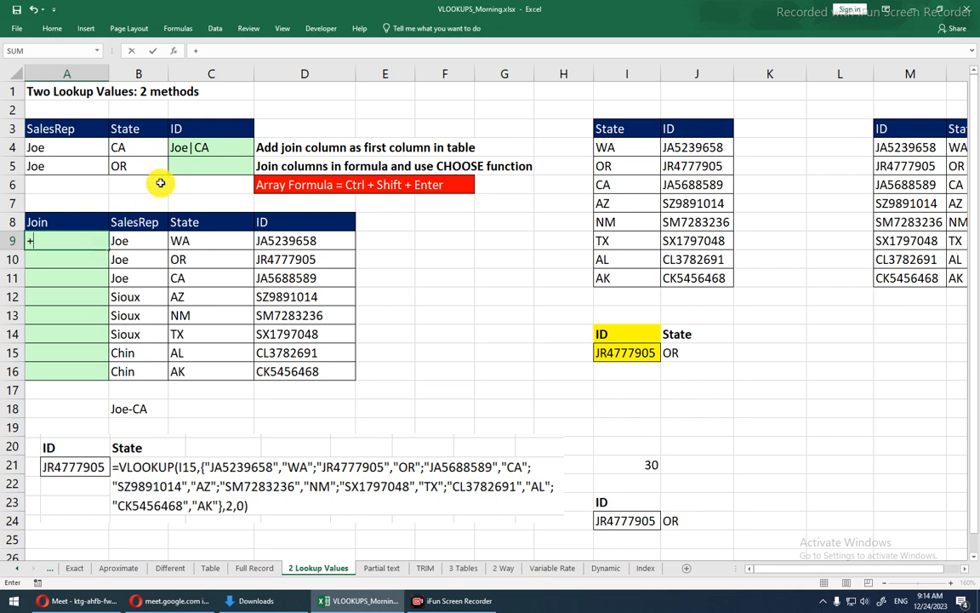
left_click(136, 246)
type("&")
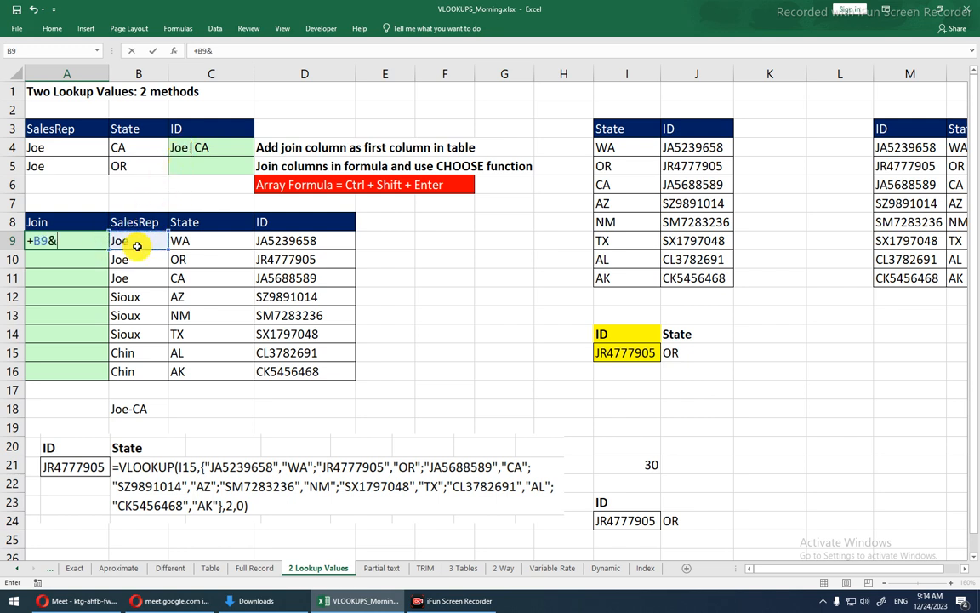
type("\"|\"&")
left_click(199, 239)
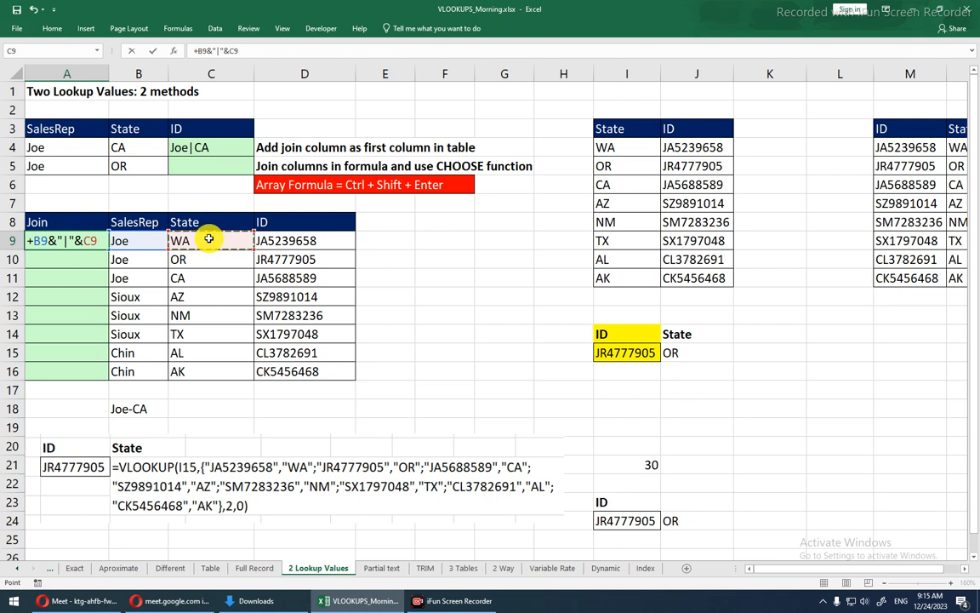
key("Return")
left_click(85, 243)
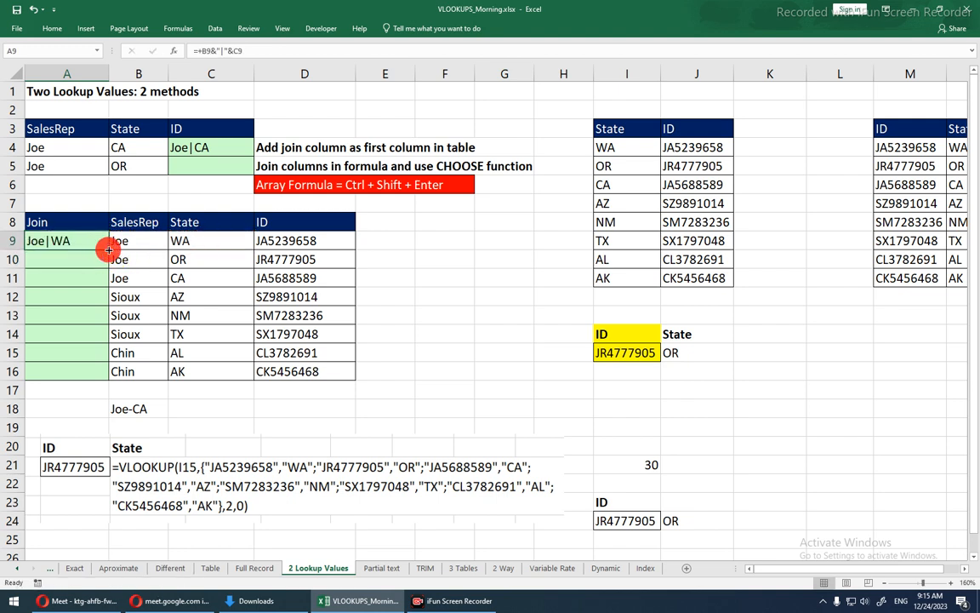
double_click(108, 249)
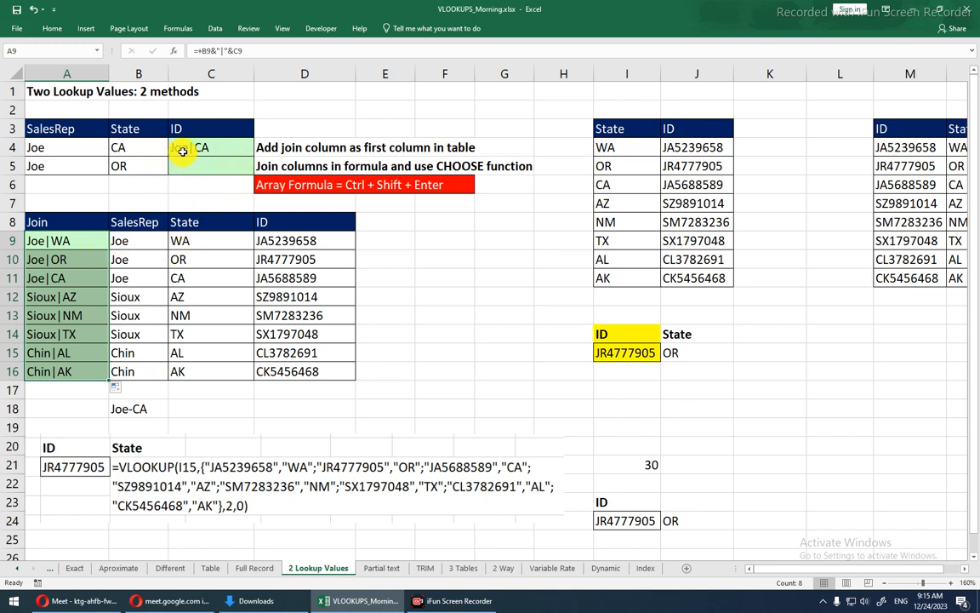
- Review the joined SalesRep and State keys in A9:A16, including the CA key in row 11
left_click(61, 243)
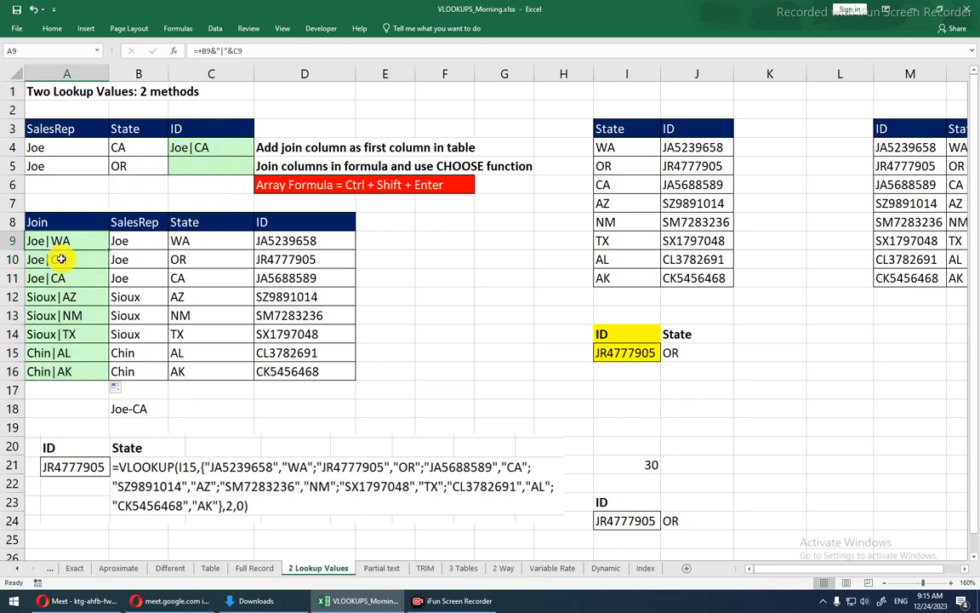
left_click(61, 259)
left_click(61, 279)
left_click_drag(61, 242, 39, 369)
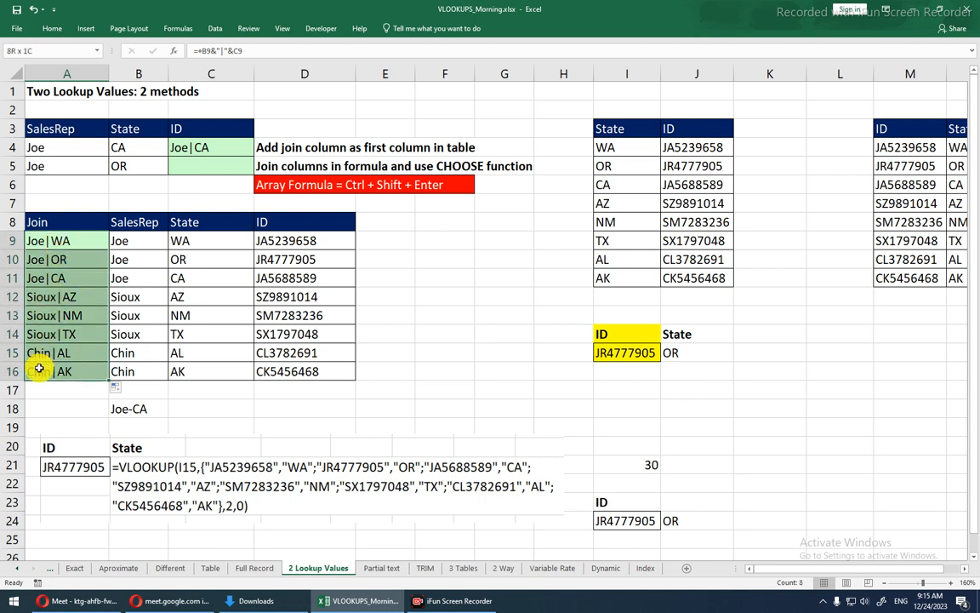
left_click(35, 277)
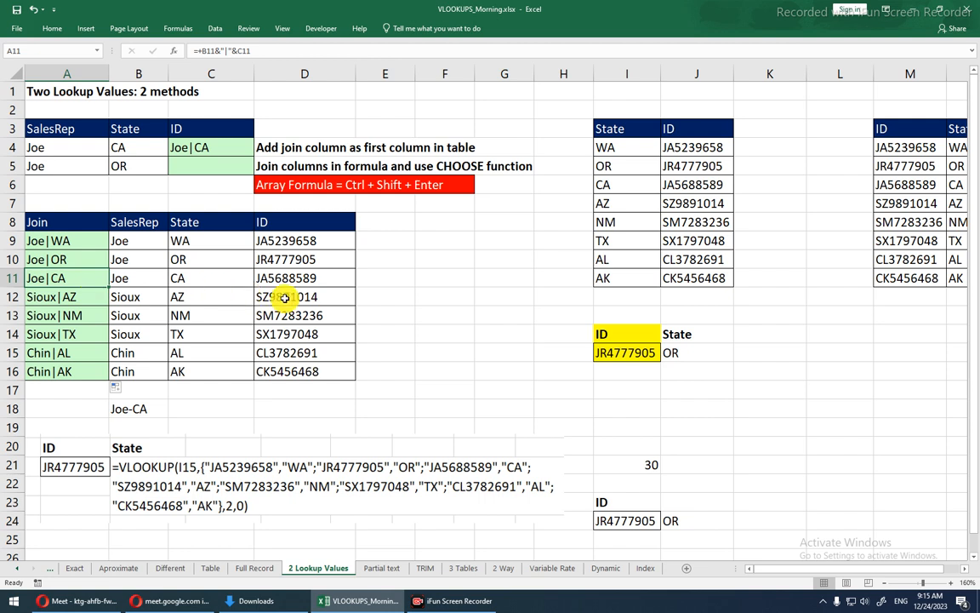
- Wrap C4's joined lookup value in a VLOOKUP, making the formula =VLOOKUP(A4&"|"&B4,$A$9:$D$16,4,0)
left_click(226, 144)
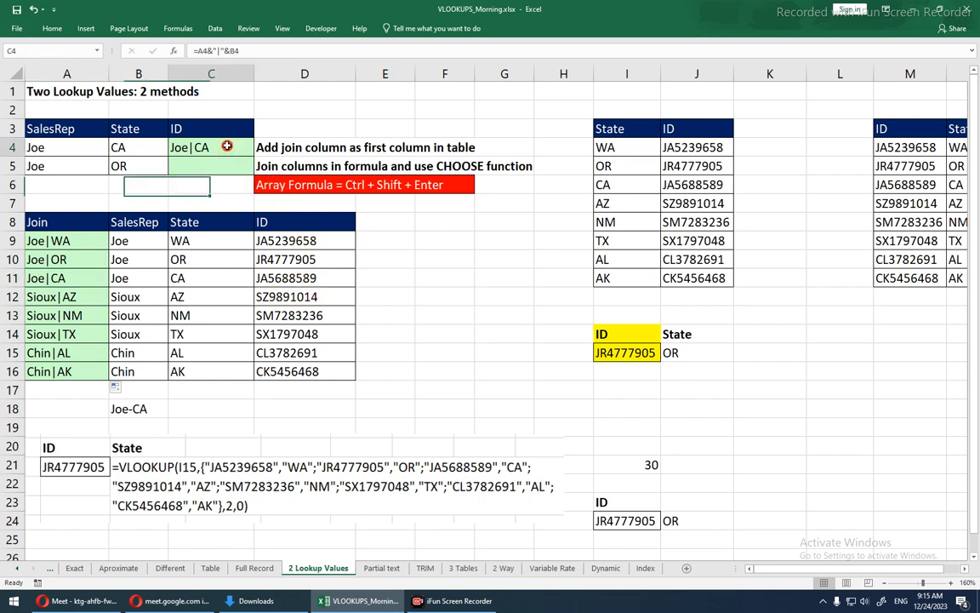
double_click(227, 144)
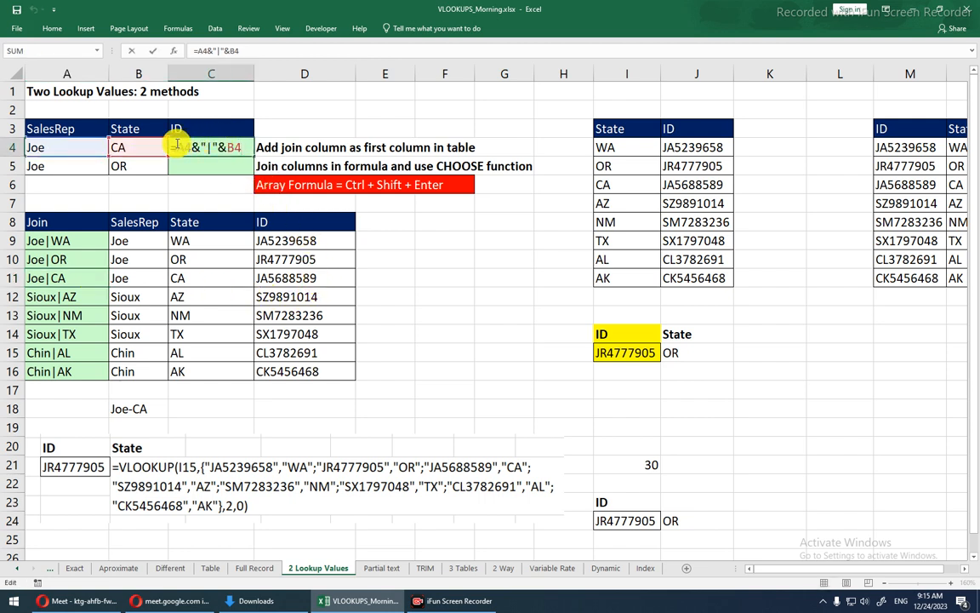
left_click(177, 146)
type("VLOOKUP(")
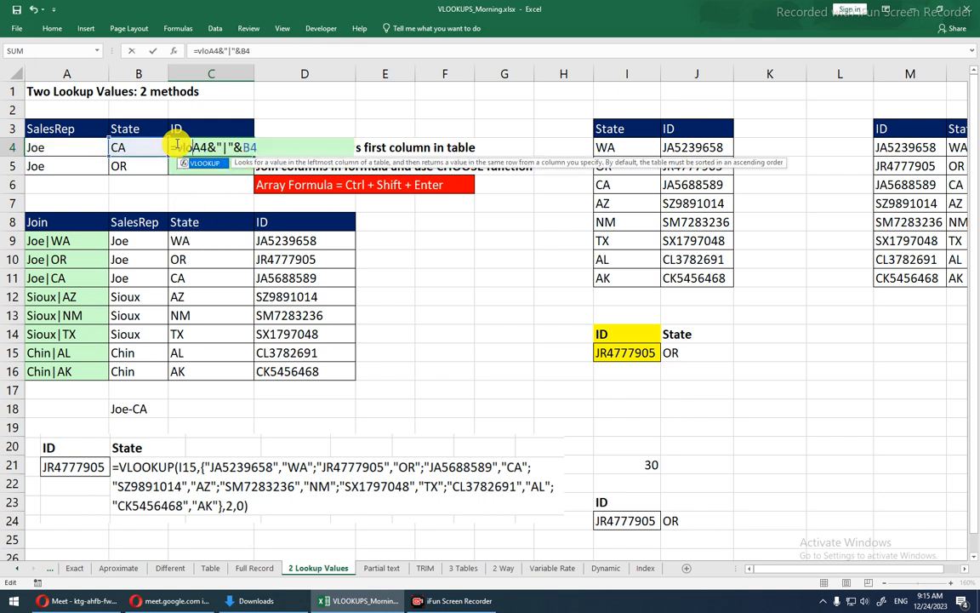
key("End")
type(",")
left_click_drag(64, 242, 300, 368)
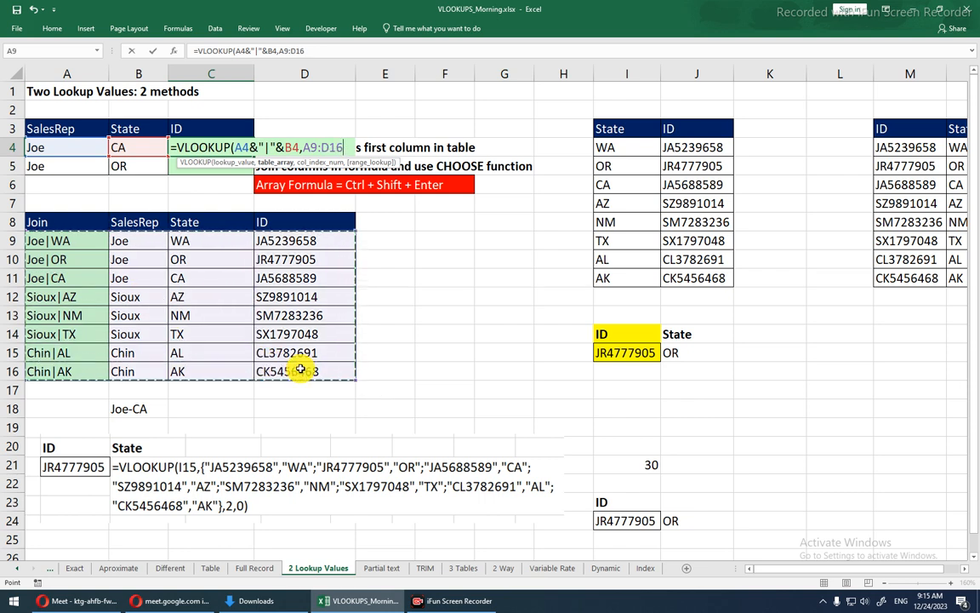
key("F4")
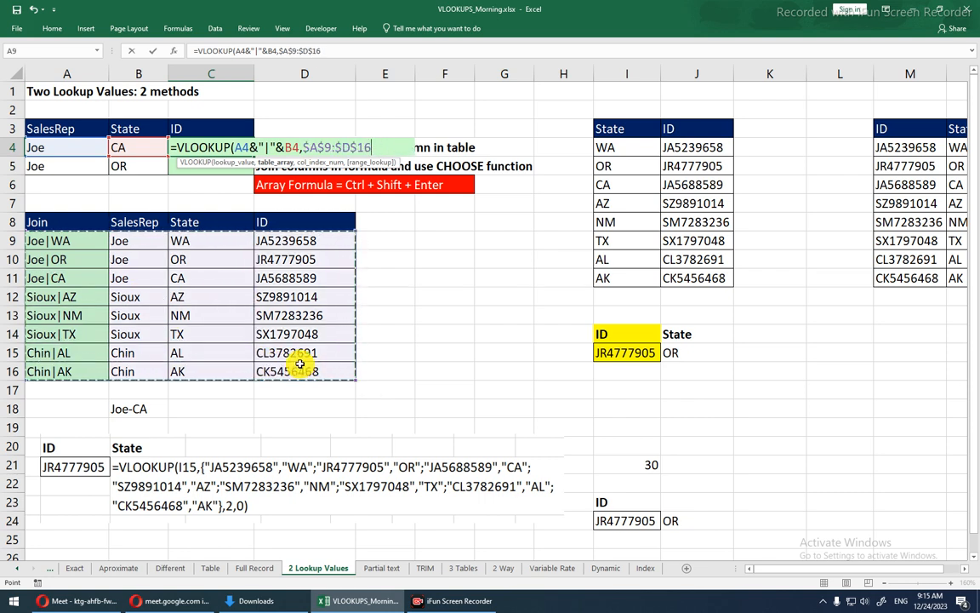
type(",")
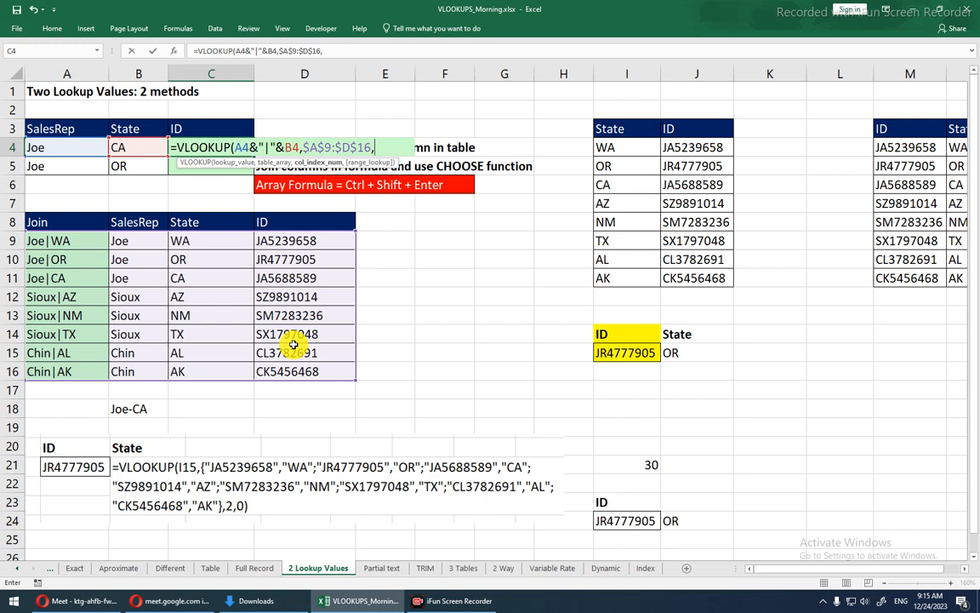
type("4,0")
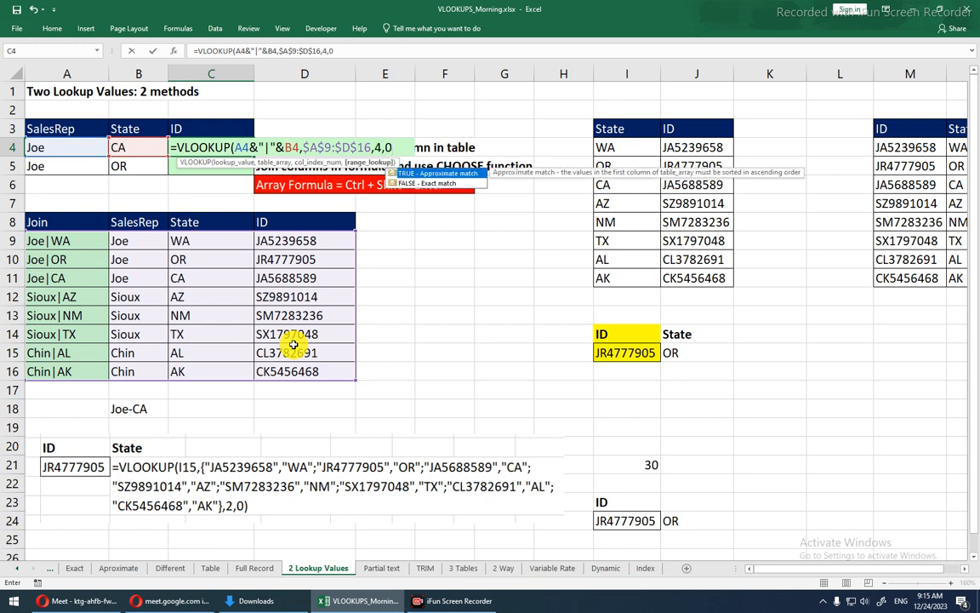
key("Return")
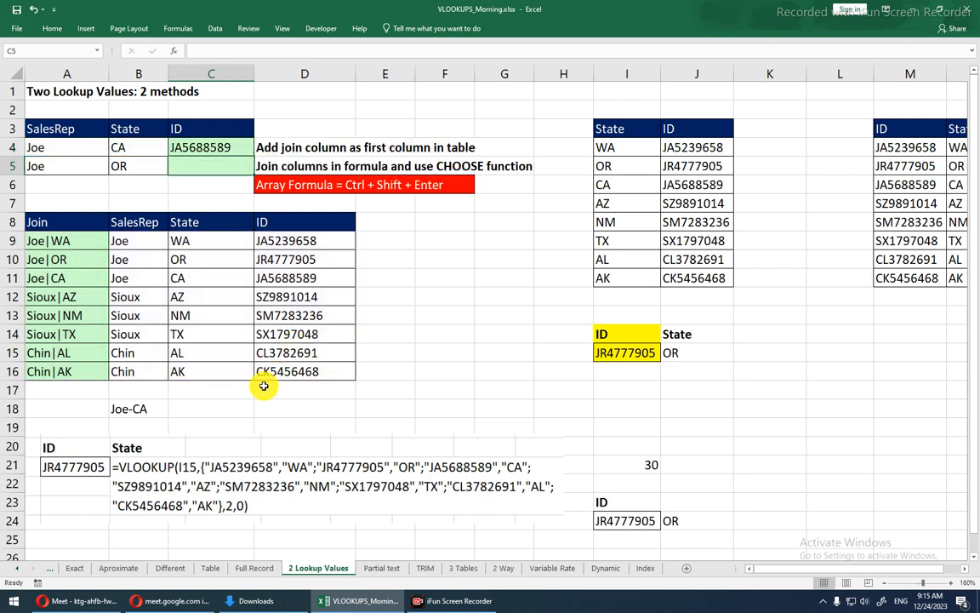
- Check the VLOOKUP formula in C4, copy it down to C5, and clear the extra formula filled into C6
double_click(236, 147)
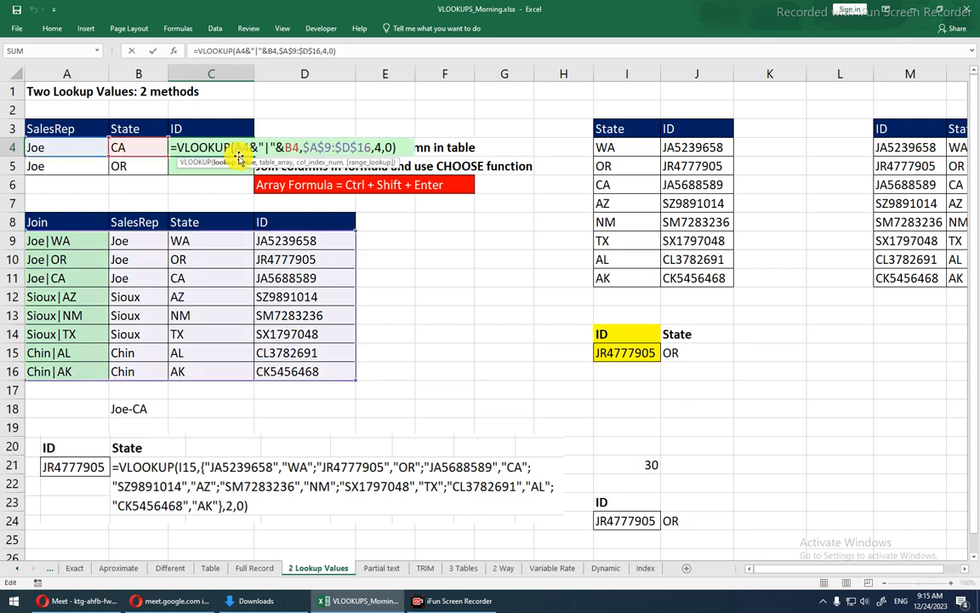
key("Escape")
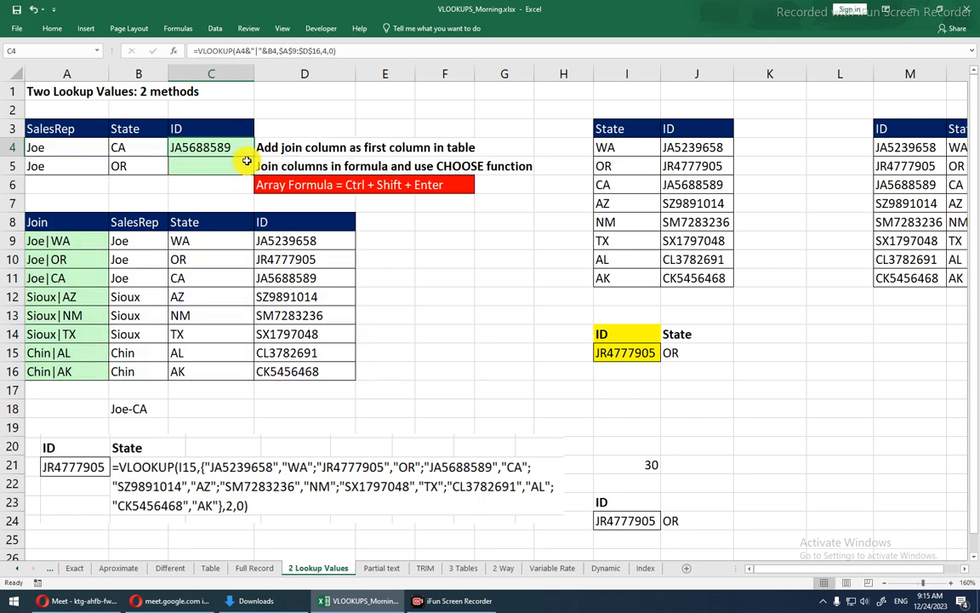
left_click_drag(253, 155, 255, 184)
left_click(221, 184)
key("Delete")
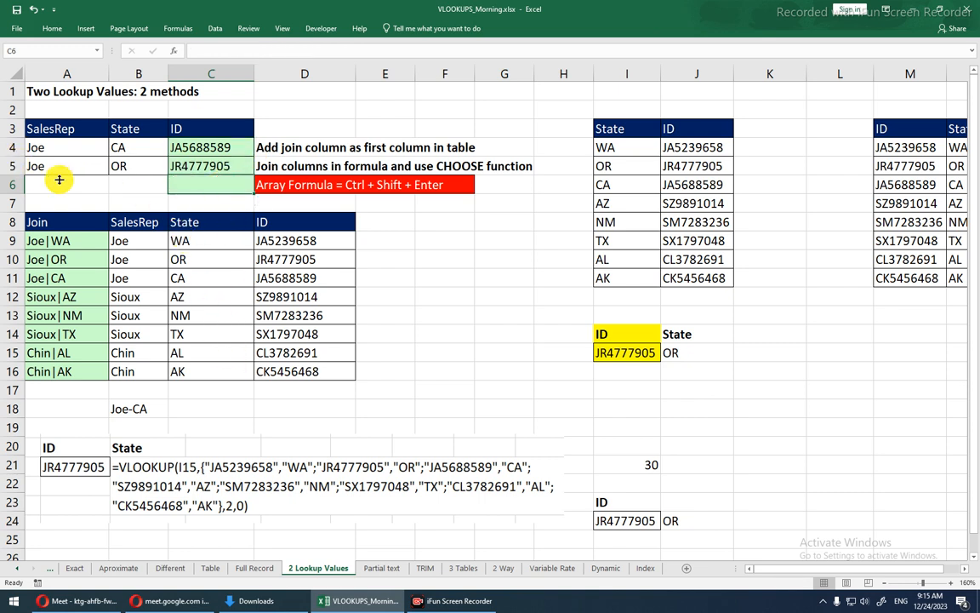
- Compare the lookup in A5:C5 with its matching table row A10:D10 and the Join column A8:A16
left_click_drag(60, 169, 175, 161)
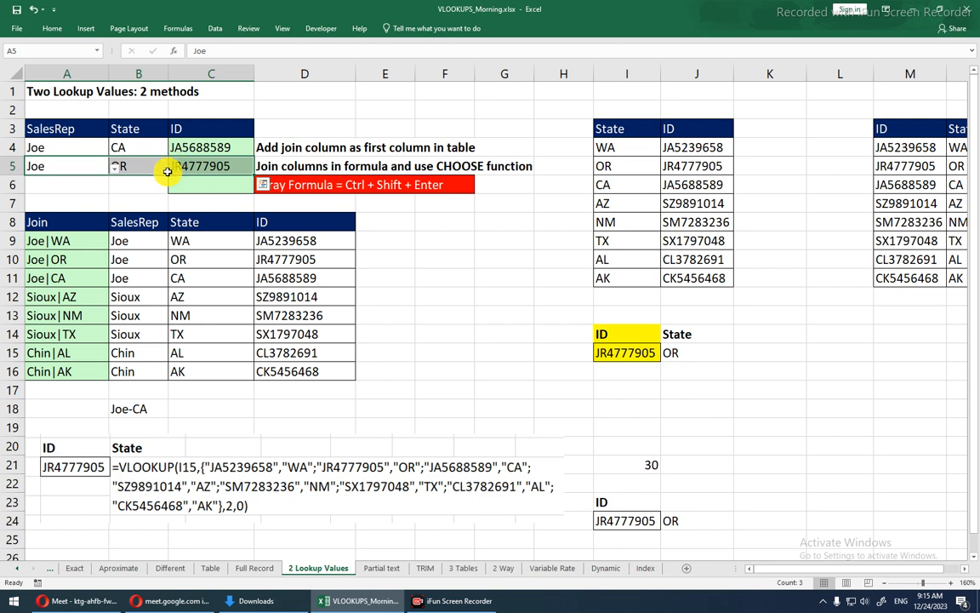
left_click_drag(61, 259, 269, 269)
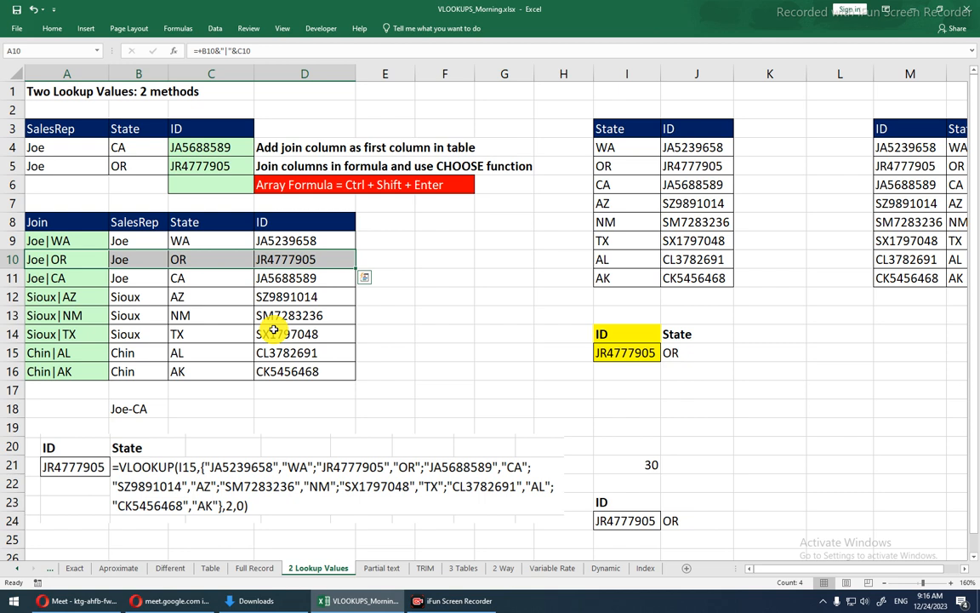
left_click_drag(101, 219, 84, 371)
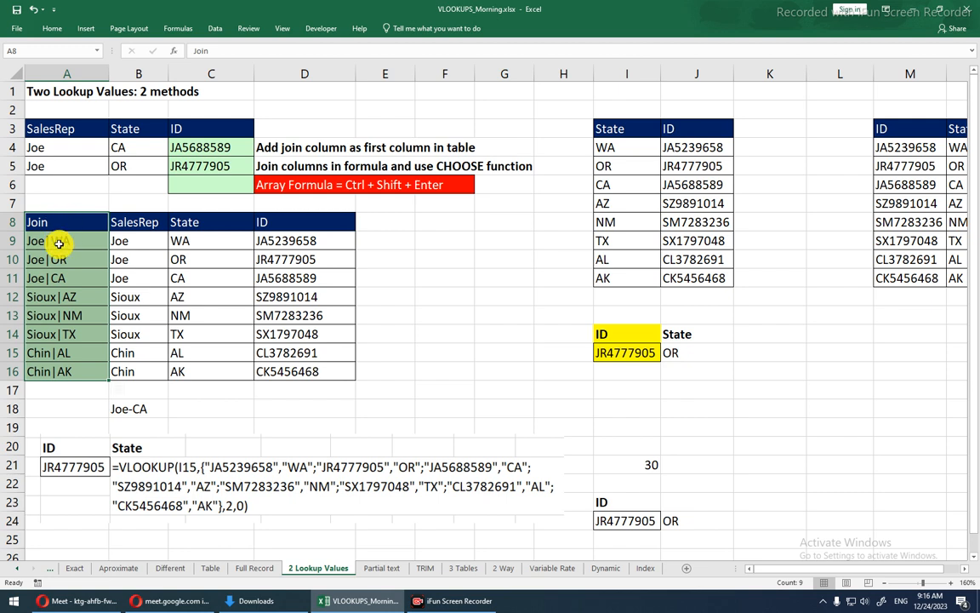
- Evaluate the joined lookup value A4&"|"&B4 inside C4's VLOOKUP, restore it, and examine the "|" separator
double_click(228, 151)
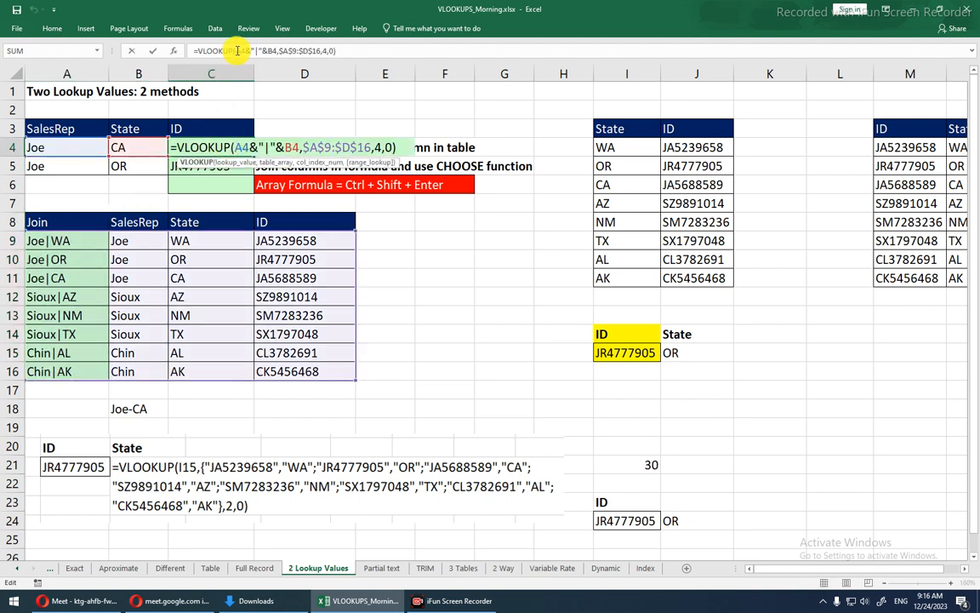
left_click_drag(238, 50, 263, 50)
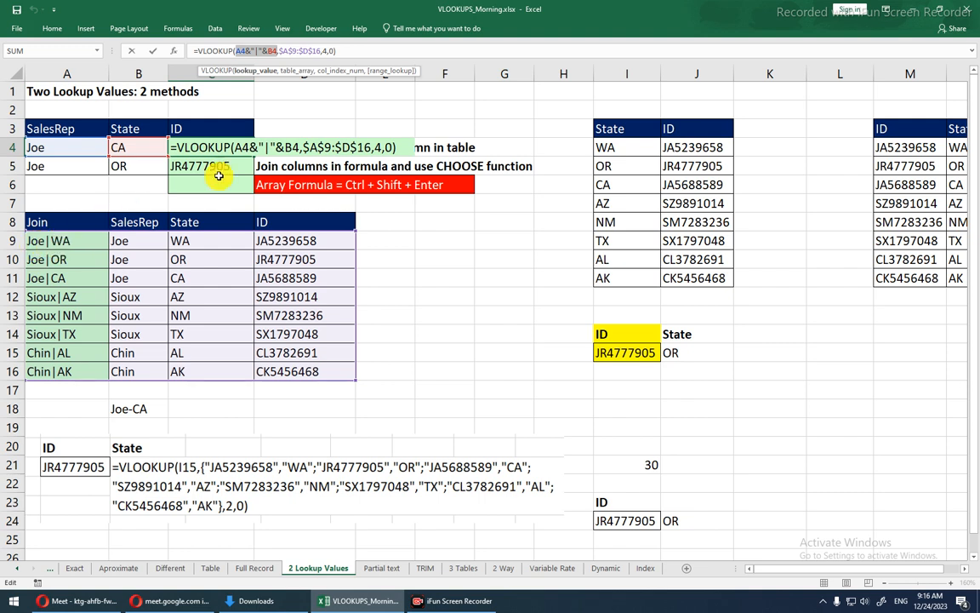
left_click(252, 147)
left_click_drag(255, 147, 298, 166)
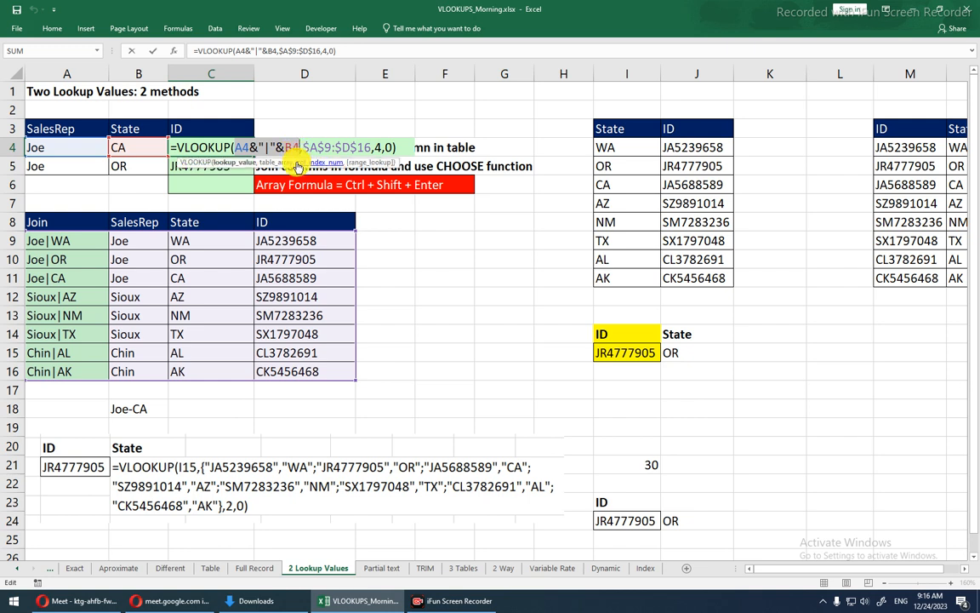
key("F9")
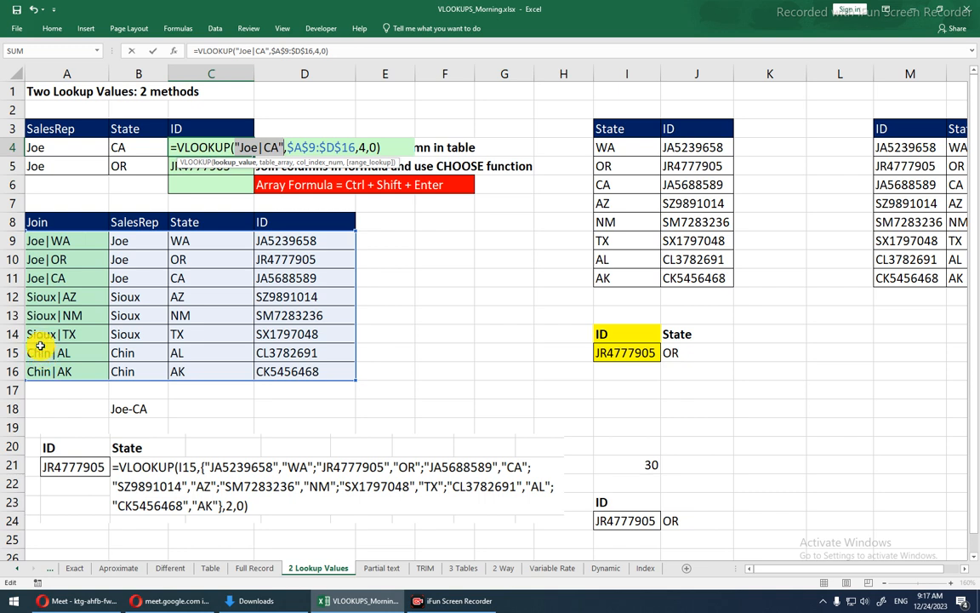
type("A4&\"|\"&B4")
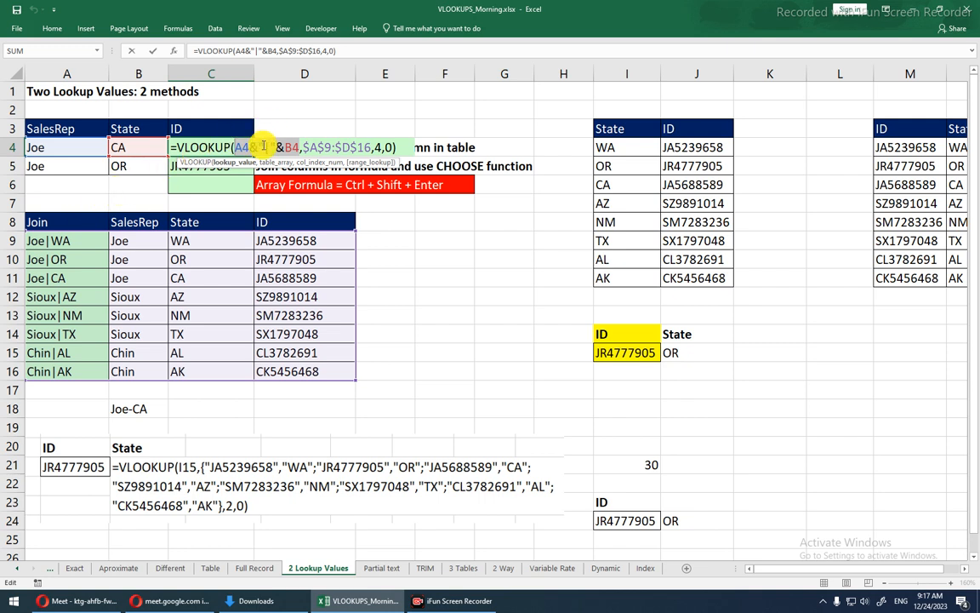
left_click_drag(257, 146, 275, 149)
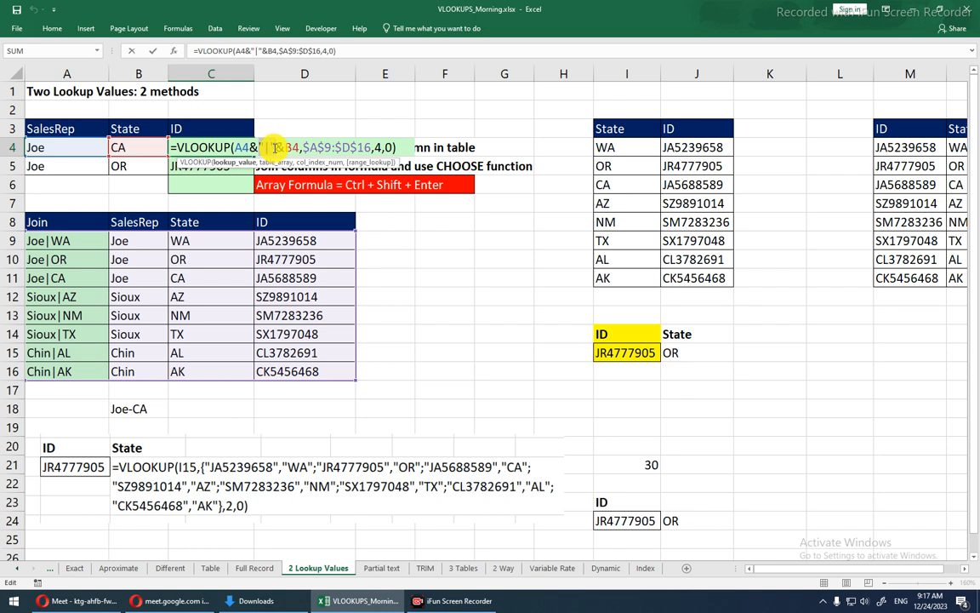
left_click(274, 147)
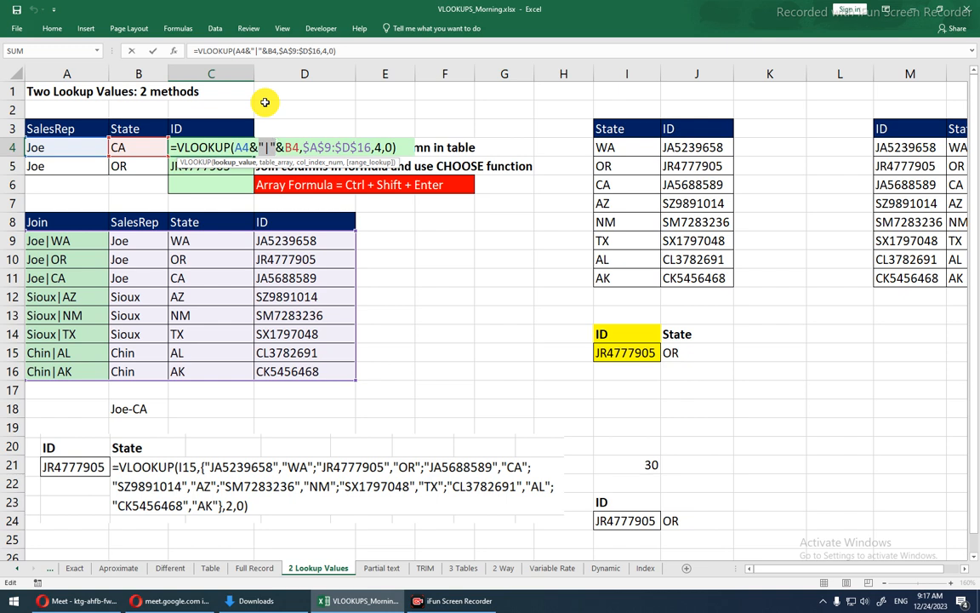
key("ctrl+Return")
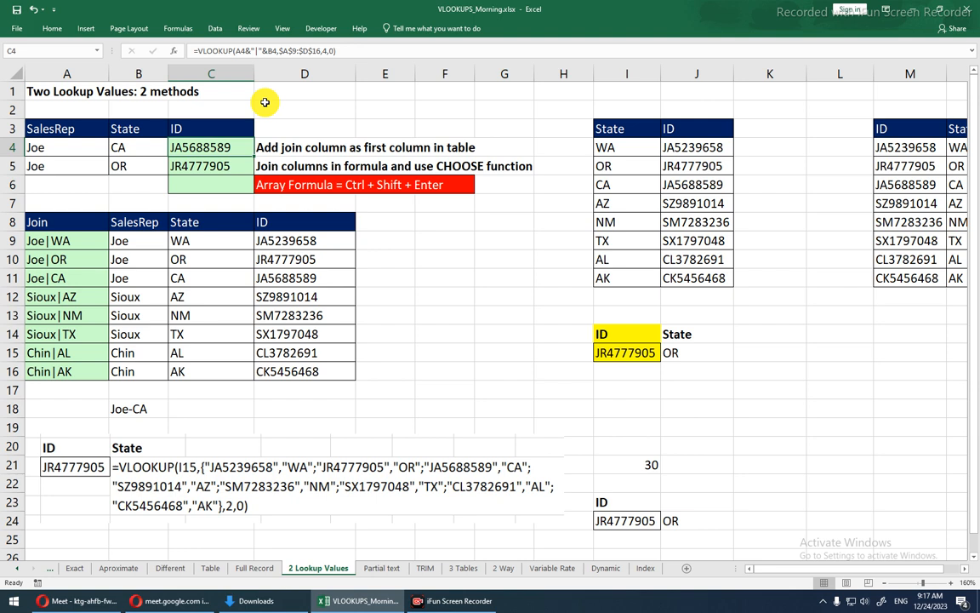
- Write the demonstration formula =CHOOSE(3,"a","b","man","girl","City") in cell G17
key("ctrl+Right")
key("ctrl+Right")
key("Down")
key("Down")
key("Down")
key("Down")
key("Down")
key("Down")
key("Down")
key("Down")
key("Down")
key("Down")
key("Down")
key("Down")
key("Down")
key("Down")
key("Down")
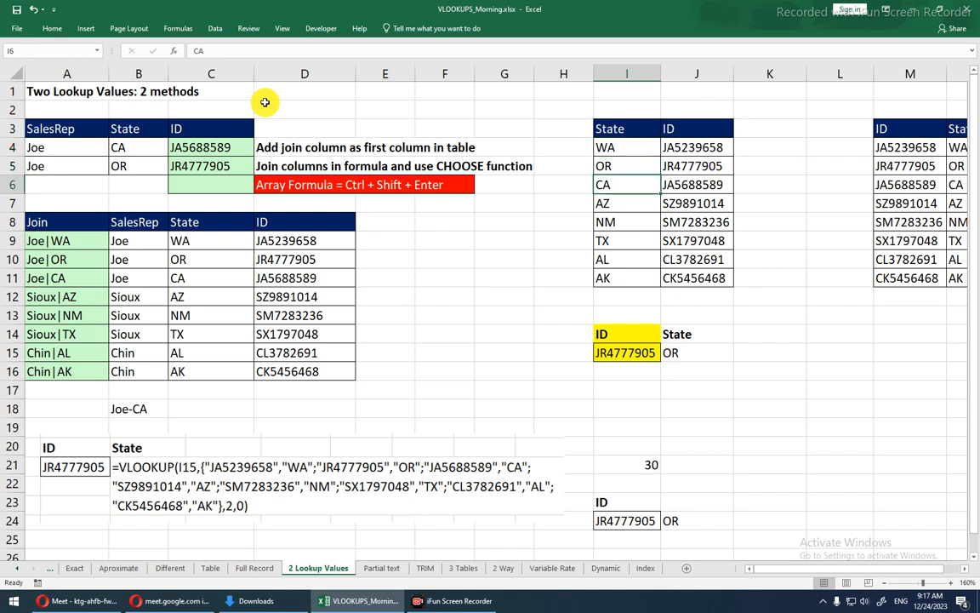
key("Up")
key("Up")
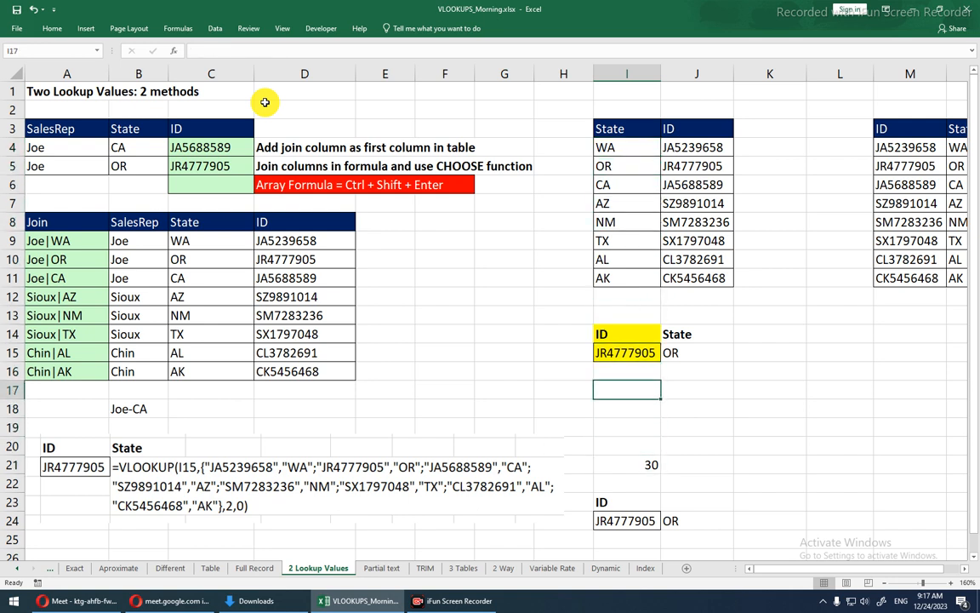
key("Left")
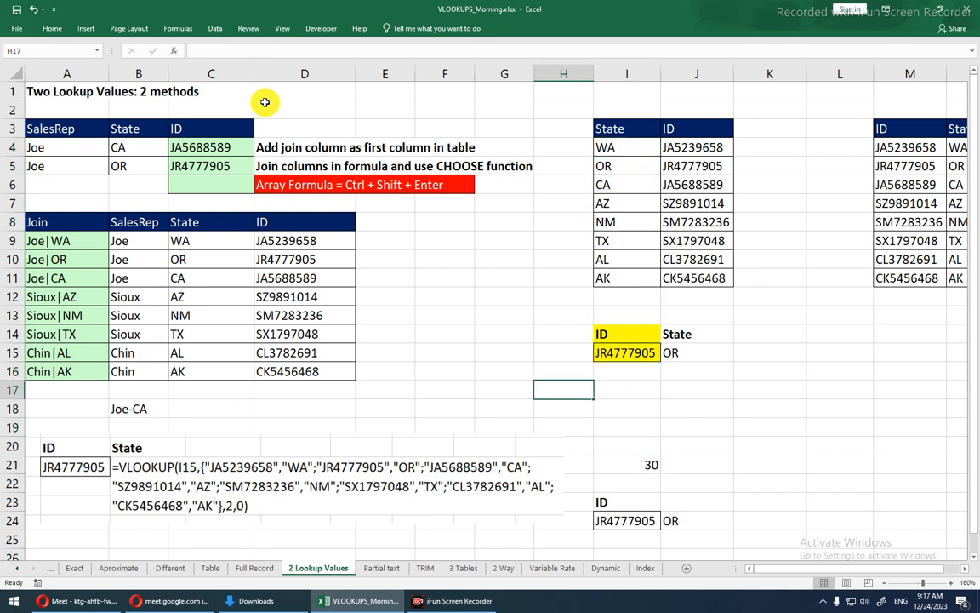
key("Left")
type("=cho")
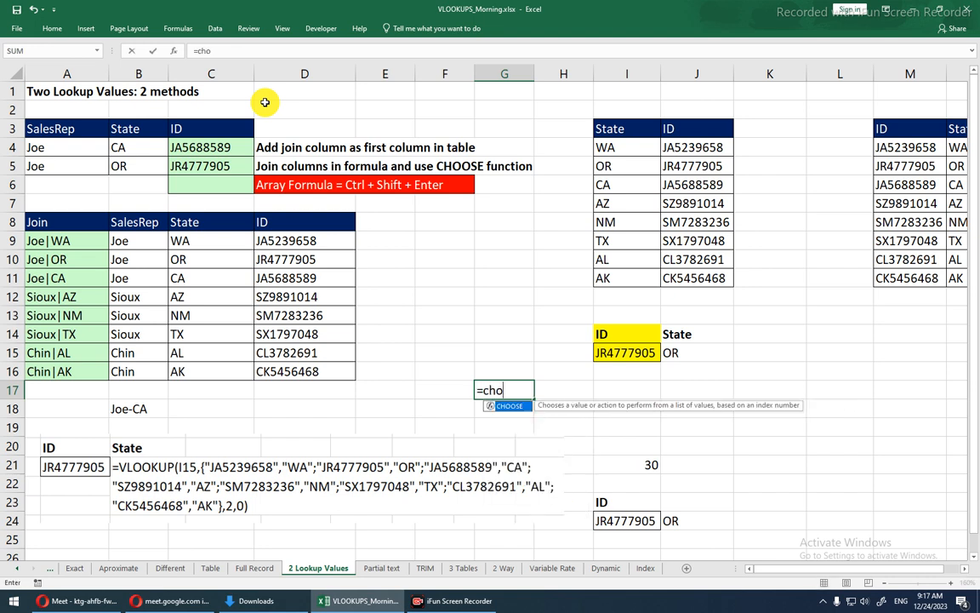
key("Tab")
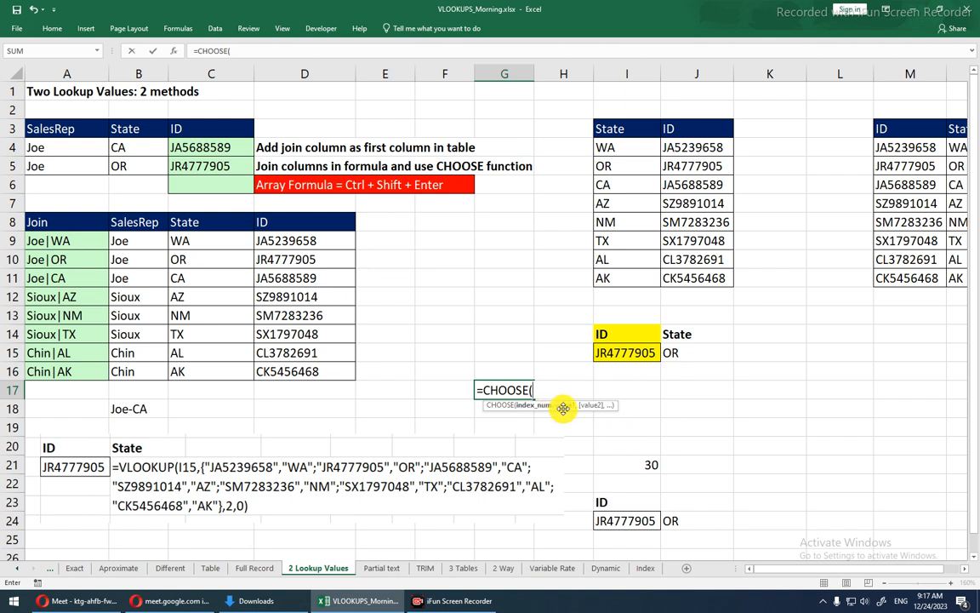
type("3,")
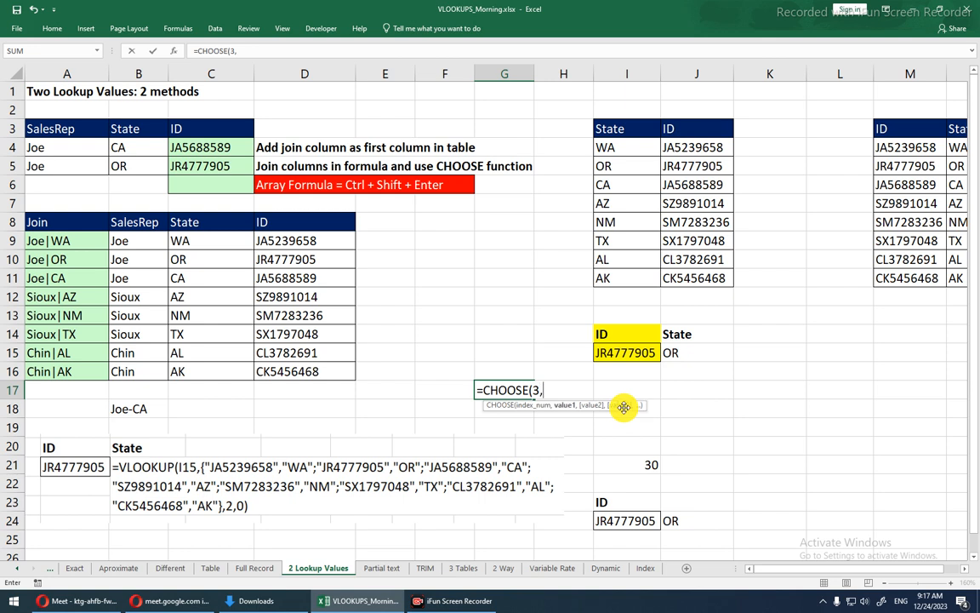
type("\"a\",\"")
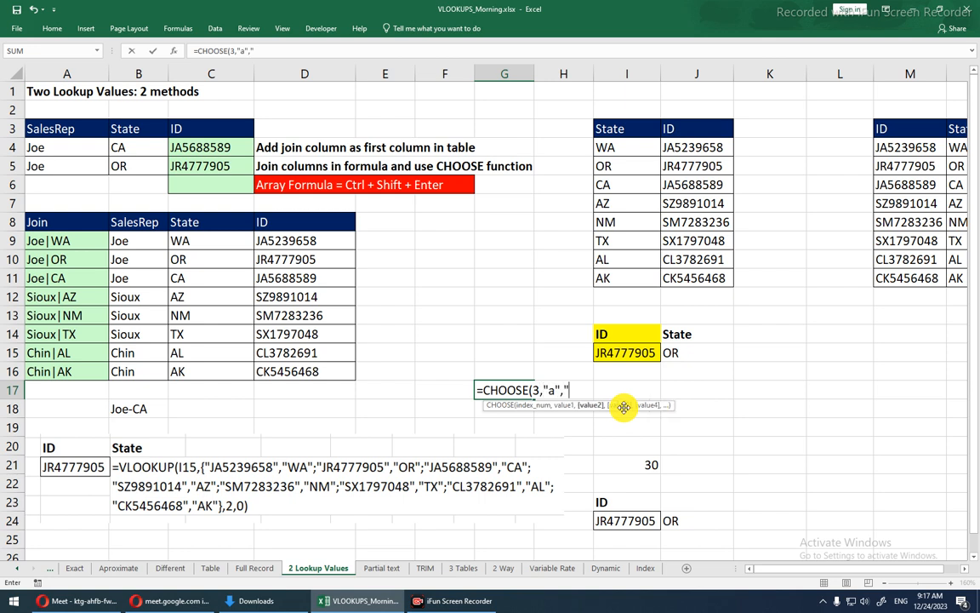
type("b\",\"")
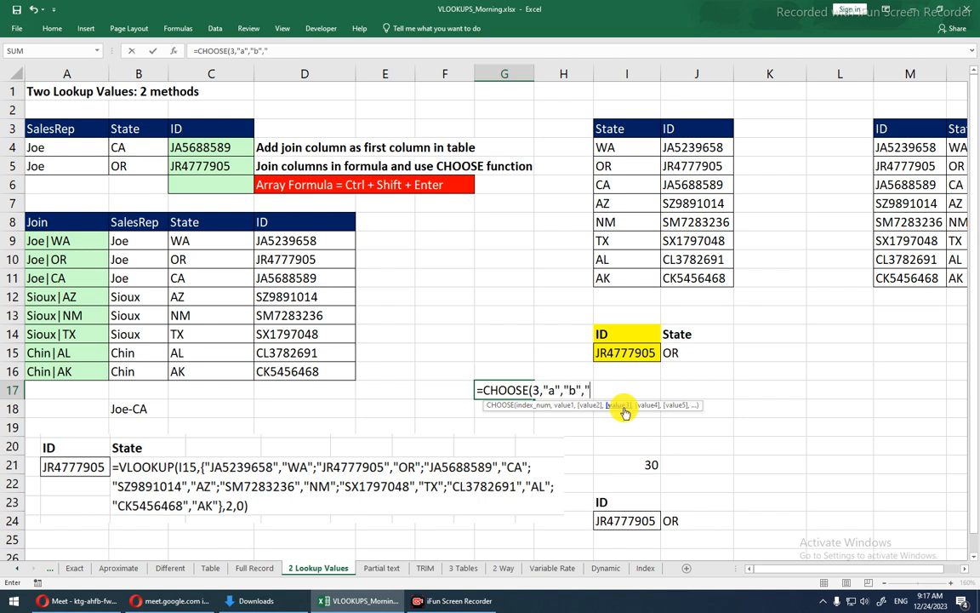
type("m")
key("BackSpace")
type("an\",")
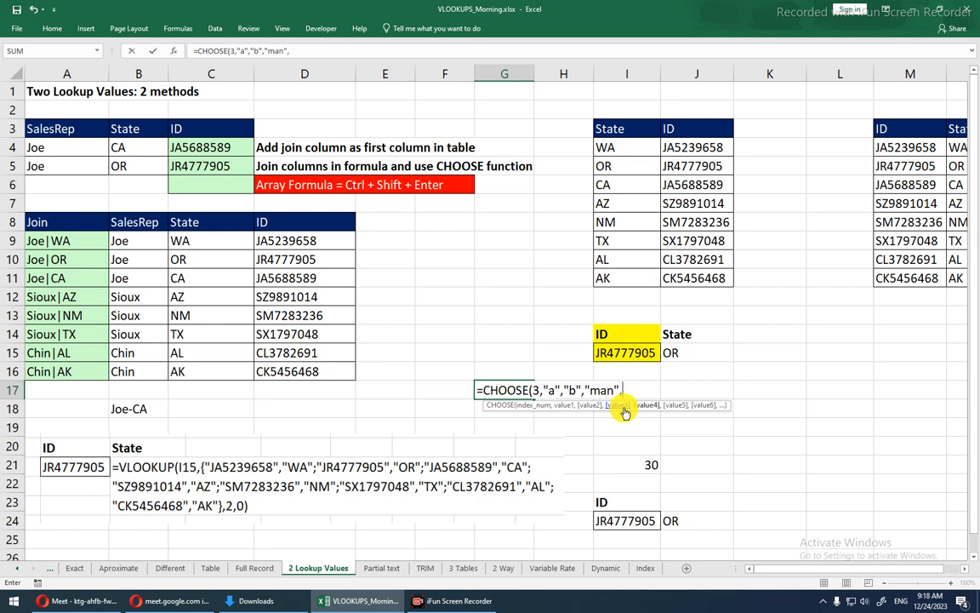
type("\"girl\",\"City")
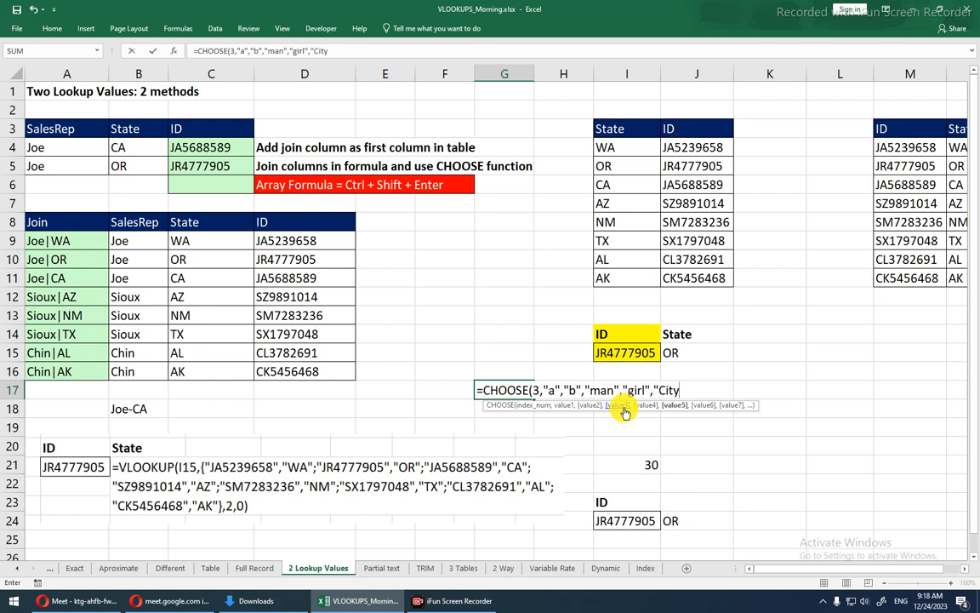
type("\")")
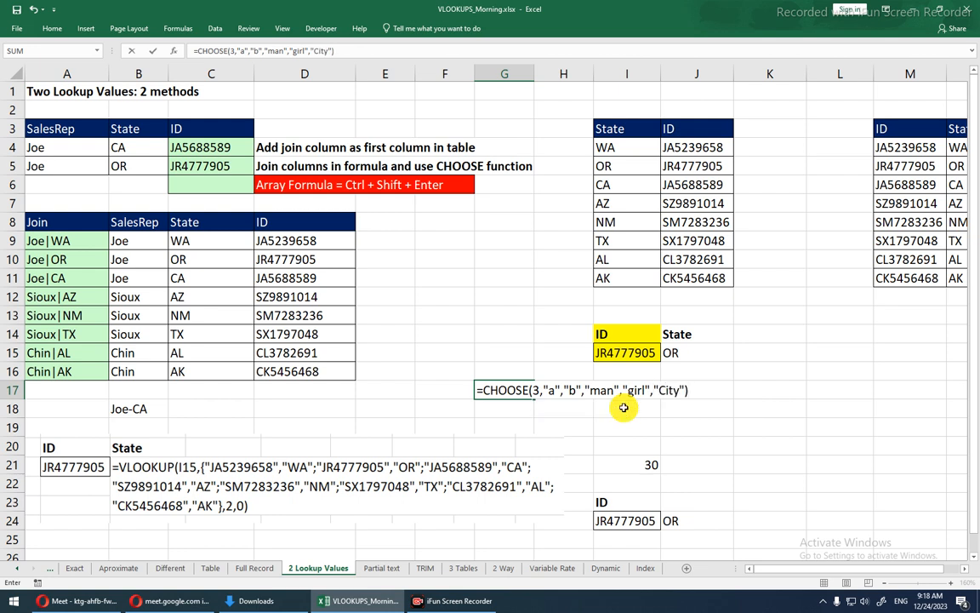
- Review the index number and each value argument of G17's CHOOSE formula, and commit the formula
left_click(537, 390)
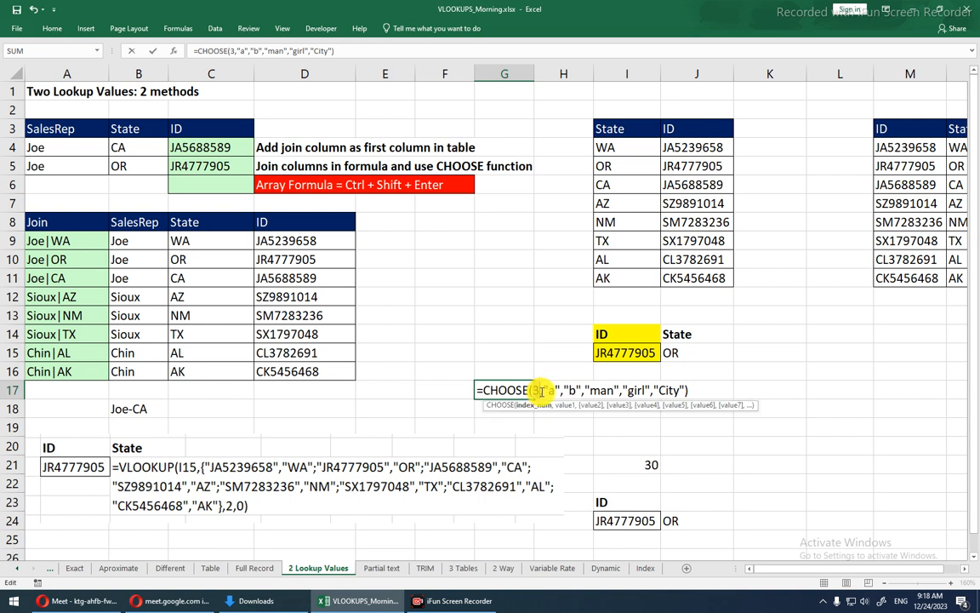
left_click_drag(545, 389, 689, 393)
left_click(691, 392)
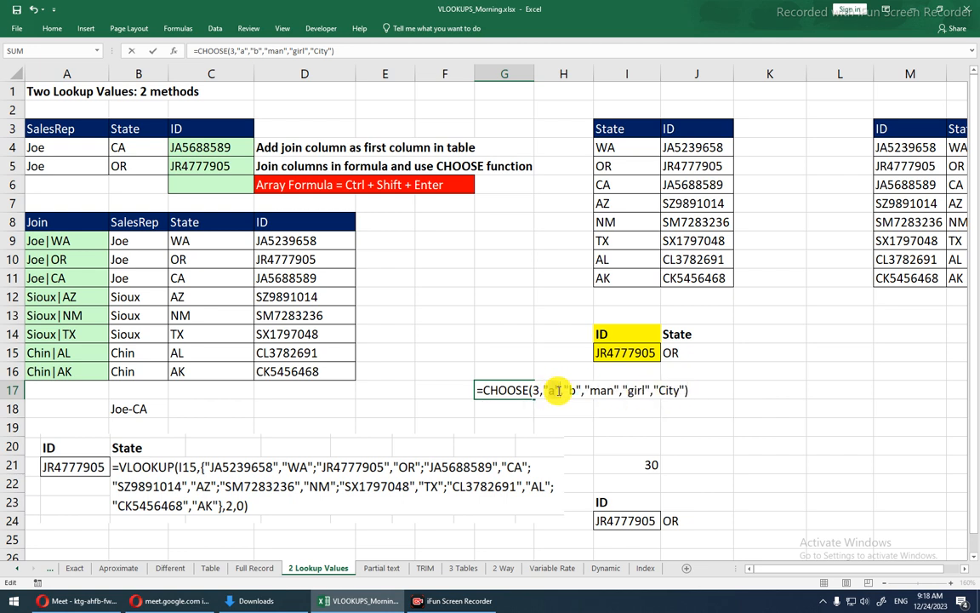
left_click(557, 390)
left_click(577, 390)
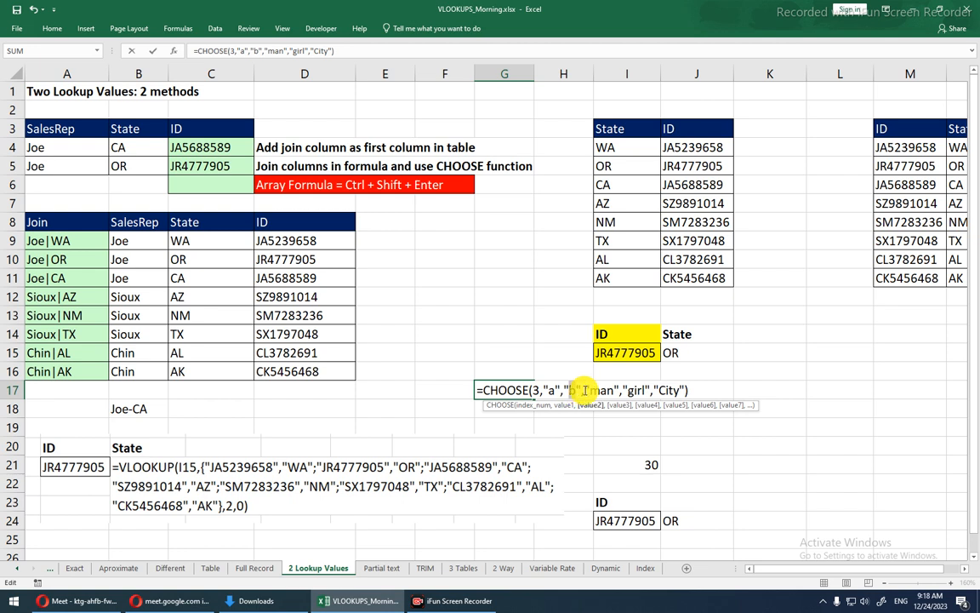
left_click_drag(588, 390, 611, 390)
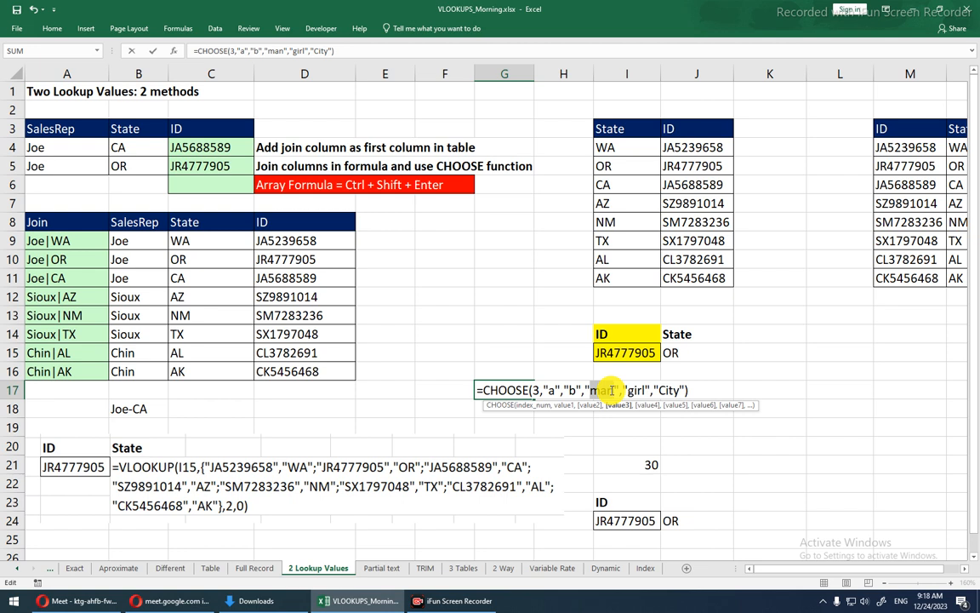
key("ctrl+Return")
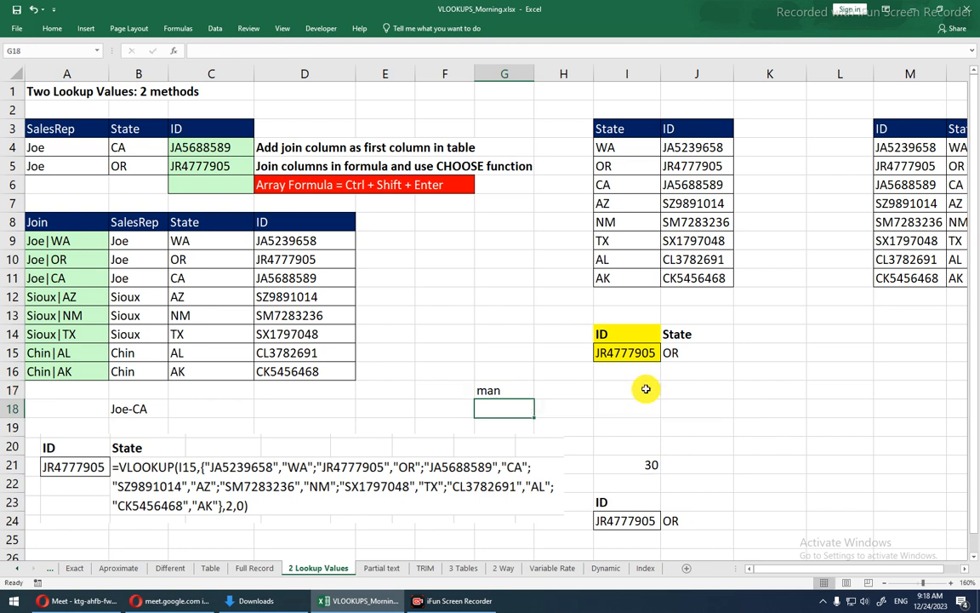
key("F2")
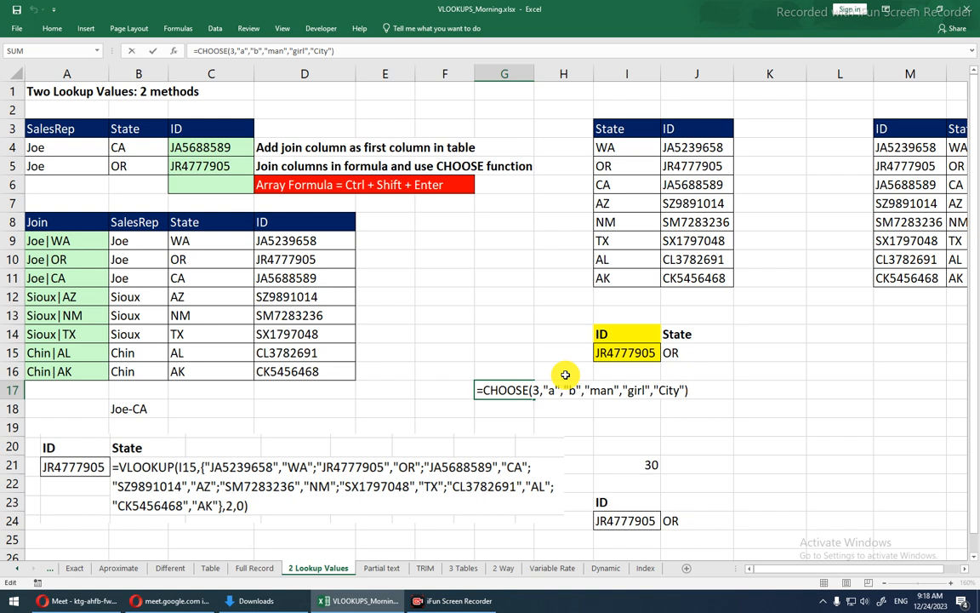
key("Return")
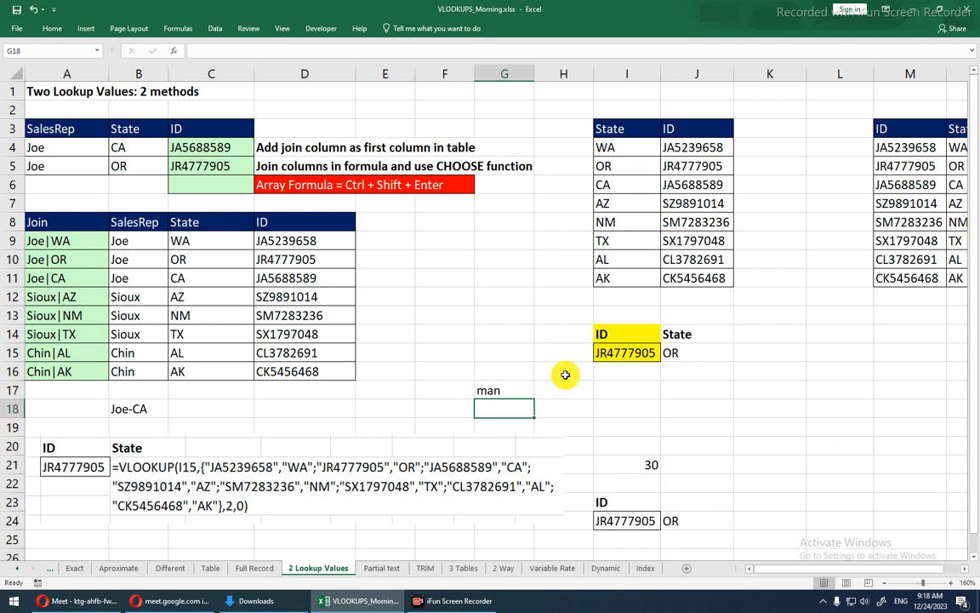
- Enter =CHOOSE(3,I4:I11) in I17, using the State list as the only value argument
key("Up")
key("Right")
key("Right")
type("=")
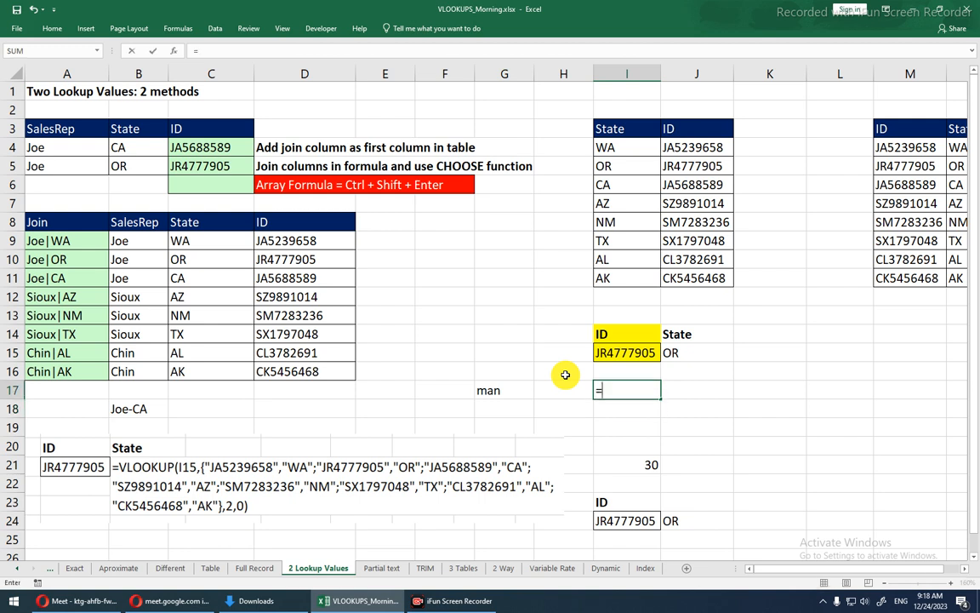
type("cho")
key("Tab")
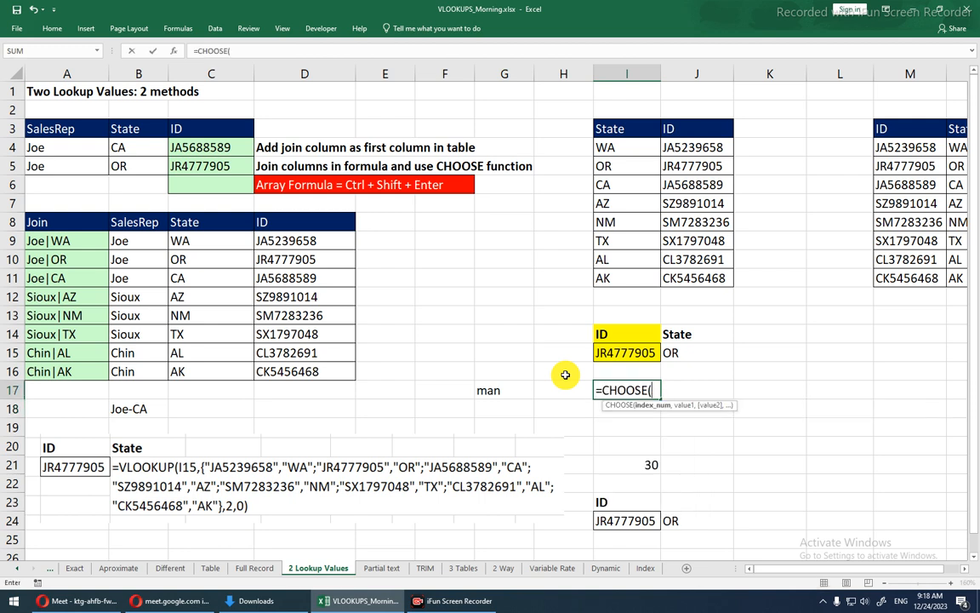
type("3,")
left_click_drag(622, 148, 621, 278)
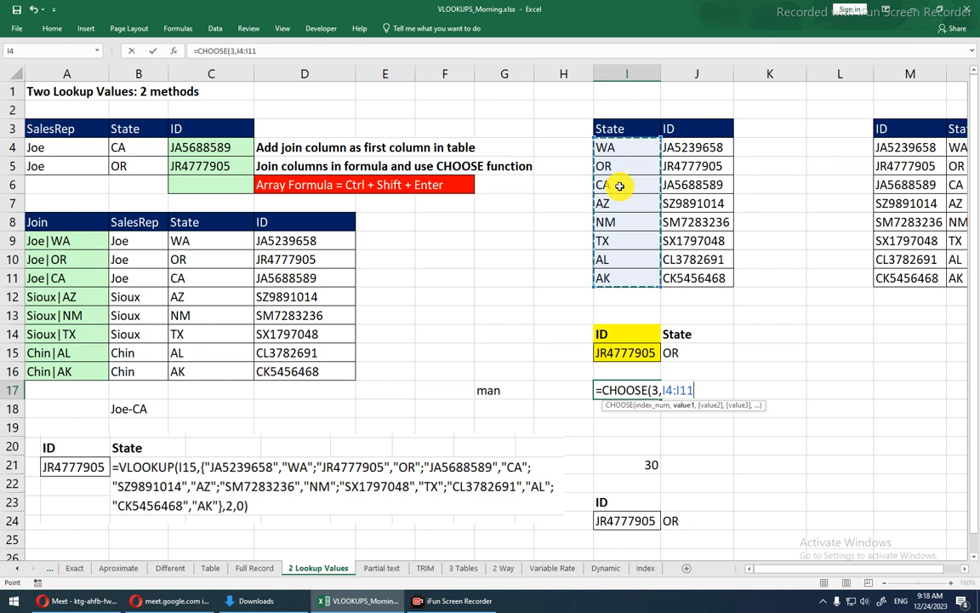
key("Return")
key("Up")
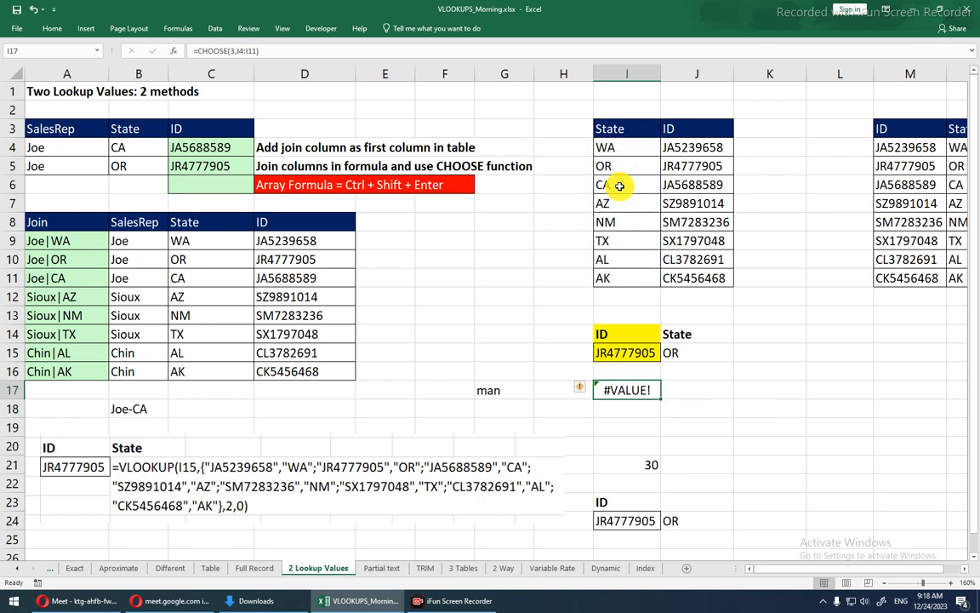
- Evaluate the I4:I11 argument in I17's CHOOSE formula to its literal values and commit the result as an array formula
key("F2")
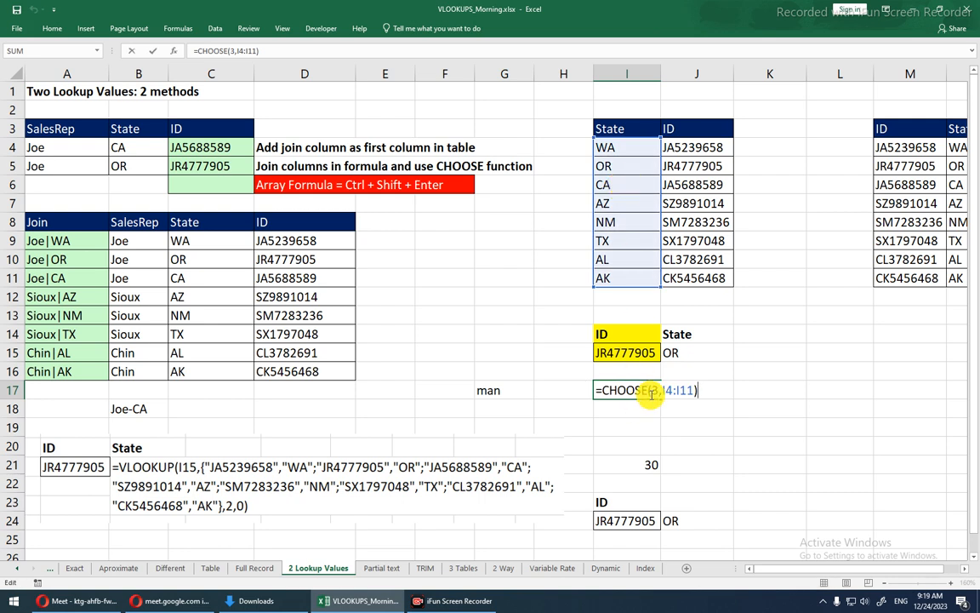
left_click_drag(662, 391, 691, 390)
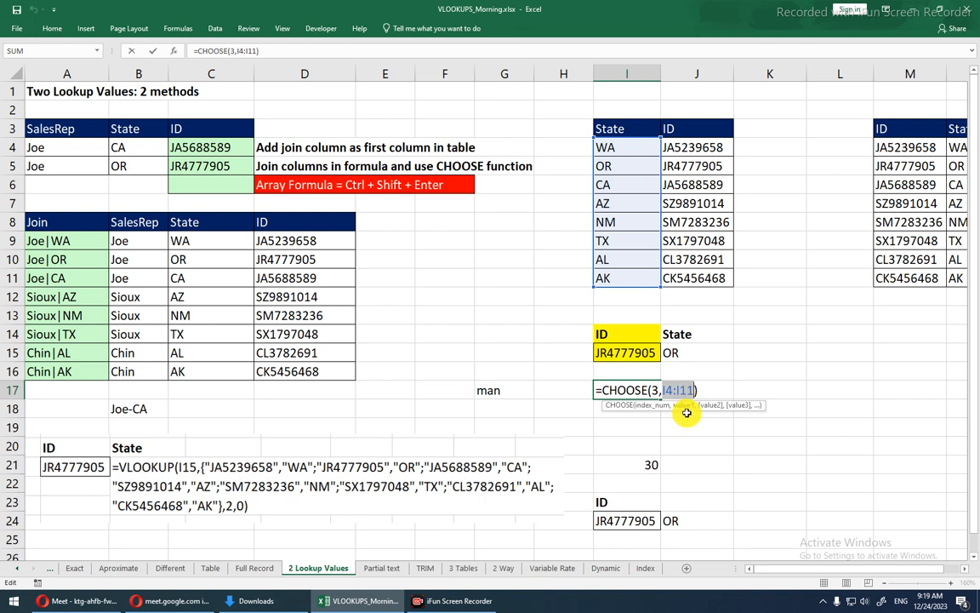
key("F9")
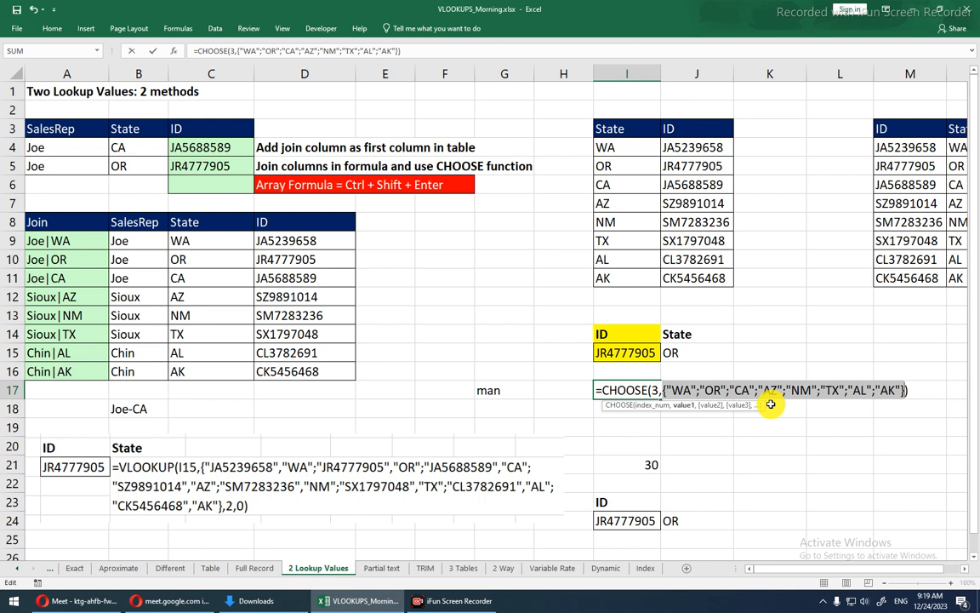
key("Return")
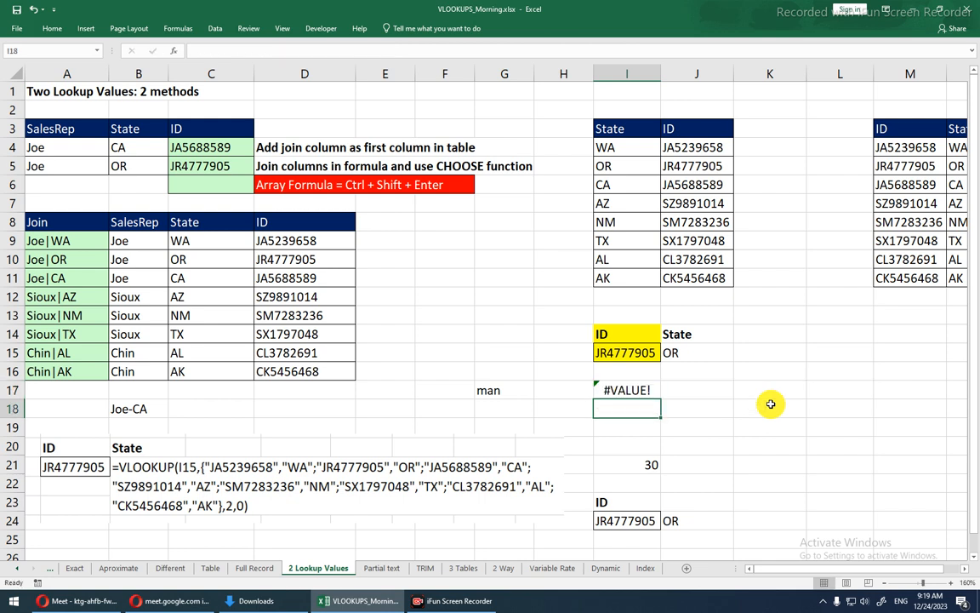
key("Up")
key("F2")
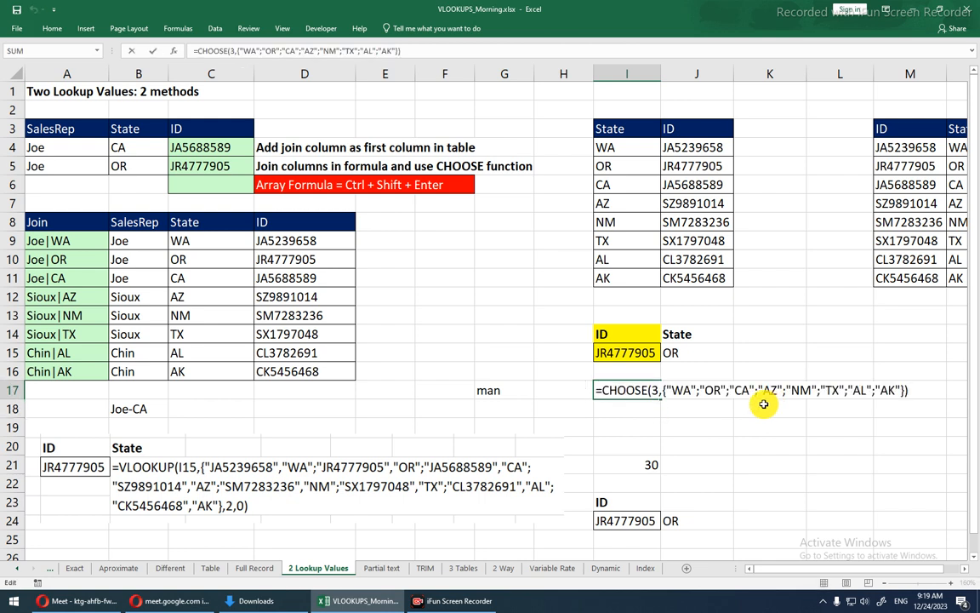
key("ctrl+shift+Return")
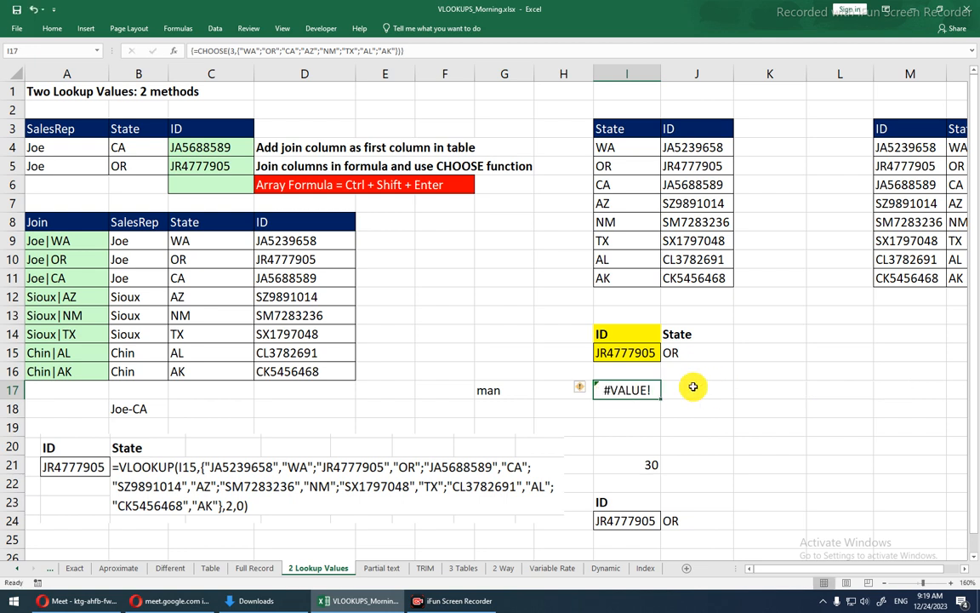
- Examine the semicolon separators in I17's array, replace the one after "WA" with a fresh ";", and recommit the array formula
key("F2")
left_click_drag(652, 389, 666, 390)
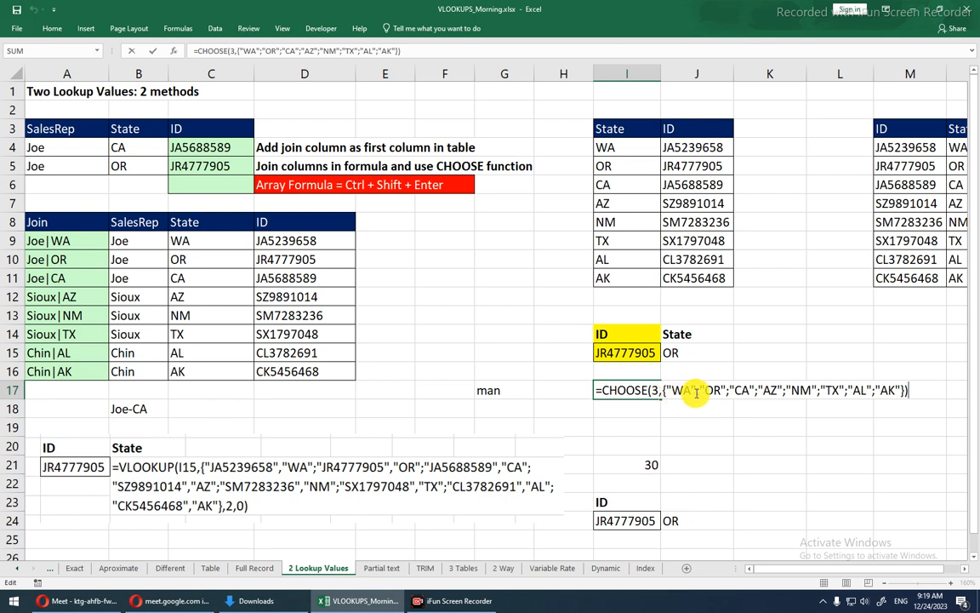
left_click(703, 389)
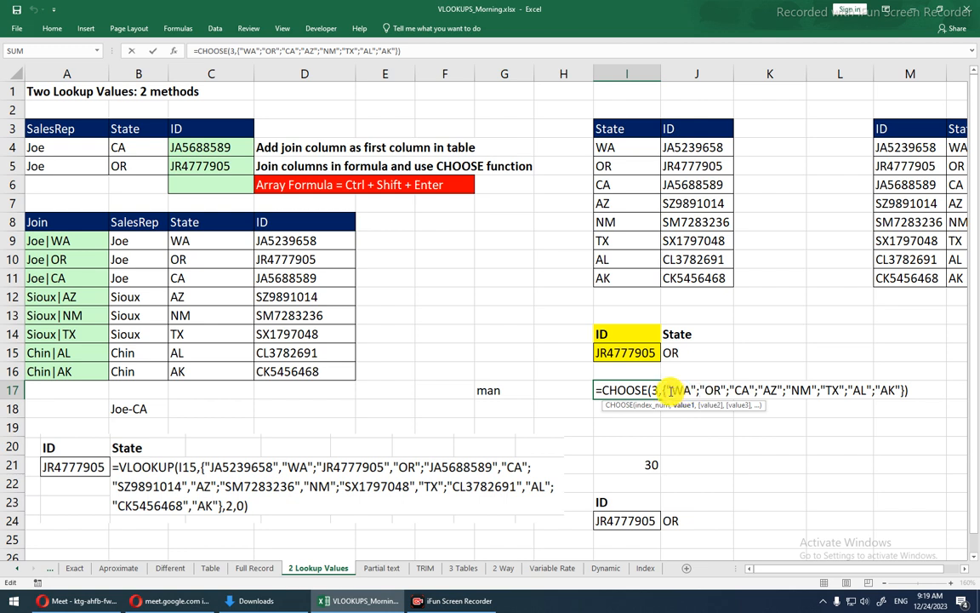
key("BackSpace")
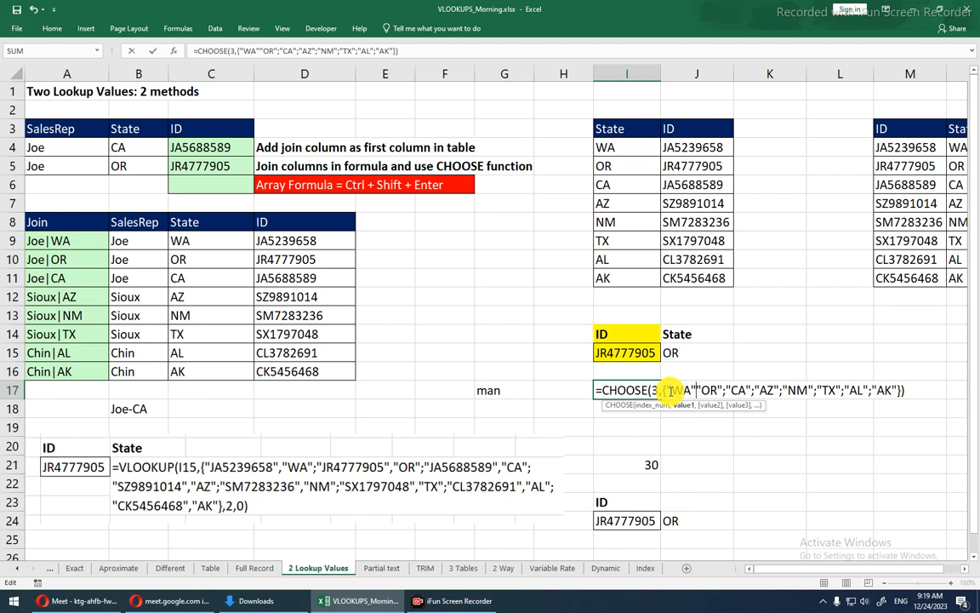
type(";")
key("ctrl+shift+Return")
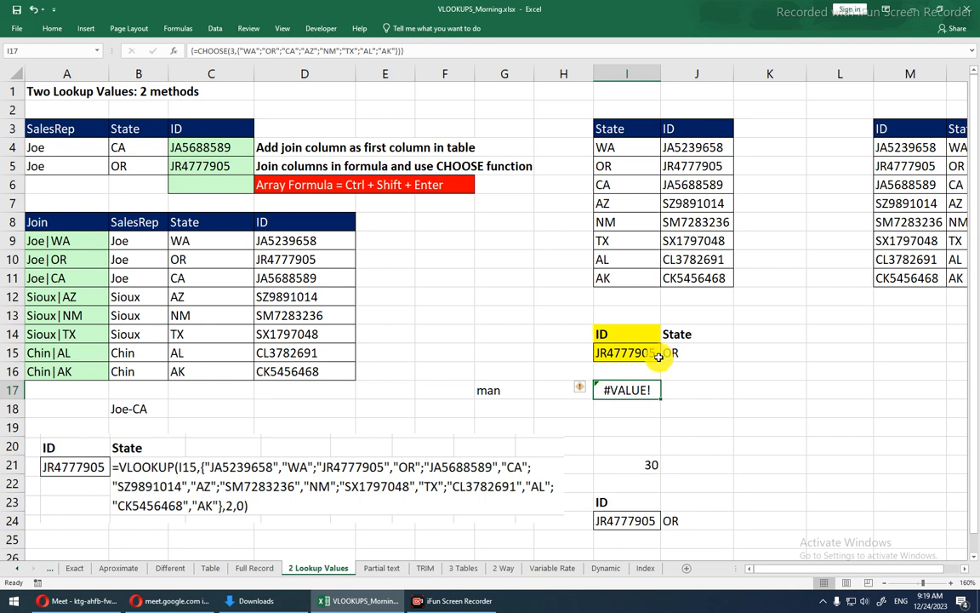
- Clear the CHOOSE formula from I17 and enter the headers State in I17 and ID in J17
key("Delete")
left_click(658, 357)
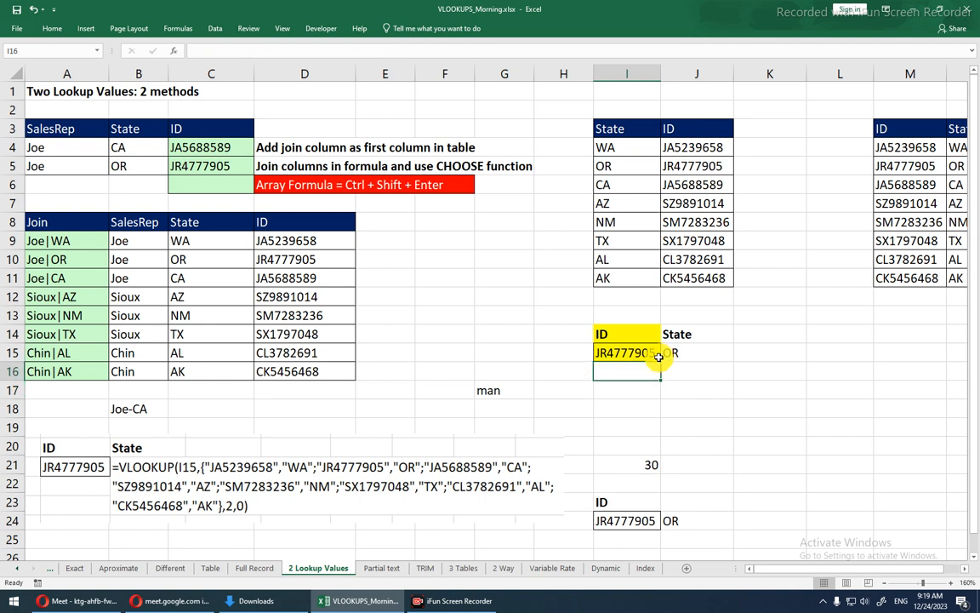
key("Down")
key("Down")
key("Right")
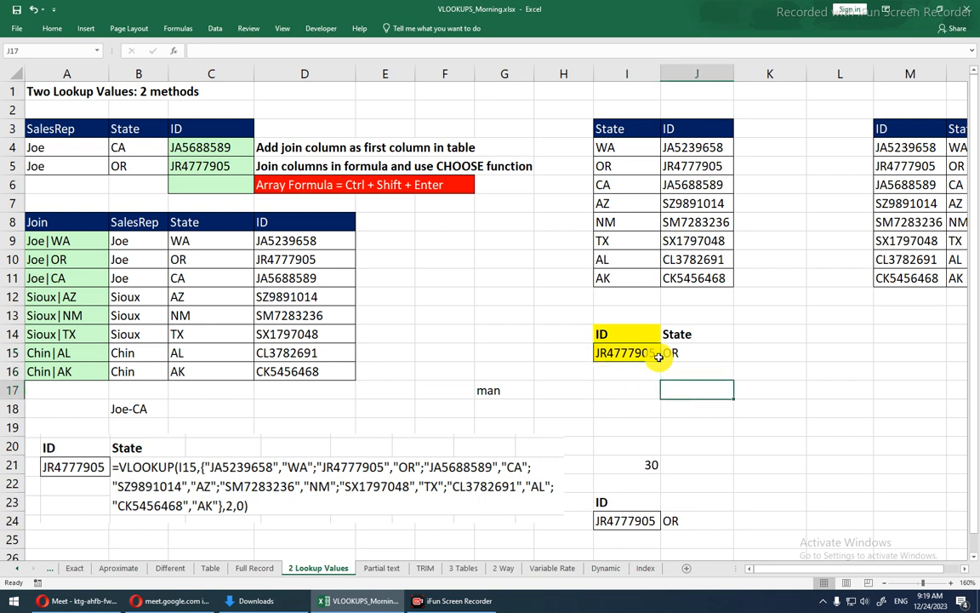
type("ID")
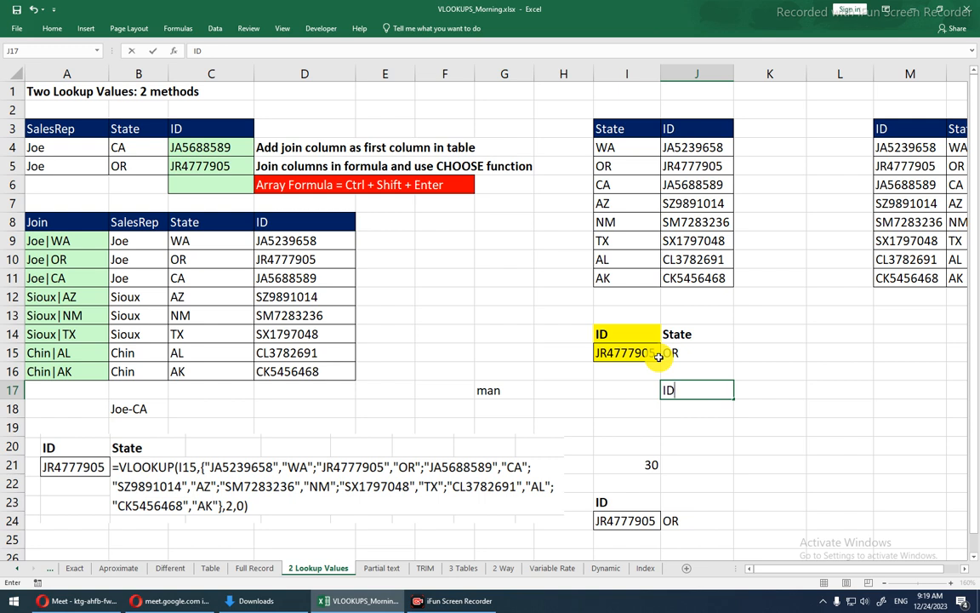
key("Left")
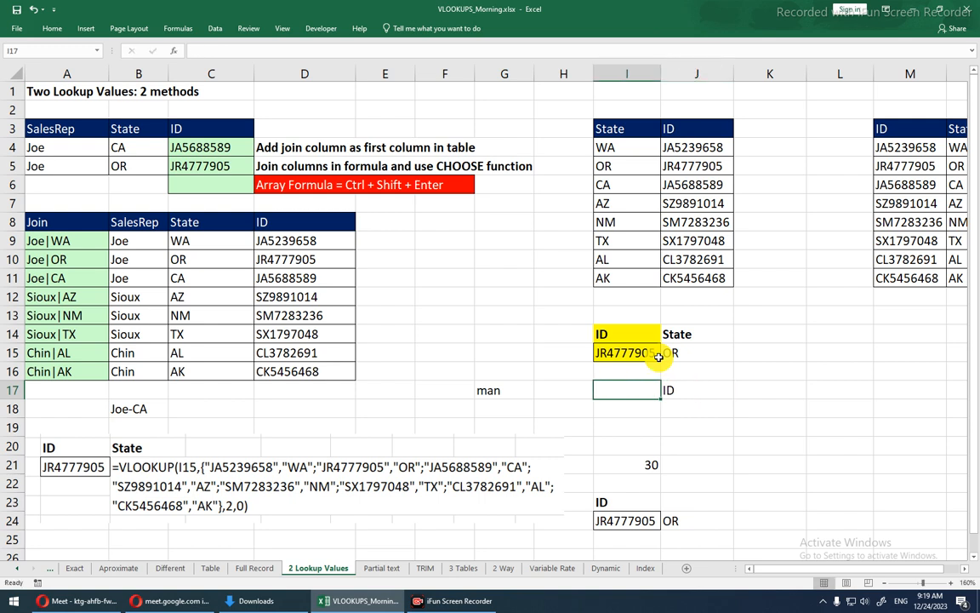
type("St")
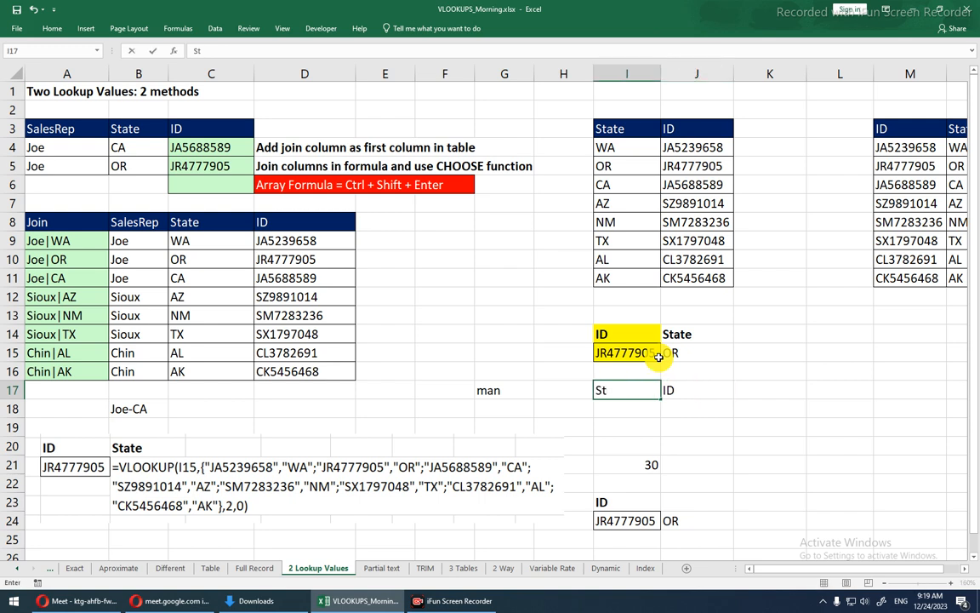
type("ate")
- Copy the TX row's ID from J9 into J18 as the lookup value under the new ID header
left_click(668, 242)
key("ctrl+c")
left_click(693, 410)
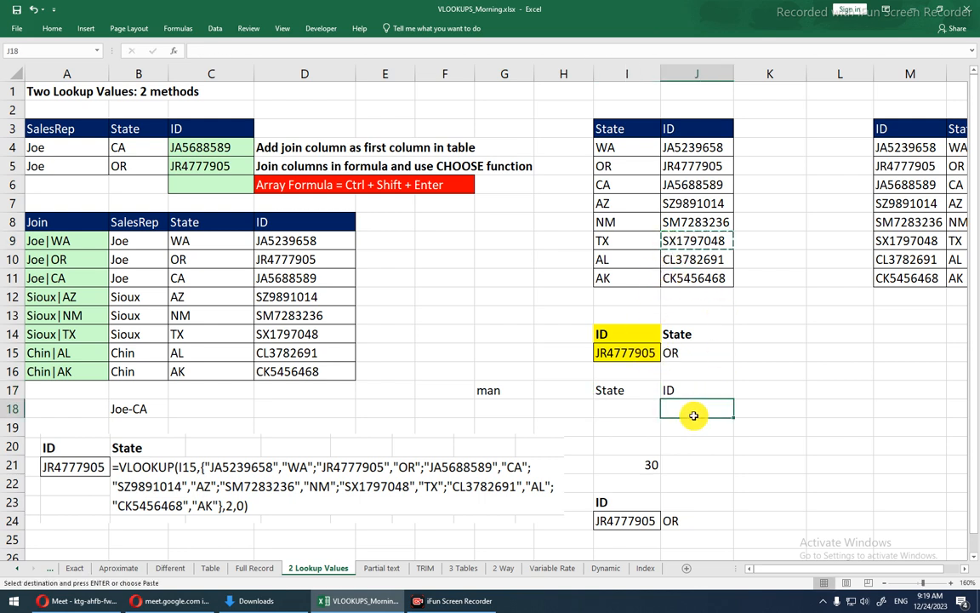
key("ctrl+v")
- Make the State and ID headers in I17:J17 bold and end the pending copy
left_click(611, 387)
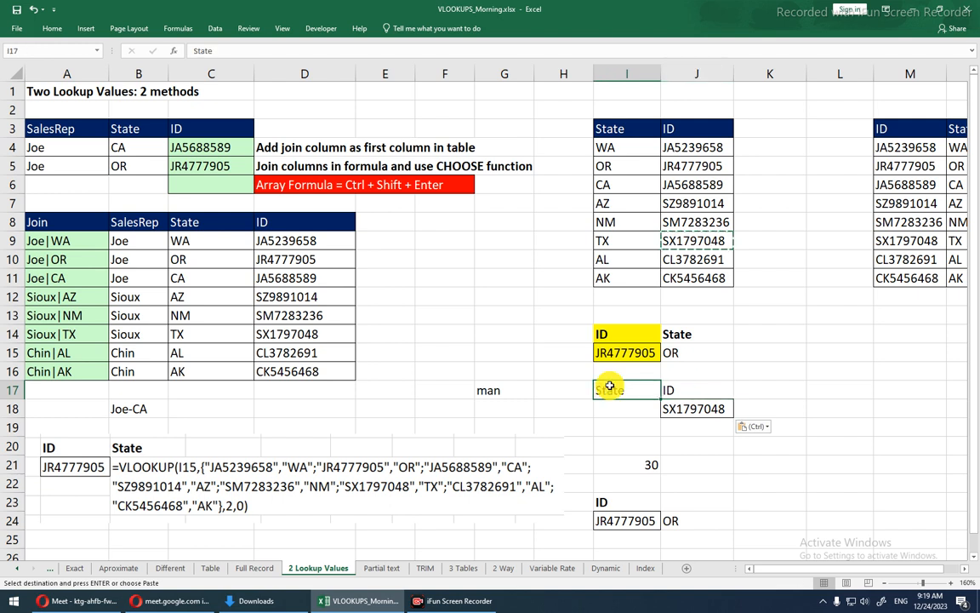
left_click_drag(694, 389, 605, 390)
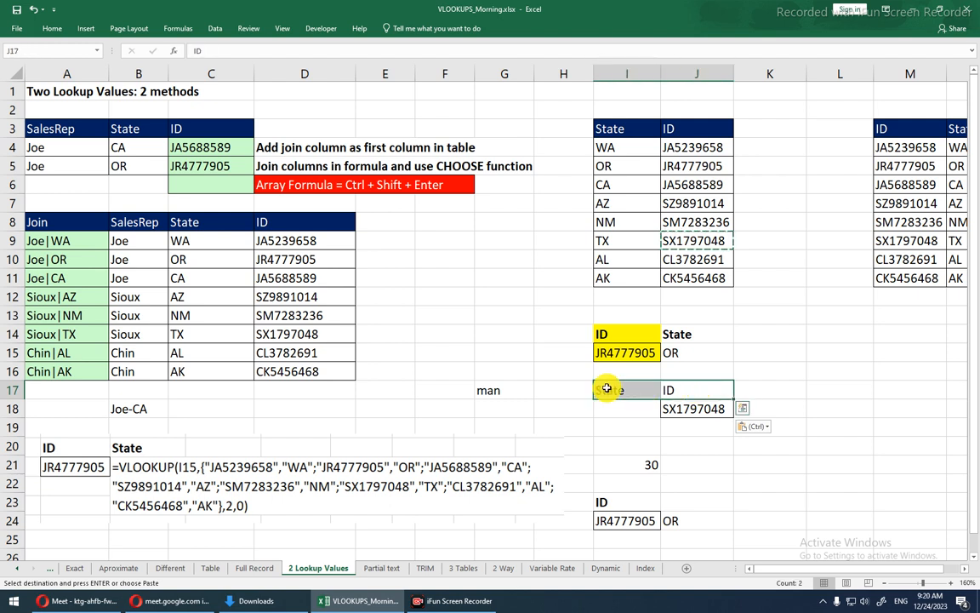
key("Escape")
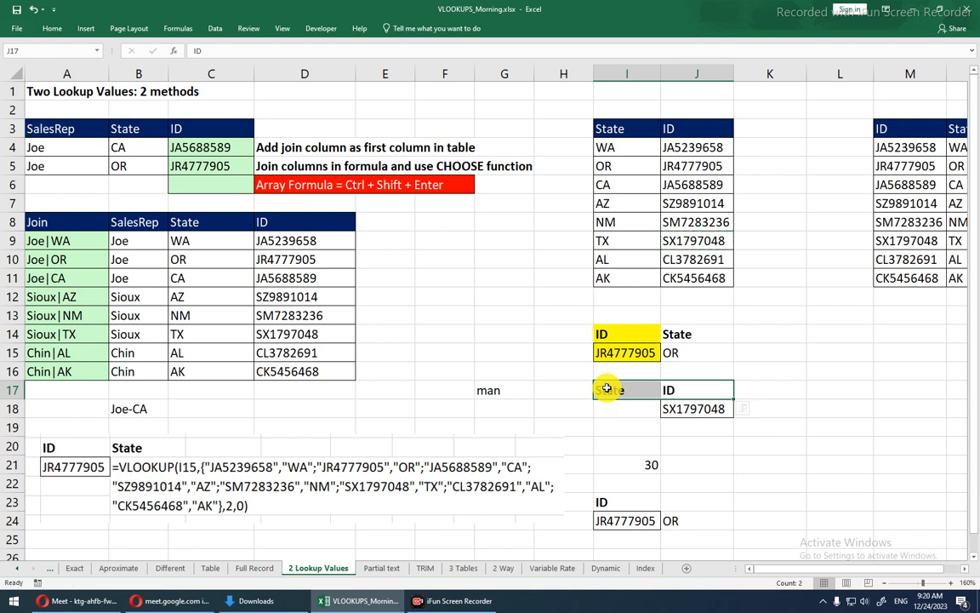
double_click(628, 415)
key("Escape")
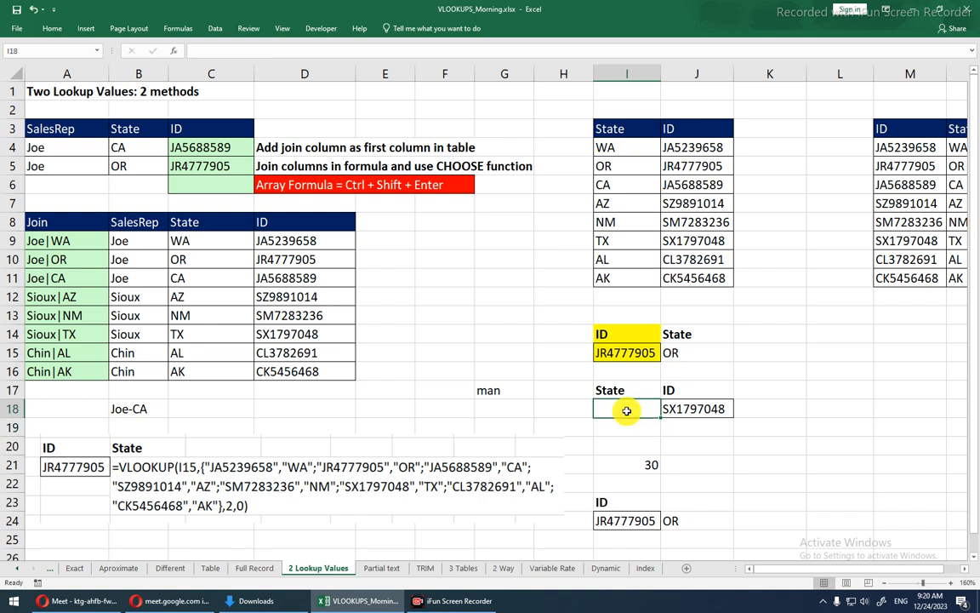
- Examine the column order of the State and ID table in I3:J11, comparing the lookup ID column with the State return column
left_click(691, 92)
left_click_drag(691, 108, 694, 290)
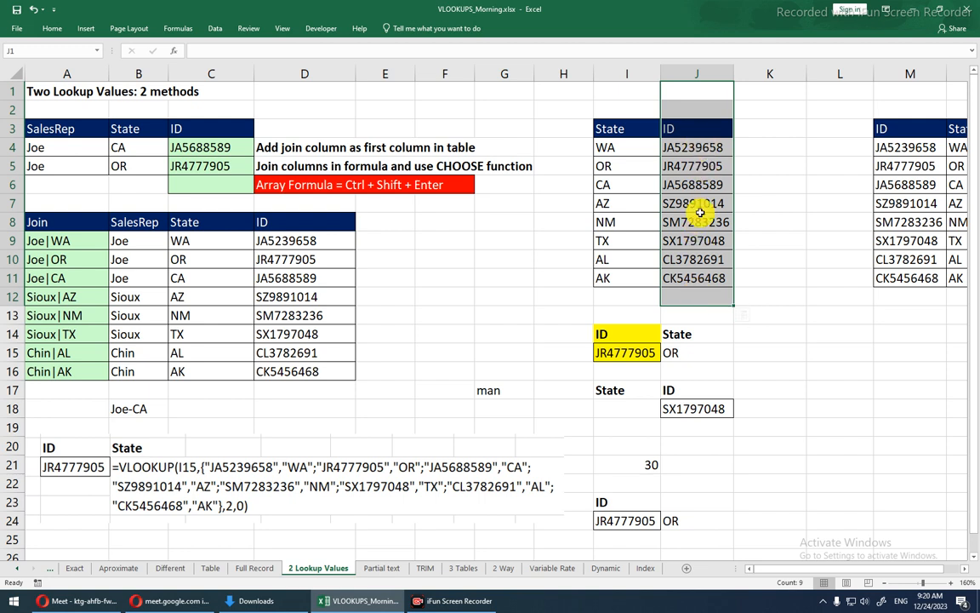
left_click_drag(690, 109, 688, 298)
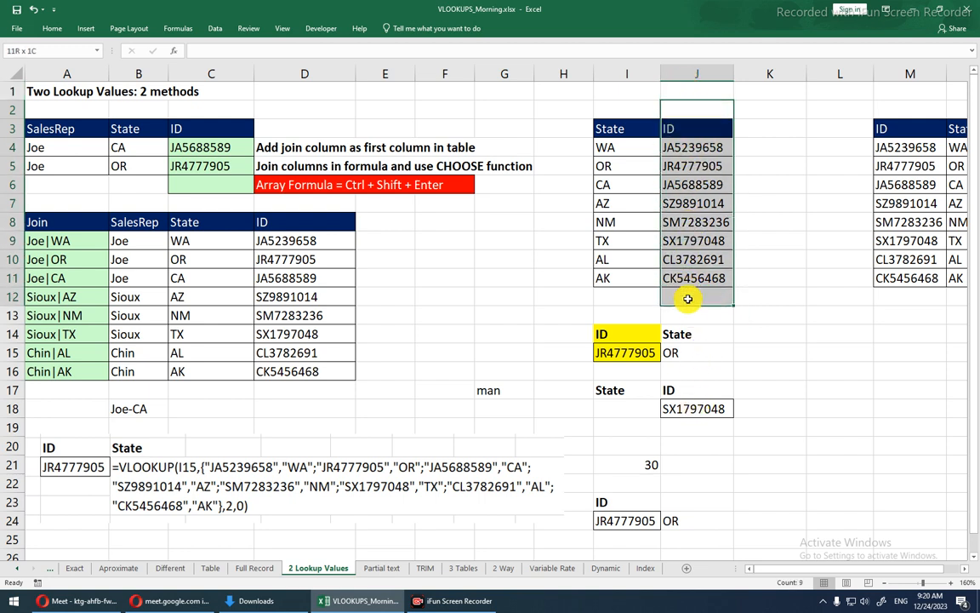
left_click_drag(617, 94, 609, 290)
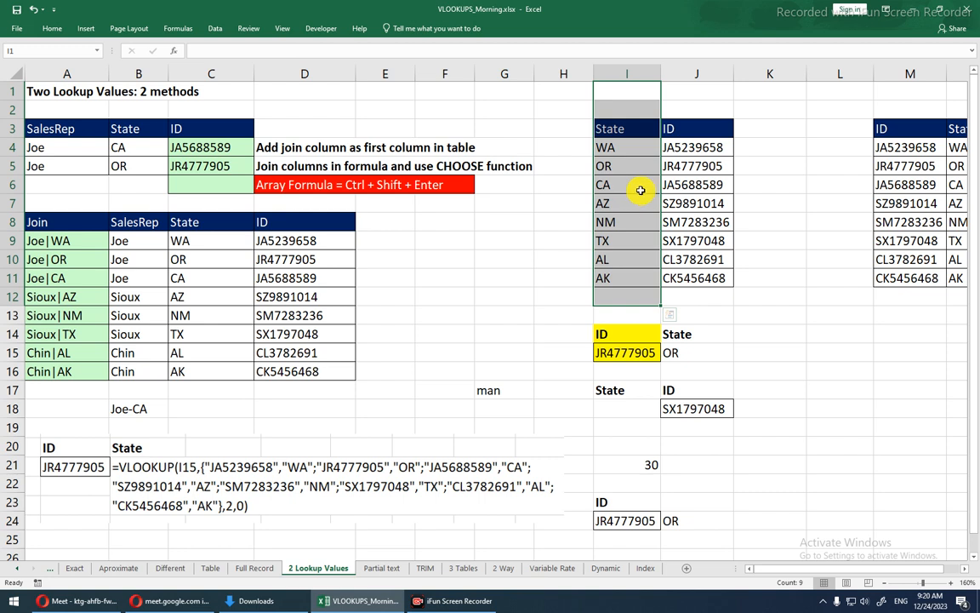
left_click_drag(635, 147, 634, 277)
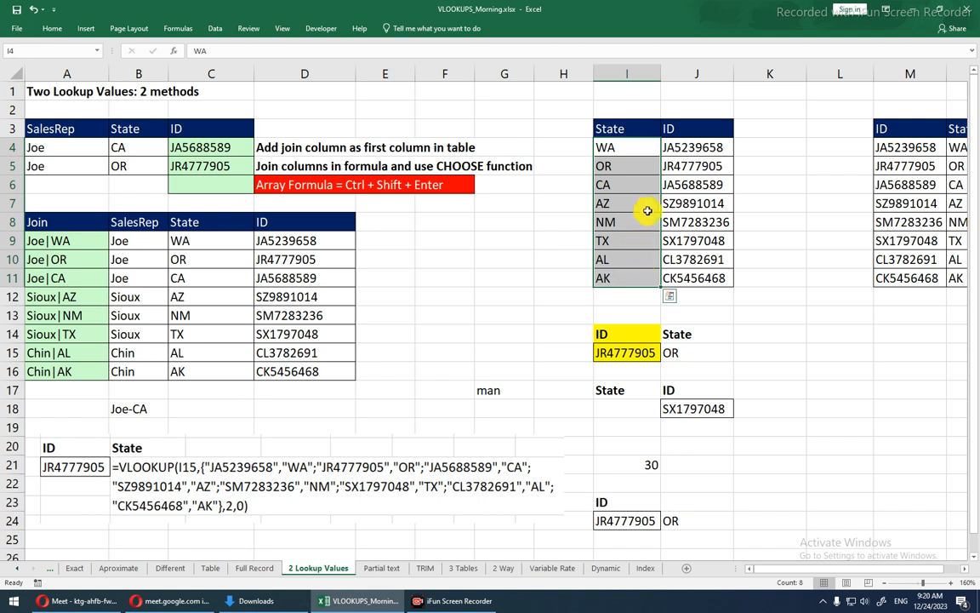
left_click(676, 148)
left_click(693, 240)
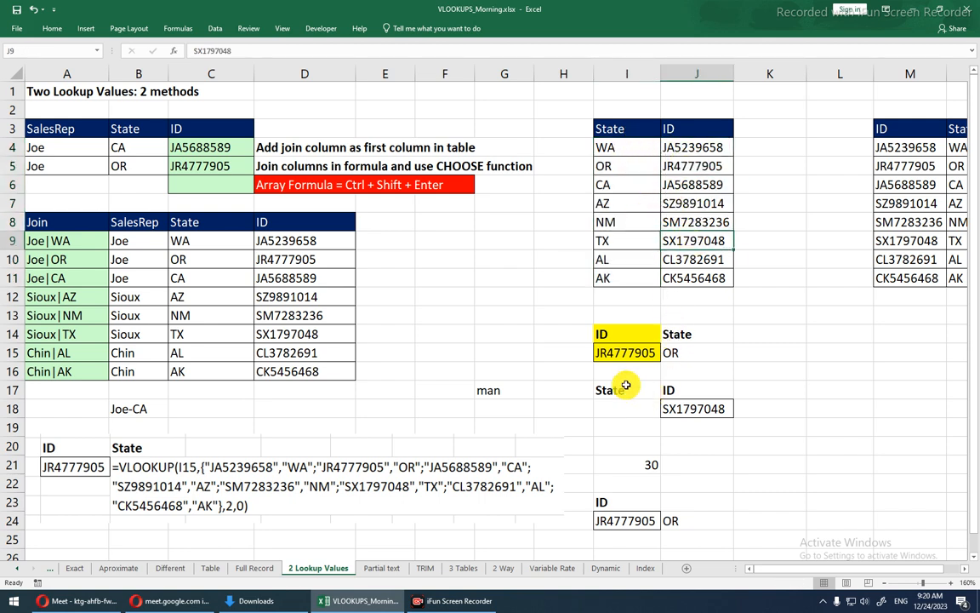
left_click_drag(623, 149, 622, 288)
left_click_drag(670, 149, 672, 246)
left_click_drag(614, 111, 620, 280)
left_click(621, 279)
left_click_drag(679, 114, 704, 279)
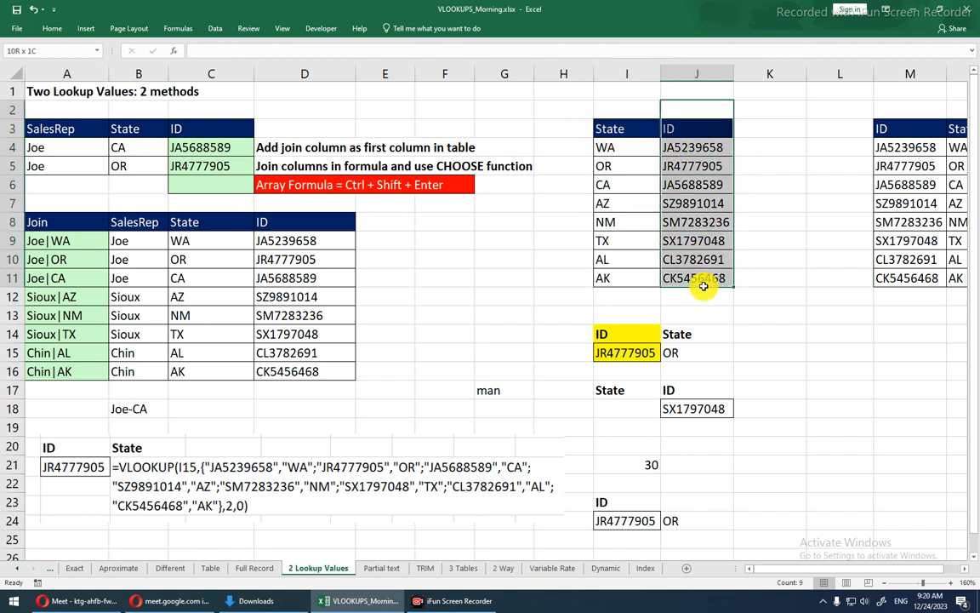
left_click_drag(695, 112, 692, 267)
left_click_drag(630, 95, 628, 223)
left_click_drag(676, 98, 687, 226)
left_click_drag(644, 104, 634, 243)
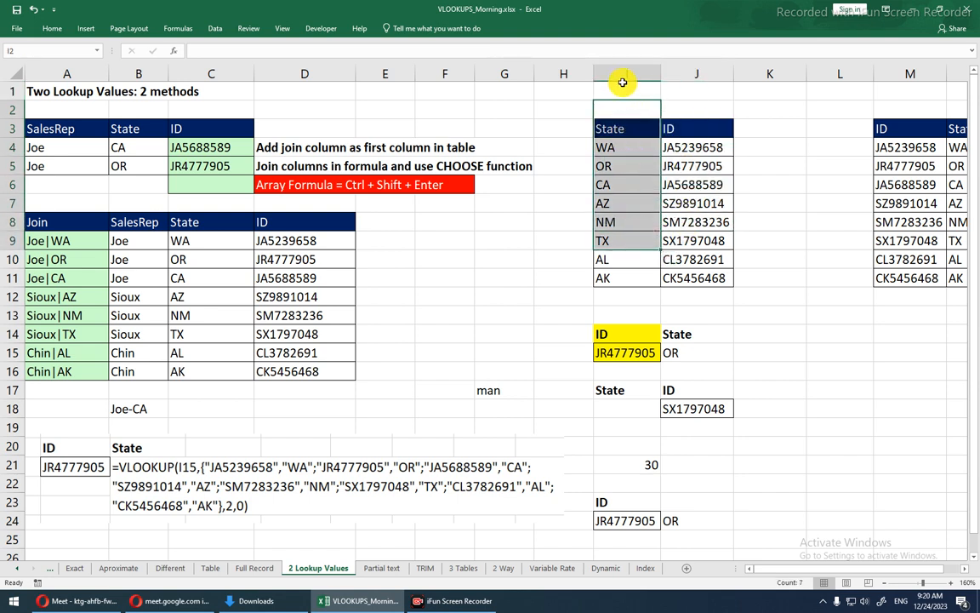
left_click_drag(623, 118, 840, 170)
left_click(840, 168)
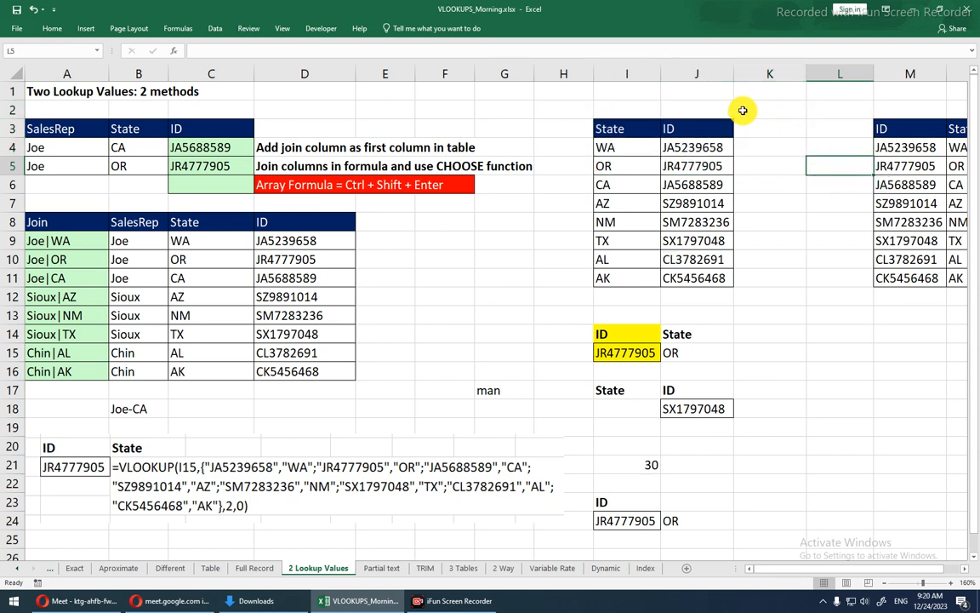
left_click_drag(720, 128, 639, 220)
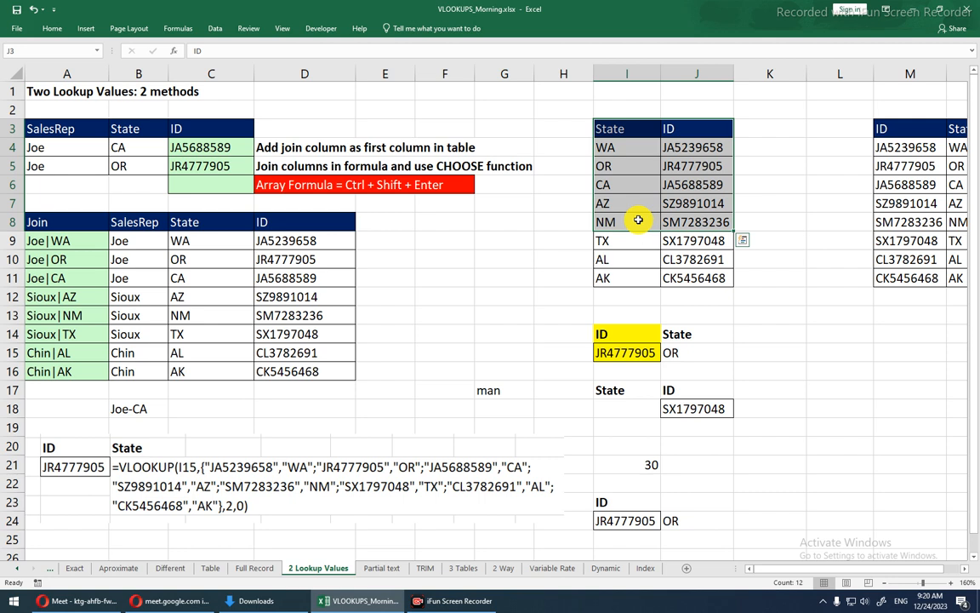
- Fill the State and ID header cells I17:J17 with yellow
left_click(649, 405)
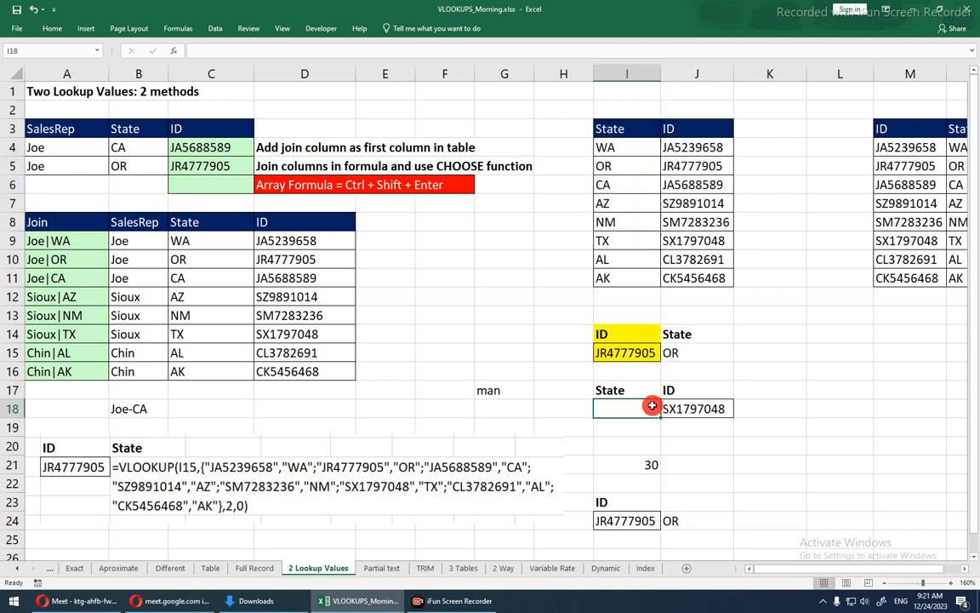
left_click_drag(637, 391, 679, 390)
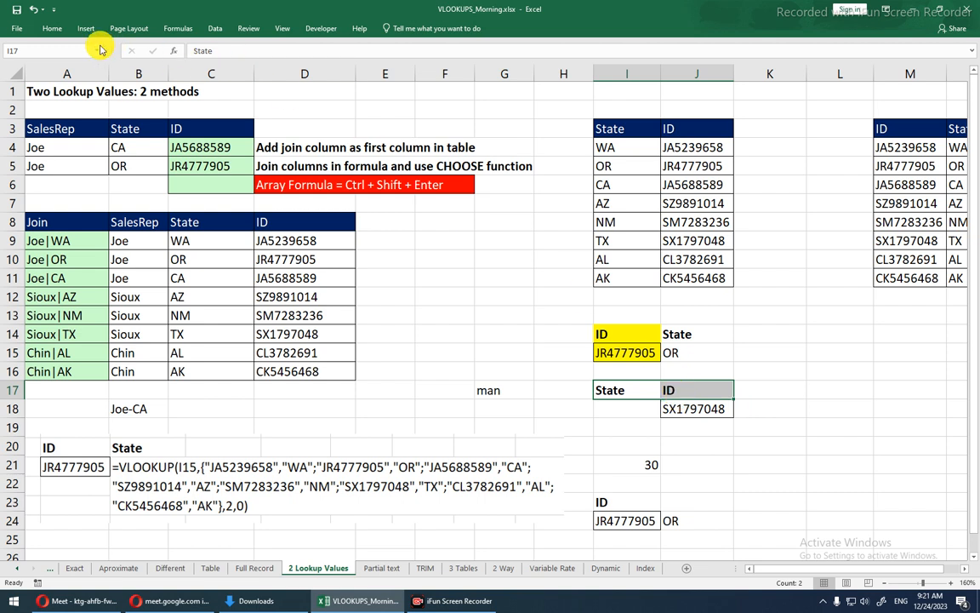
left_click(52, 30)
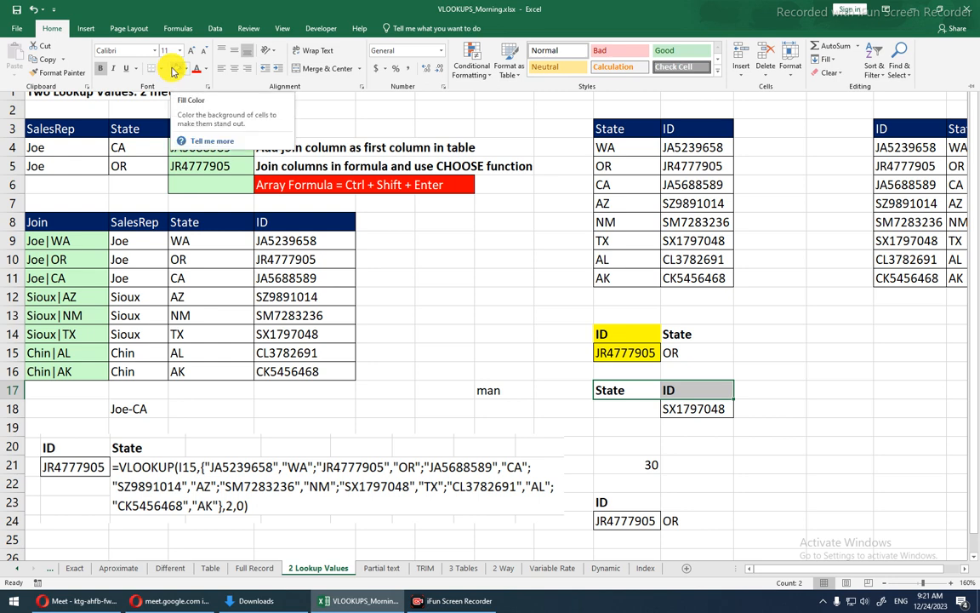
left_click(174, 70)
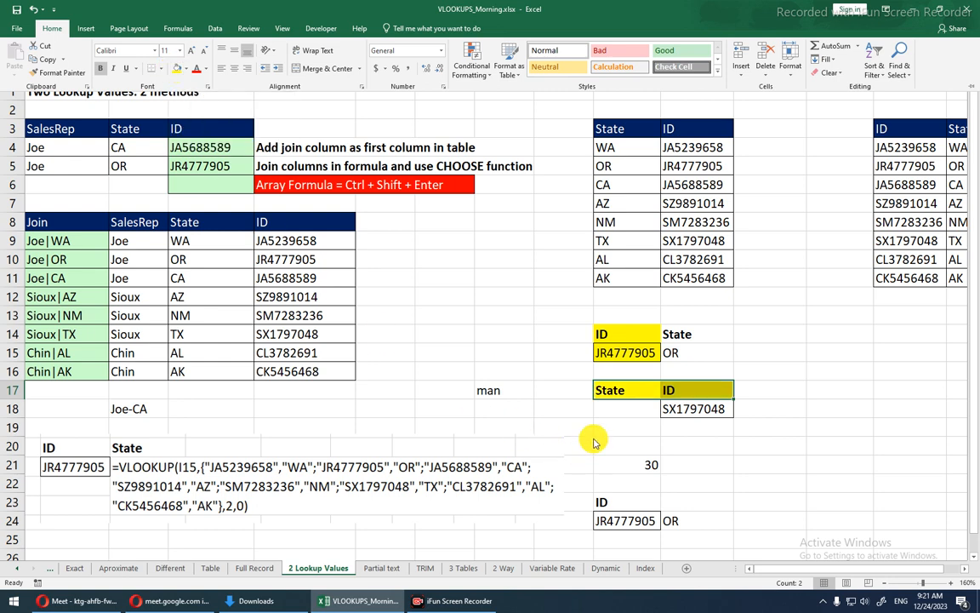
- Begin a VLOOKUP formula in I18 under the yellow State header with J18 as the lookup value
left_click(609, 408)
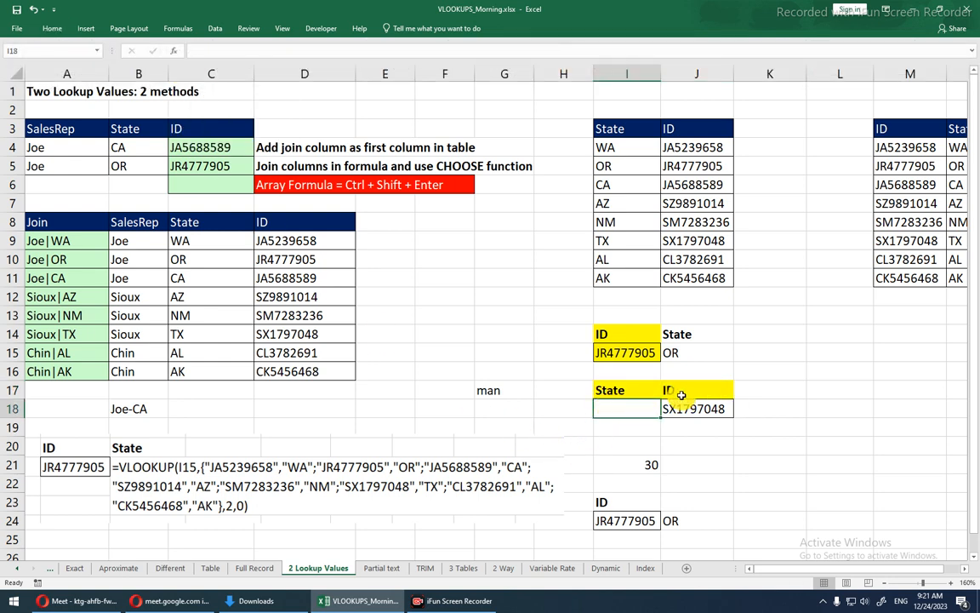
type("=vlo")
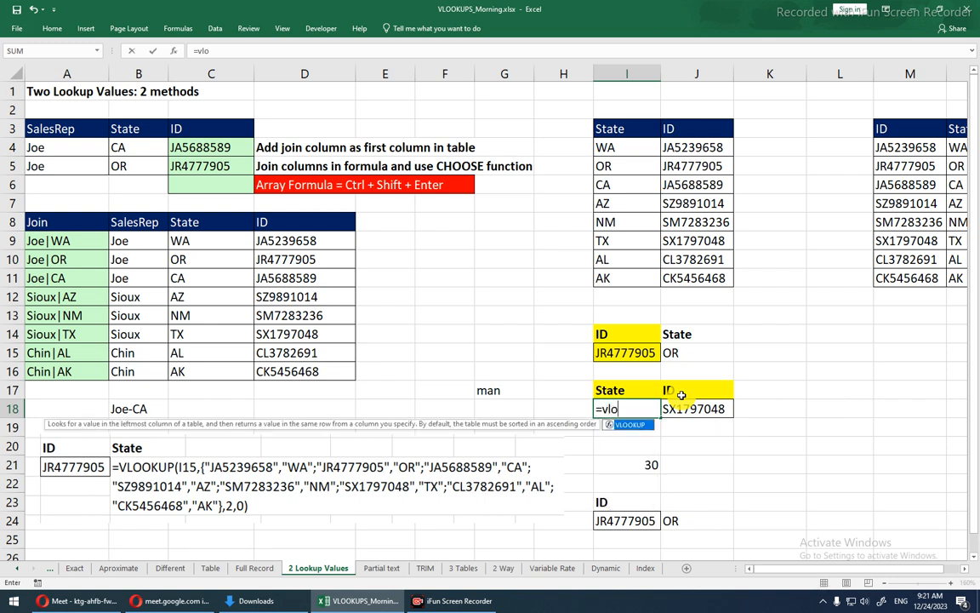
key("Tab")
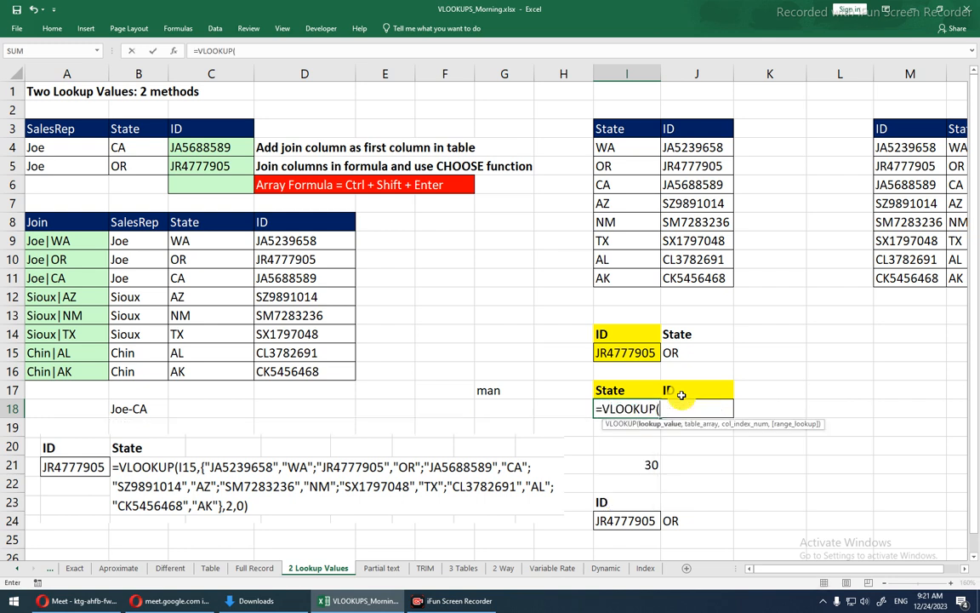
left_click(691, 387)
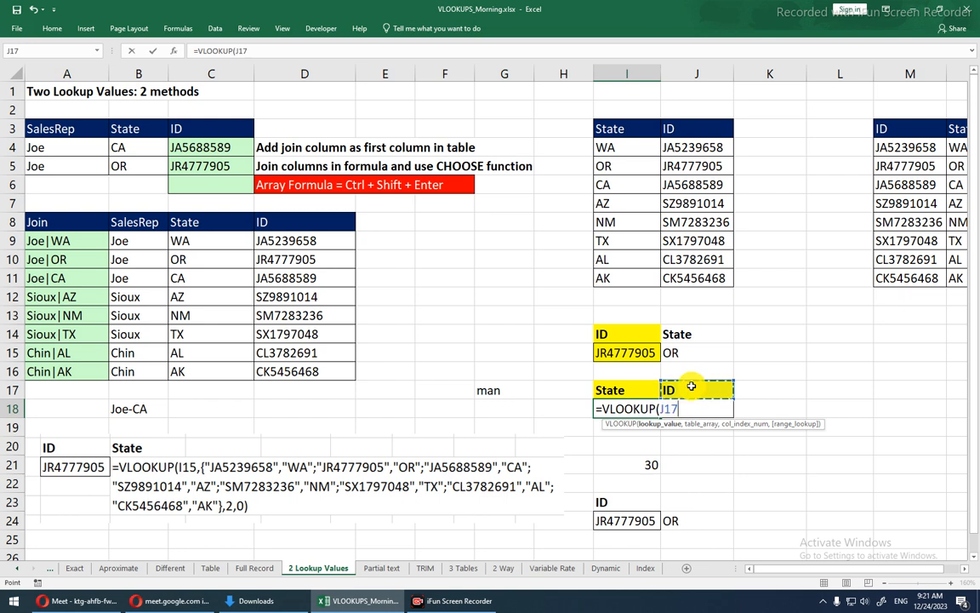
key("Down")
type(",")
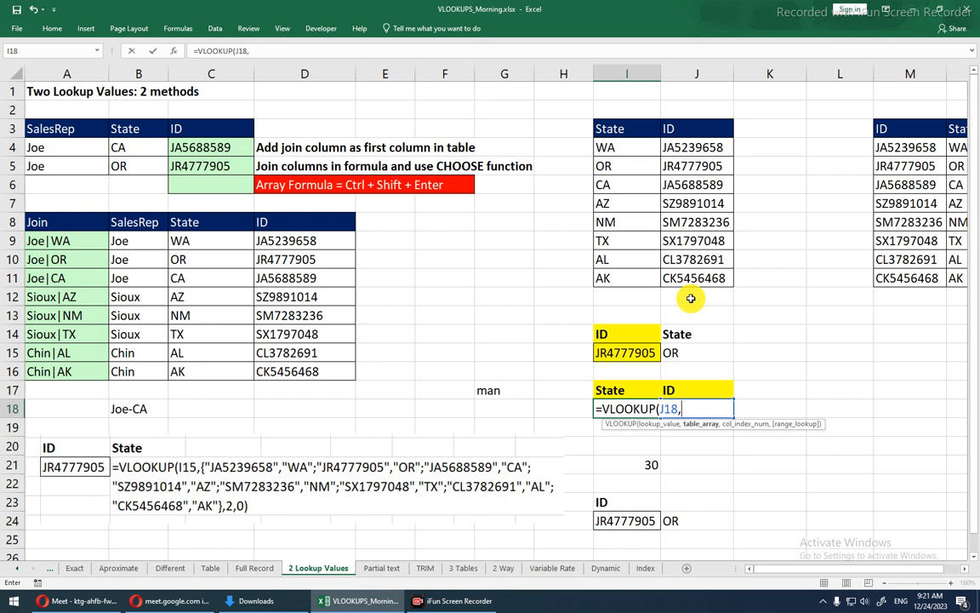
- Build the VLOOKUP table array as CHOOSE({1,2},$J$4:$J$11,$I$4:$I$11), placing the ID column before the State column
type("cho")
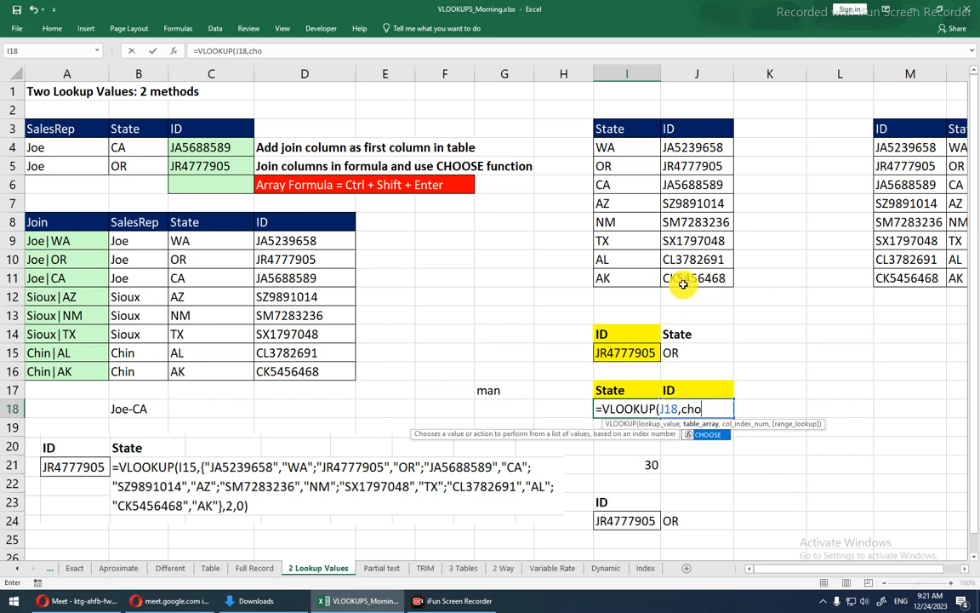
key("Tab")
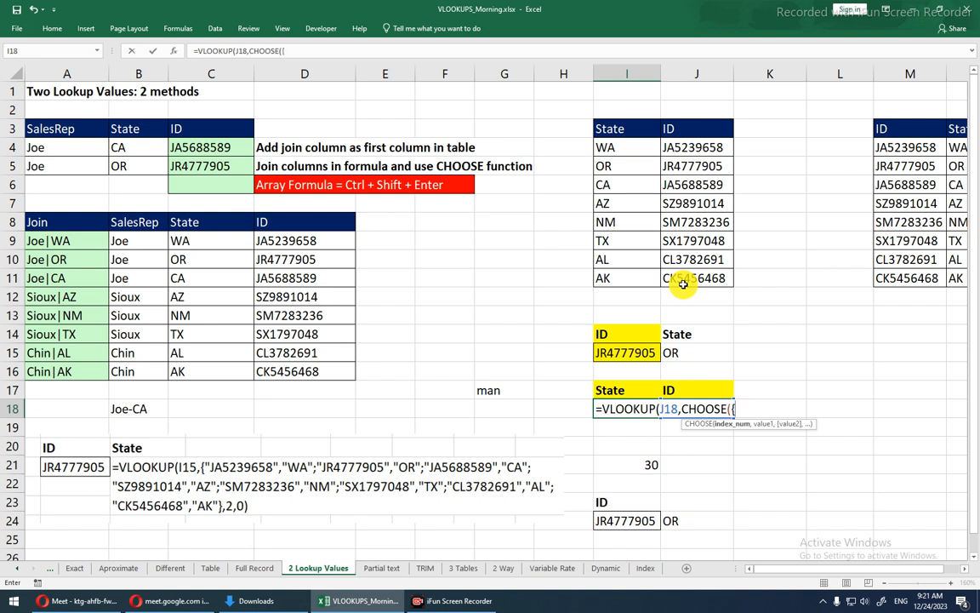
type("2")
type("},")
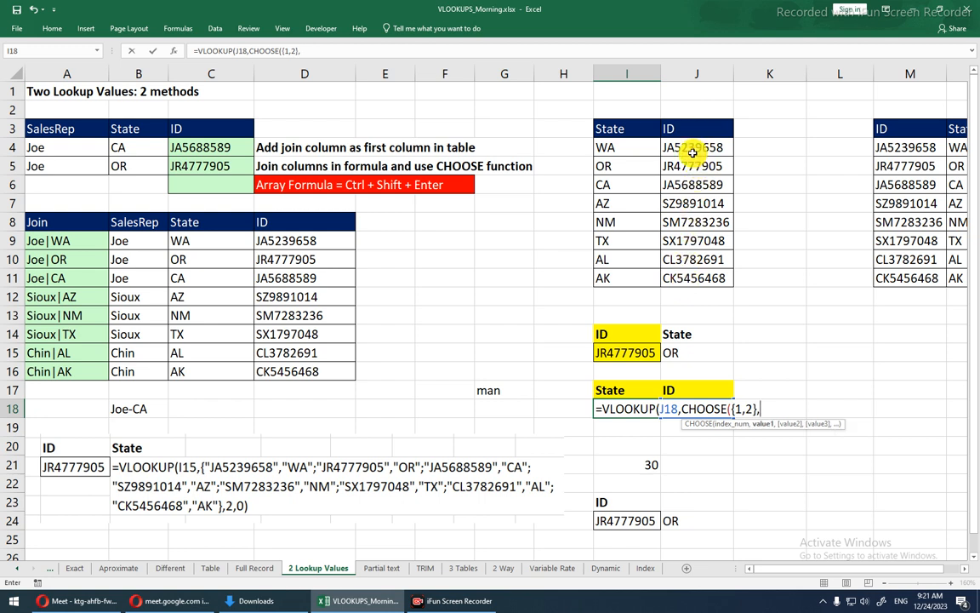
left_click_drag(689, 152, 685, 273)
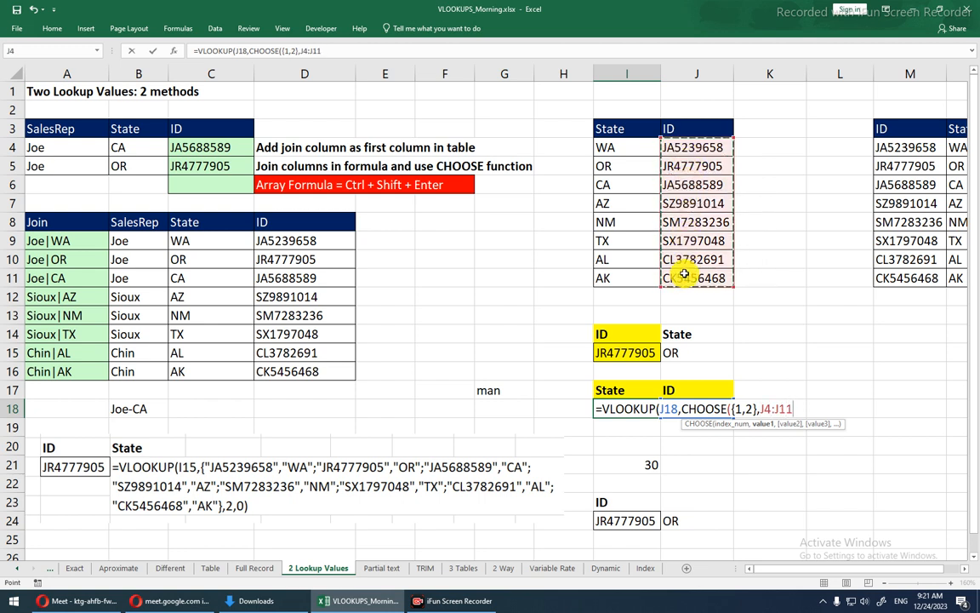
key("F4")
type(",")
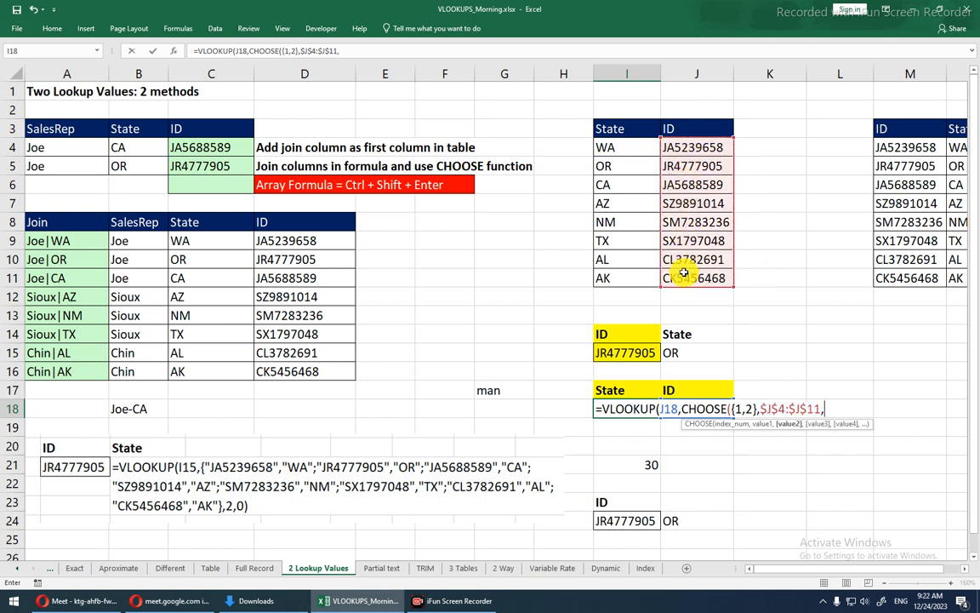
left_click_drag(637, 149, 636, 281)
key("F4")
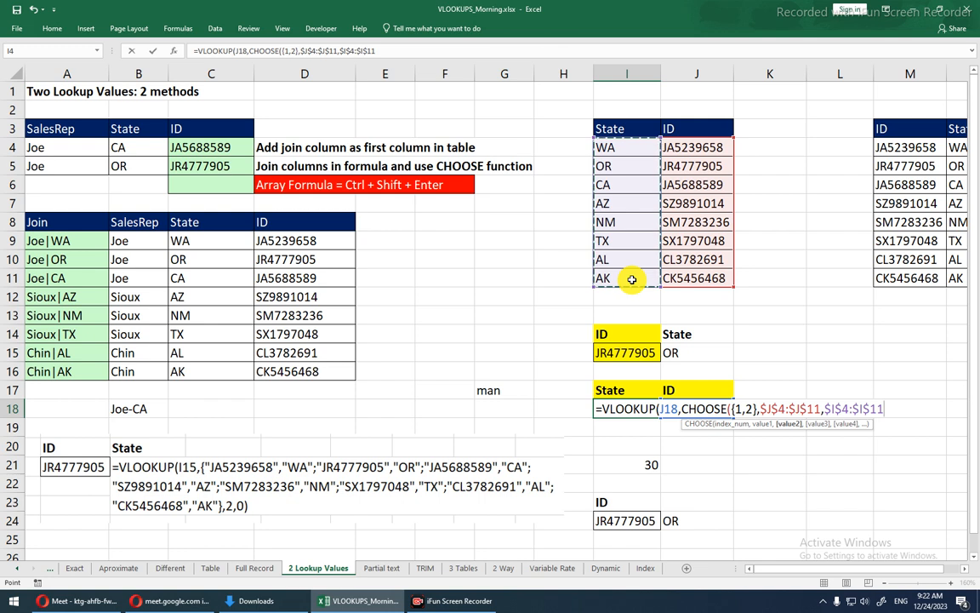
type("),")
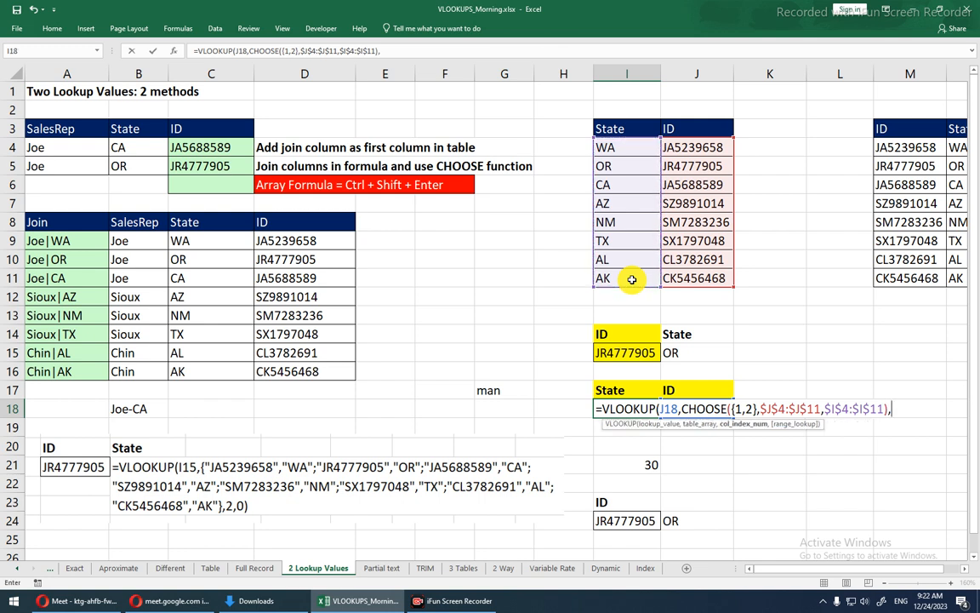
- Finish the I18 VLOOKUP with column index 2 and exact match 0, and enter the formula
type("2,")
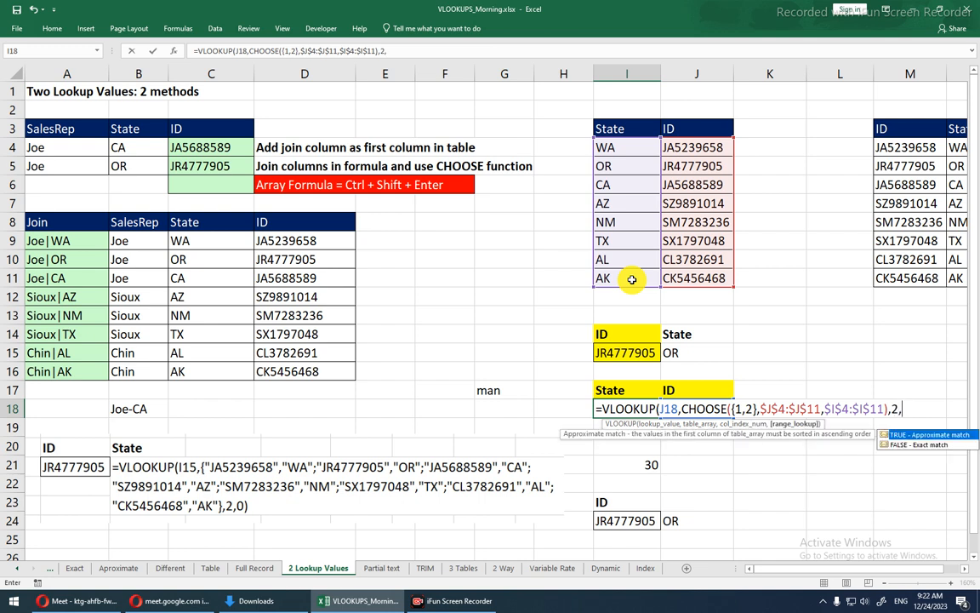
type("0)")
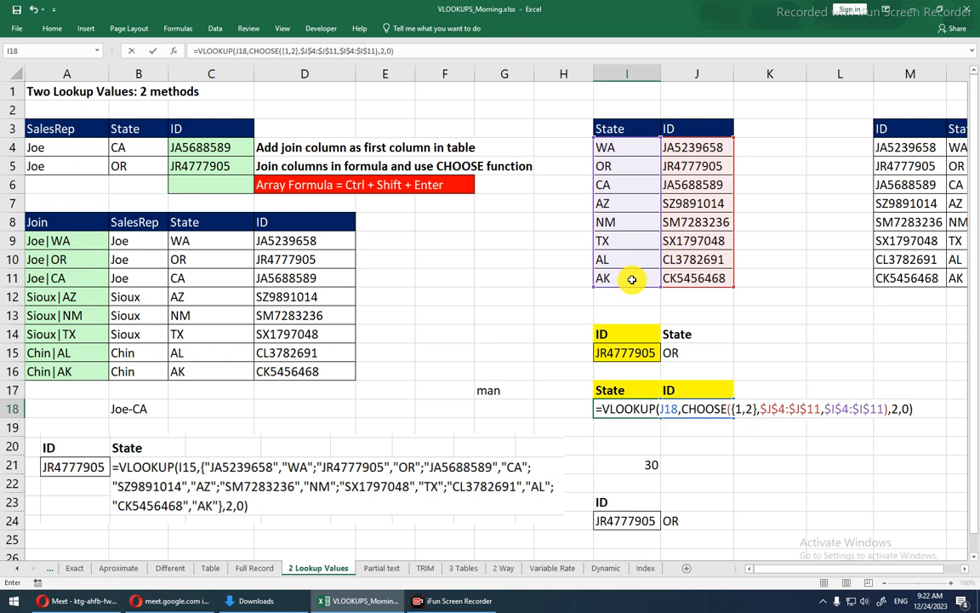
key("ctrl+shift+Return")
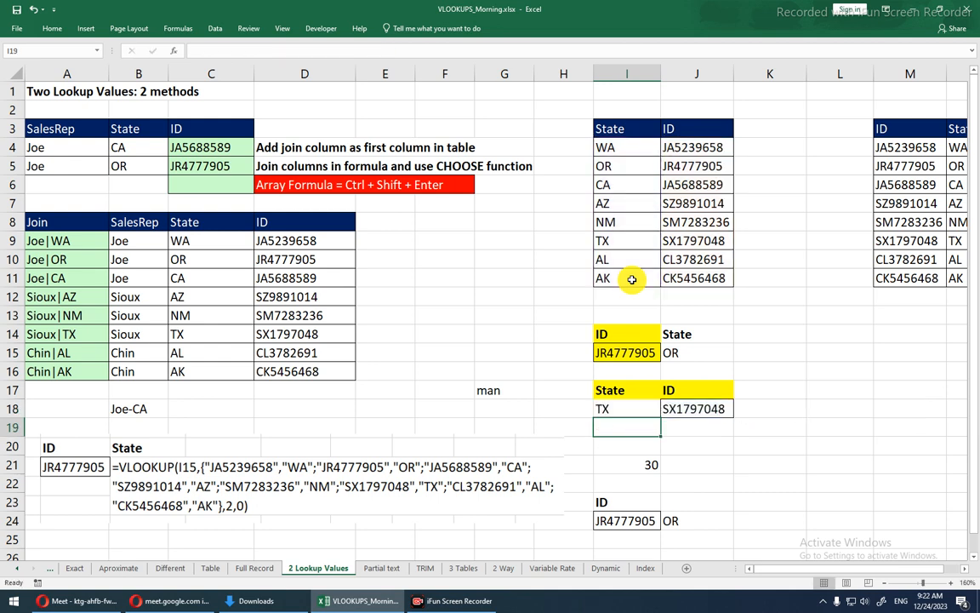
key("Up")
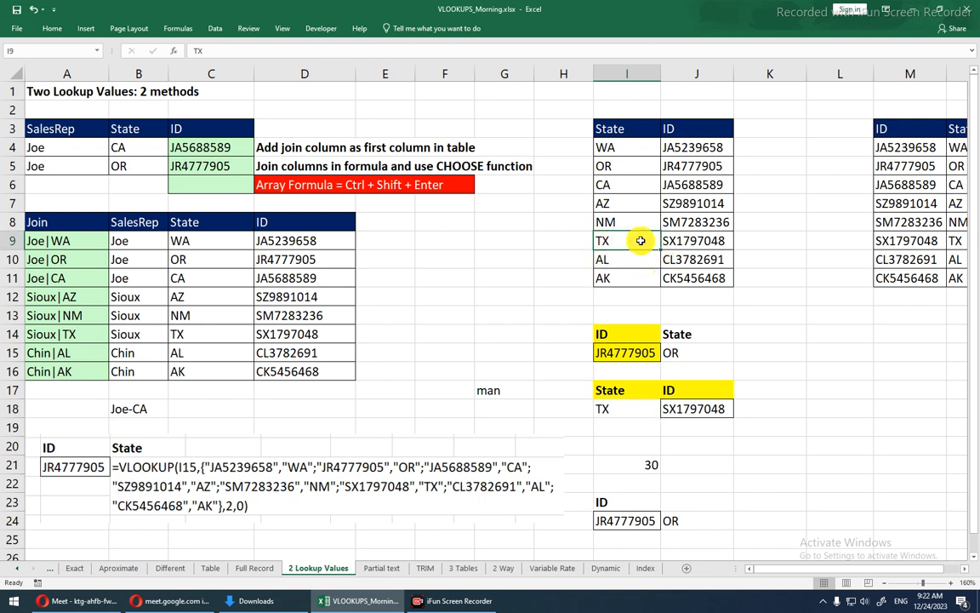
- Copy the OR row's ID from J5 into J18 as the new lookup value
left_click(694, 242)
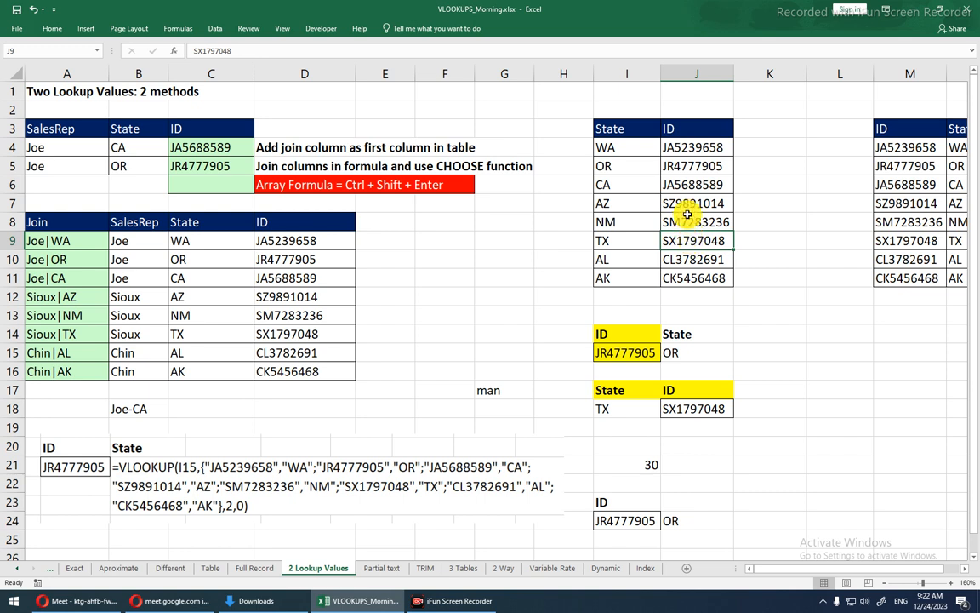
left_click(688, 166)
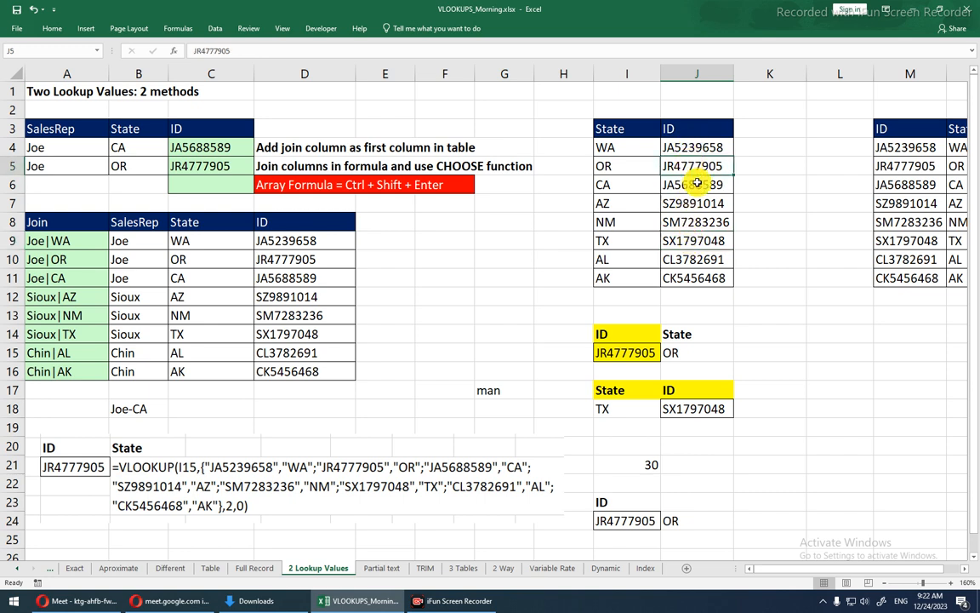
key("ctrl+c")
left_click(698, 410)
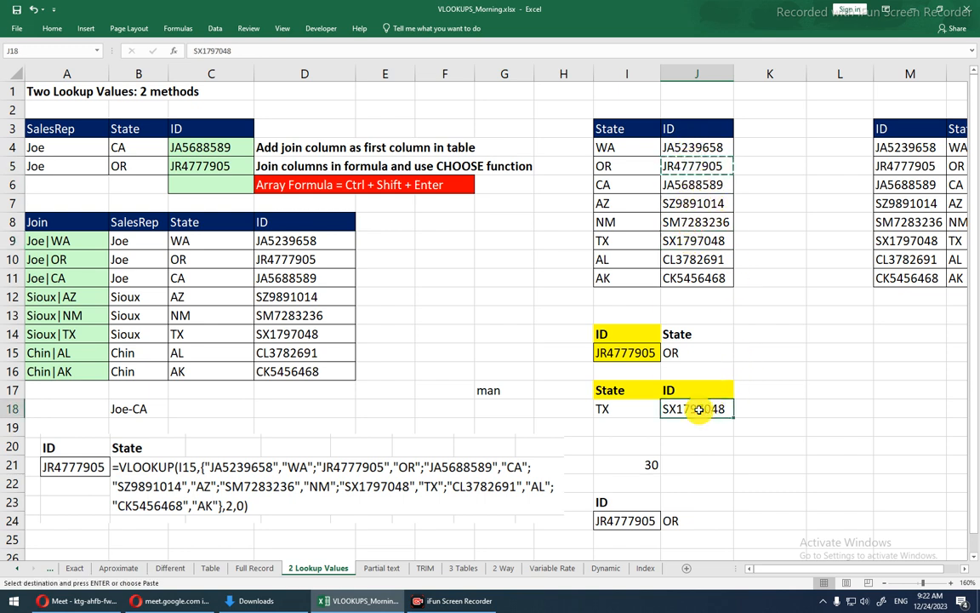
key("ctrl+v")
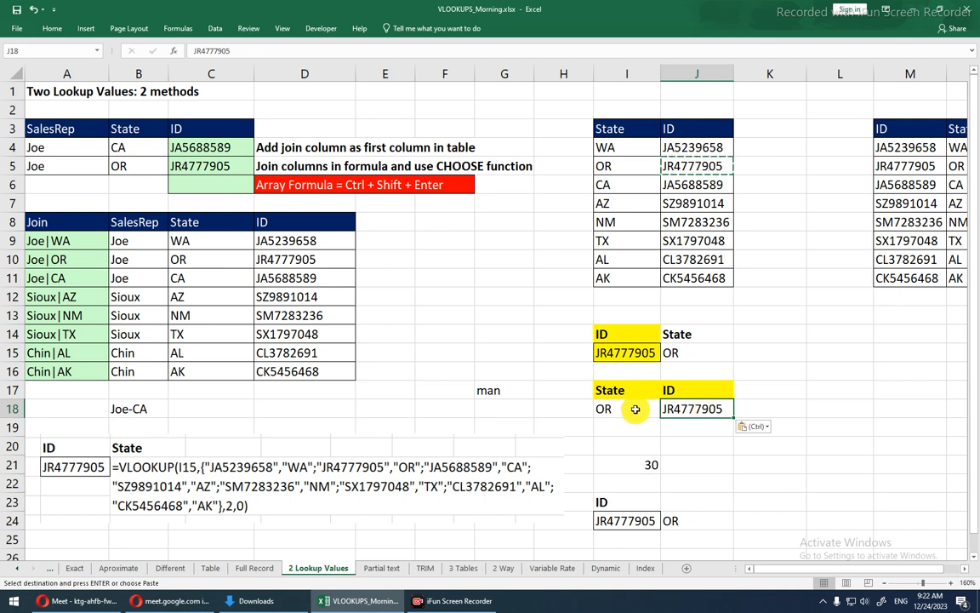
- Examine the I18 formula's CHOOSE arguments: the {1,2} index array and the swapped ID and State ranges
left_click(634, 409)
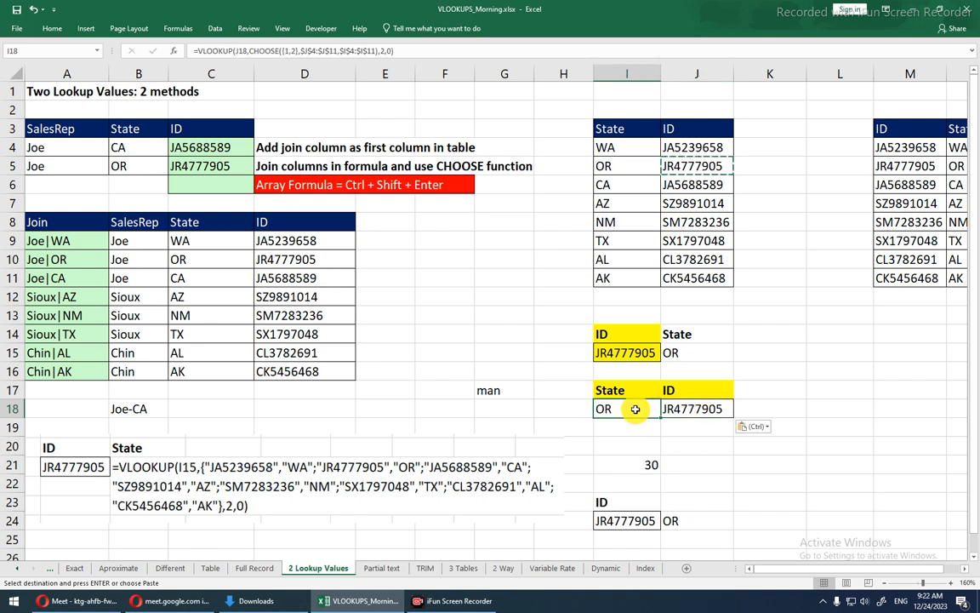
double_click(635, 410)
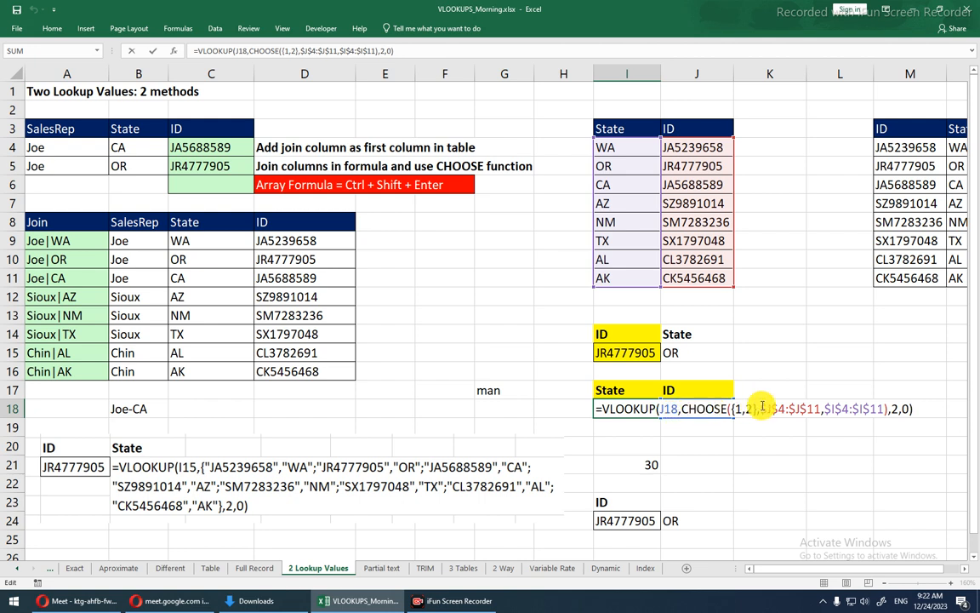
left_click_drag(762, 407, 878, 405)
left_click(882, 405)
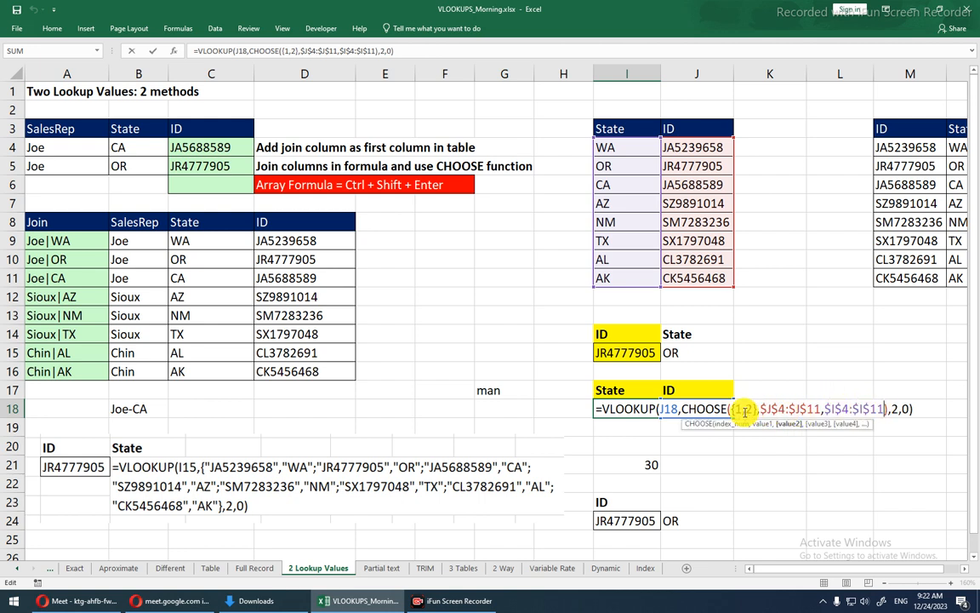
left_click_drag(761, 409, 883, 409)
left_click(884, 409)
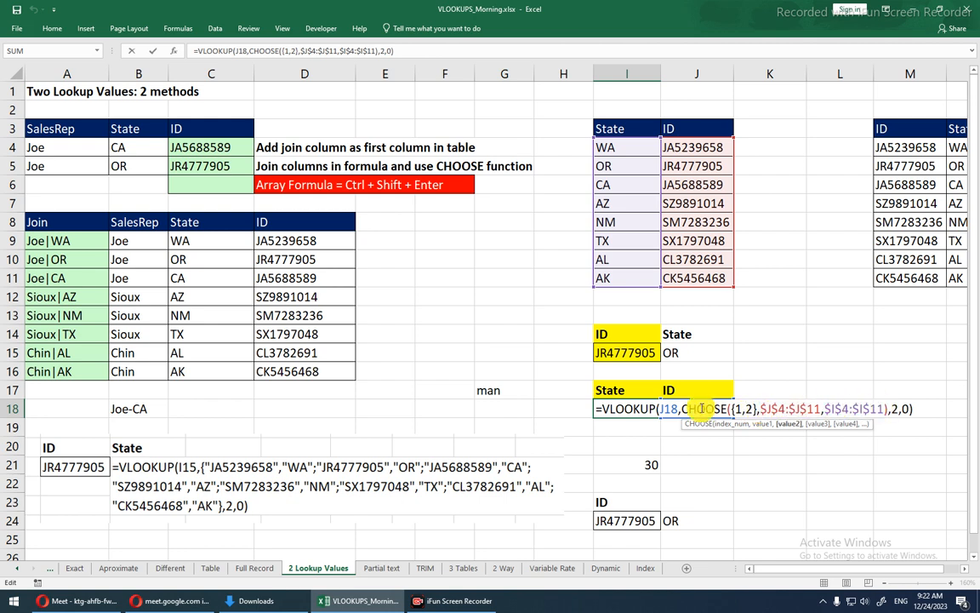
left_click_drag(761, 410, 887, 405)
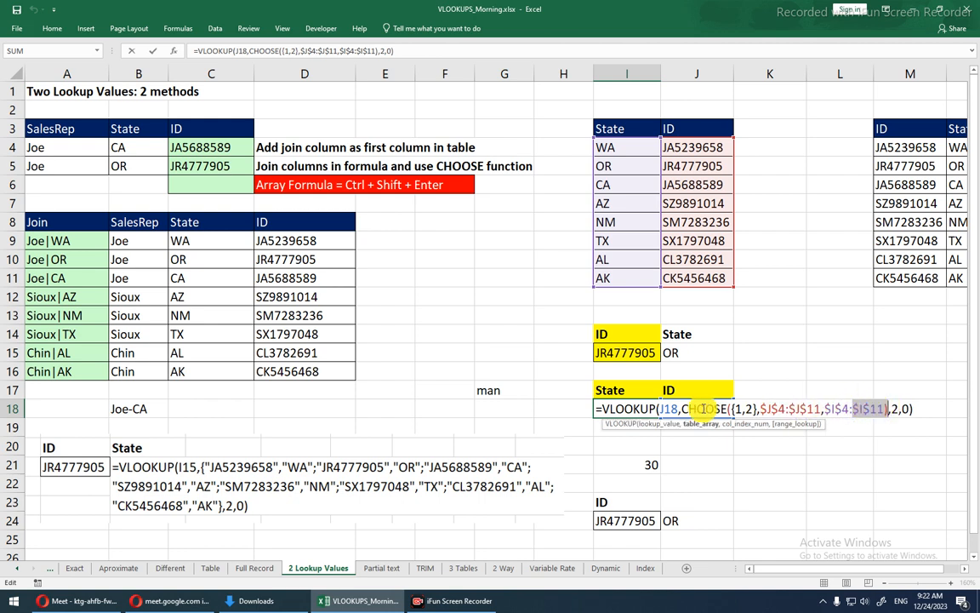
left_click_drag(729, 408, 757, 409)
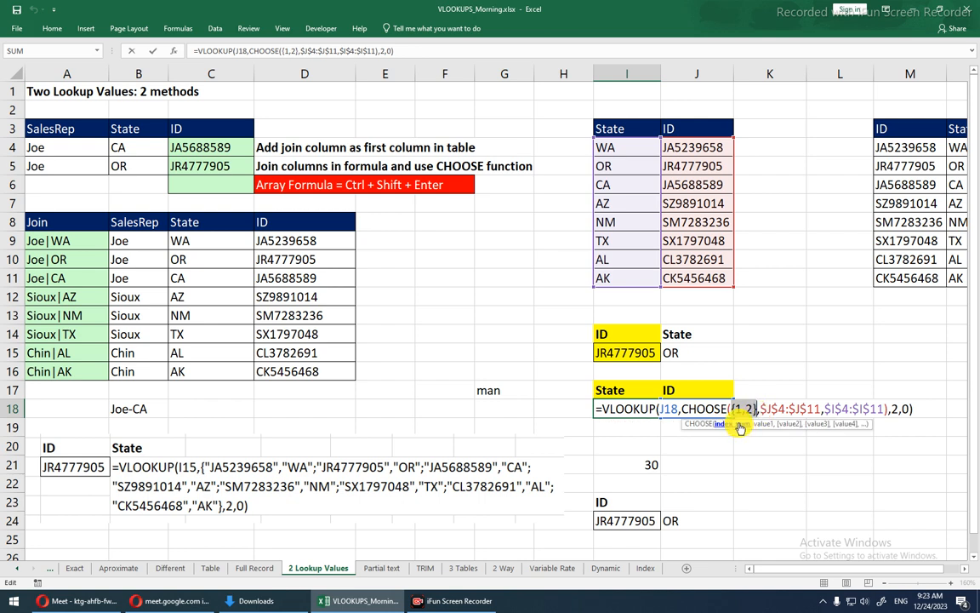
key("ctrl+shift+Return")
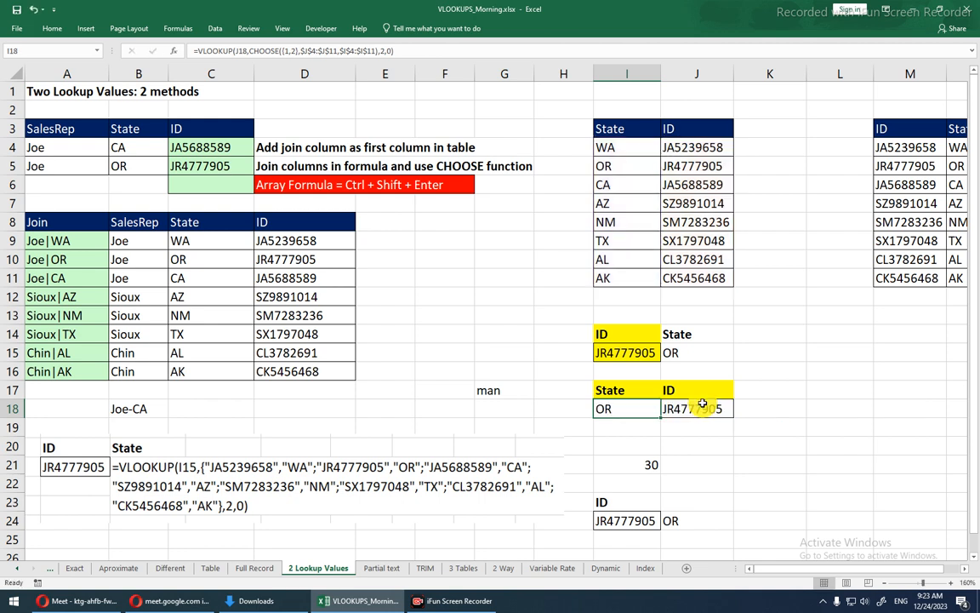
- Evaluate the whole CHOOSE part of the I18 formula in place and move the function tooltip clear of the array
key("F2")
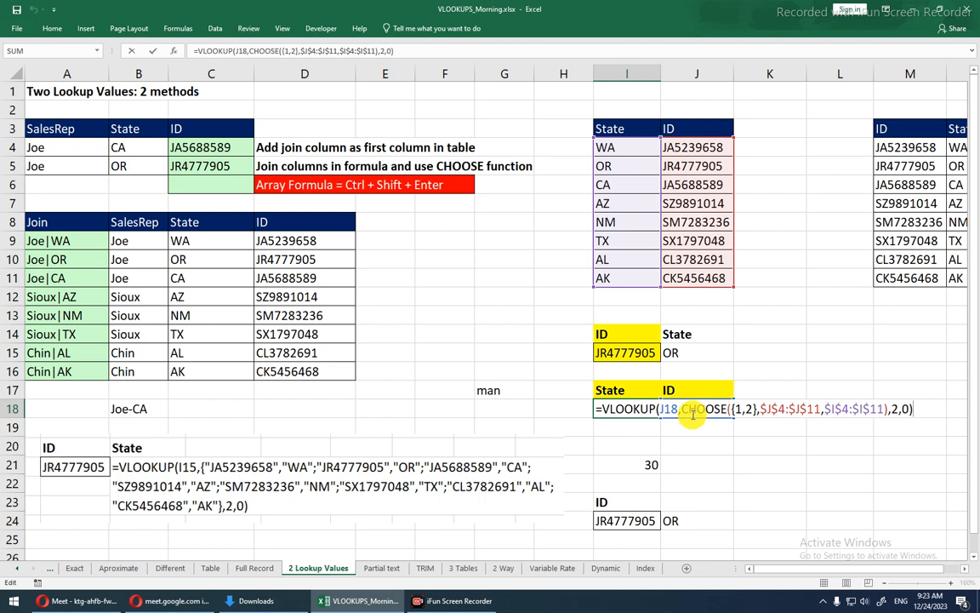
left_click_drag(684, 408, 761, 409)
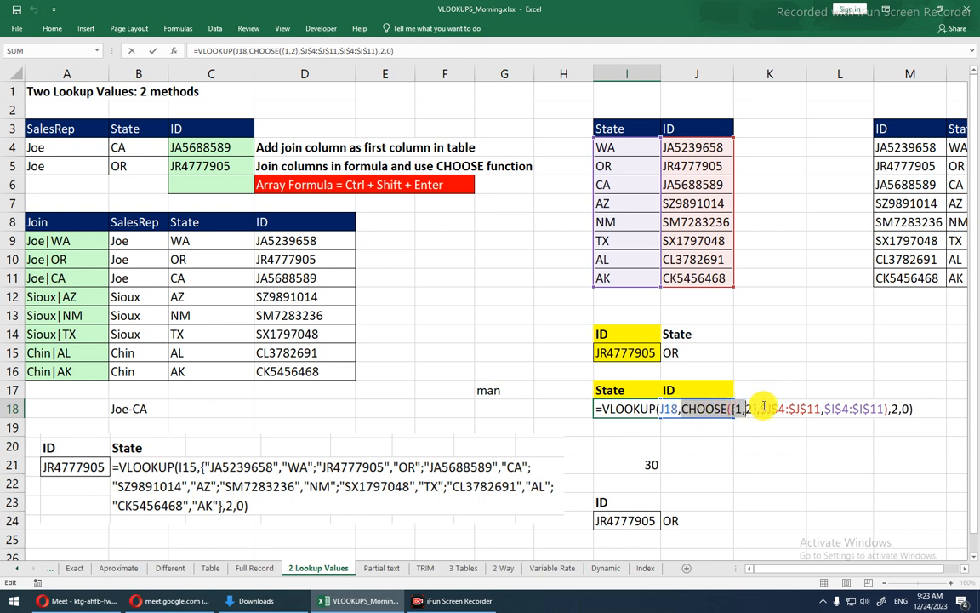
left_click(809, 409)
left_click_drag(864, 409, 681, 411)
left_click(888, 408)
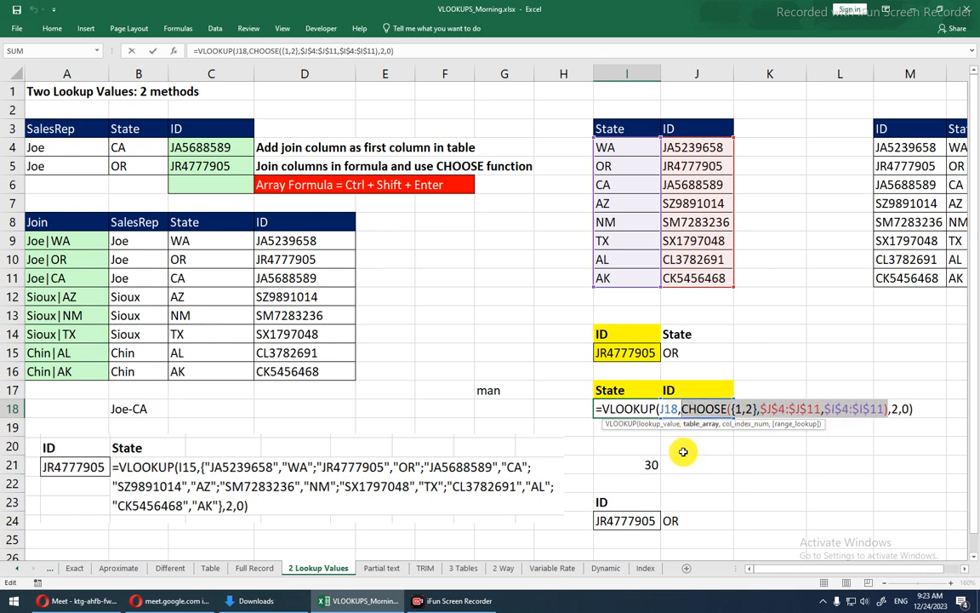
key("F9")
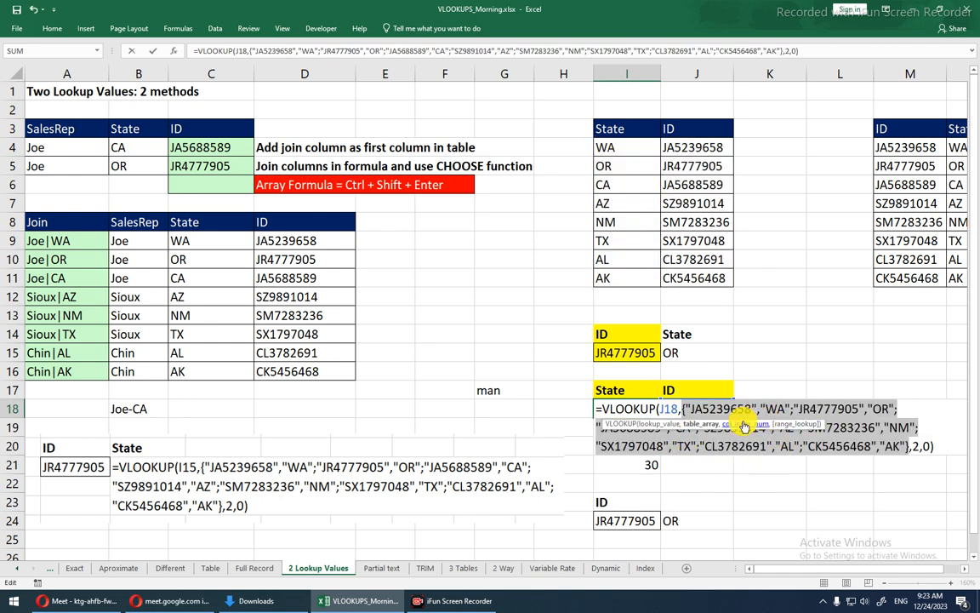
left_click_drag(581, 423, 255, 425)
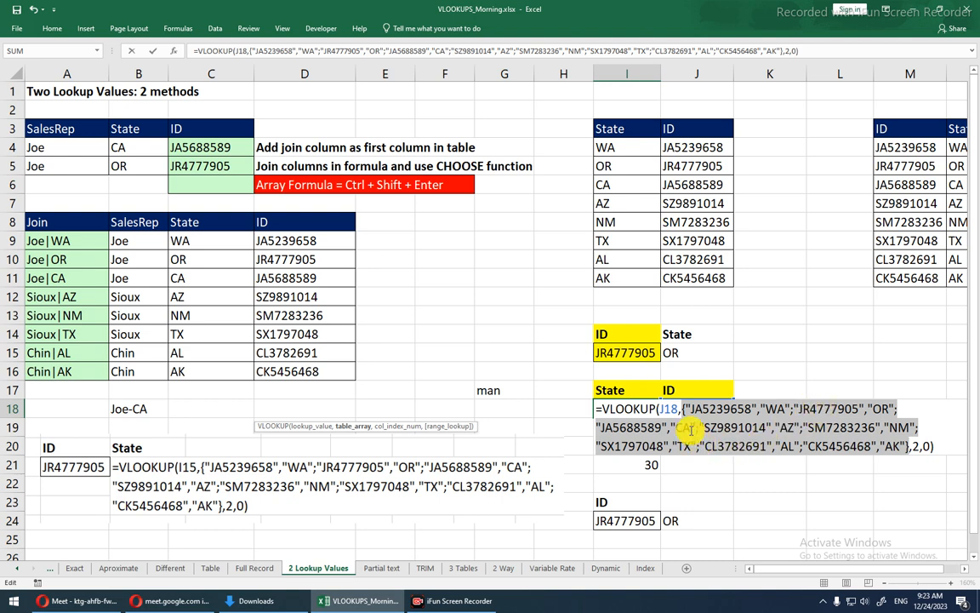
- Evaluate the J18 lookup value reference in place within the I18 formula
left_click(674, 409)
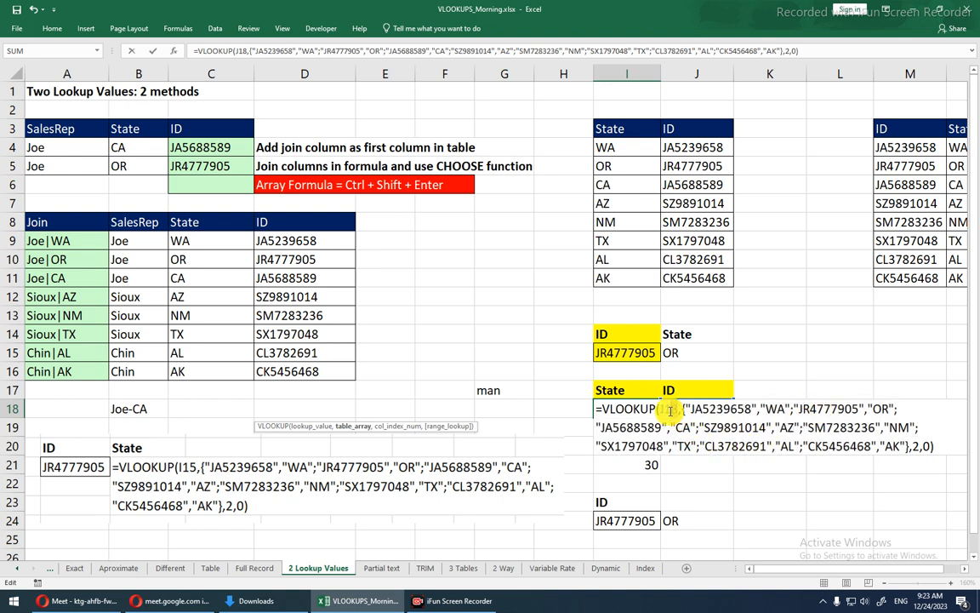
left_click_drag(659, 410, 678, 410)
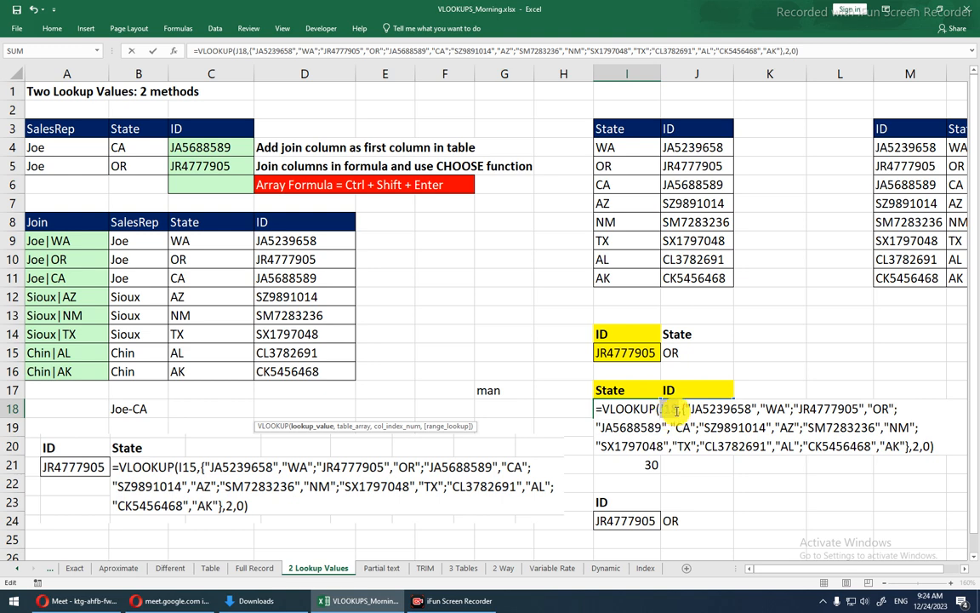
key("F9")
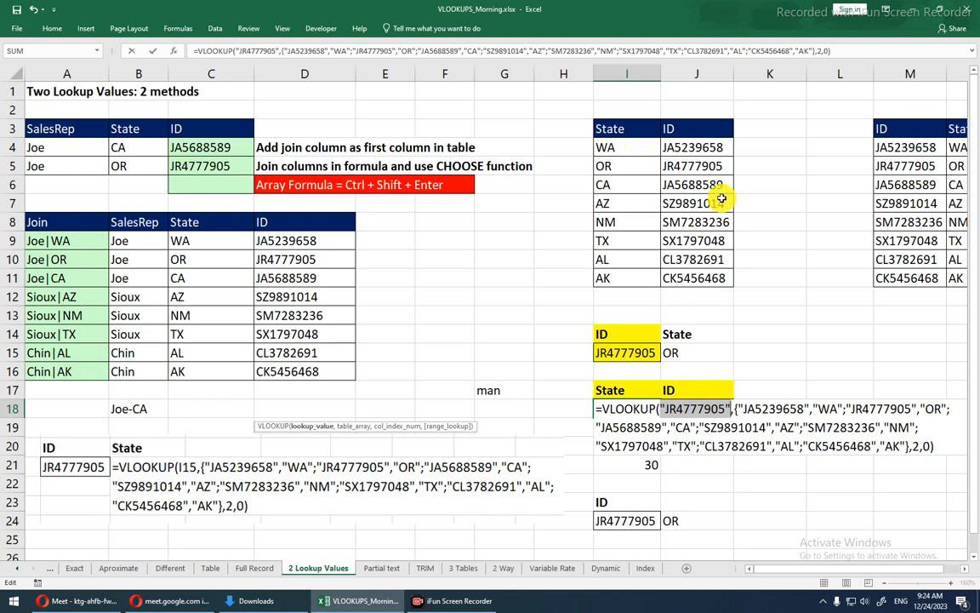
- Examine the ID and State pairs in the I18 formula's evaluated array through the OR entry, and leave the formula unchanged
left_click_drag(740, 414, 836, 411)
left_click(835, 411)
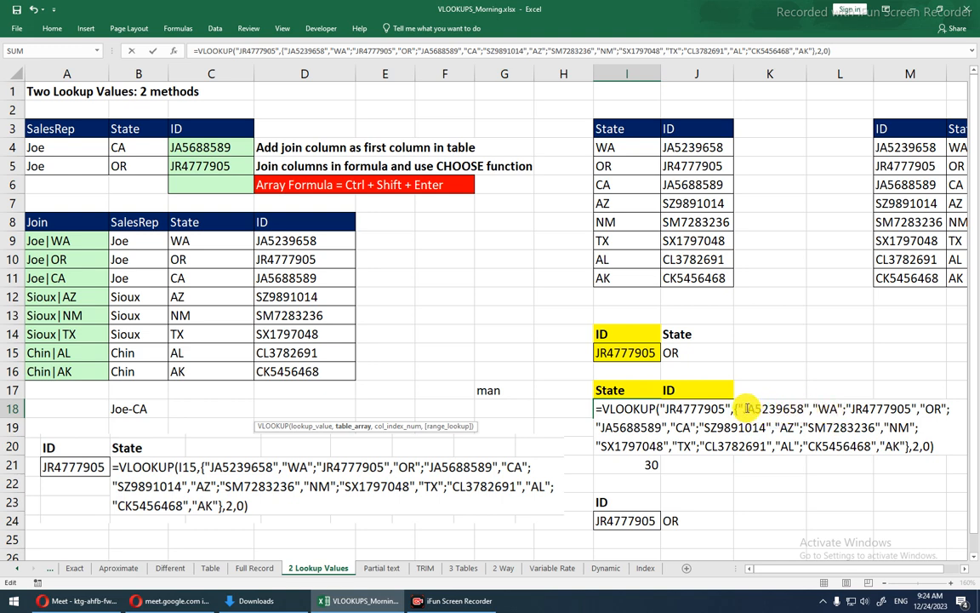
left_click_drag(739, 409, 812, 409)
left_click(813, 408)
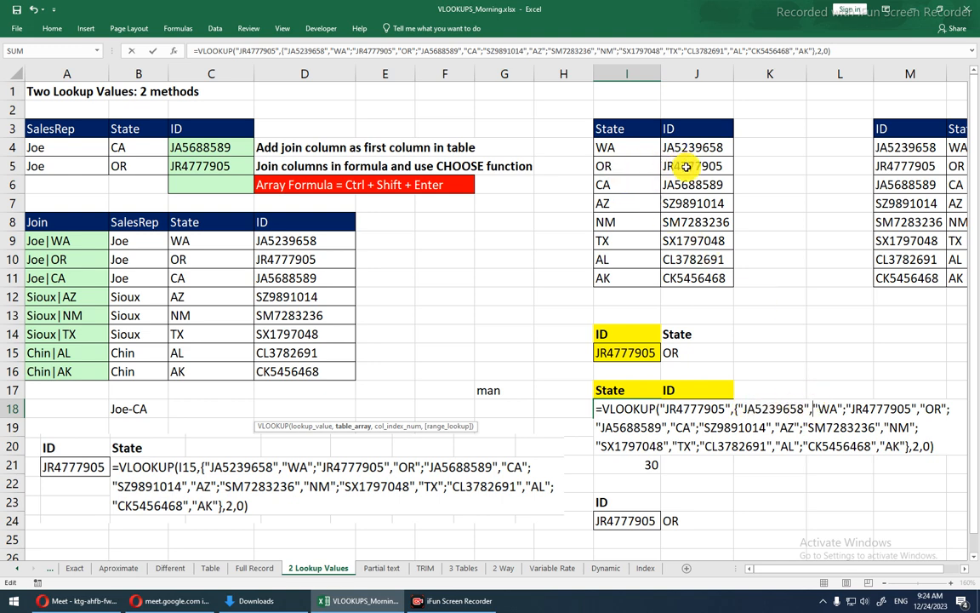
left_click_drag(849, 409, 911, 409)
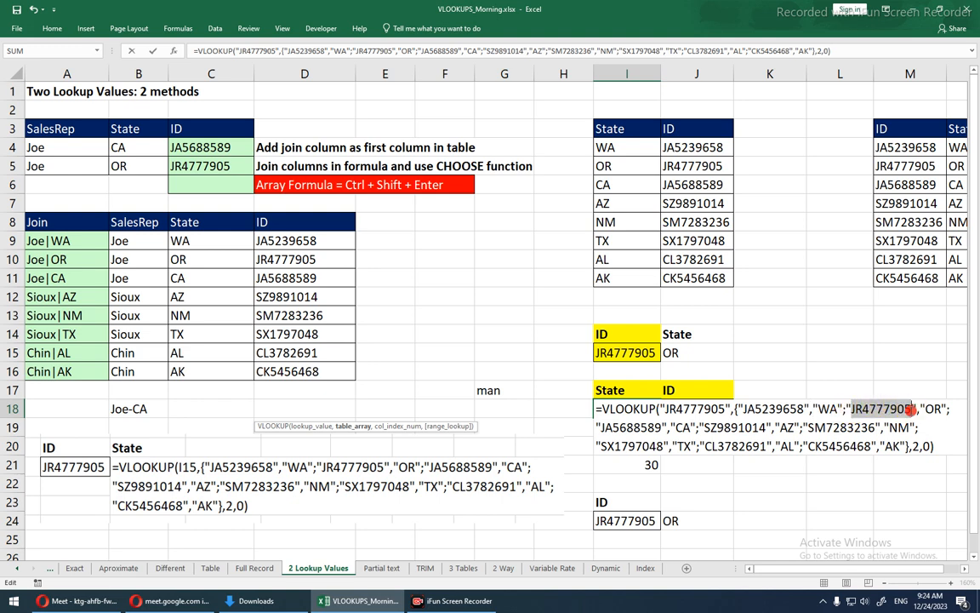
left_click(911, 409)
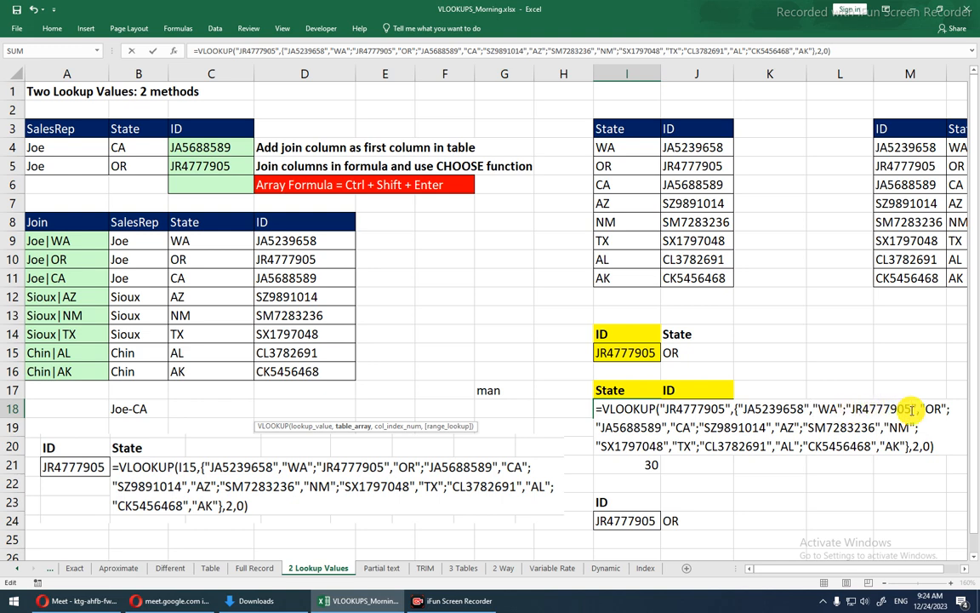
left_click_drag(910, 410, 852, 417)
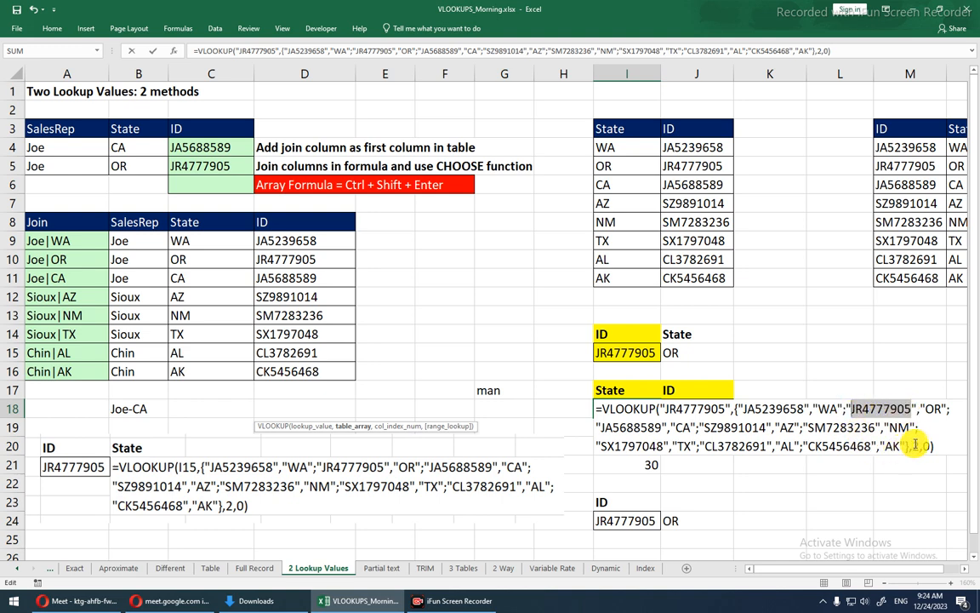
left_click(853, 409)
left_click_drag(854, 409, 946, 410)
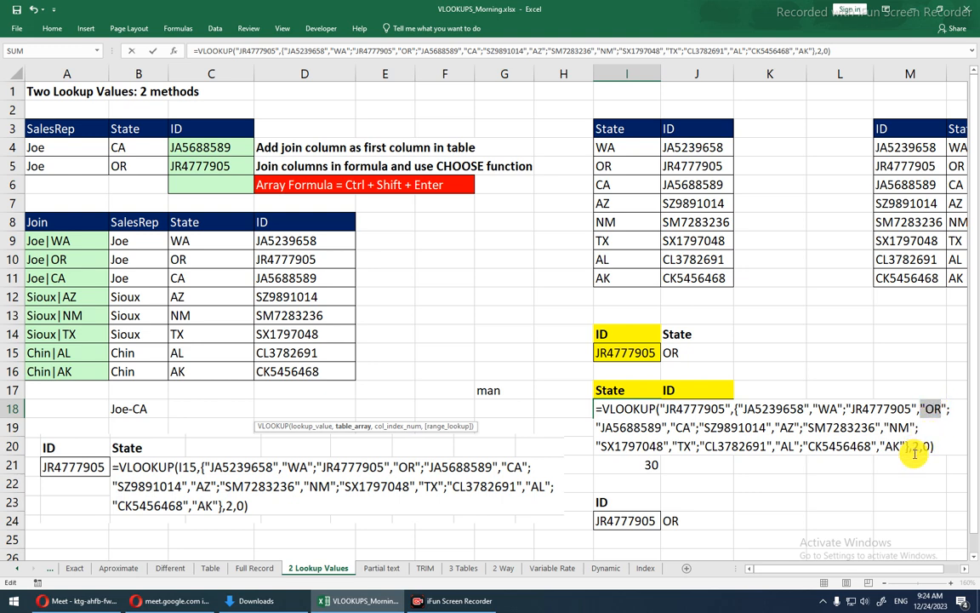
key("Escape")
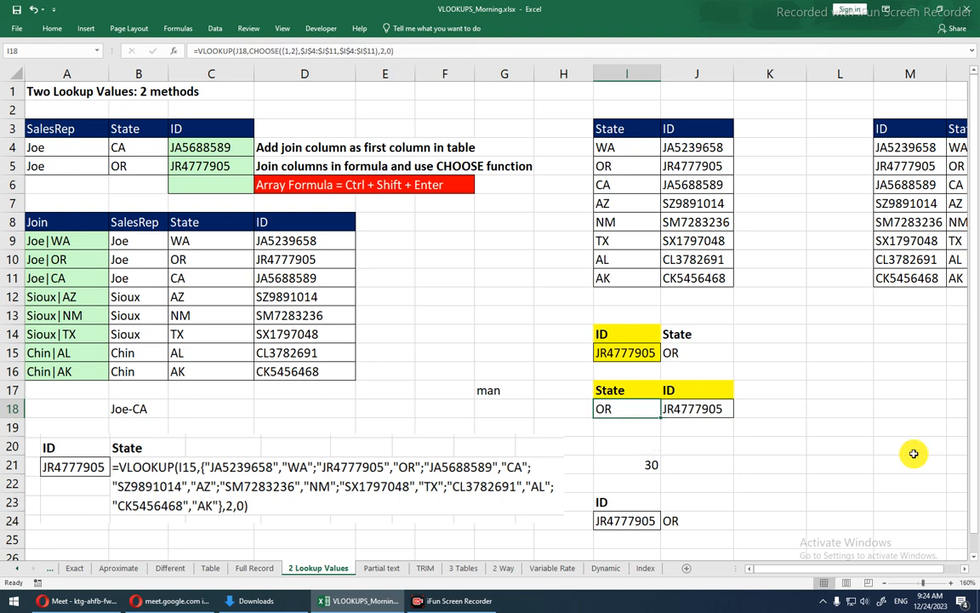
- Evaluate the I18 formula stage by stage with Evaluate Formula through to its final result, and close the evaluation
key("alt+t")
key("u")
key("f")
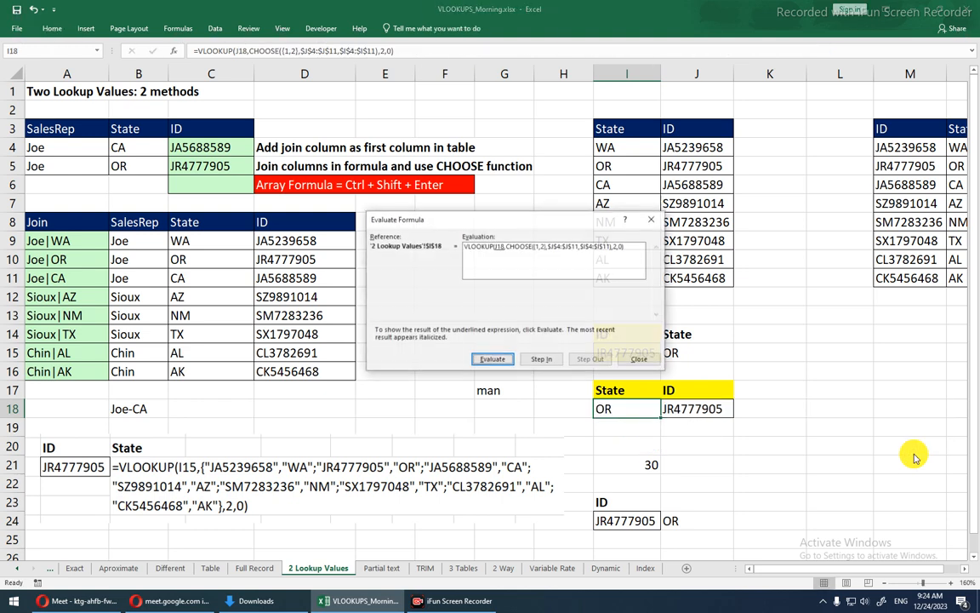
left_click(494, 359)
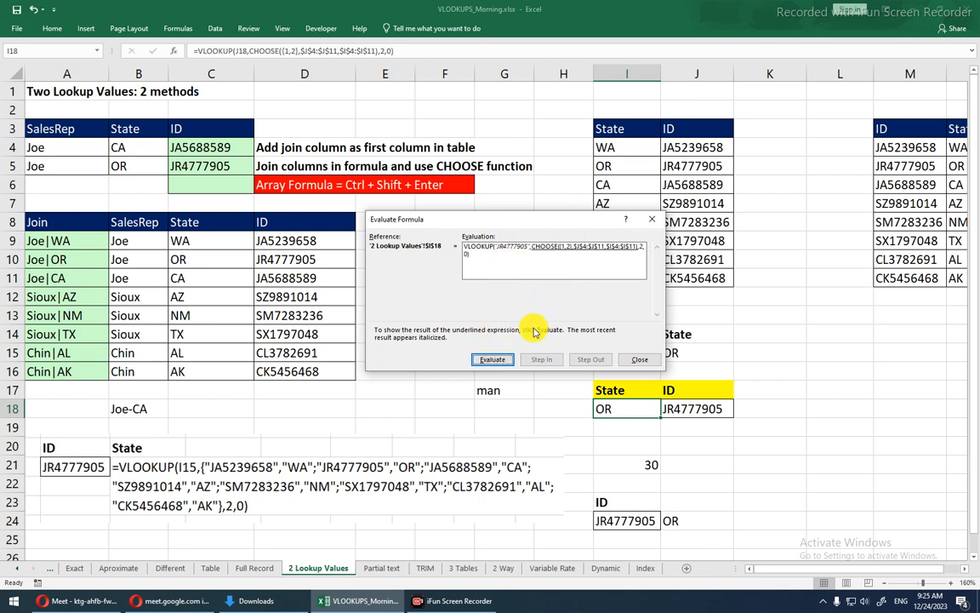
left_click(502, 360)
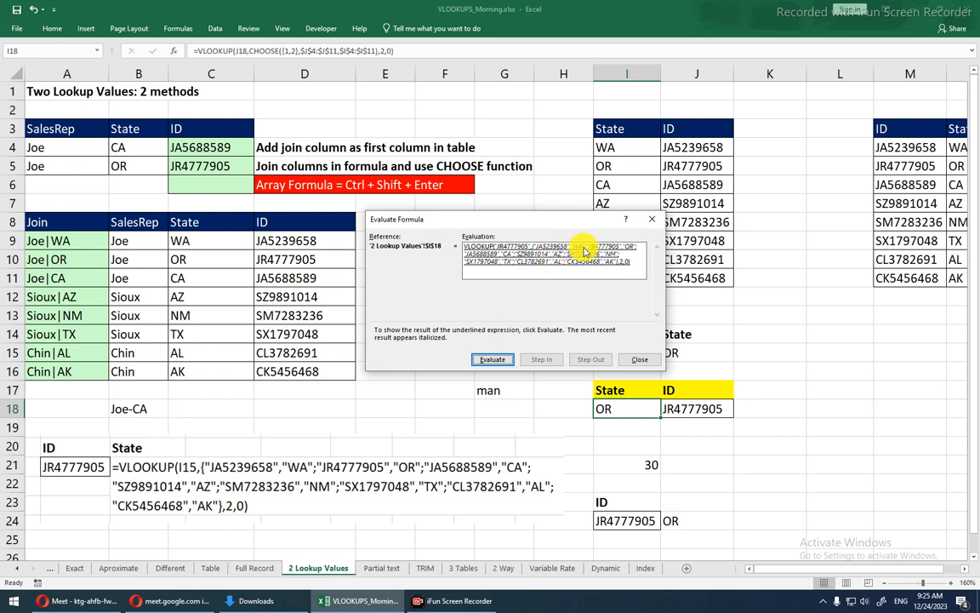
left_click(503, 360)
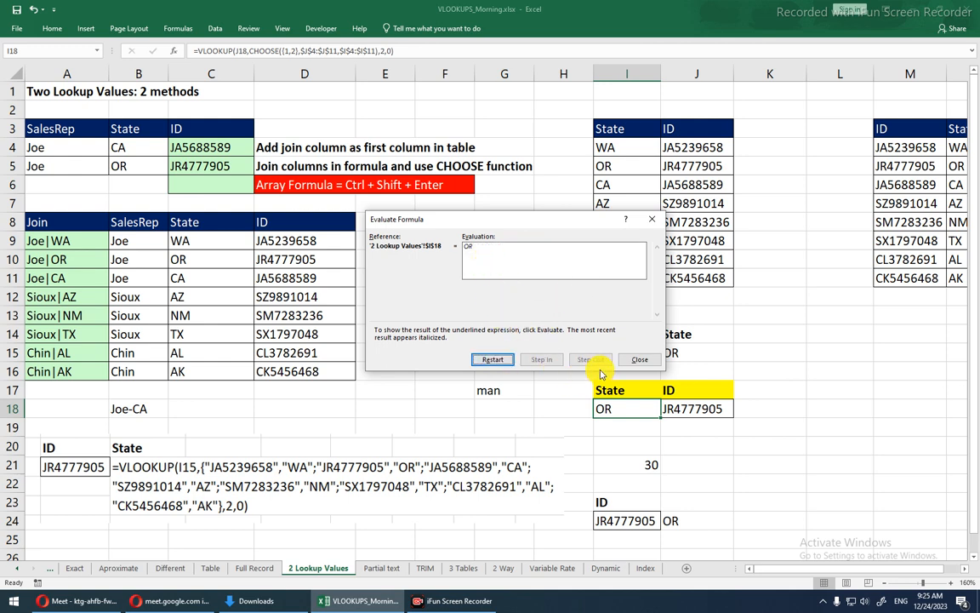
left_click(632, 357)
left_click(631, 372)
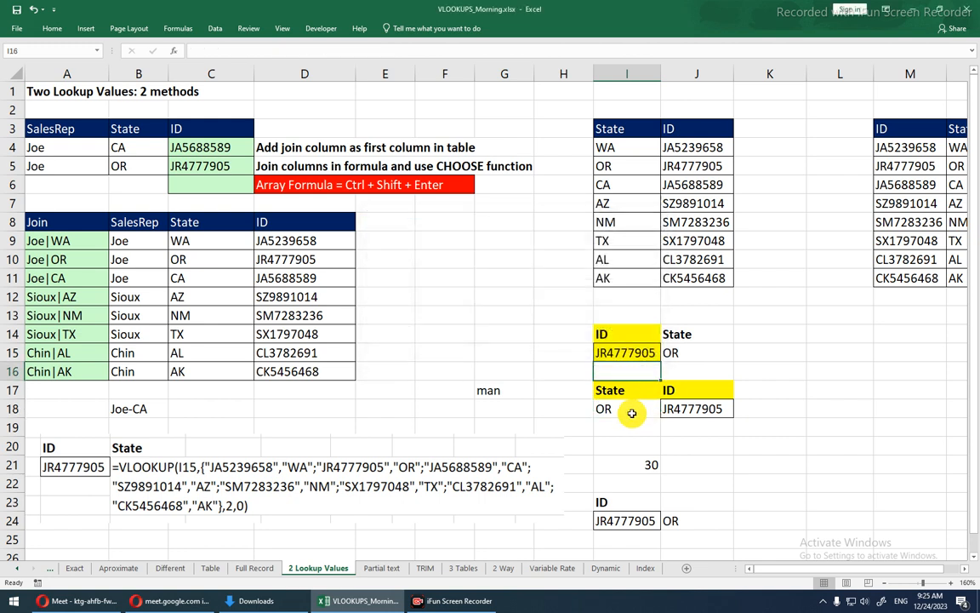
- Review the I18 formula's CHOOSE arguments: the ID range $J$4:$J$11, the State range $I$4:$I$11 and the {1,2} index array
left_click(632, 413)
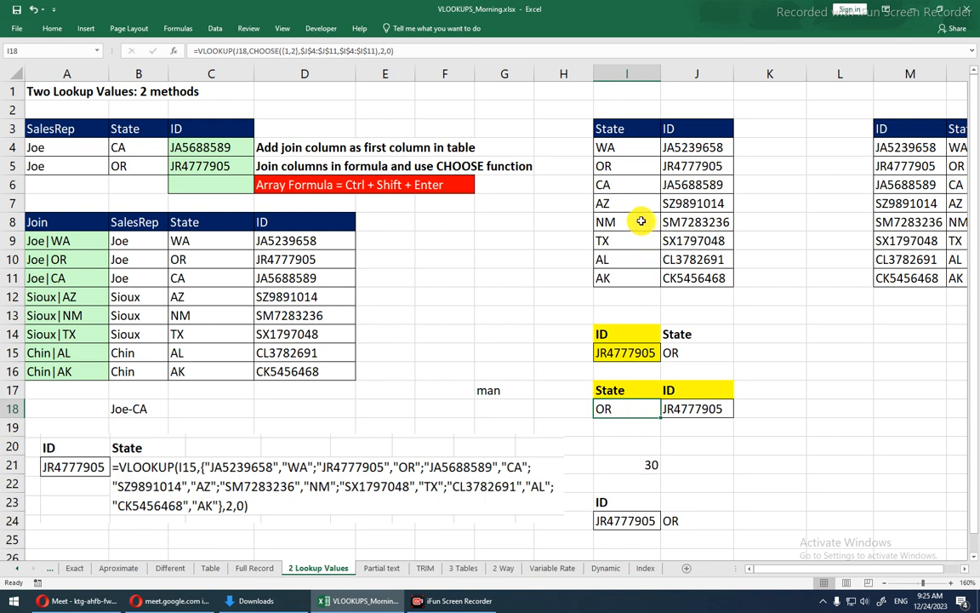
key("F2")
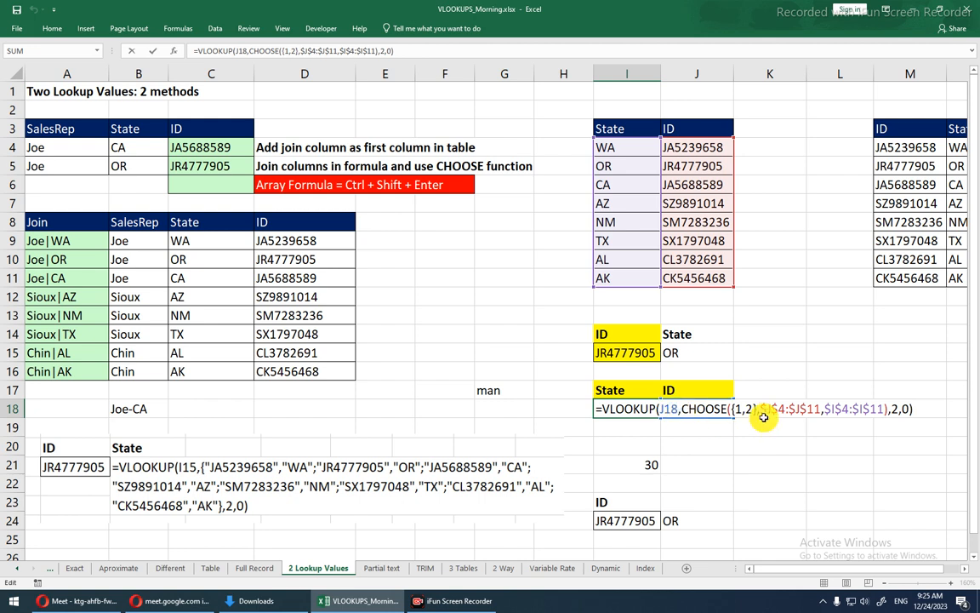
left_click_drag(761, 410, 820, 408)
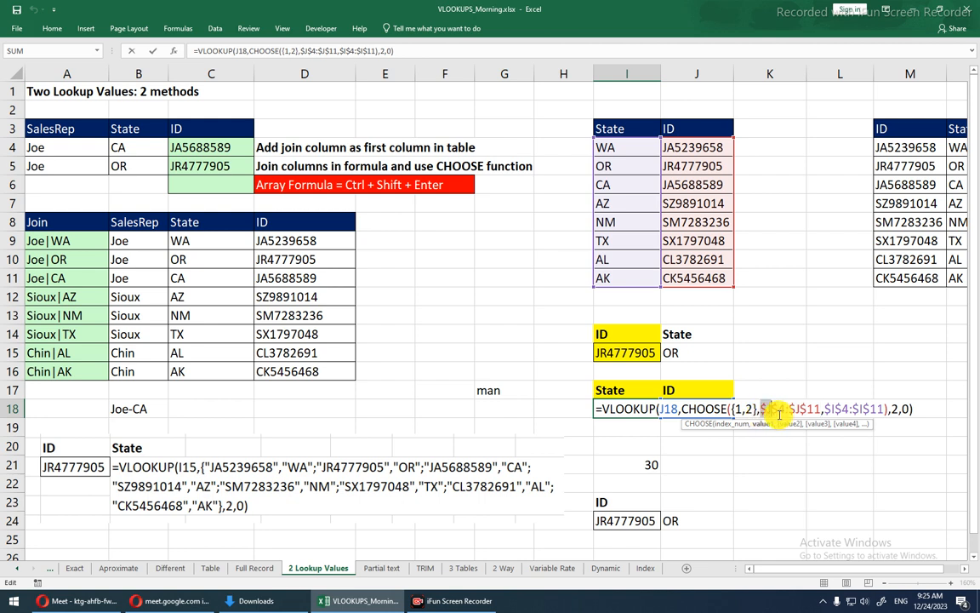
left_click_drag(824, 409, 882, 409)
left_click(884, 408)
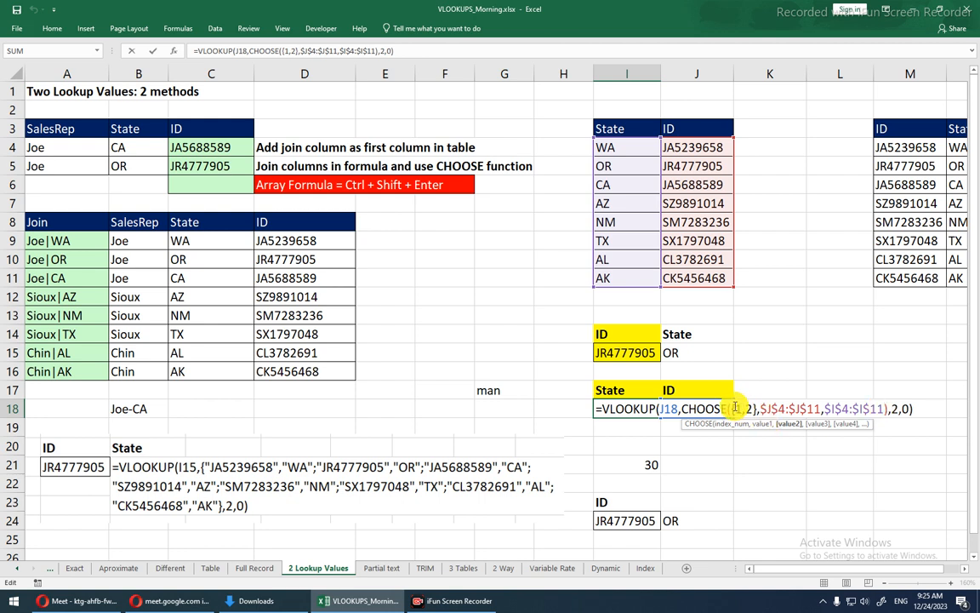
left_click_drag(732, 409, 759, 411)
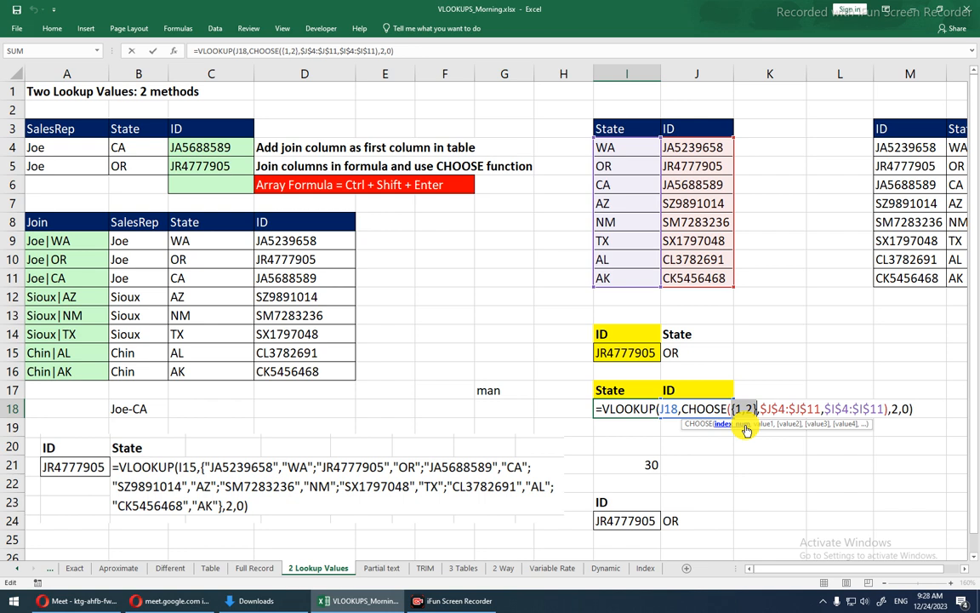
key("ctrl+shift+Return")
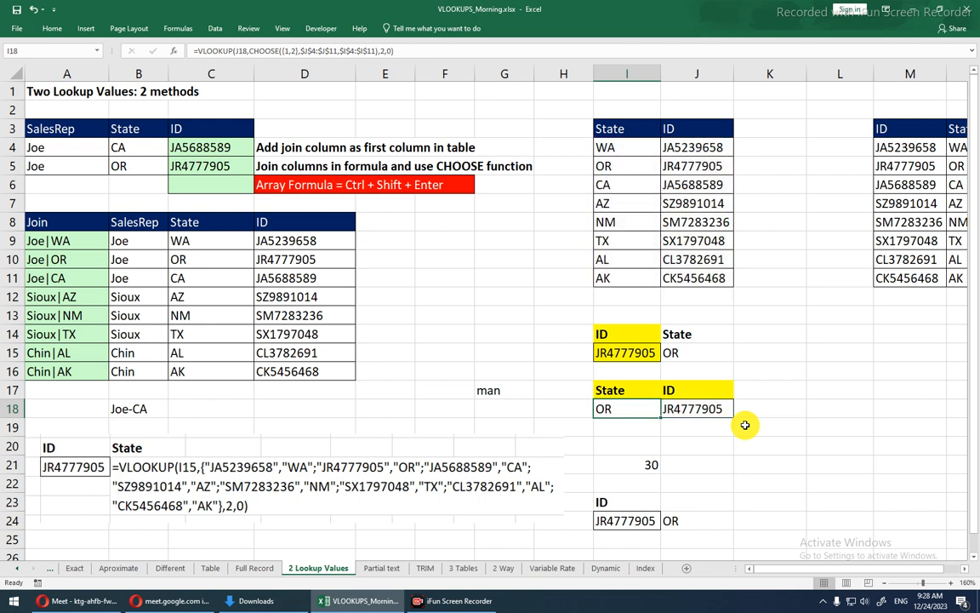
- Check the join-column VLOOKUP formula in C5 and clear it from the cell
left_click(195, 157)
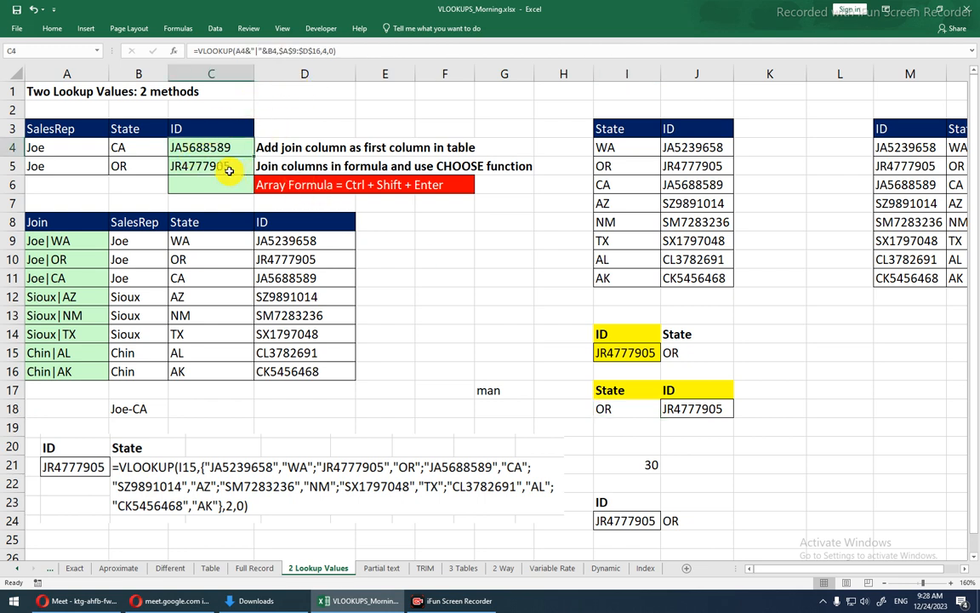
double_click(228, 170)
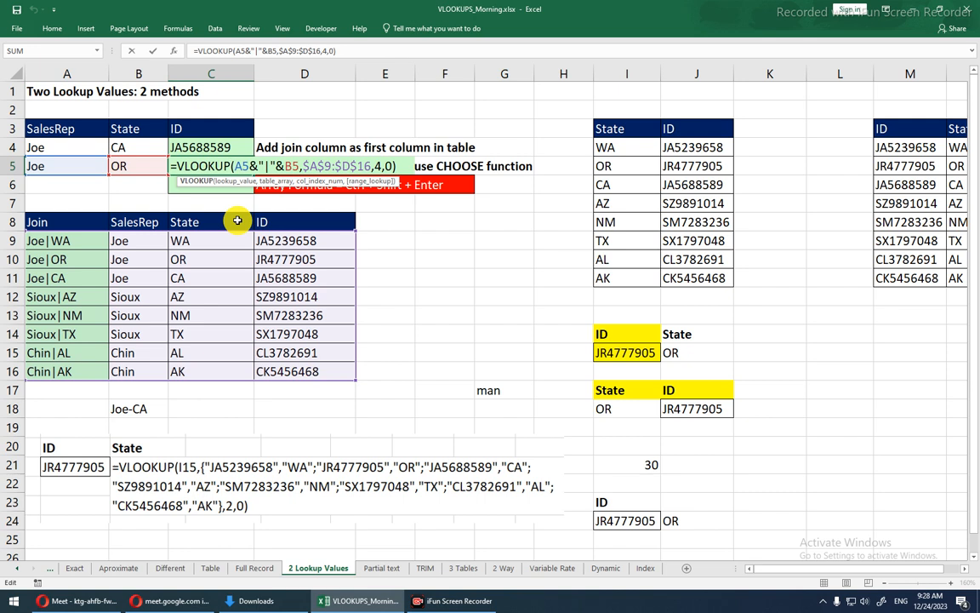
key("Escape")
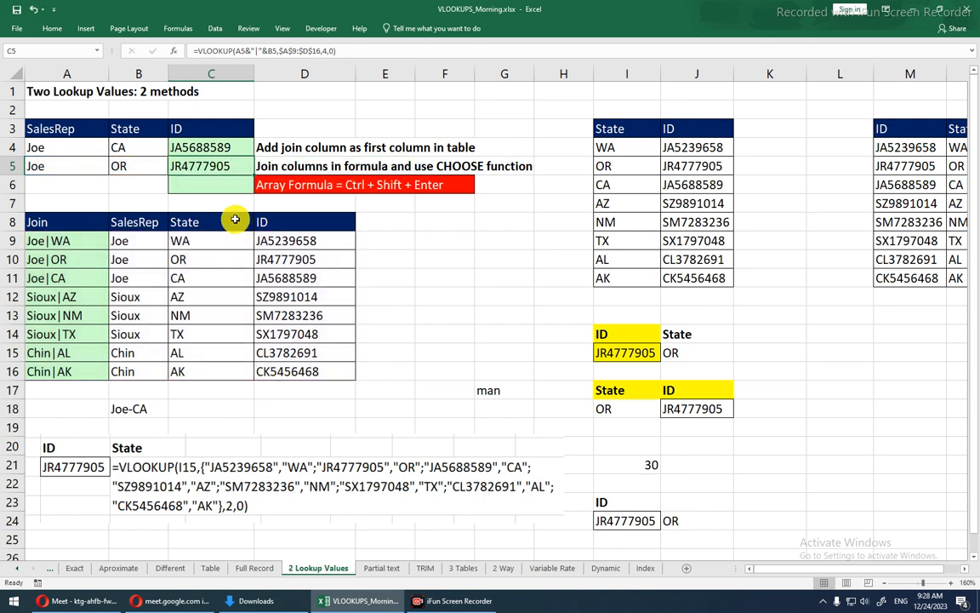
key("Delete")
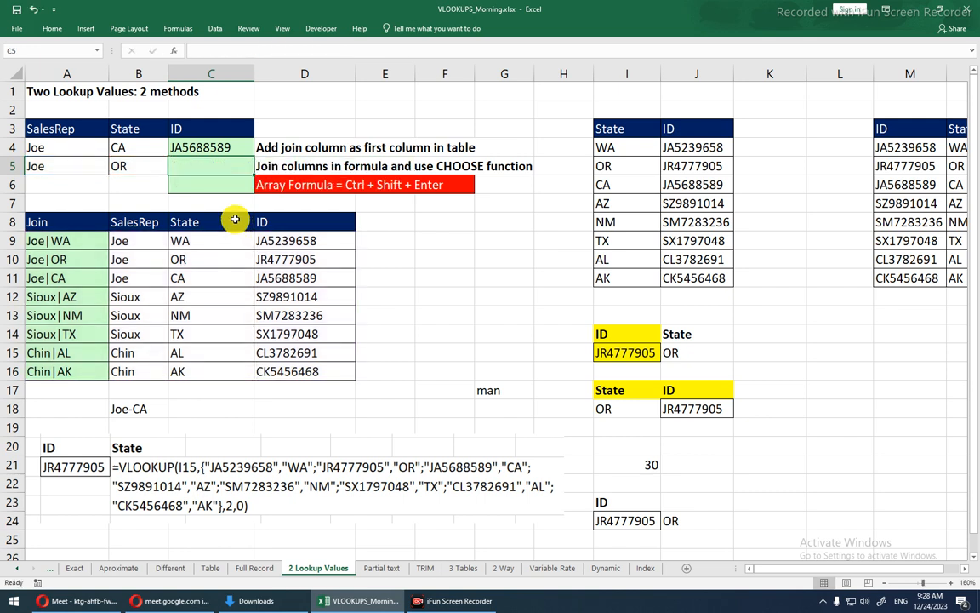
- Start a VLOOKUP formula in C5 with the joined SalesRep and State cells A5&B5 as the lookup value
type("=")
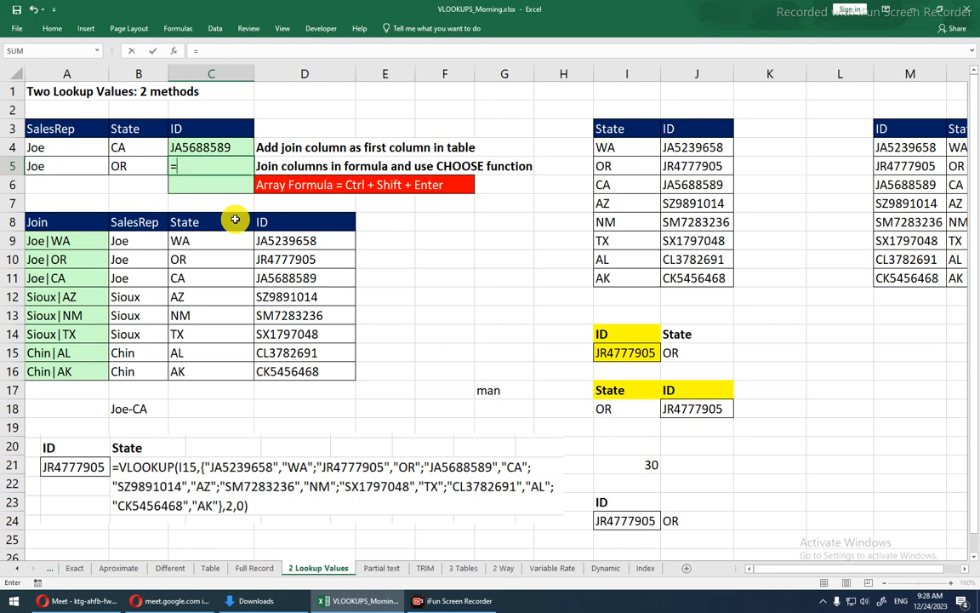
type("vlo")
key("Tab")
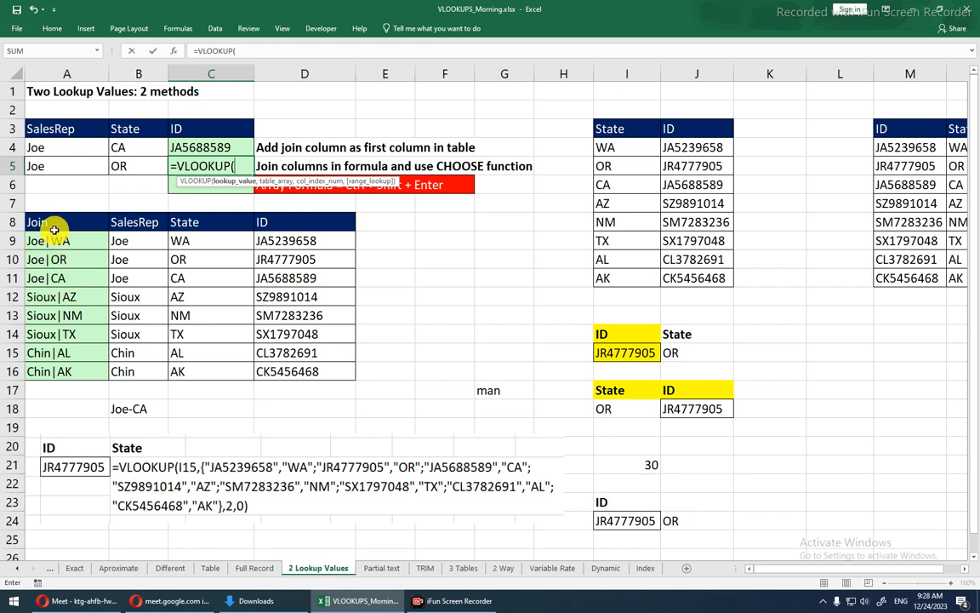
left_click(42, 168)
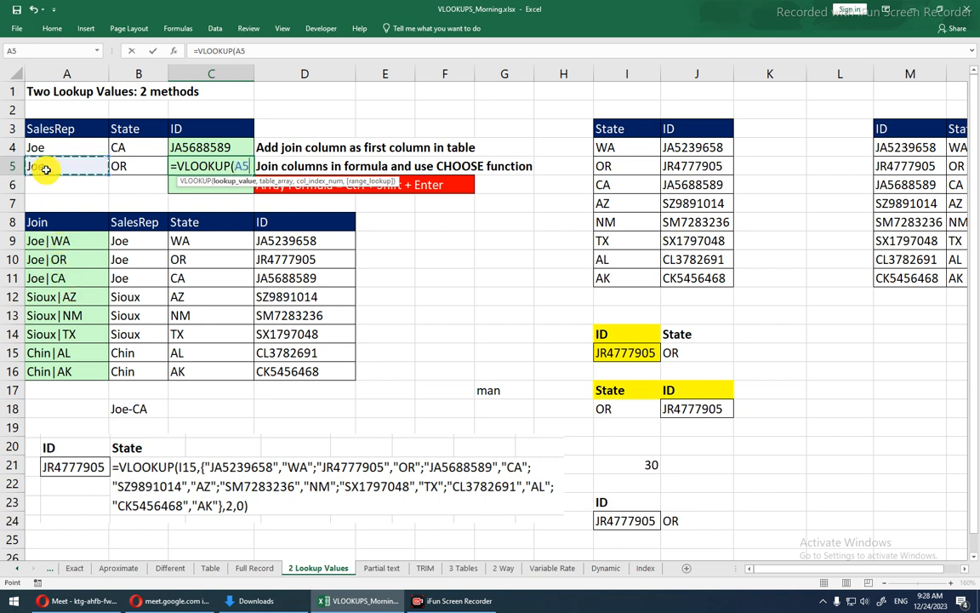
type("&")
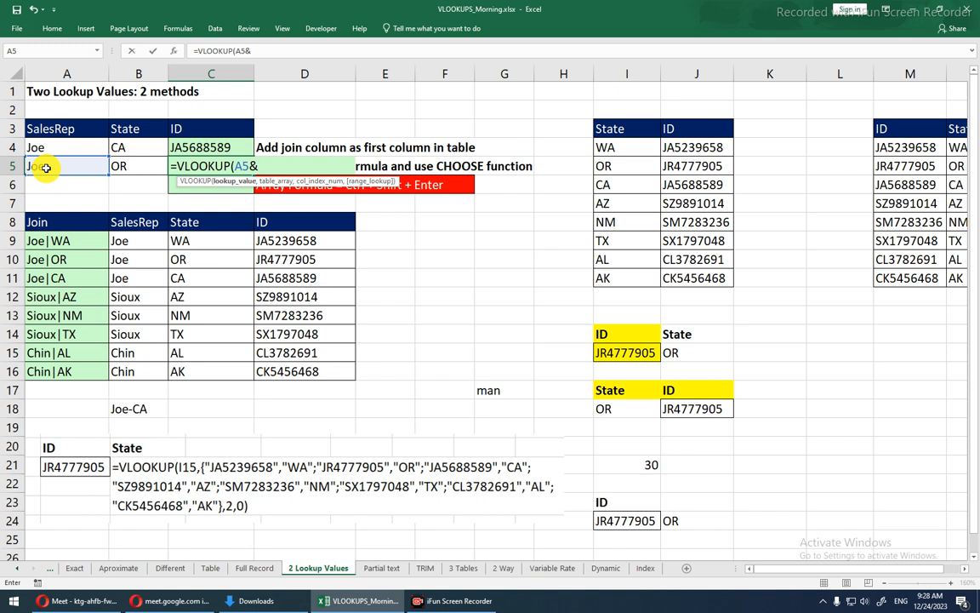
left_click(121, 167)
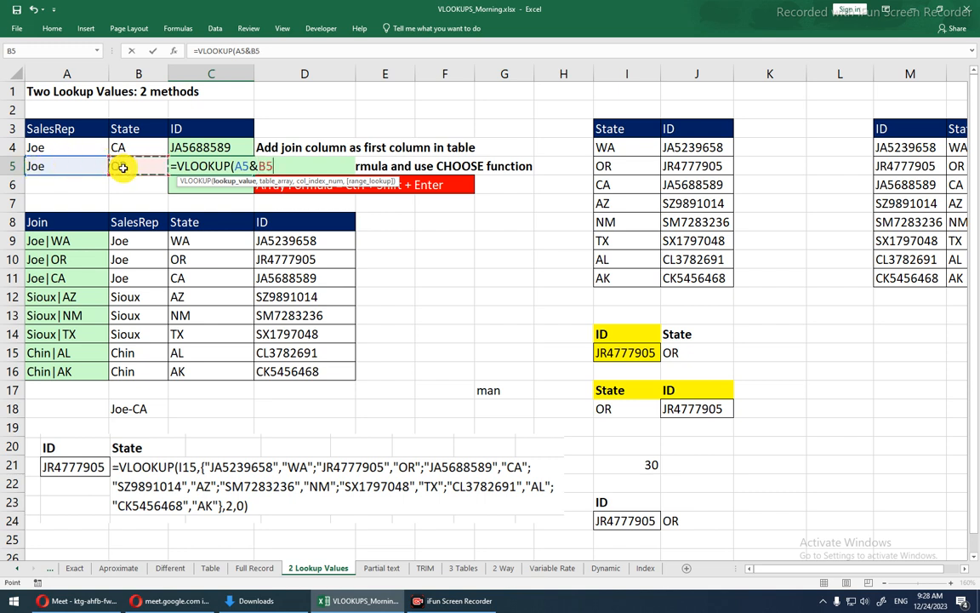
- Add a CHOOSE function as the C5 formula's table array, with index {1,2} and the joined ranges B9:B16&C9:C16 as its first value
type(",choose(")
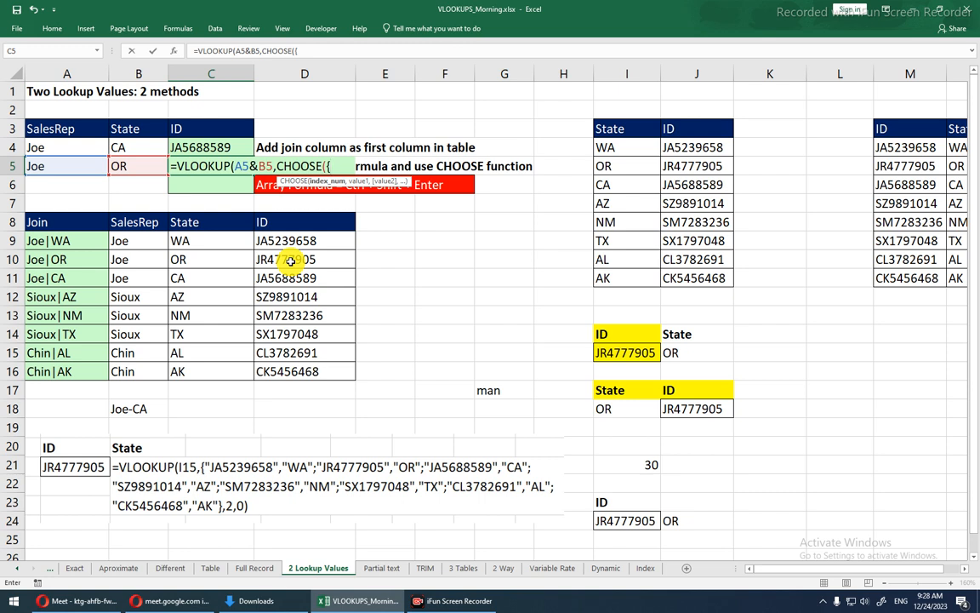
type("1,2},")
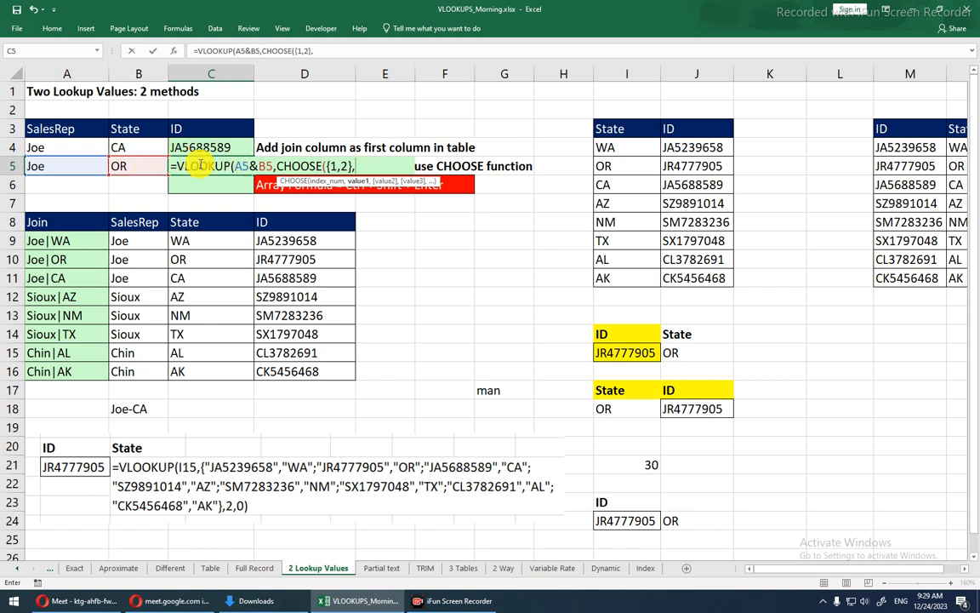
left_click_drag(139, 241, 137, 367)
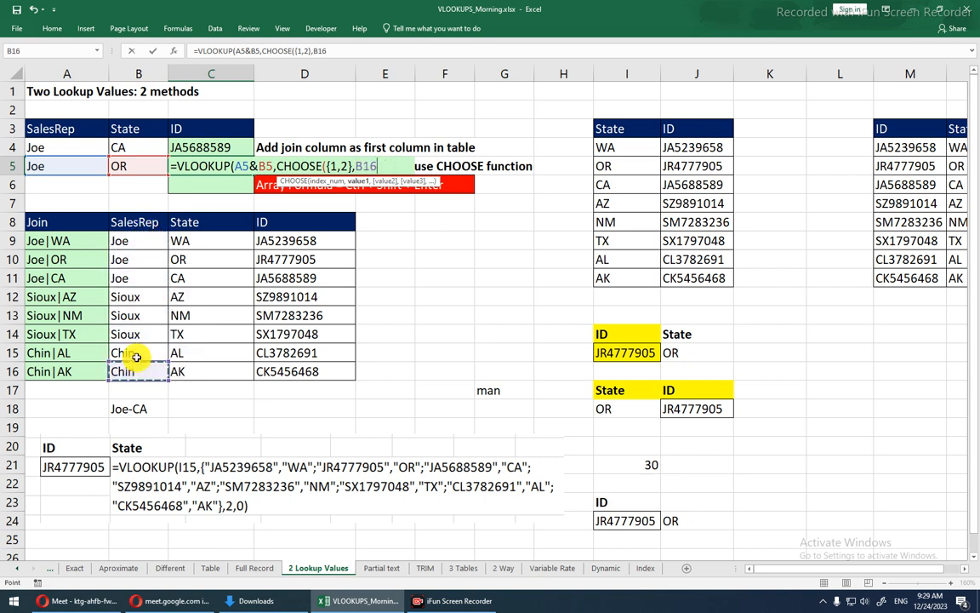
left_click_drag(138, 241, 135, 372)
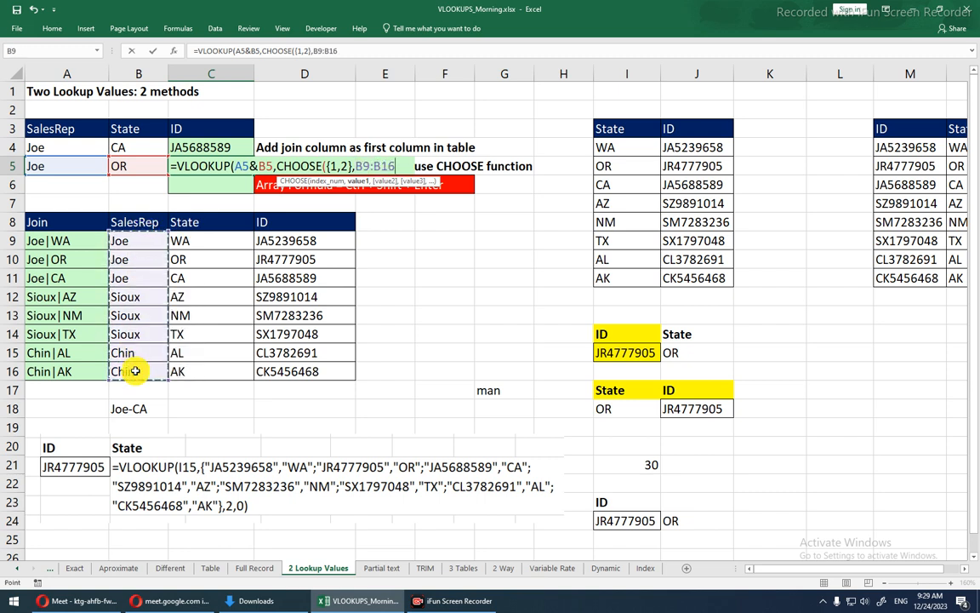
type("&")
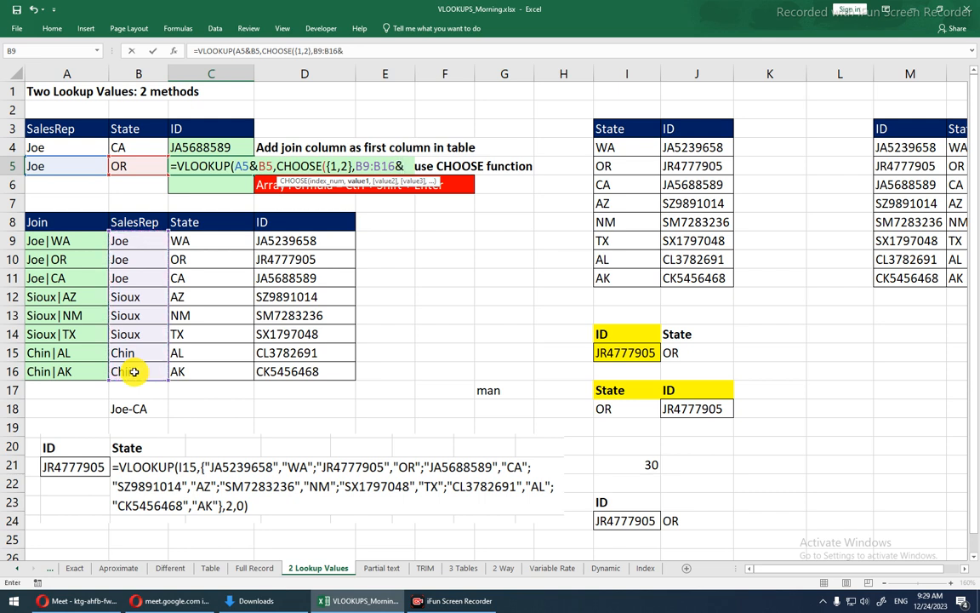
left_click_drag(191, 246, 196, 376)
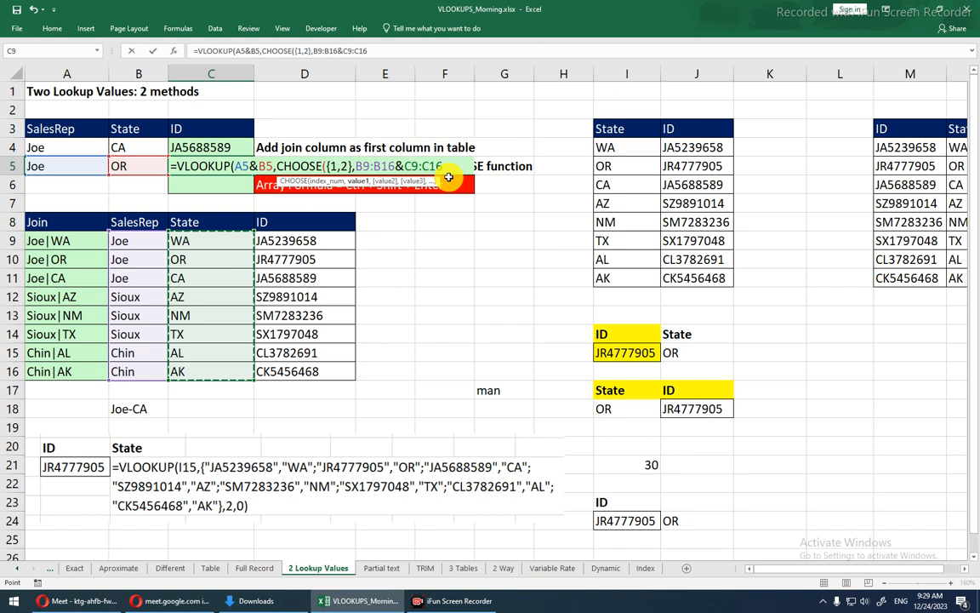
type(",")
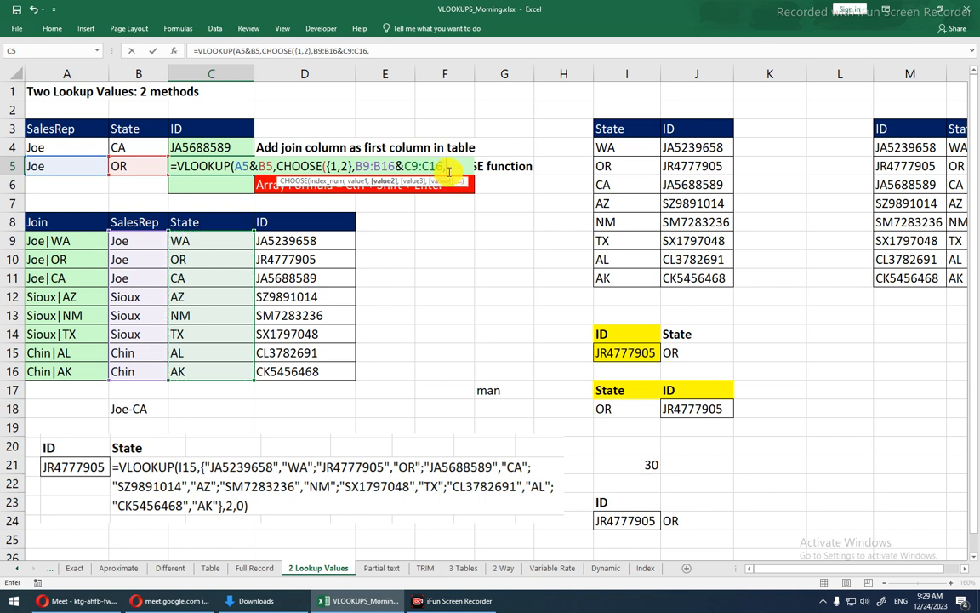
- Add the ID range D9:D16 as CHOOSE's second value and close the CHOOSE function
left_click_drag(319, 242, 311, 369)
left_click(312, 368)
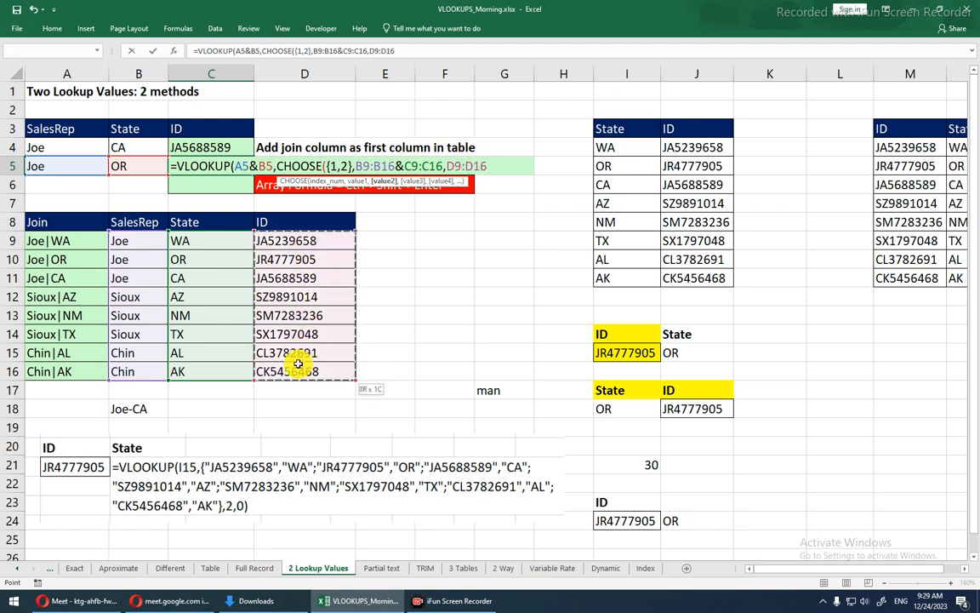
left_click(290, 242)
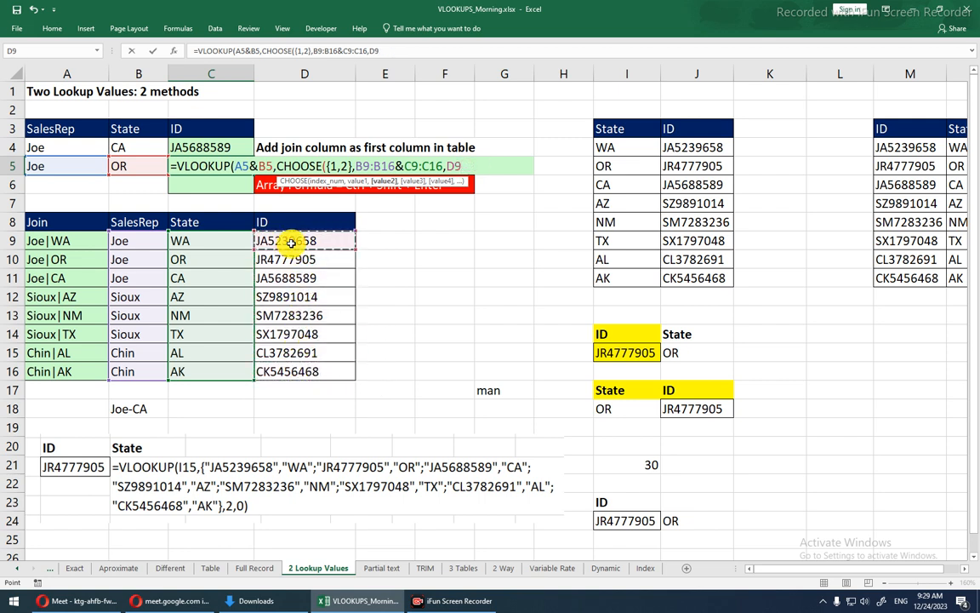
key("ctrl+shift+Down")
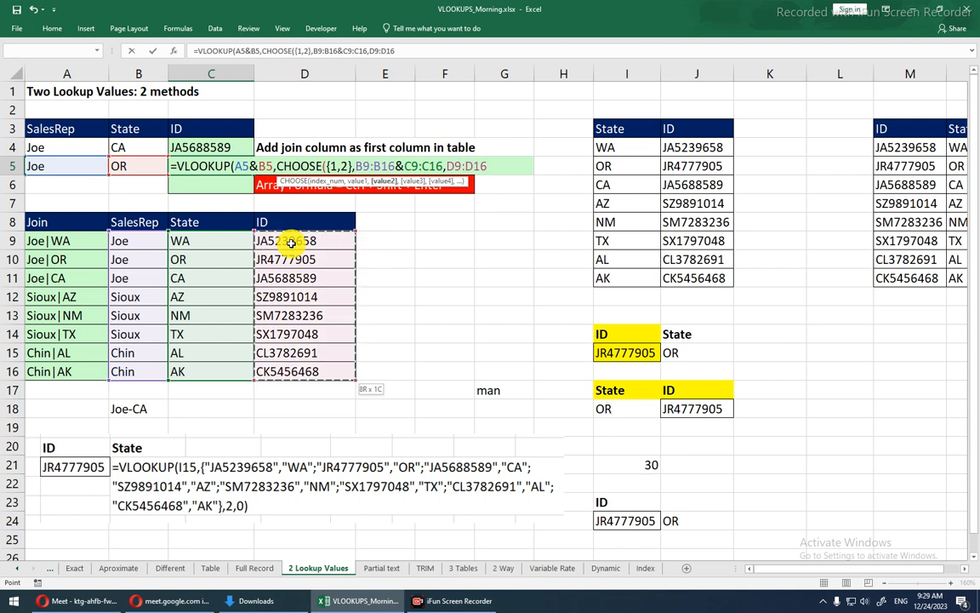
type(")")
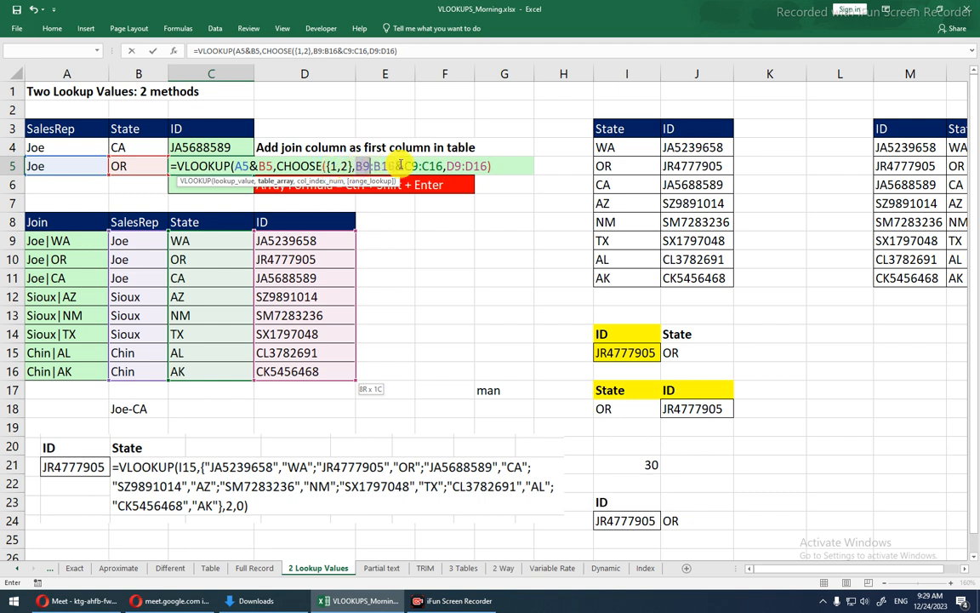
left_click(444, 166)
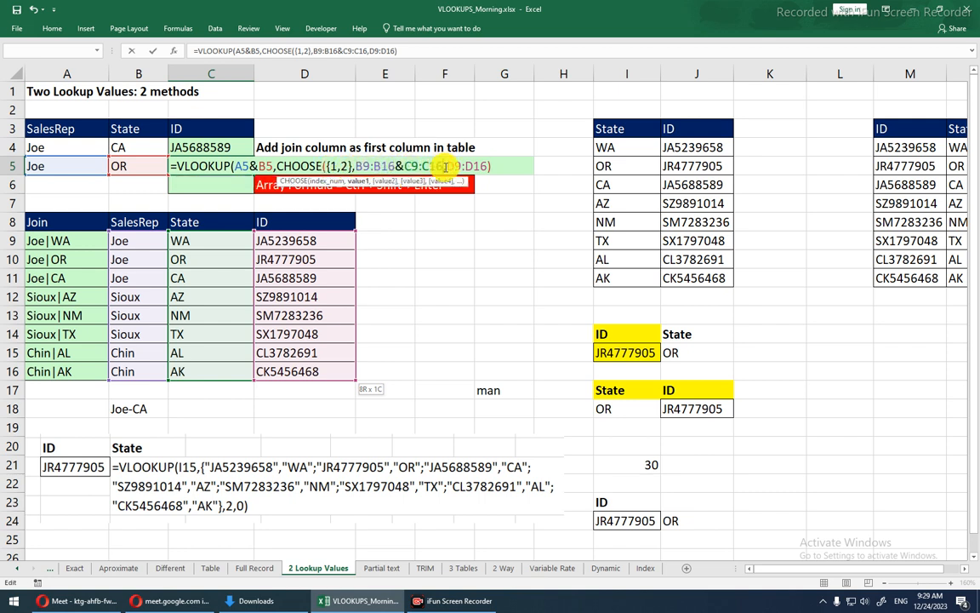
left_click(494, 166)
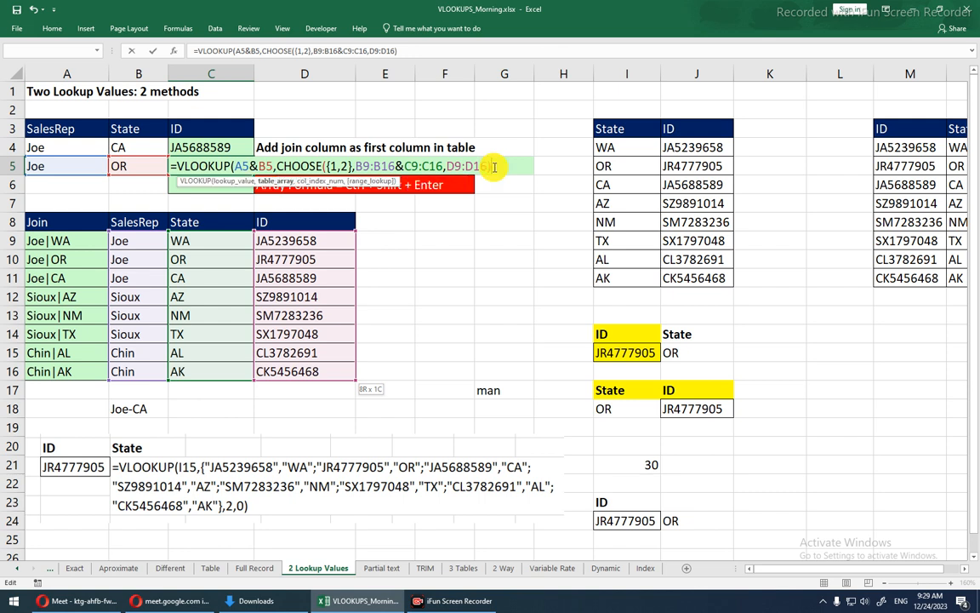
- Finish the C5 VLOOKUP with column index 2 and exact match 0, and enter the formula
type(",")
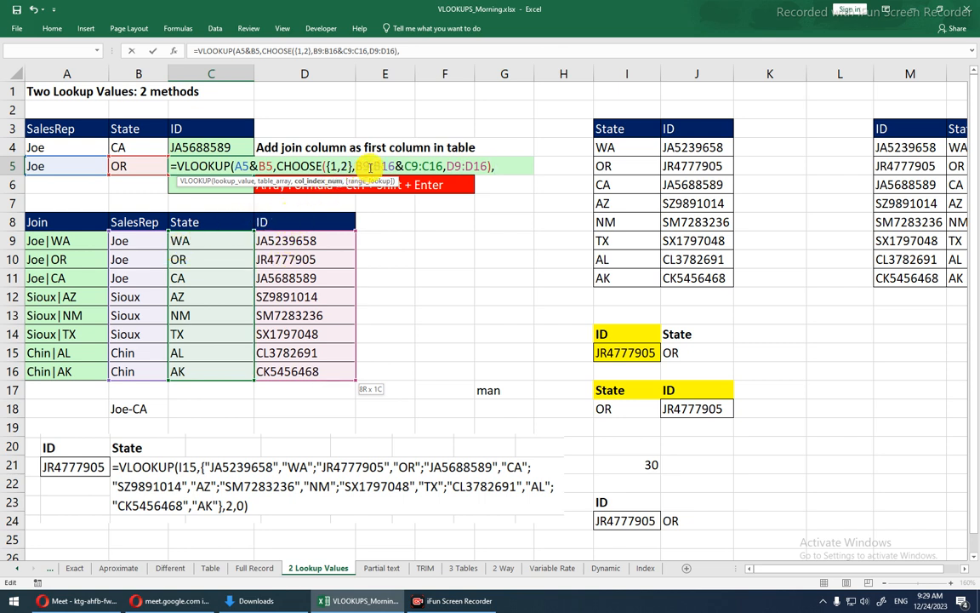
left_click_drag(356, 166, 494, 166)
left_click(497, 167)
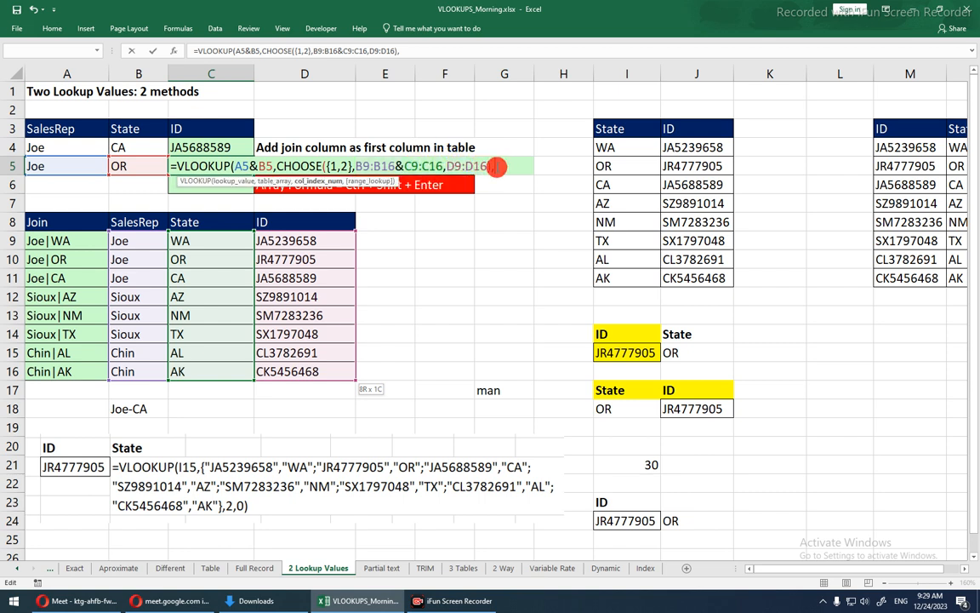
type("2,")
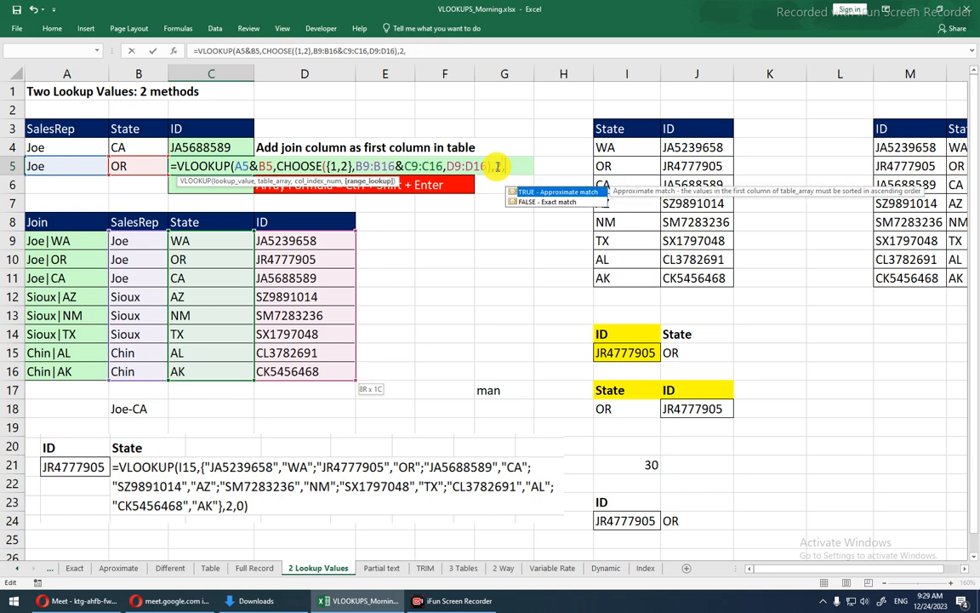
type("0")
key("ctrl+shift+Return")
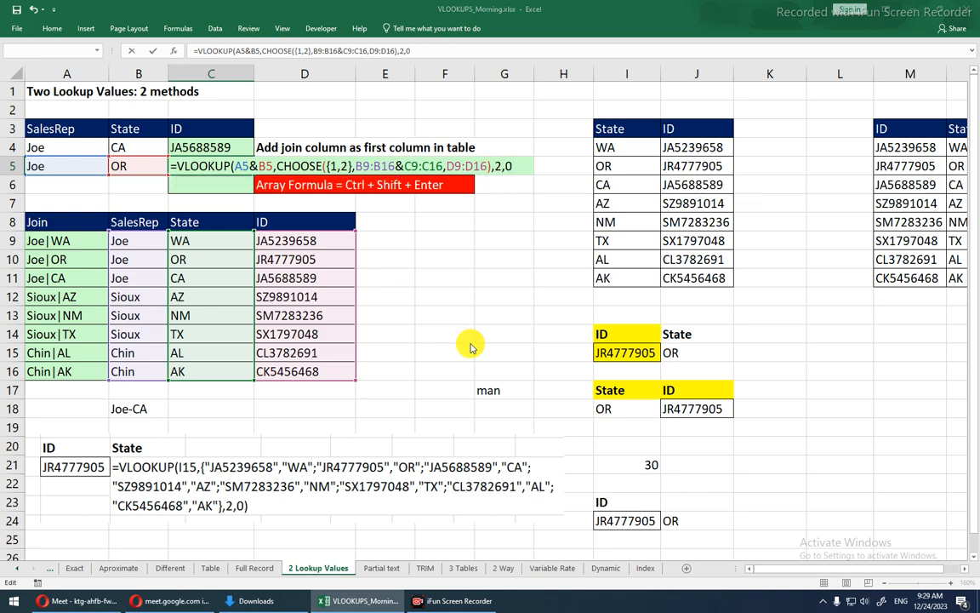
- Re-enter the C5 formula as an array formula and check its ID against the matching OR record in the table
left_click(463, 344)
key("Up")
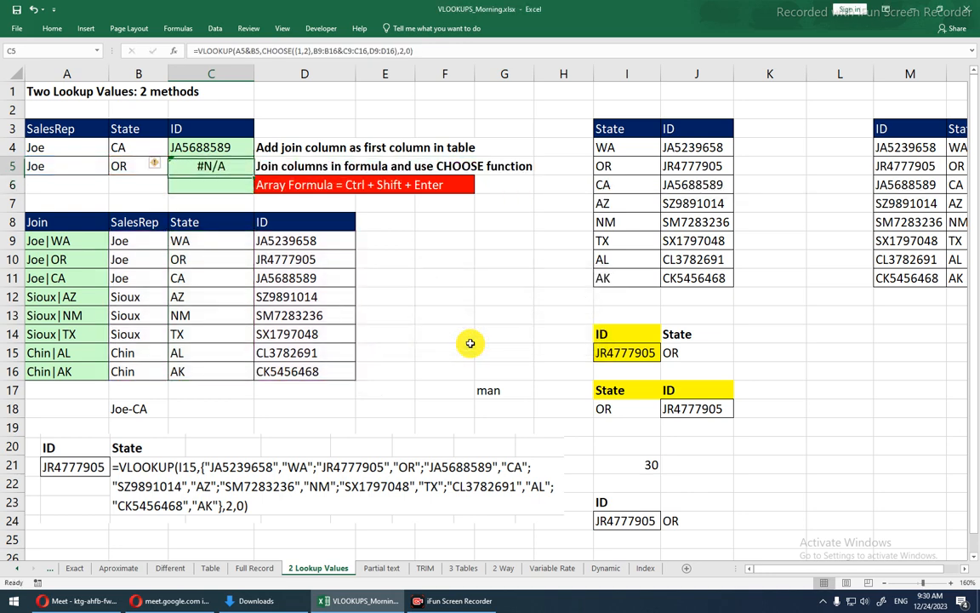
key("F2")
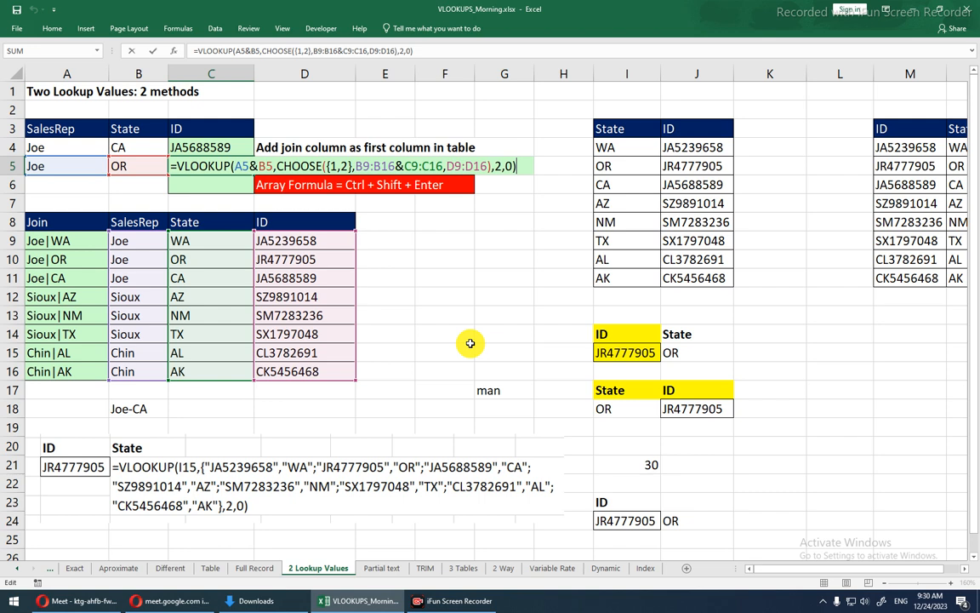
key("ctrl+shift+Return")
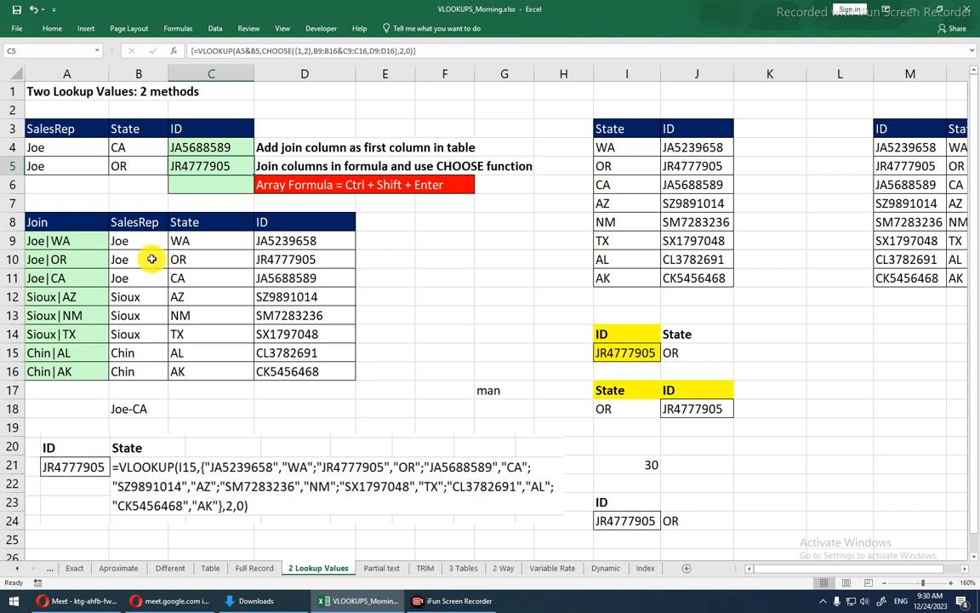
left_click_drag(151, 259, 278, 261)
left_click(289, 261)
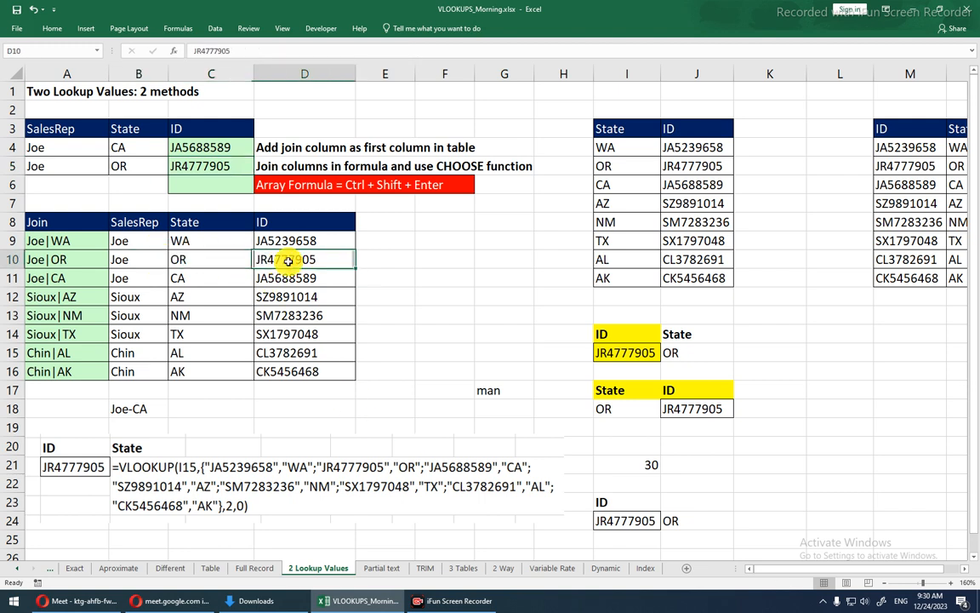
- Change the State in B5 to WA and compare the C5 ID with the table's matching WA record
left_click(163, 166)
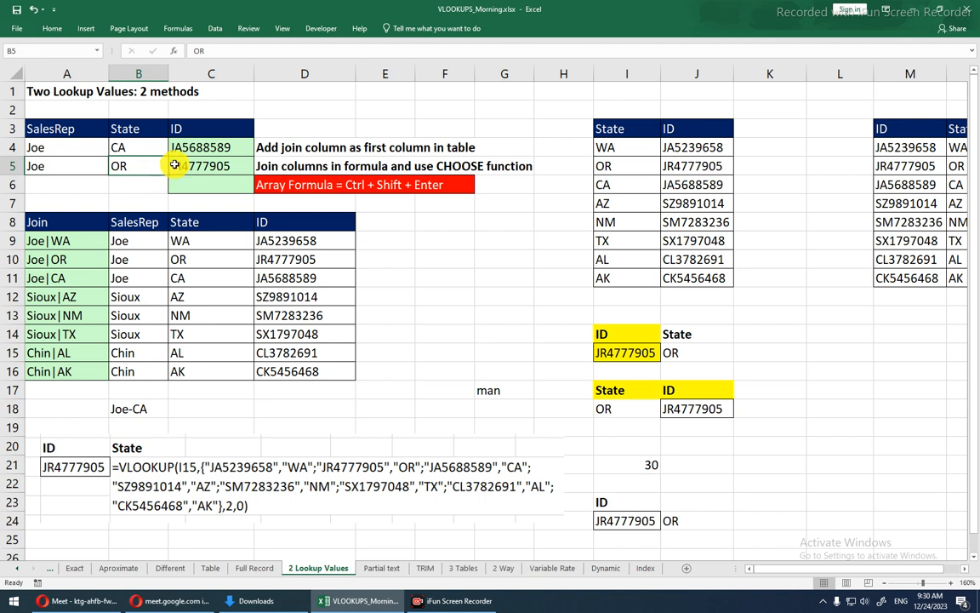
left_click(174, 170)
left_click(85, 181)
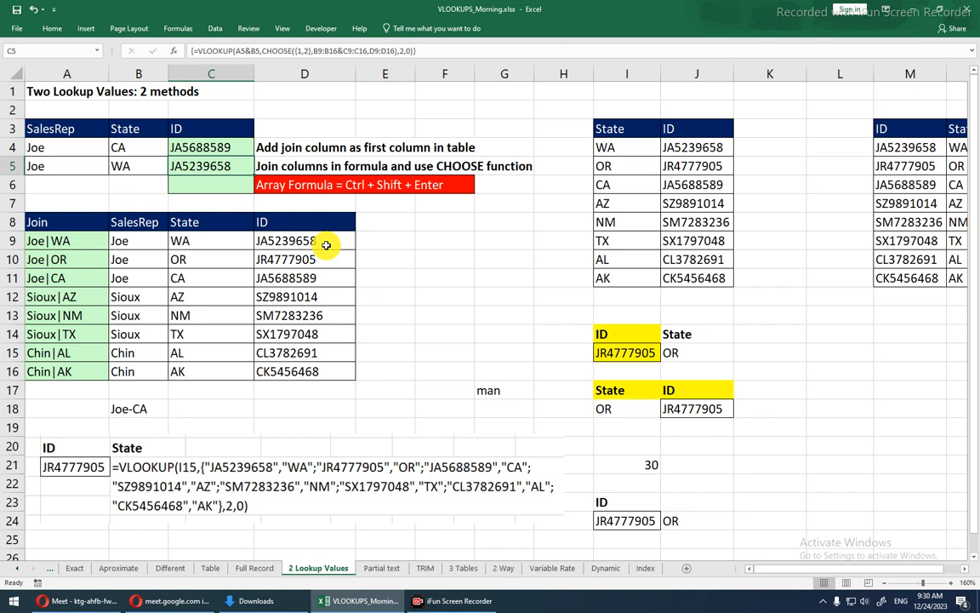
left_click_drag(321, 246, 208, 236)
- Review the C5 formula's arguments with the argument tooltip moved out of the way, and re-enter it as an array formula
double_click(205, 162)
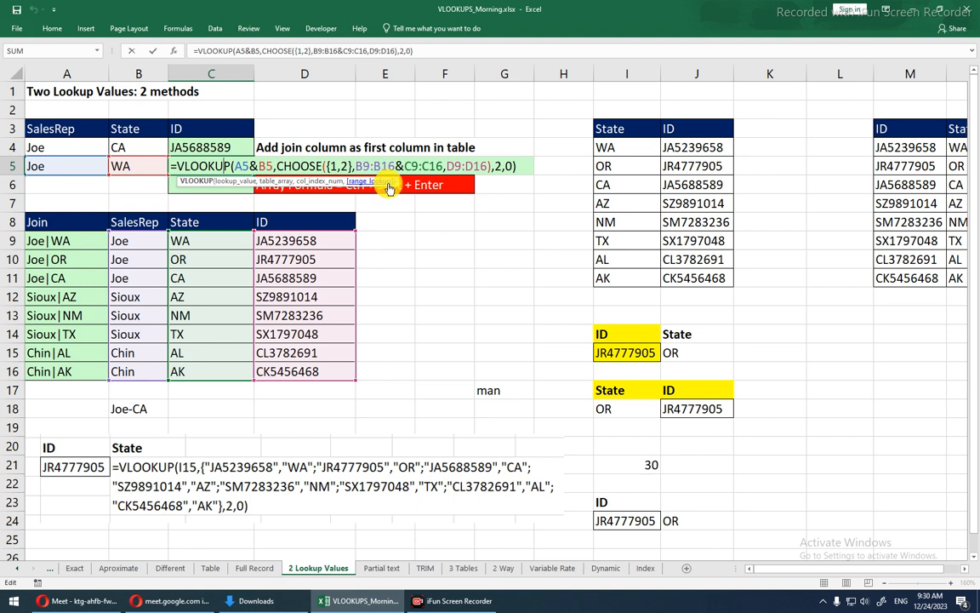
left_click_drag(394, 177, 412, 426)
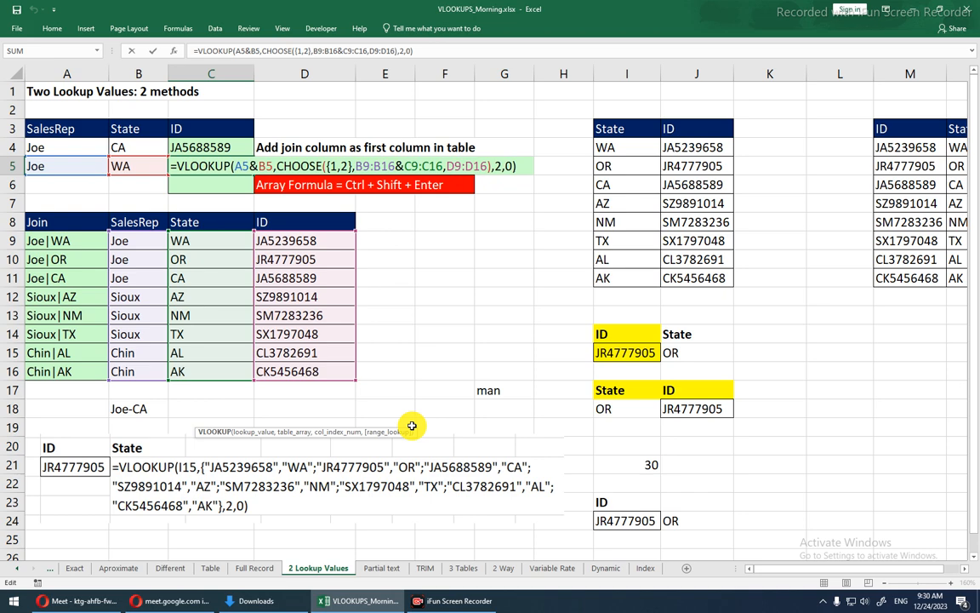
key("ctrl+shift+Return")
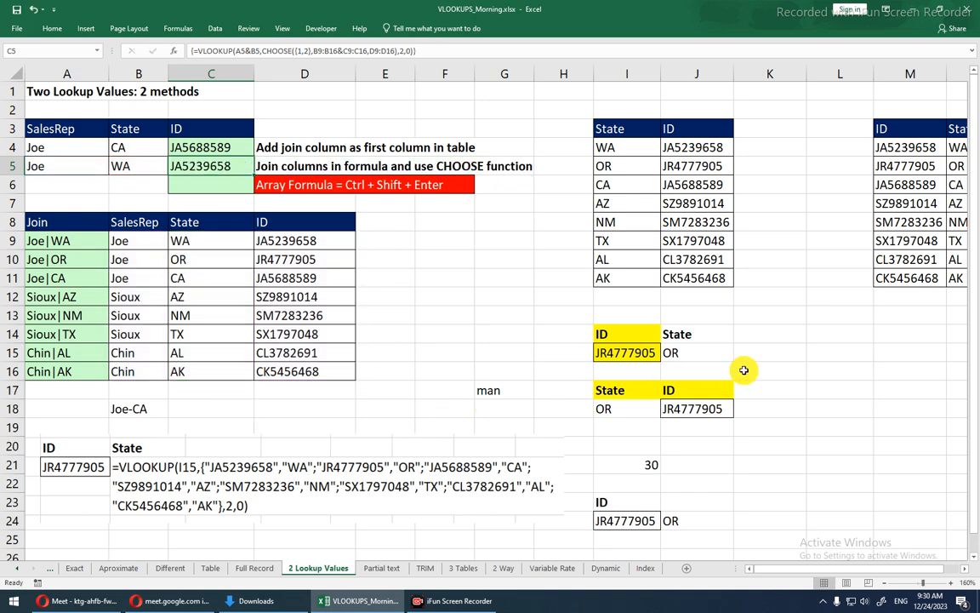
left_click(842, 134)
key("Right")
key("Right")
key("Right")
key("Right")
key("Right")
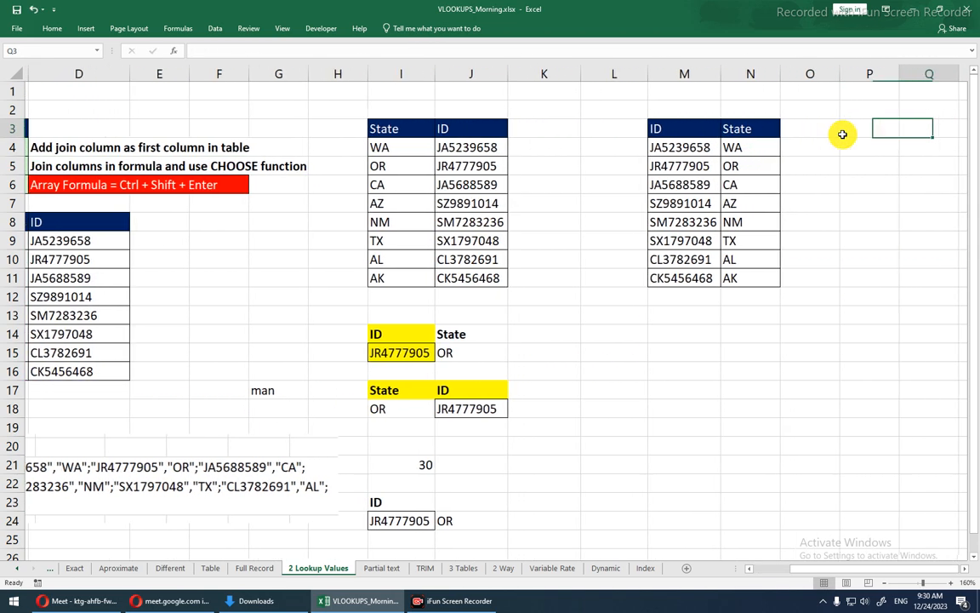
key("ctrl+Home")
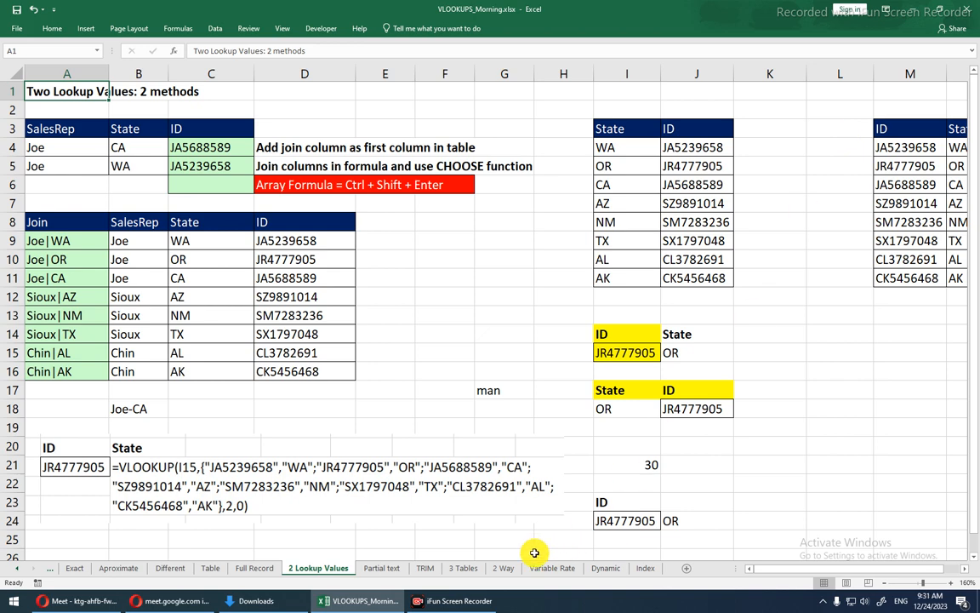
- On the Partial text sheet, clear the Price formulas in B3:B5, B10:B12 and B17:B19
left_click(382, 568)
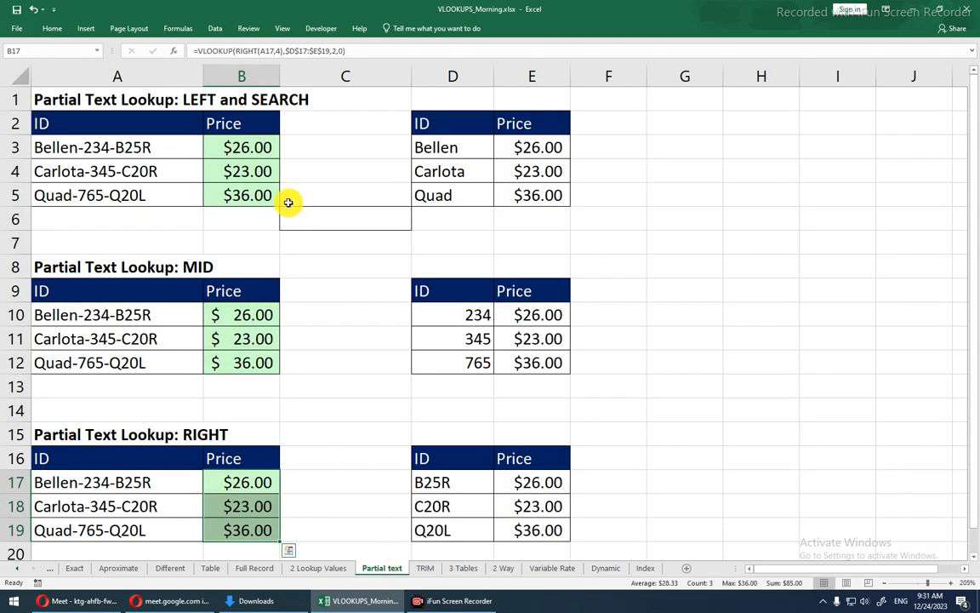
left_click_drag(255, 155, 248, 200)
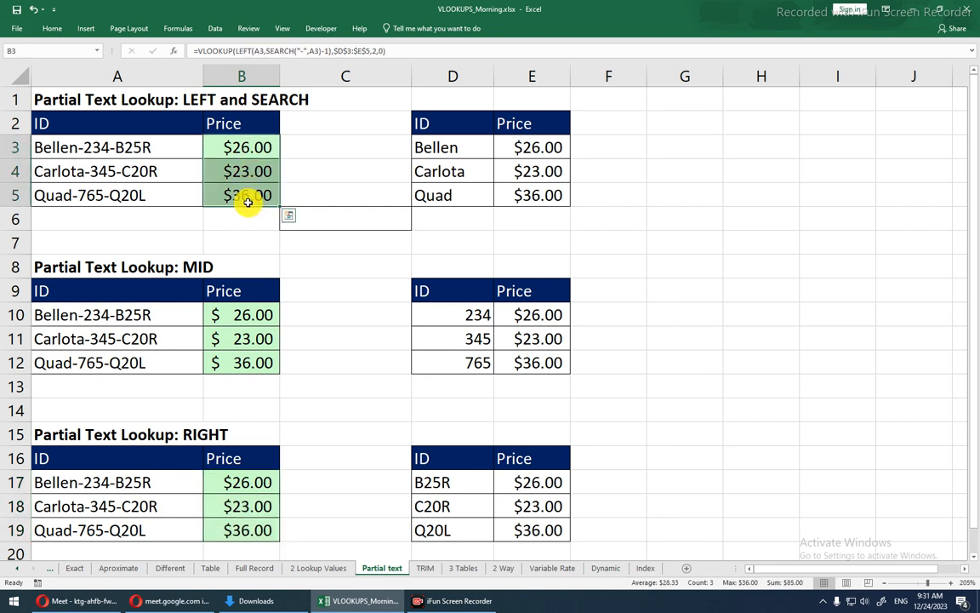
key("Delete")
left_click_drag(247, 316, 253, 356)
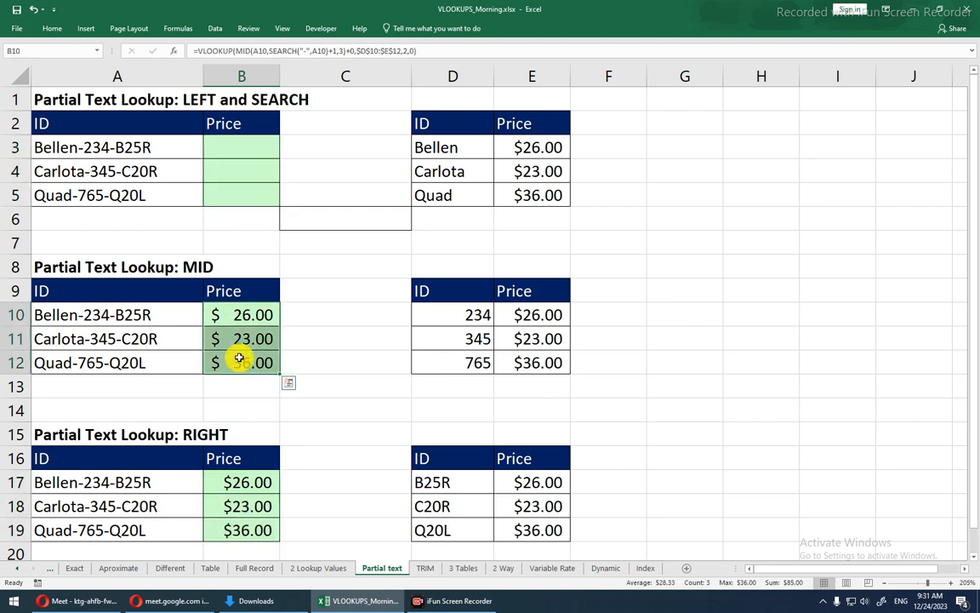
key("Delete")
left_click_drag(250, 485, 252, 525)
key("Delete")
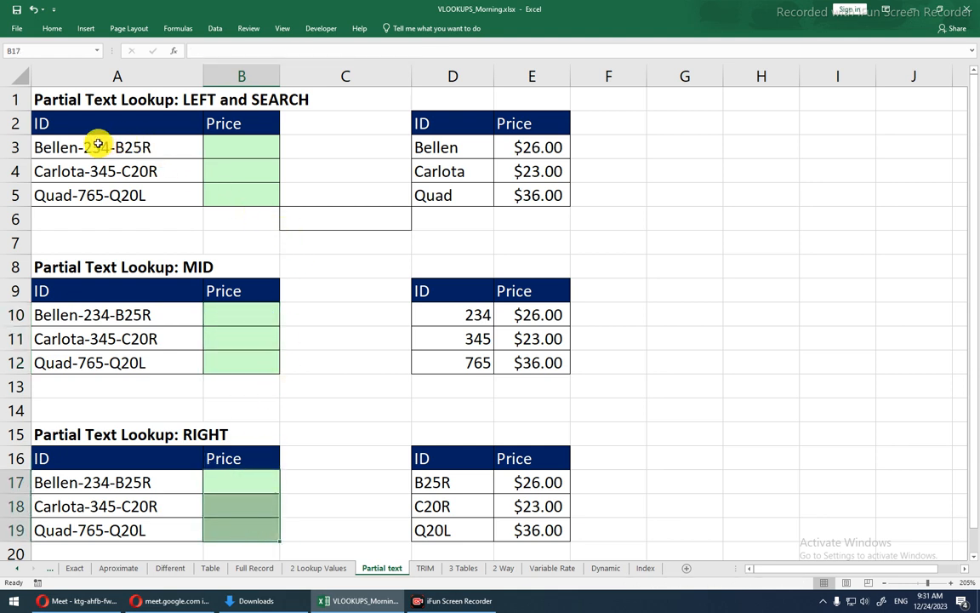
- Highlight the ID and Price lookup table D2:E5 for the LEFT and SEARCH example
left_click_drag(422, 127, 536, 194)
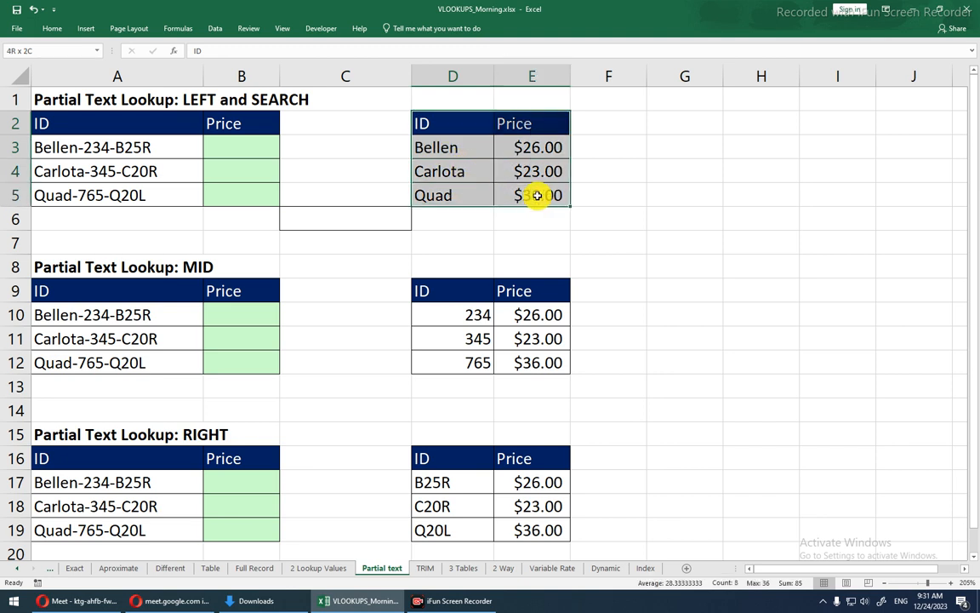
left_click(536, 195)
left_click_drag(119, 124, 189, 185)
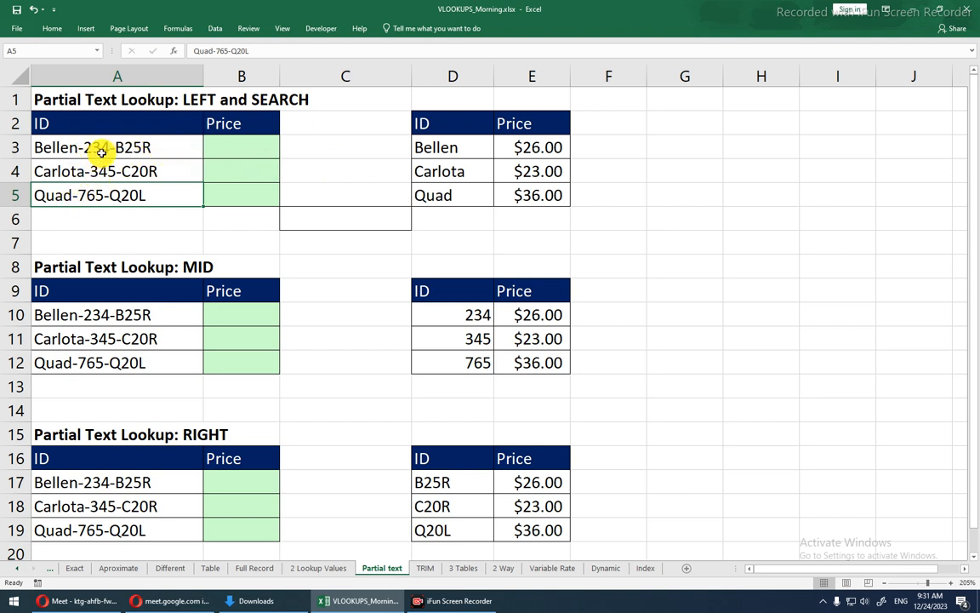
left_click_drag(440, 147, 532, 191)
- Enter =LEFT(A3,SEARCH("-",A3)-1) in B3 to extract the ID text before the first hyphen, accepting the closing-parenthesis correction
left_click(220, 145)
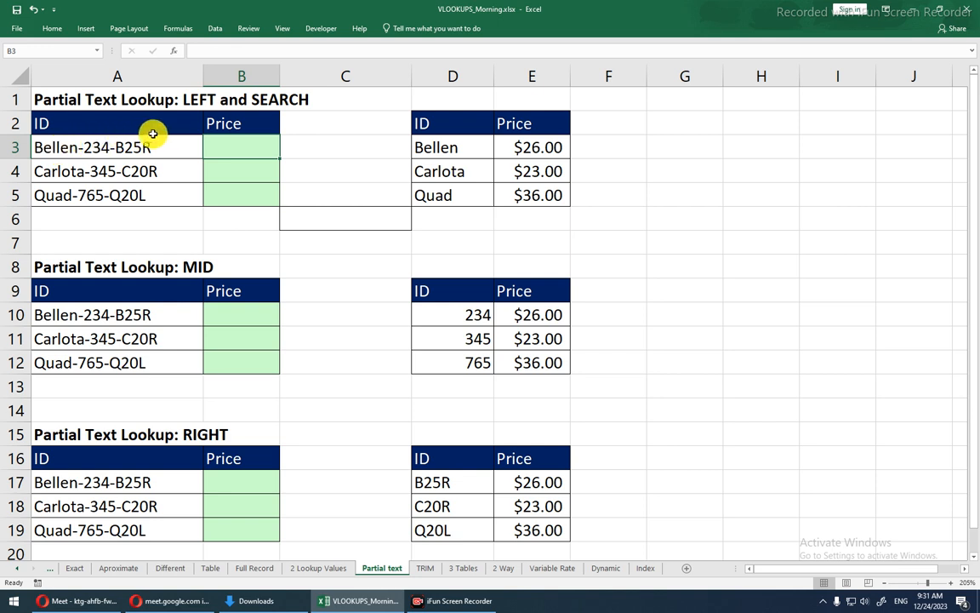
type("=lef")
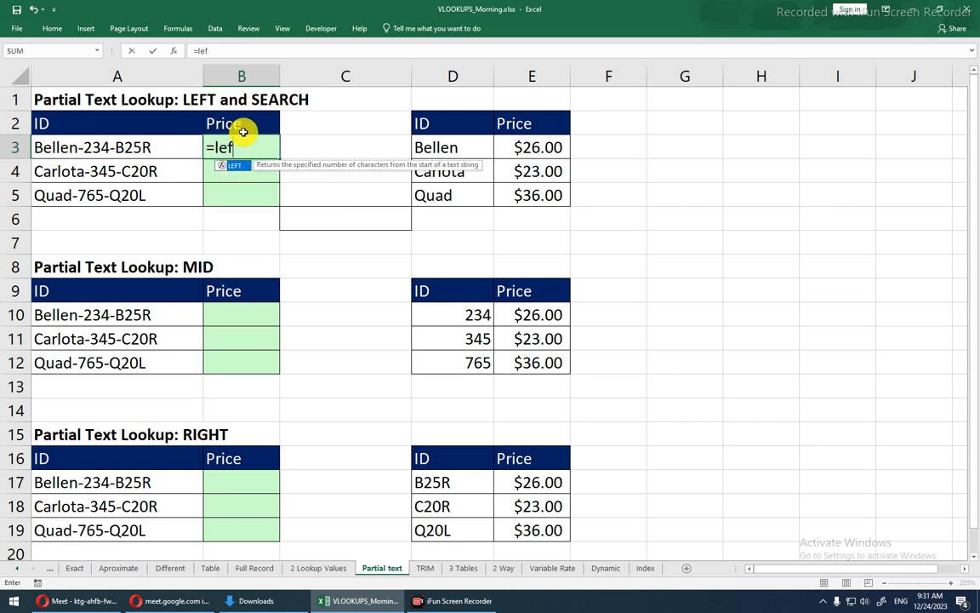
key("Tab")
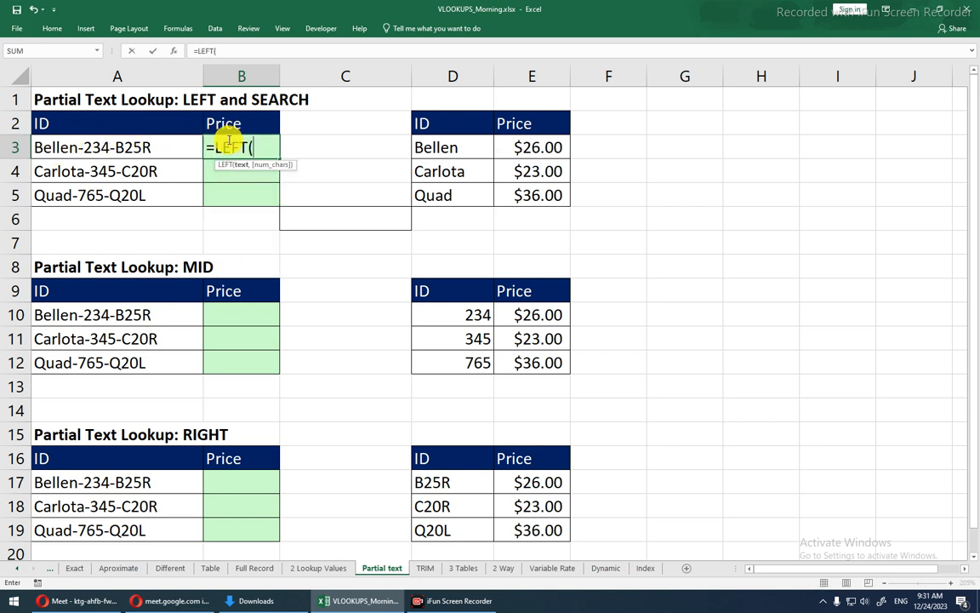
left_click(167, 147)
type(",")
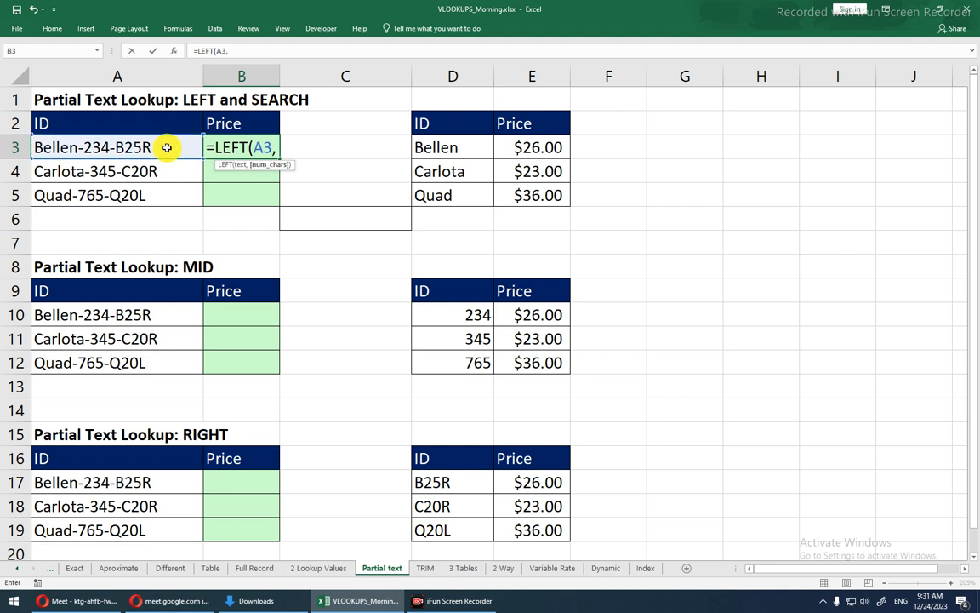
type("se")
key("Tab")
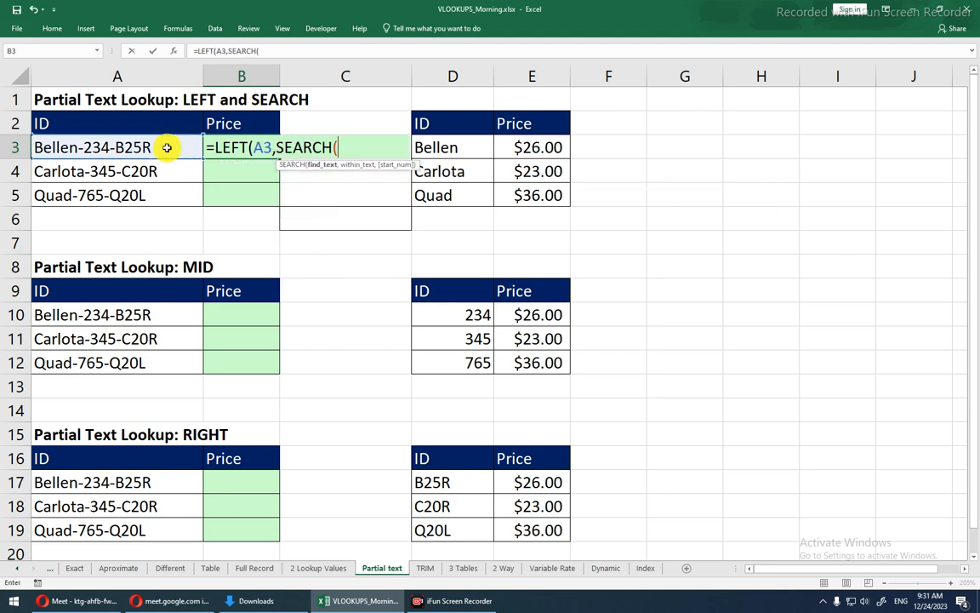
type("\"-\",")
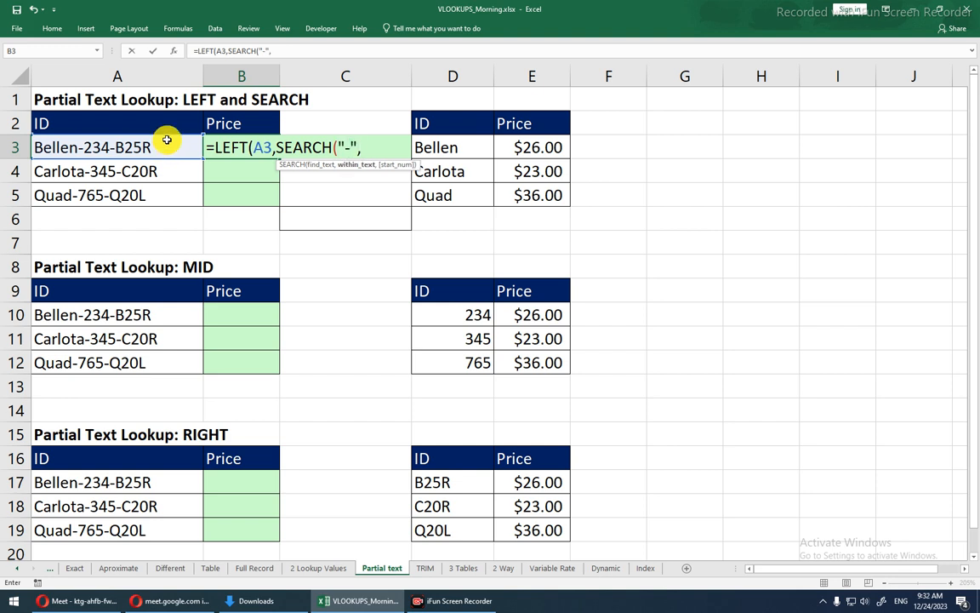
left_click(166, 150)
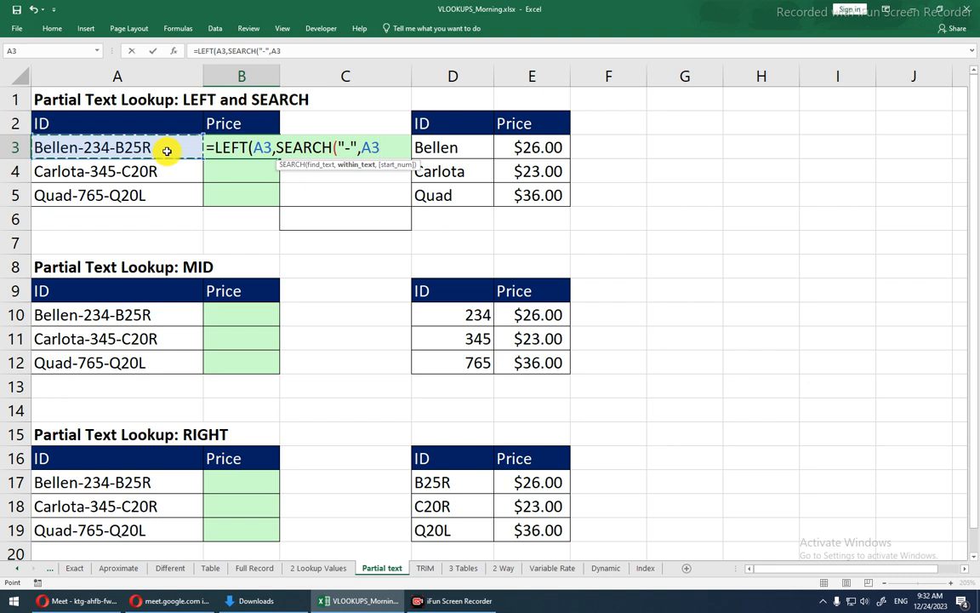
type(")")
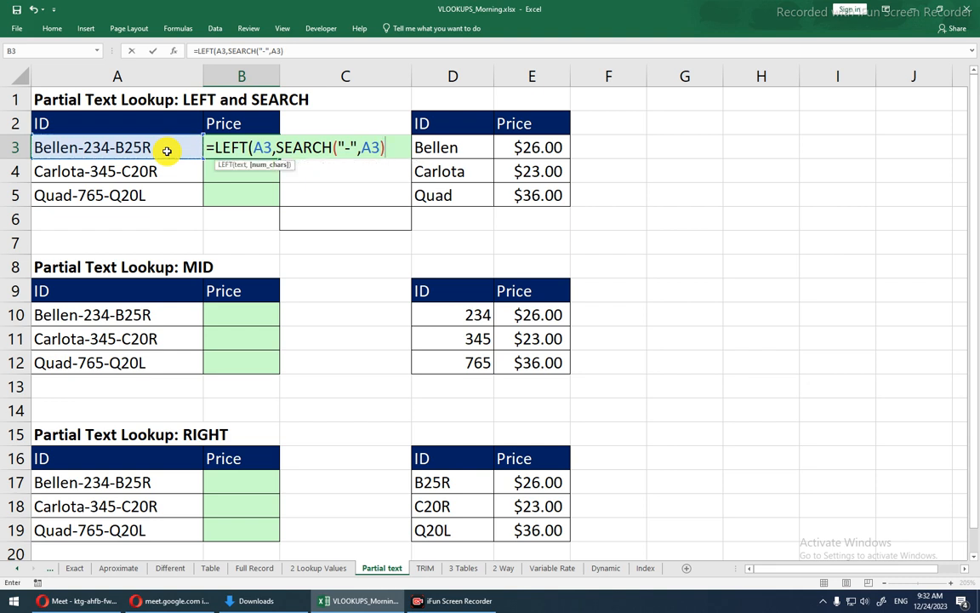
type("-1")
key("Return")
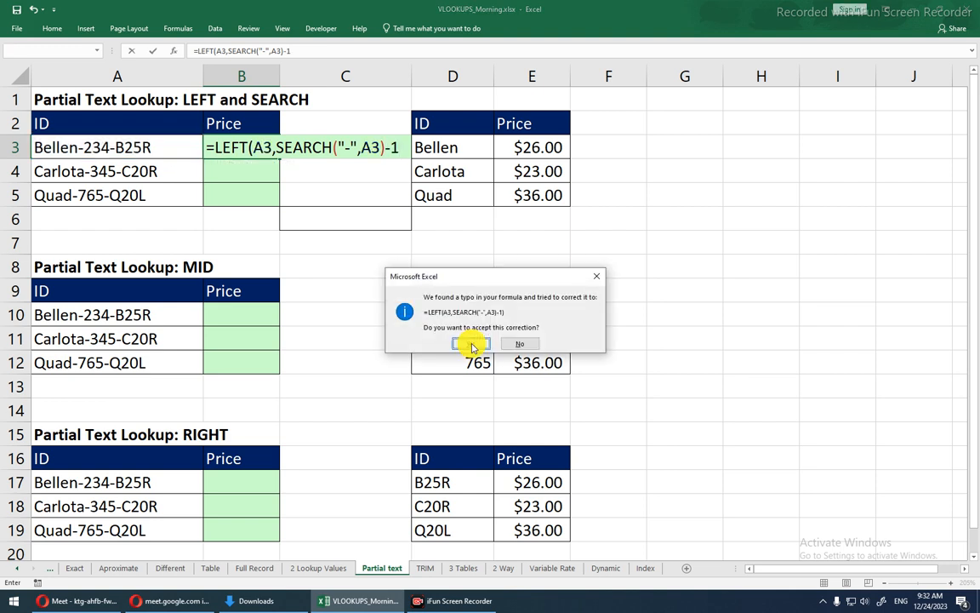
left_click(471, 342)
- Fill the LEFT formula from B3 down to B5
key("Up")
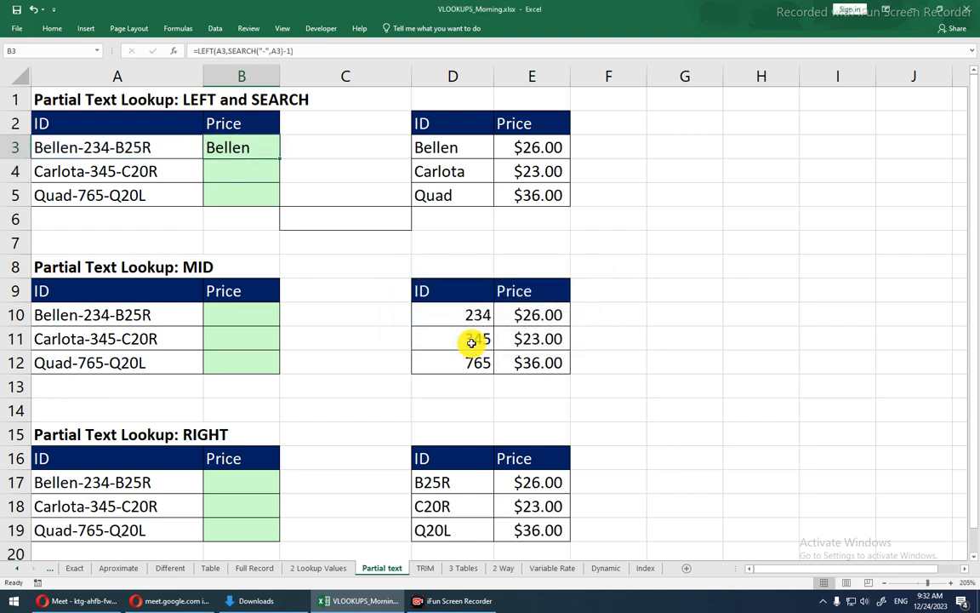
key("shift+Down")
key("shift+Down")
key("ctrl+d")
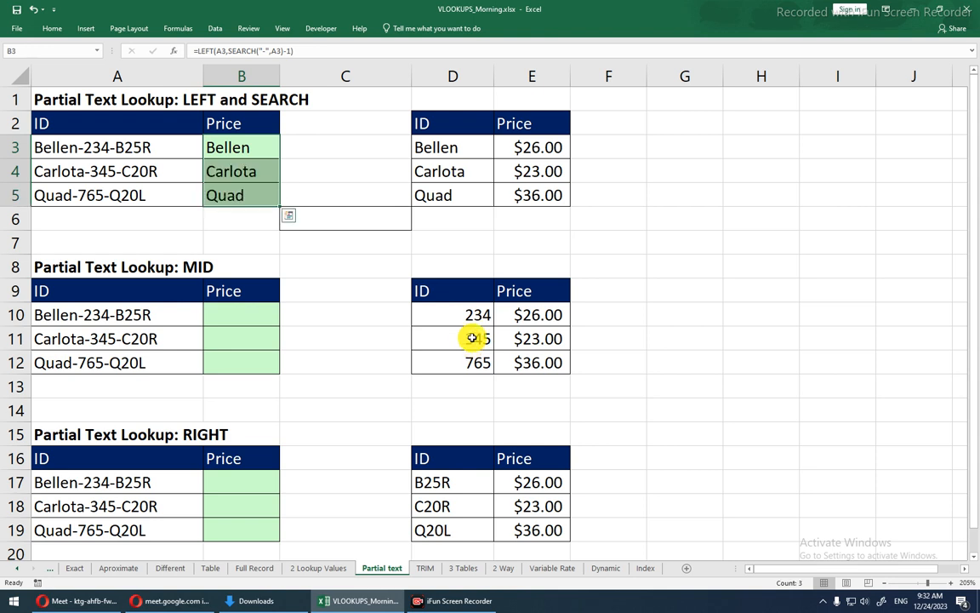
- Wrap B3's LEFT formula in VLOOKUP as the lookup value, with D3:E5 as the table array
left_click(238, 156)
key("F2")
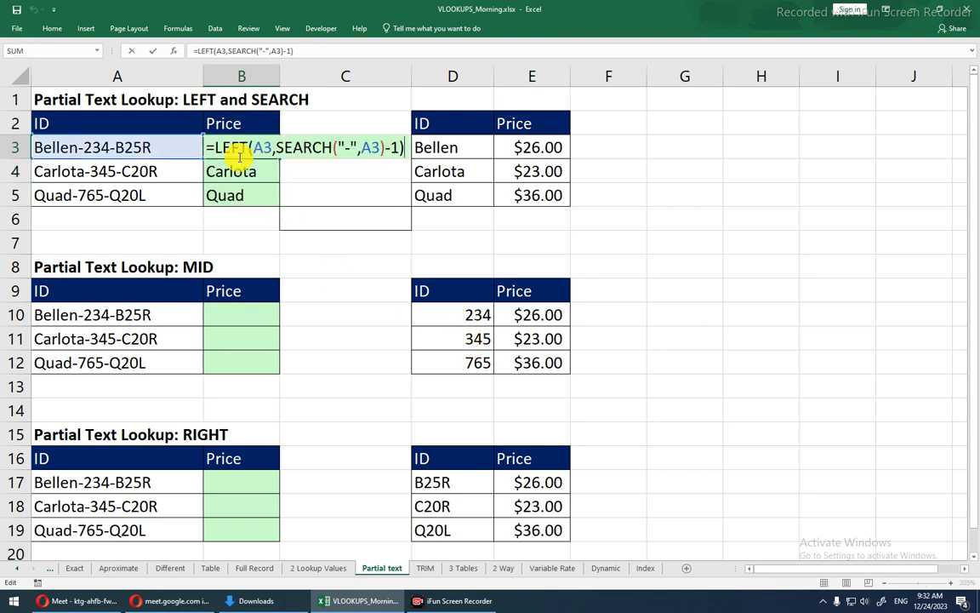
left_click(217, 148)
type("vl")
key("Tab")
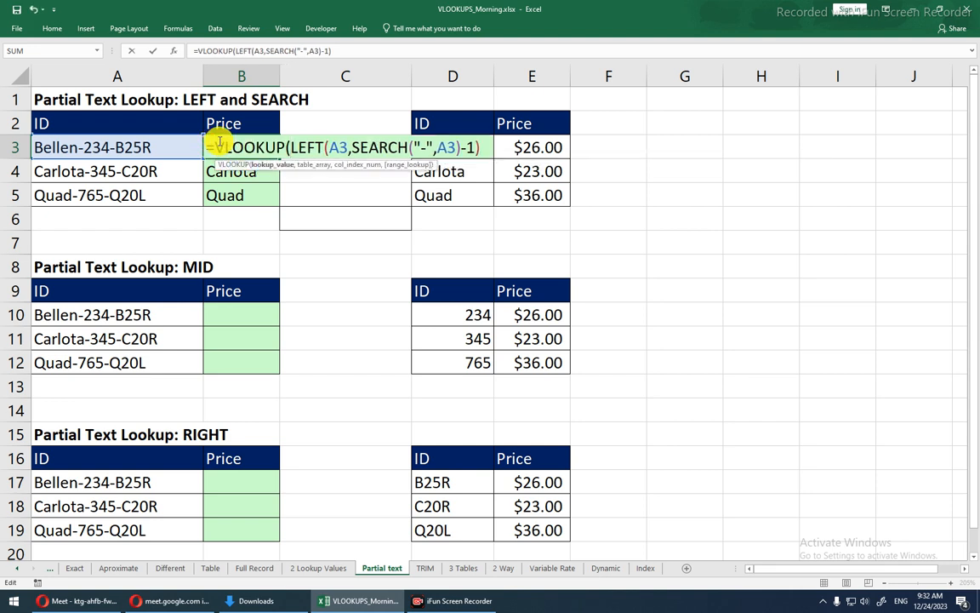
key("End")
type(",")
left_click_drag(535, 195, 457, 150)
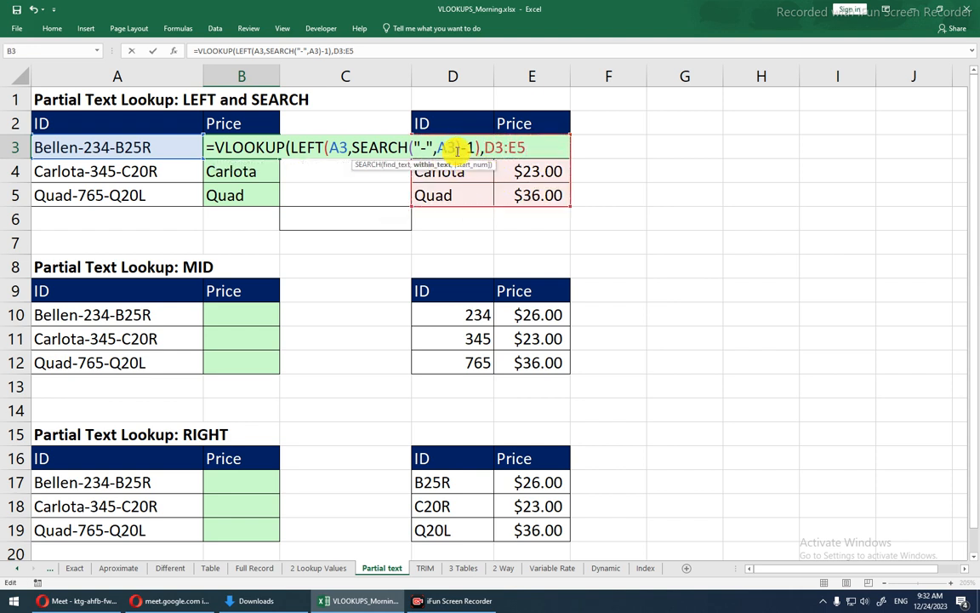
- Make the table reference absolute as $D$3:$E$5 and finish B3's VLOOKUP with column index 2 and exact match 0
double_click(523, 149)
left_click_drag(484, 148, 526, 149)
left_click(528, 150)
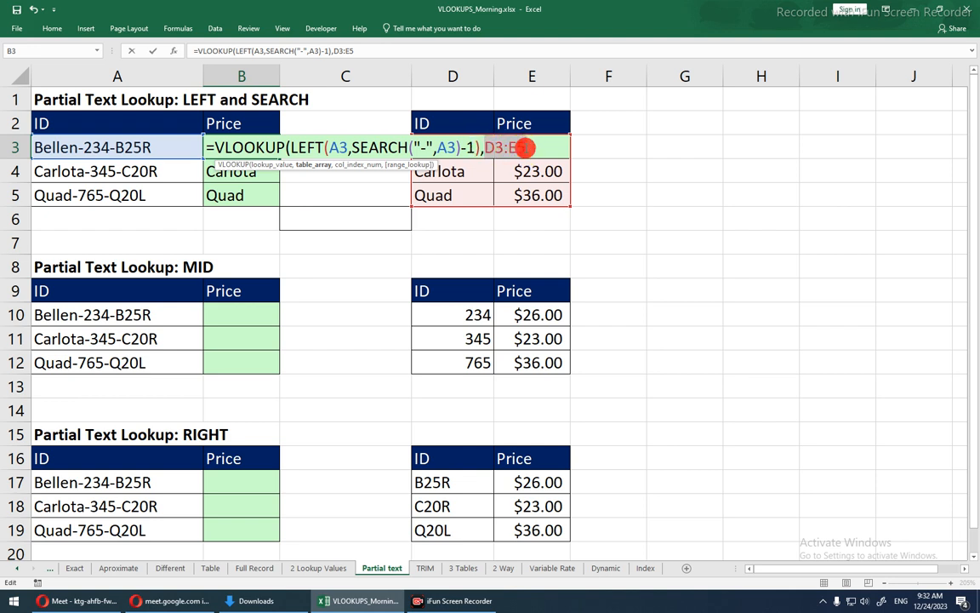
key("F4")
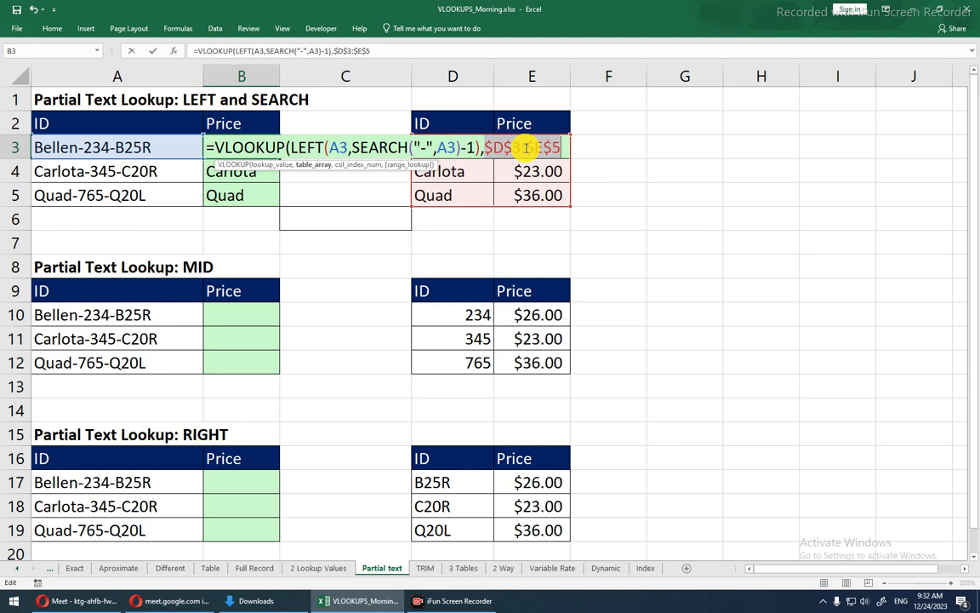
key("Right")
type(",")
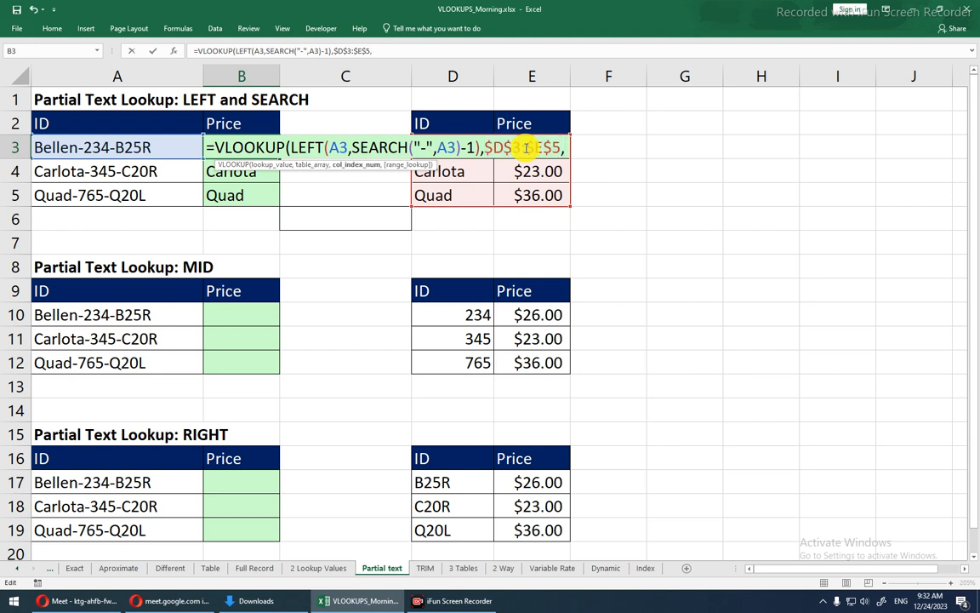
type("2,0")
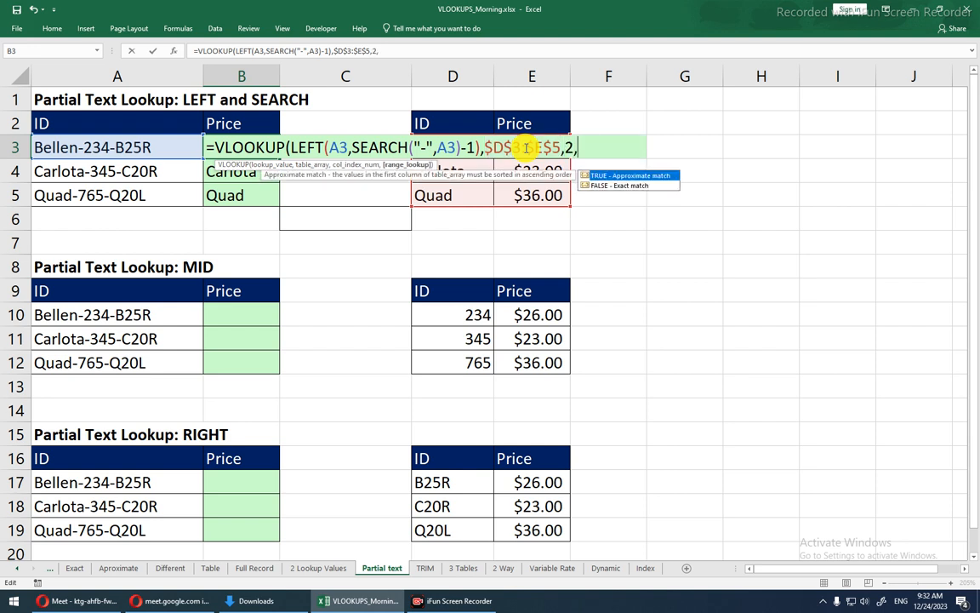
key("Return")
left_click(471, 342)
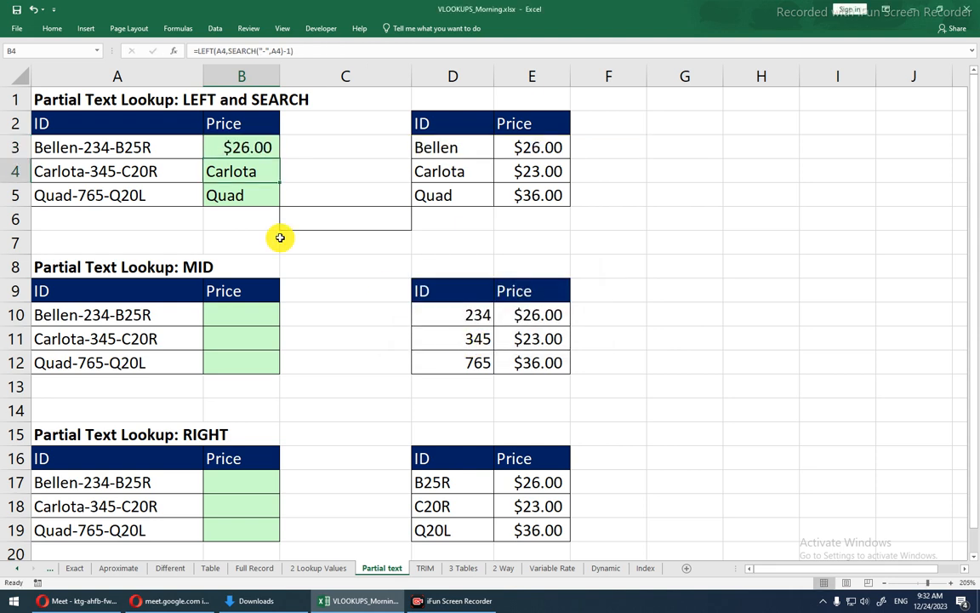
- Fill the completed VLOOKUP formula from B3 down through B5
left_click_drag(247, 147, 254, 188)
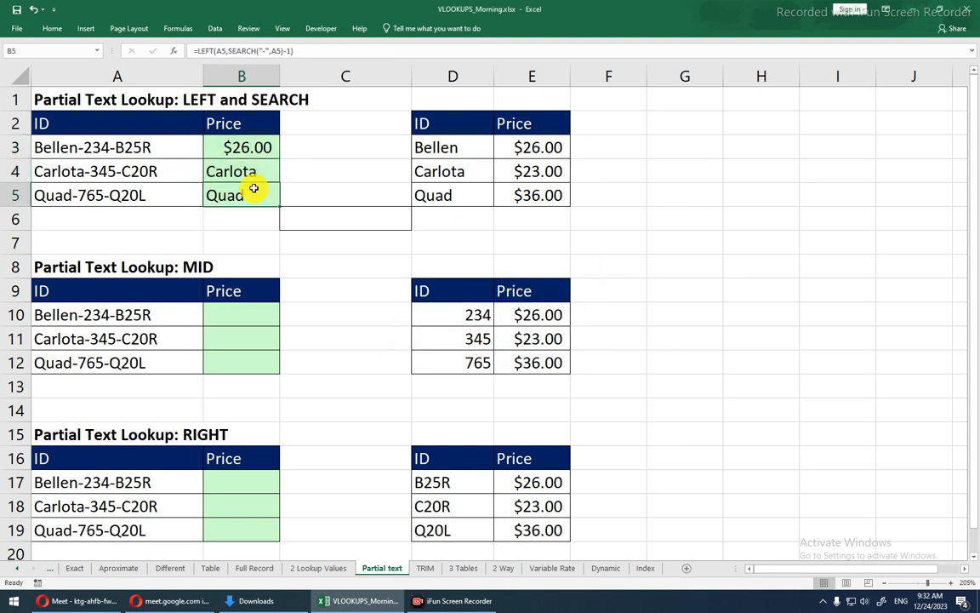
double_click(256, 149)
key("Escape")
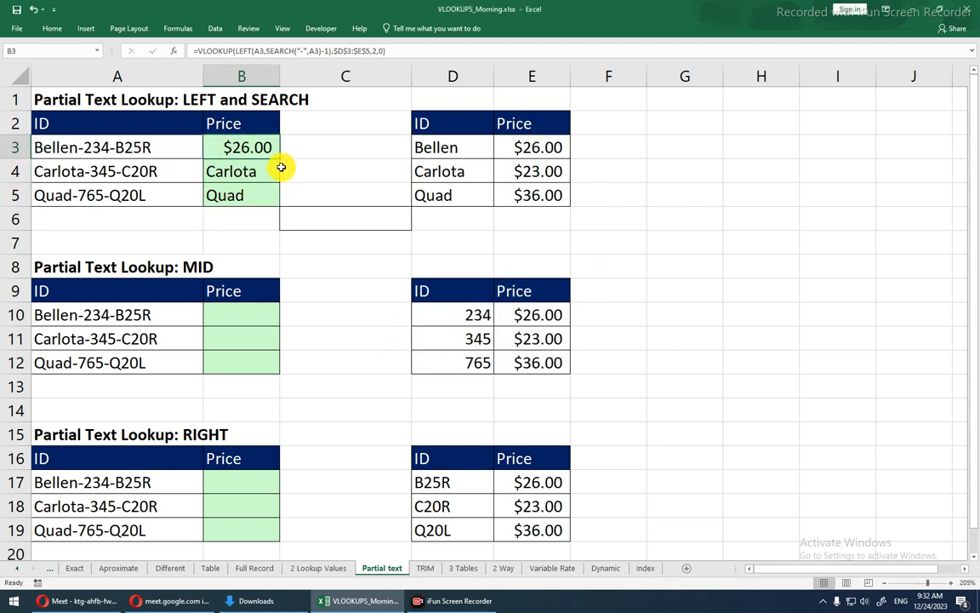
double_click(279, 159)
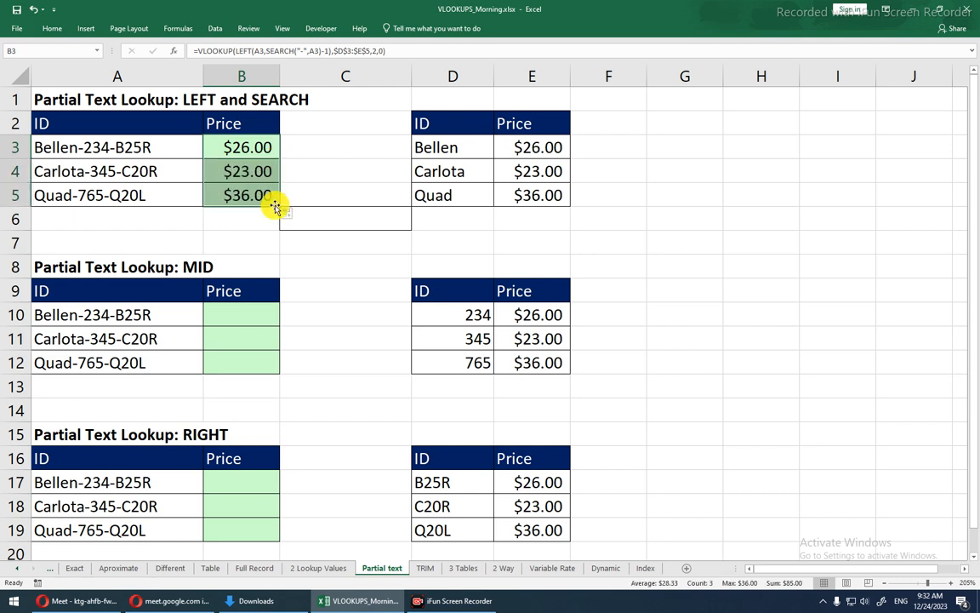
- Switch to the browser to check the WhatsApp chats and the Google Meet call, and return to the Excel workbook
left_click(99, 600)
left_click(62, 17)
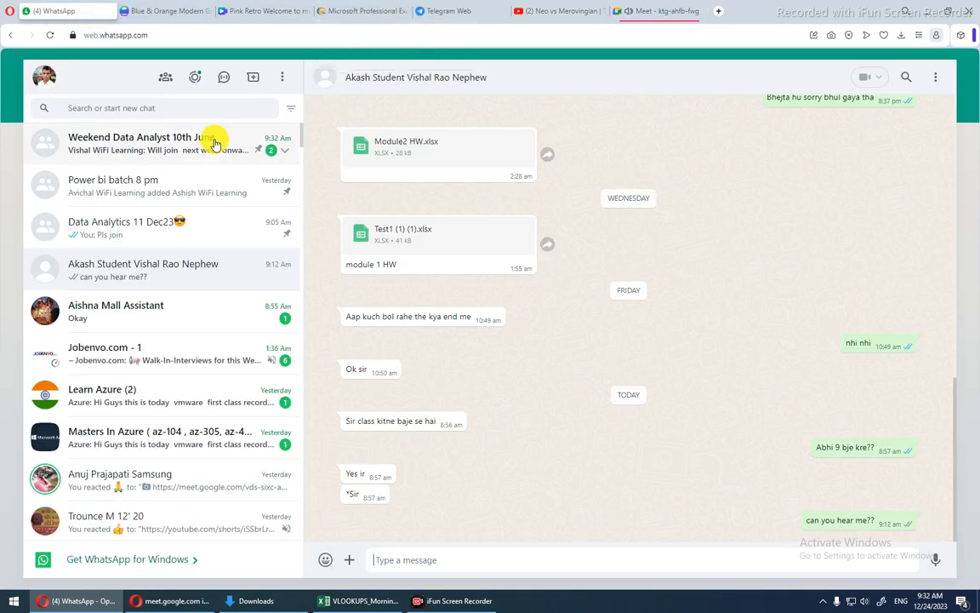
left_click(664, 12)
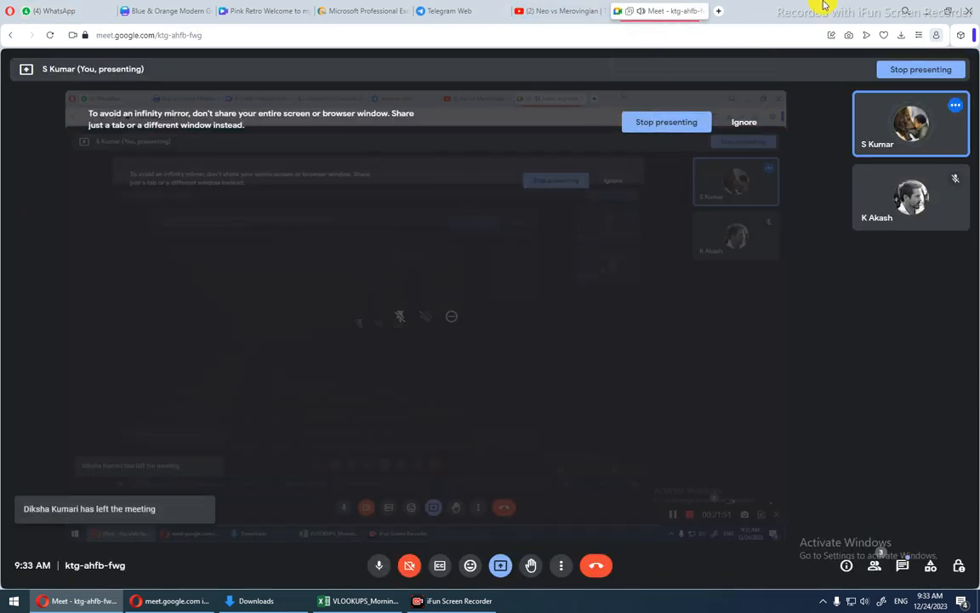
left_click(925, 12)
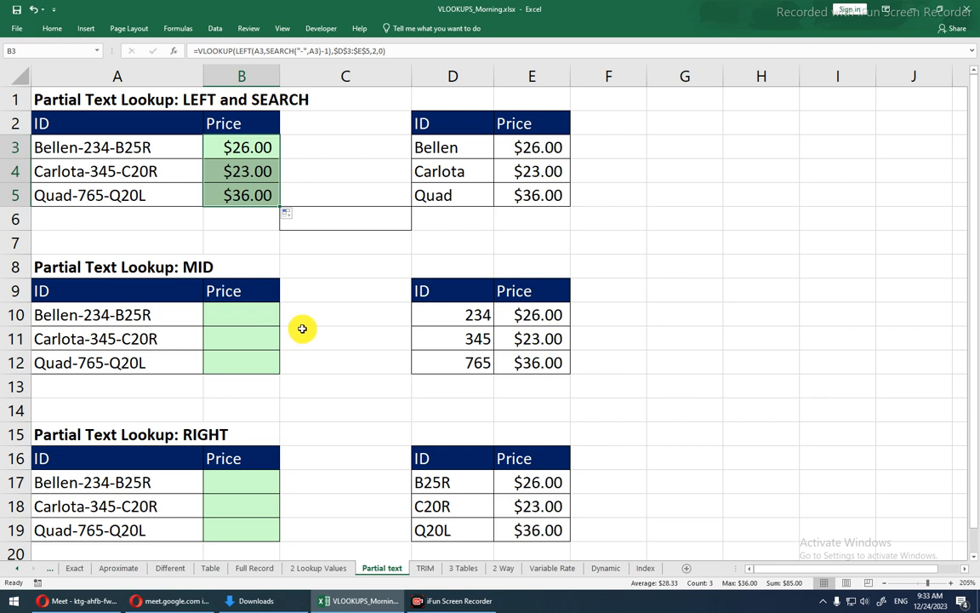
left_click(273, 316)
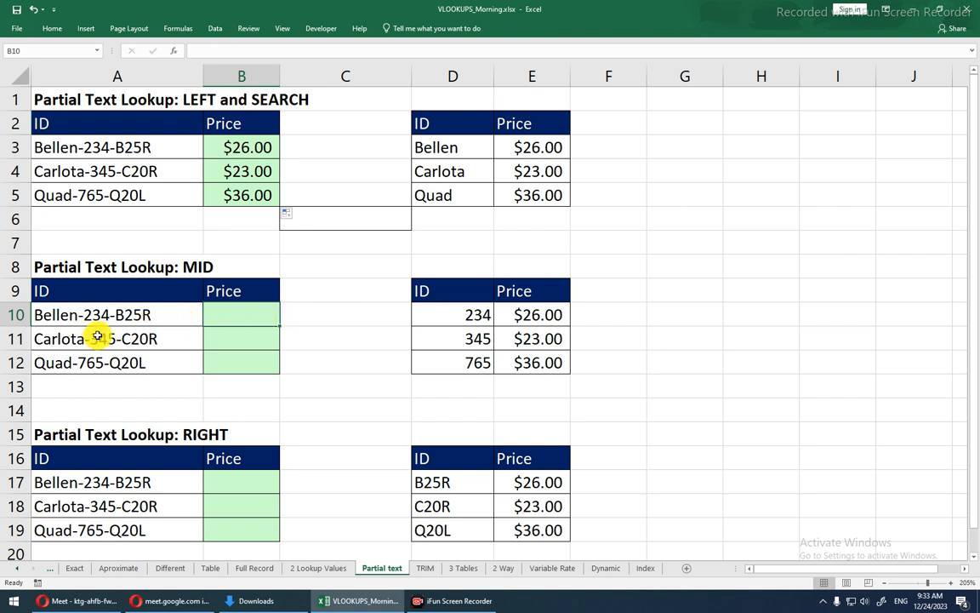
left_click_drag(437, 311, 510, 361)
left_click(510, 361)
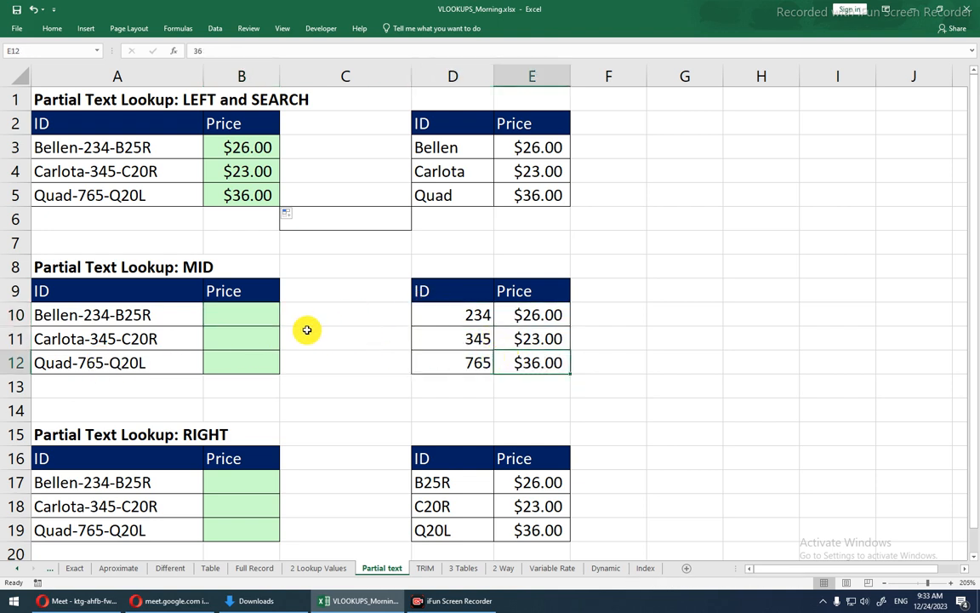
- Start a MID formula in B10 with A10 as the text argument
left_click(220, 317)
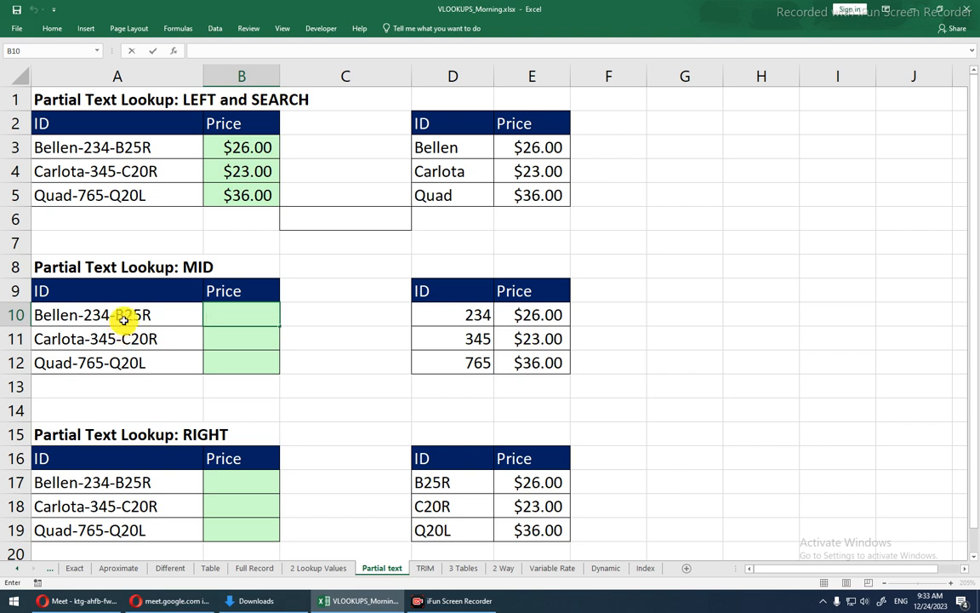
key("Escape")
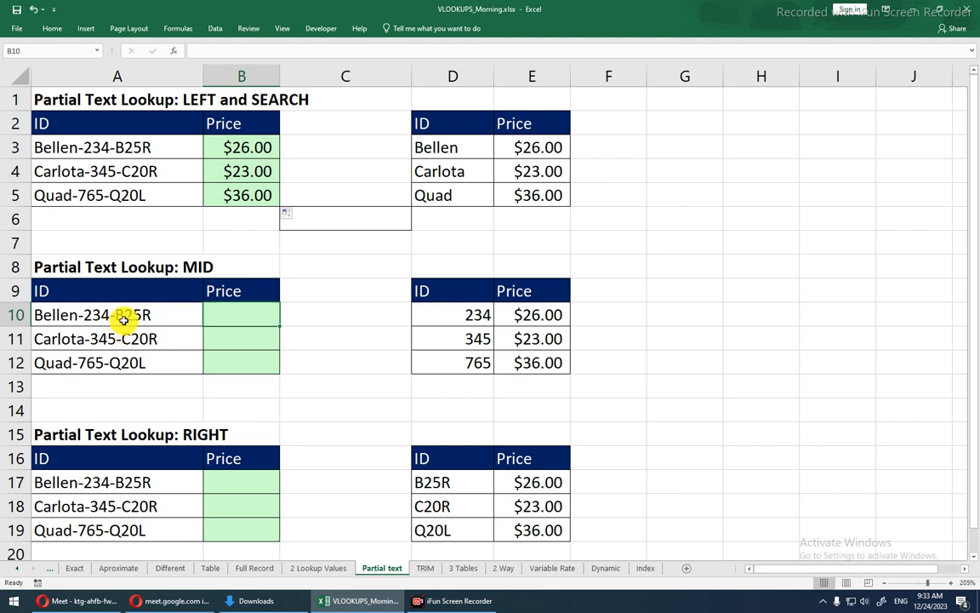
type("=")
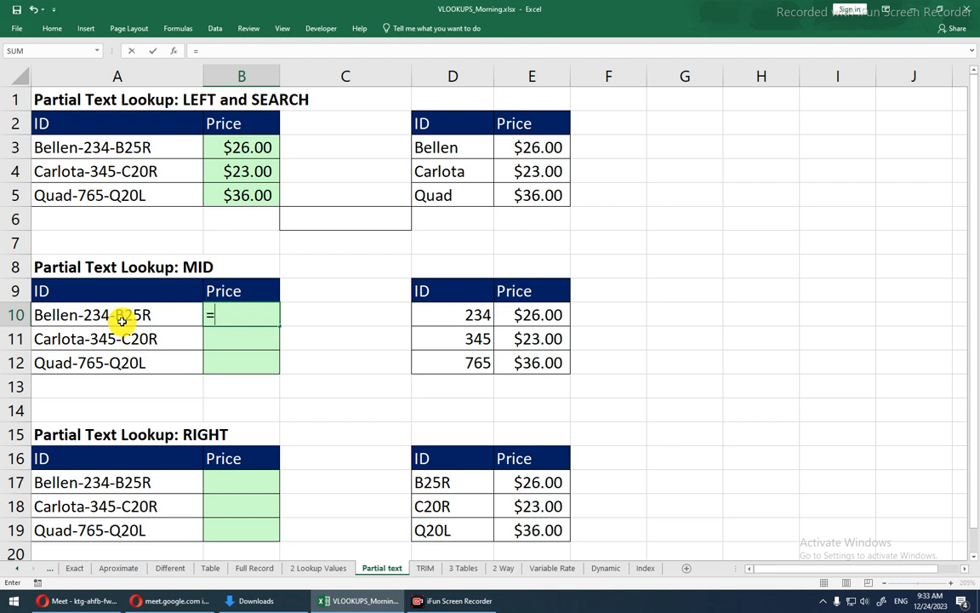
type("mid(")
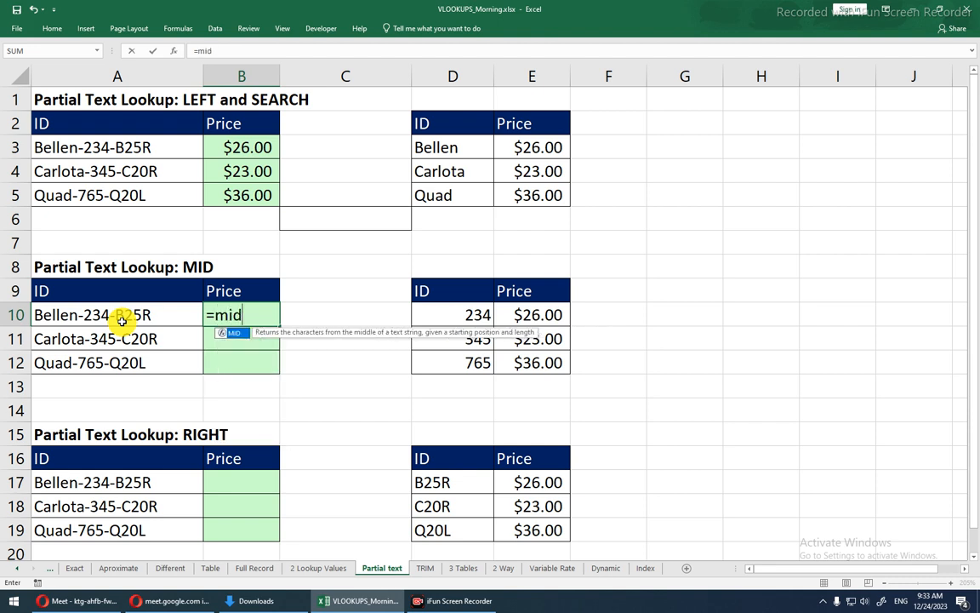
left_click(52, 316)
type(",")
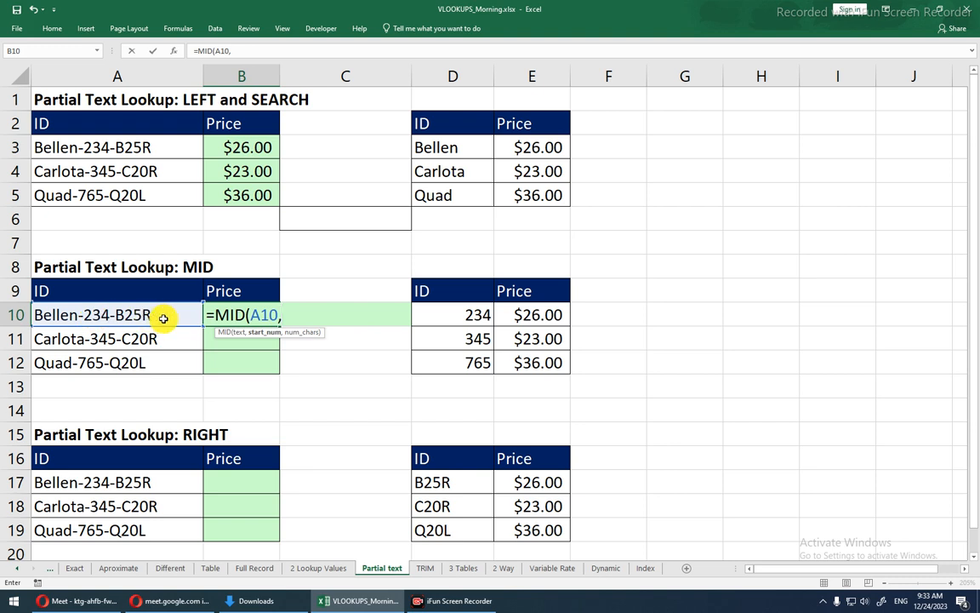
- Complete B10's MID formula with SEARCH("-",A10)+1 as the start position and 3 as the number of characters
type("se")
key("Escape")
key("BackSpace")
type("se")
key("Tab")
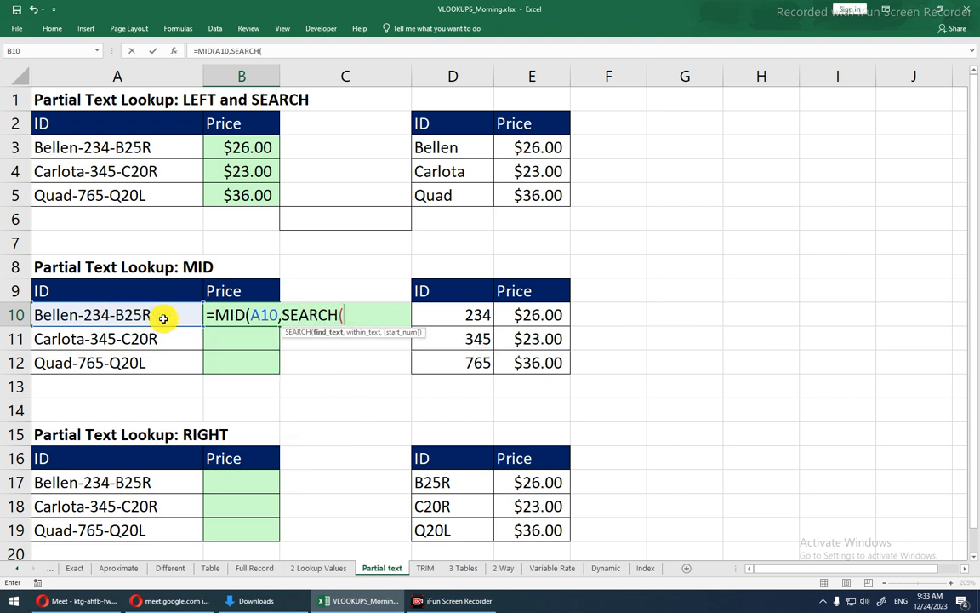
type("\"-\",")
left_click(163, 318)
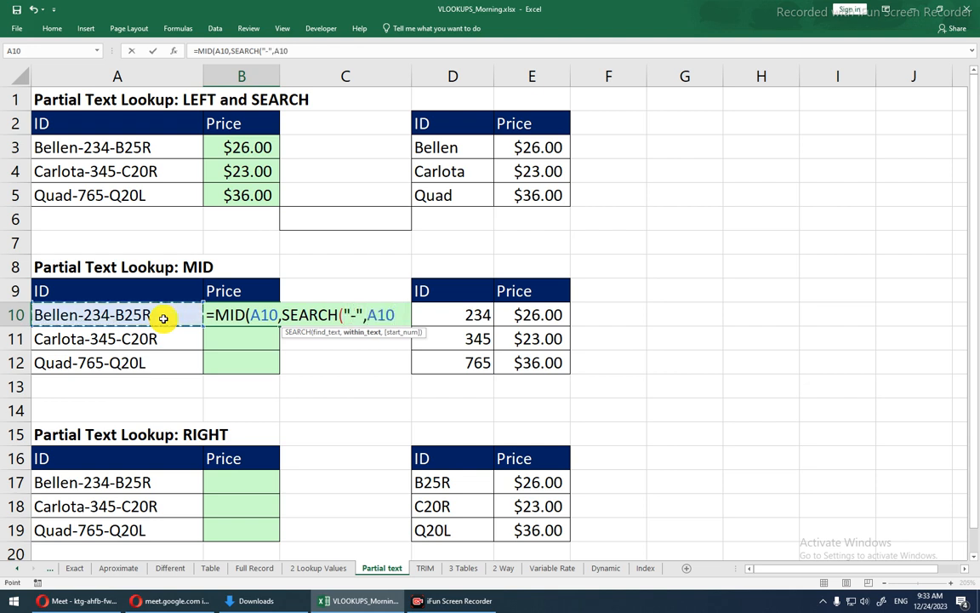
type(")")
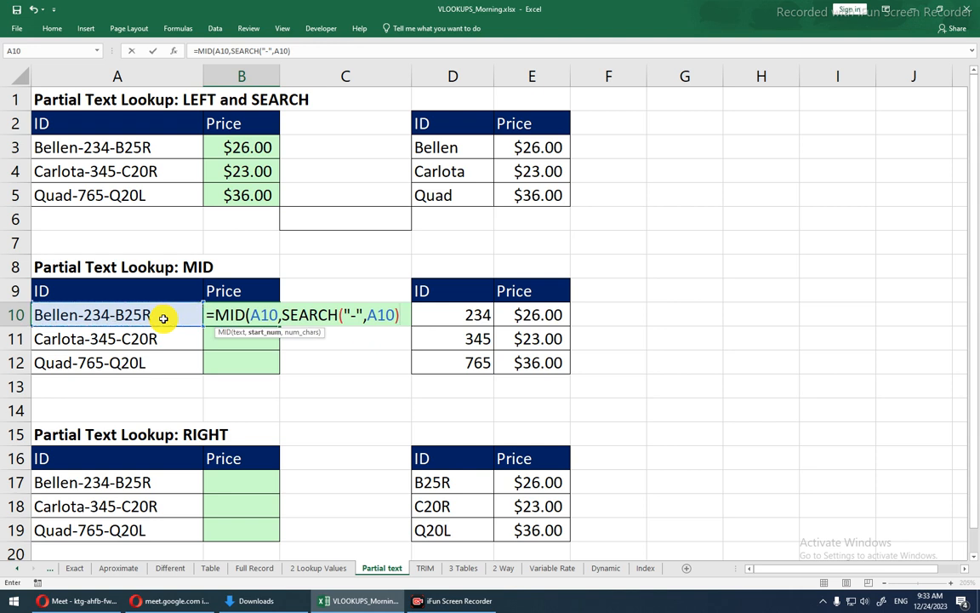
type("+1,")
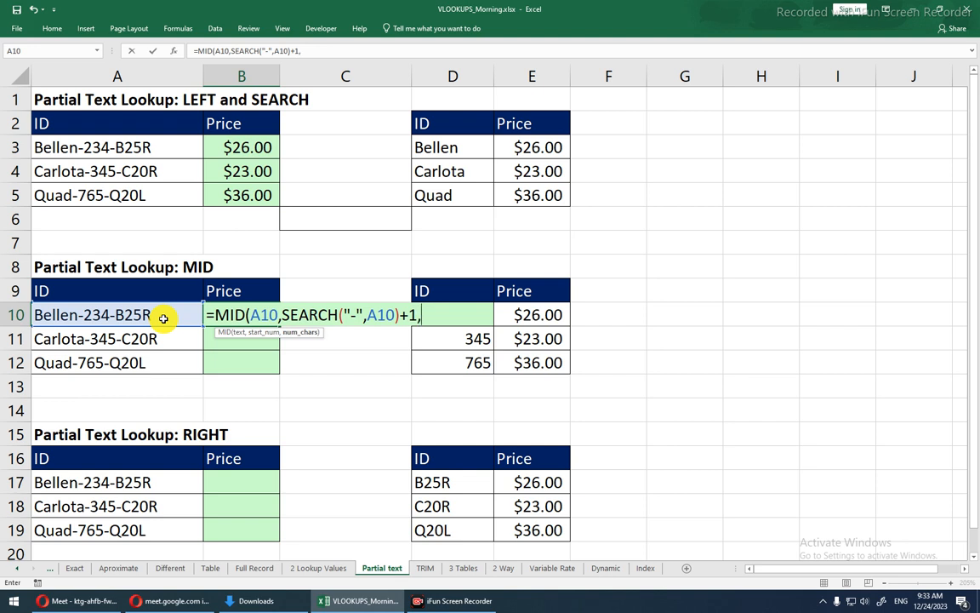
type("3")
key("Return")
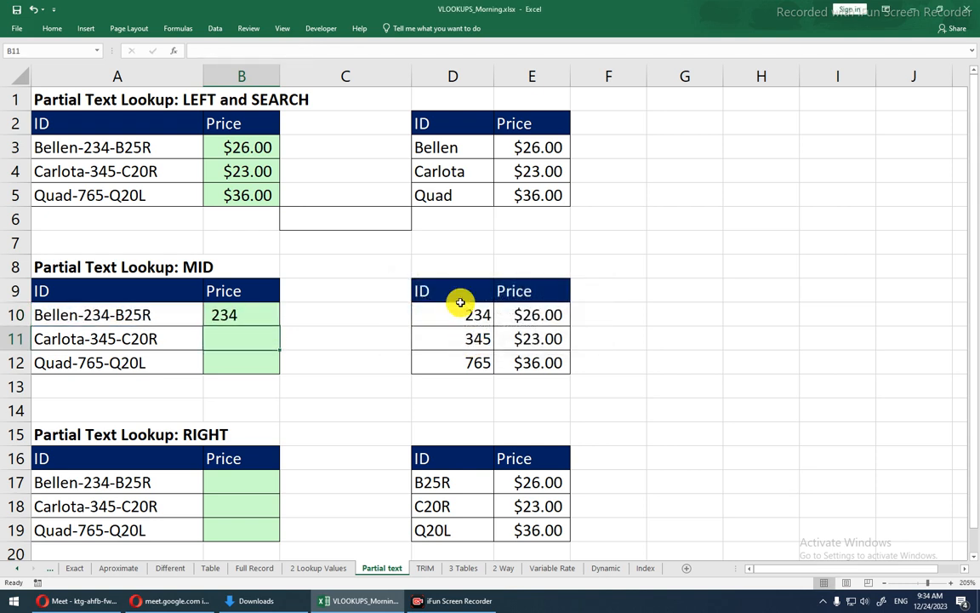
- Fill the MID formula from B10 down through B12 and select the lookup table D10:E12 for comparison
left_click(265, 313)
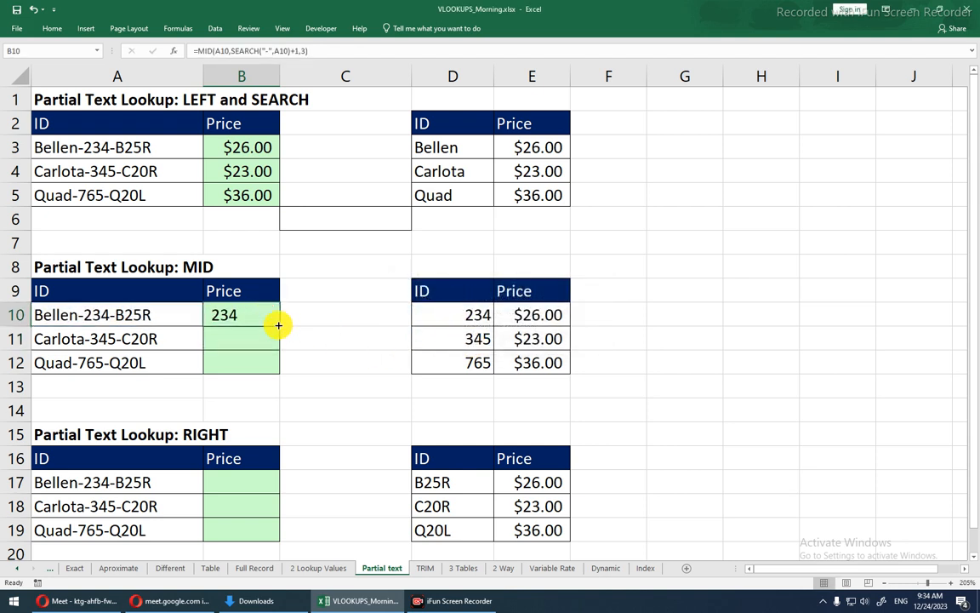
double_click(278, 325)
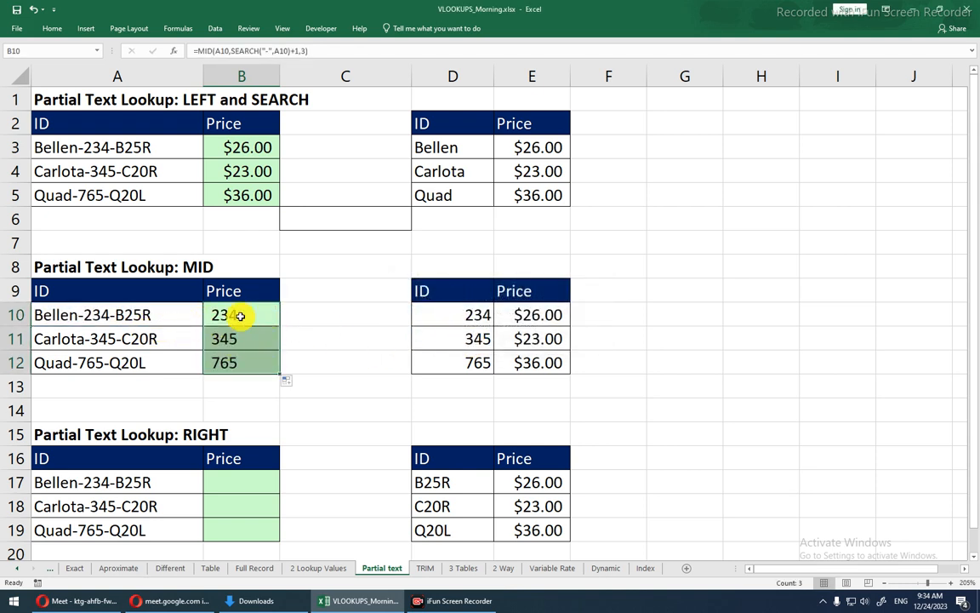
left_click_drag(471, 313, 499, 357)
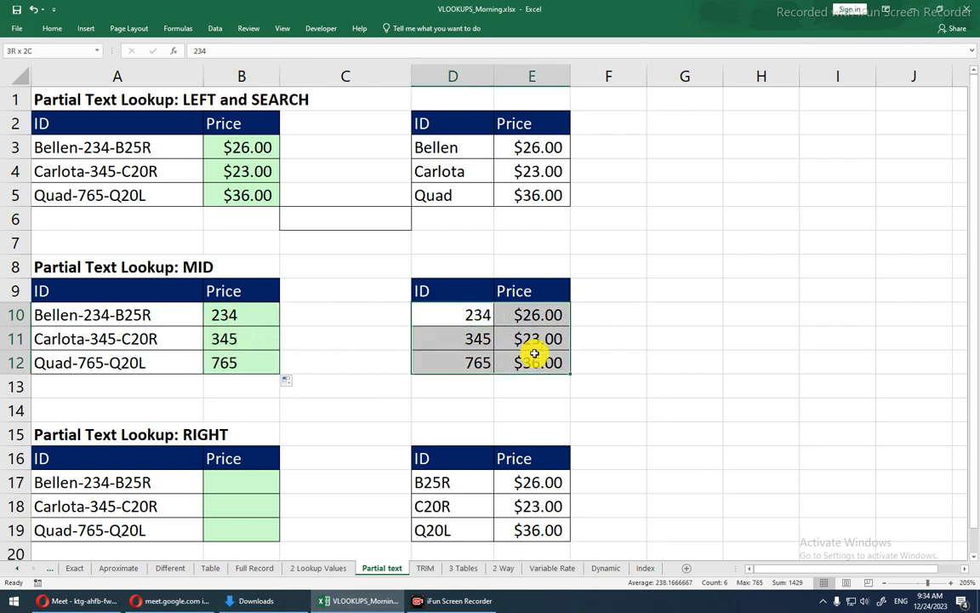
- Wrap B10's MID formula in VLOOKUP as the lookup value, add the arguments 2 and 0, and accept Excel's closing-bracket correction
double_click(265, 313)
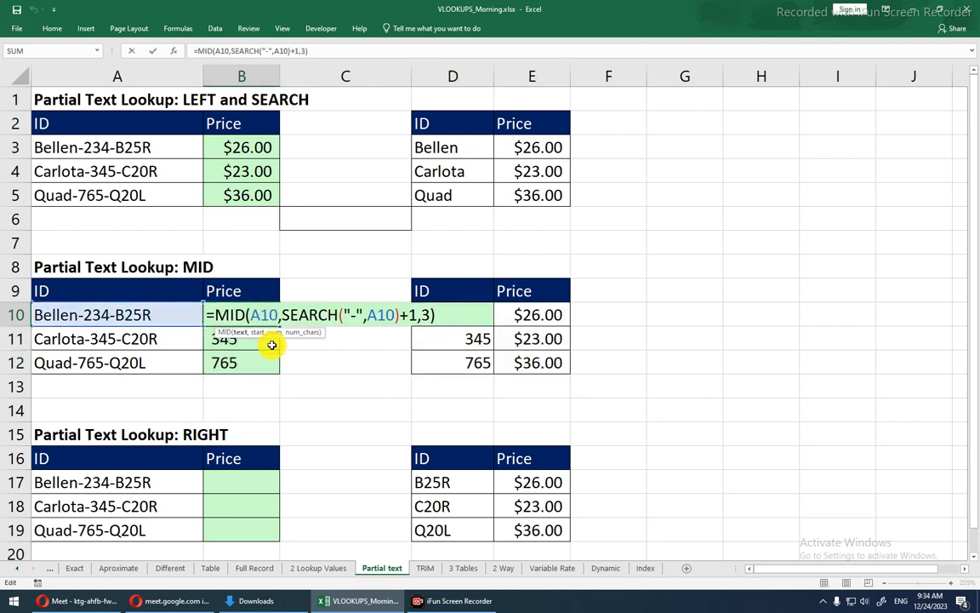
double_click(219, 312)
double_click(218, 312)
triple_click(219, 312)
double_click(219, 314)
left_click(215, 315)
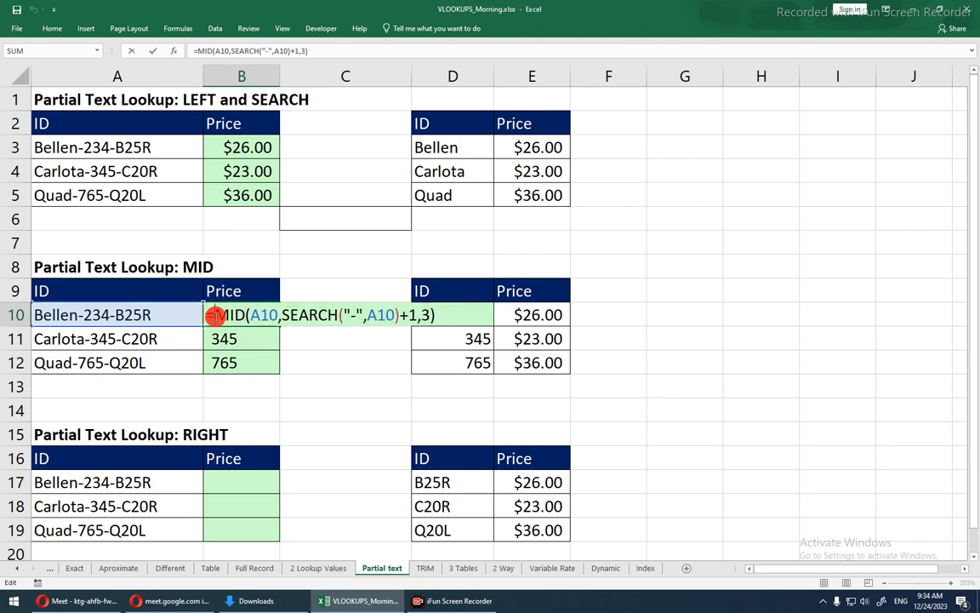
type("VLOOKUP(")
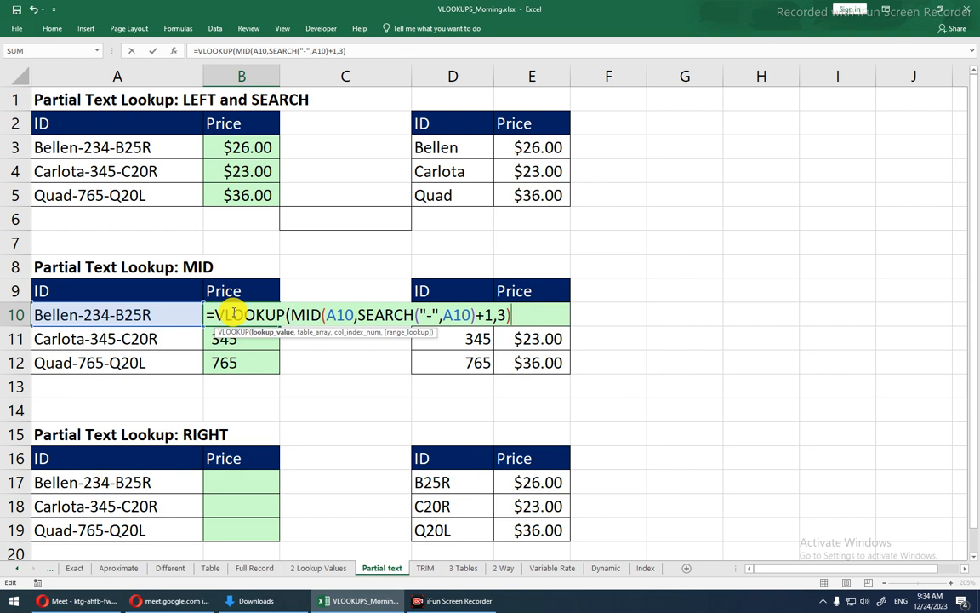
type(",2")
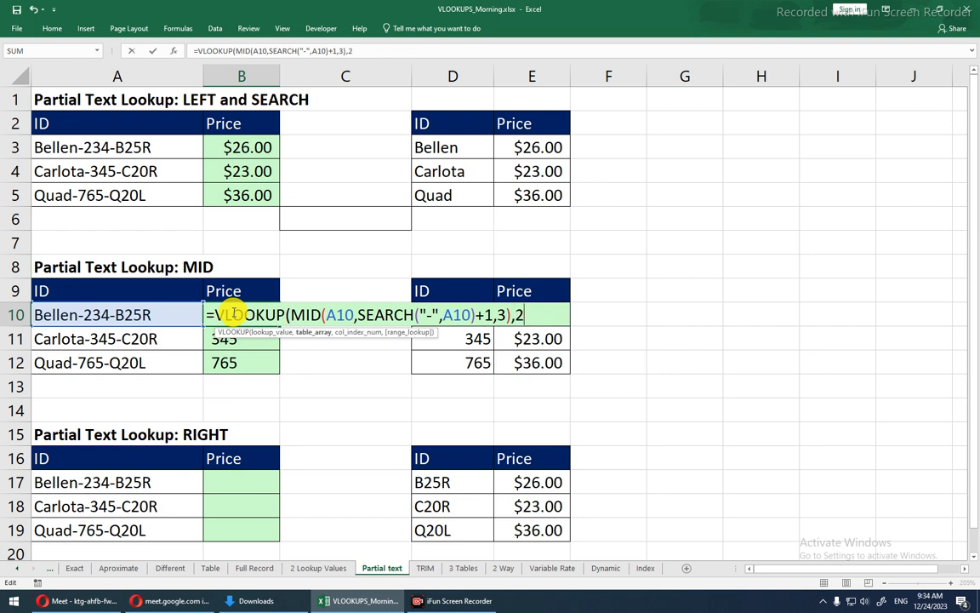
type(",0")
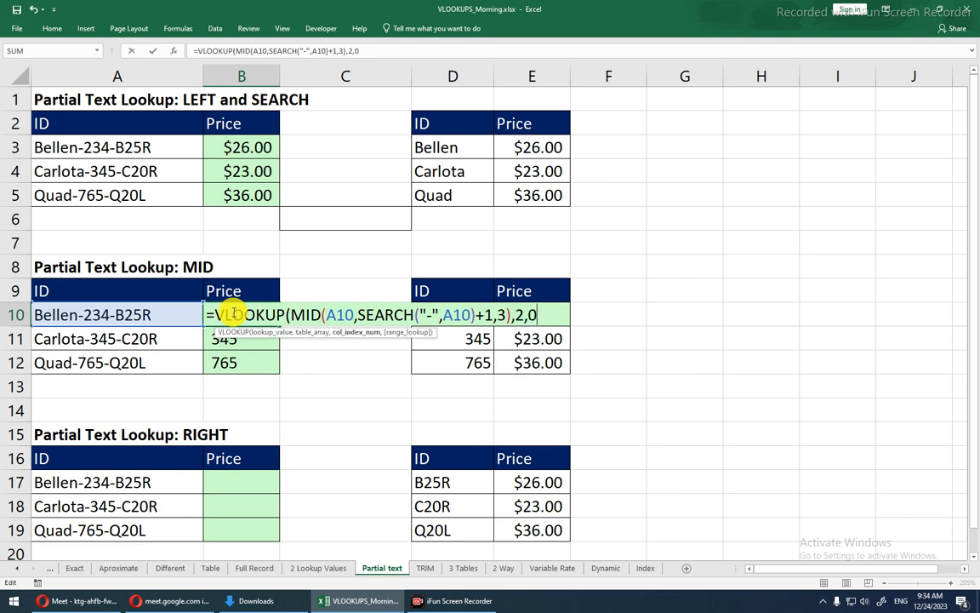
key("Return")
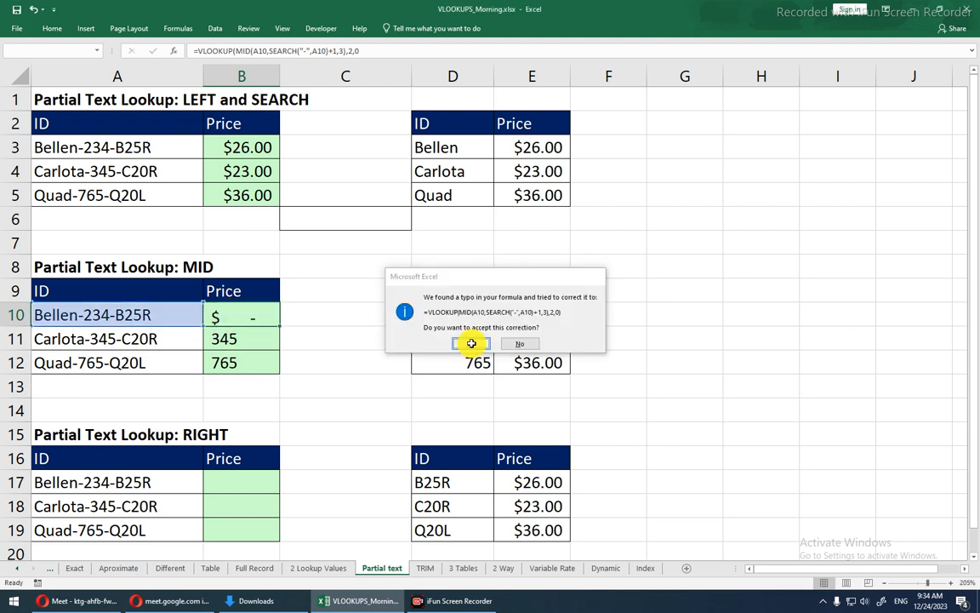
left_click(468, 344)
- Step through B10's VLOOKUP with Evaluate Formula up to the outer VLOOKUP call, and close the evaluation
key("Up")
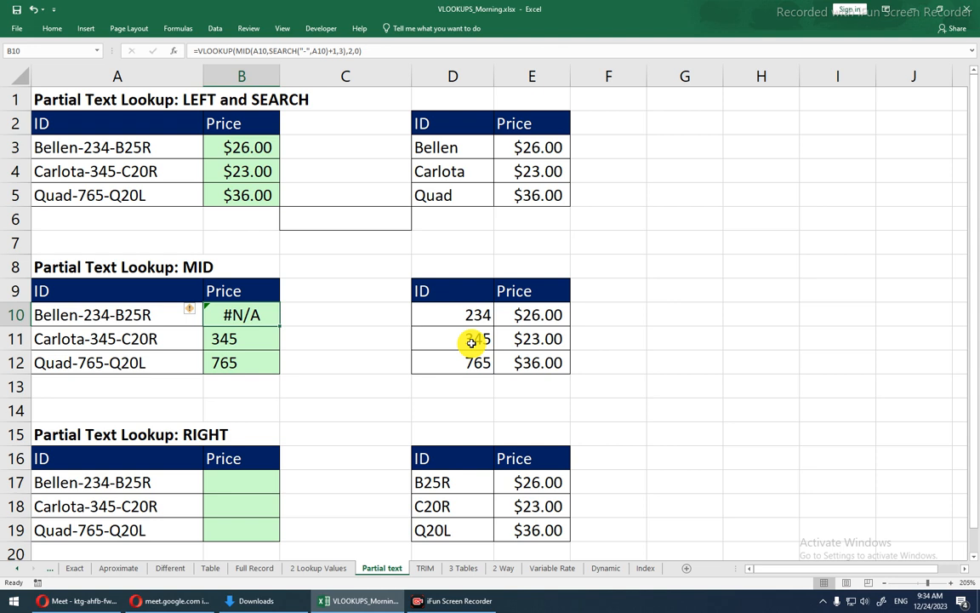
key("alt")
key("t")
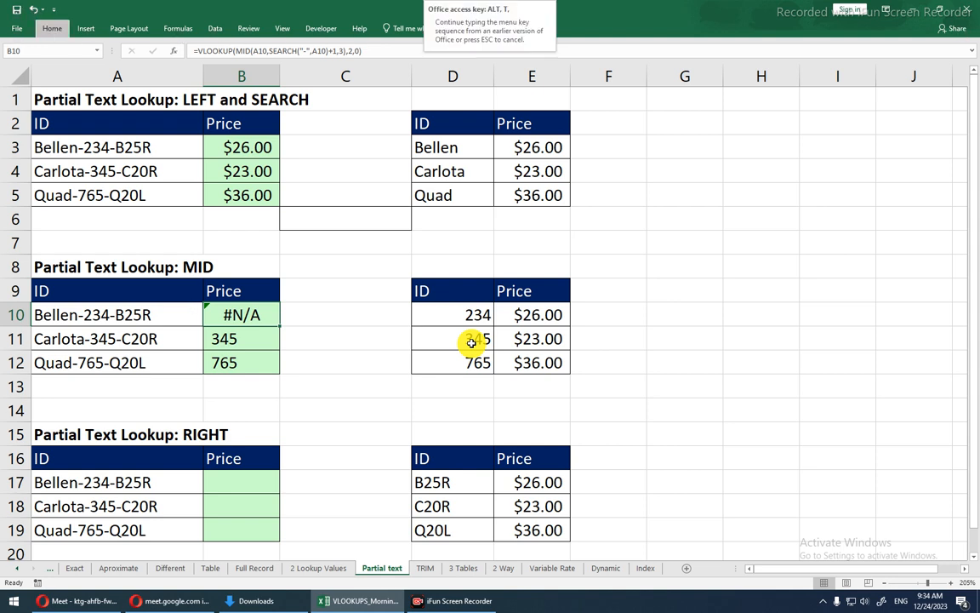
key("f")
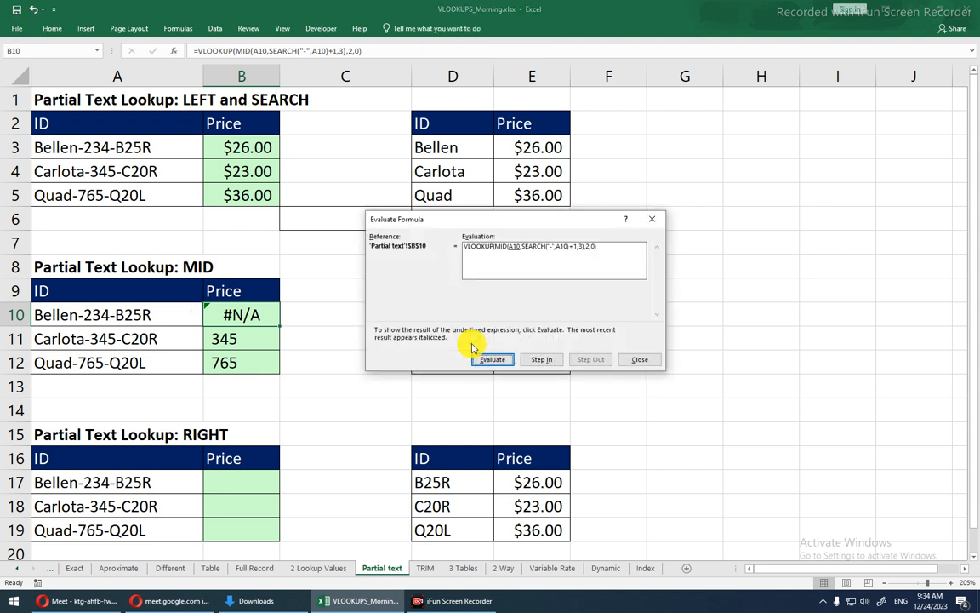
left_click(486, 361)
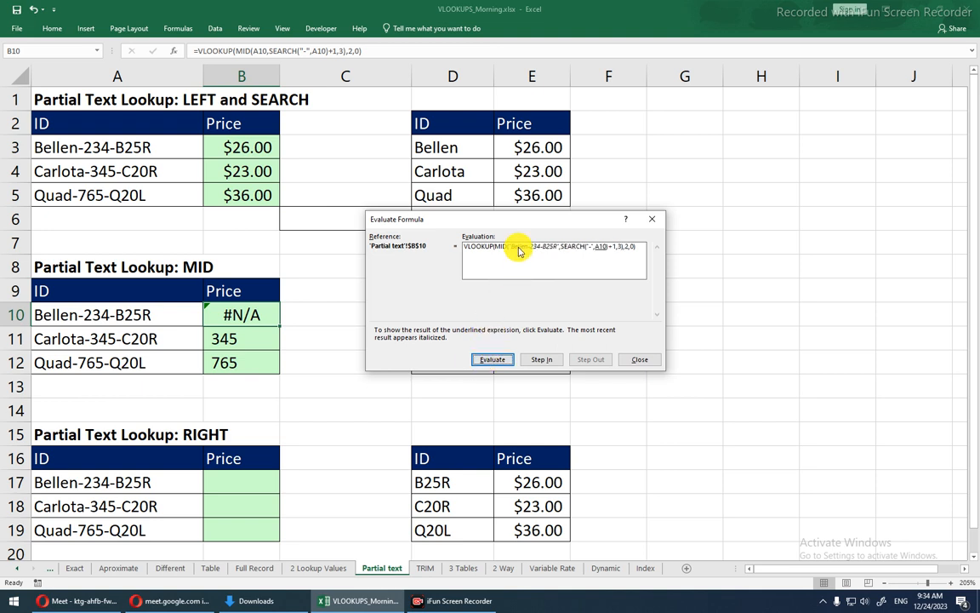
left_click(497, 361)
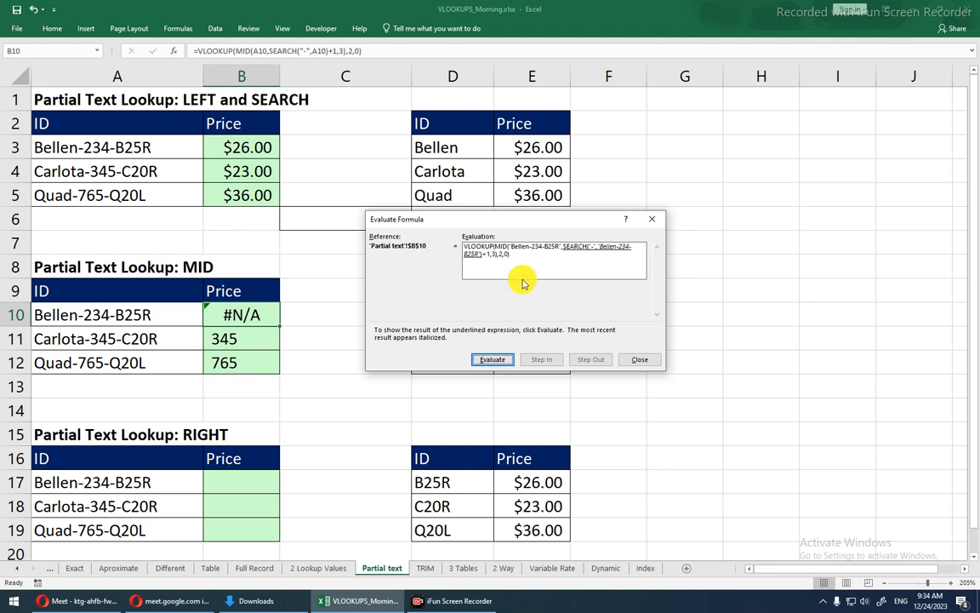
left_click(502, 361)
left_click(502, 361)
left_click(502, 361)
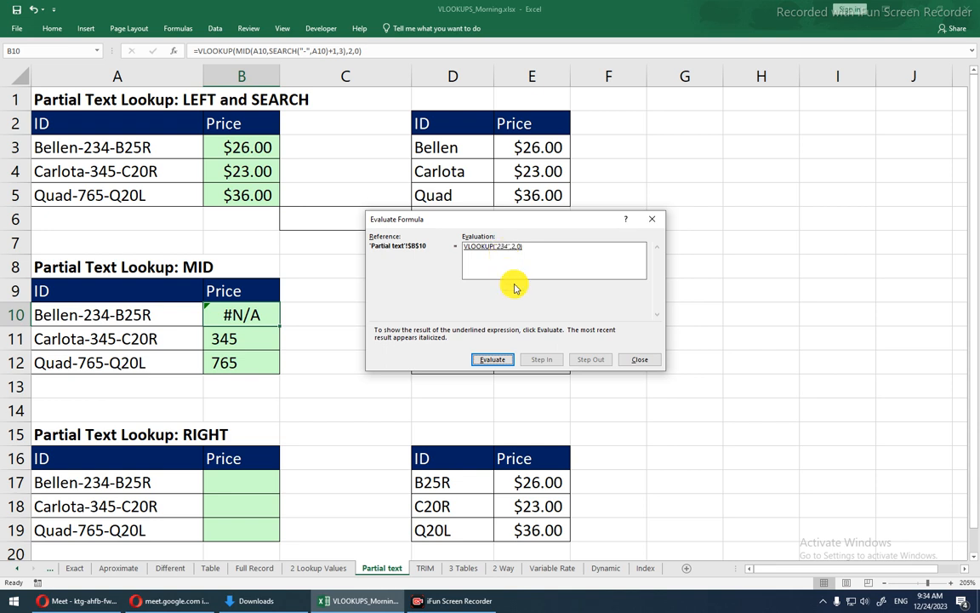
key("Escape")
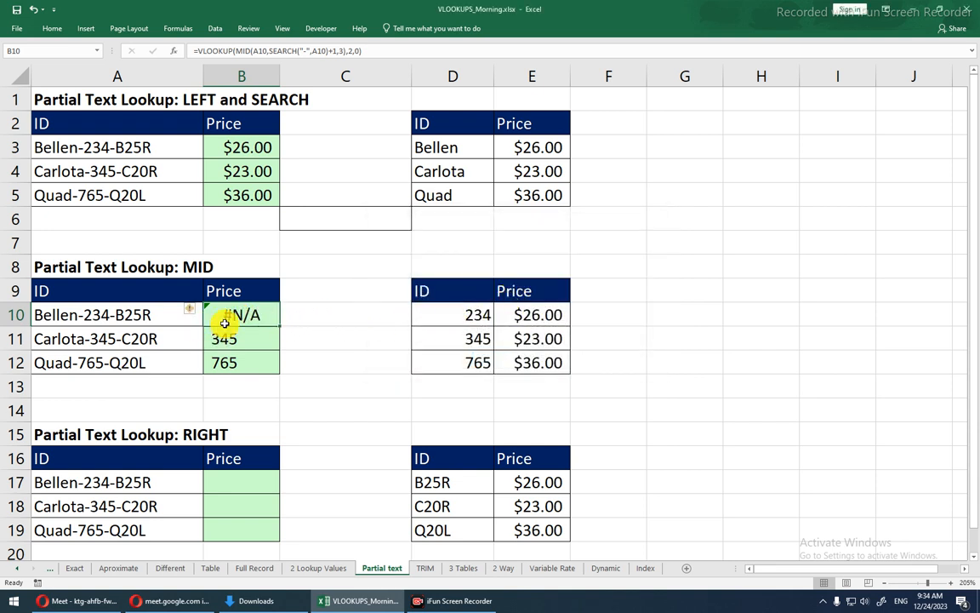
- Try to insert the ID and Price lookup table D10:E12 as the table array in B10's VLOOKUP, before the column index
double_click(224, 322)
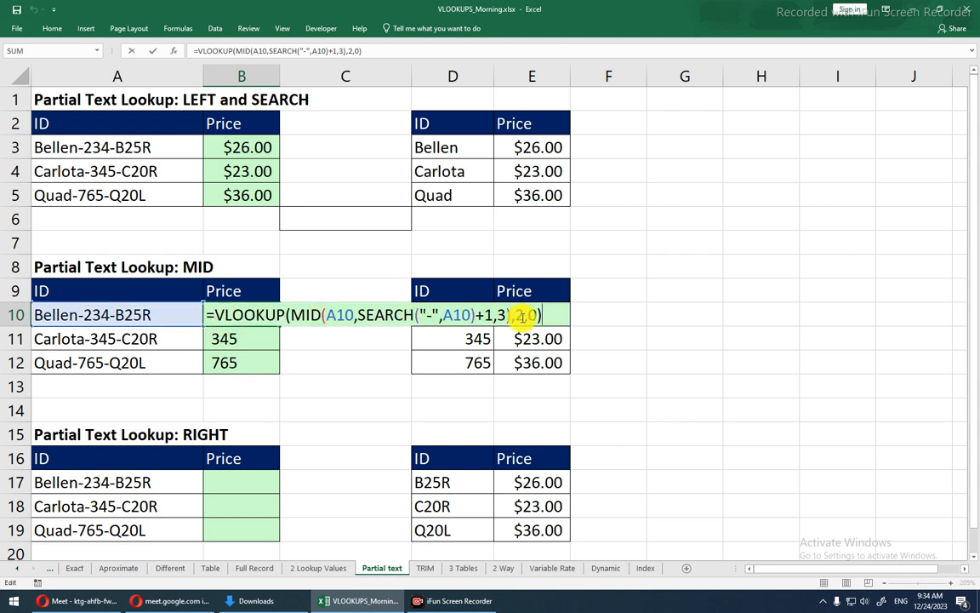
left_click(516, 316)
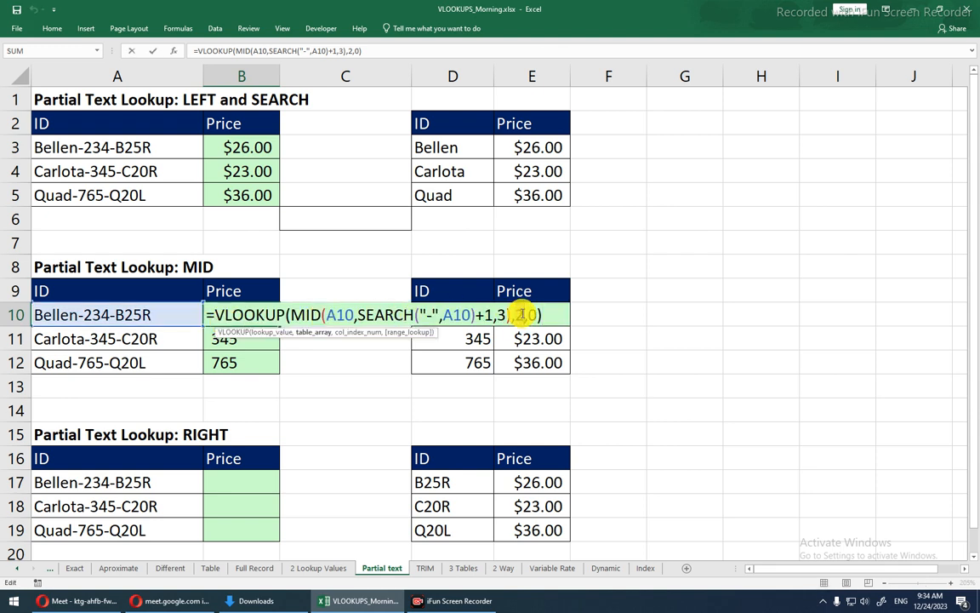
left_click(517, 315)
left_click(517, 316)
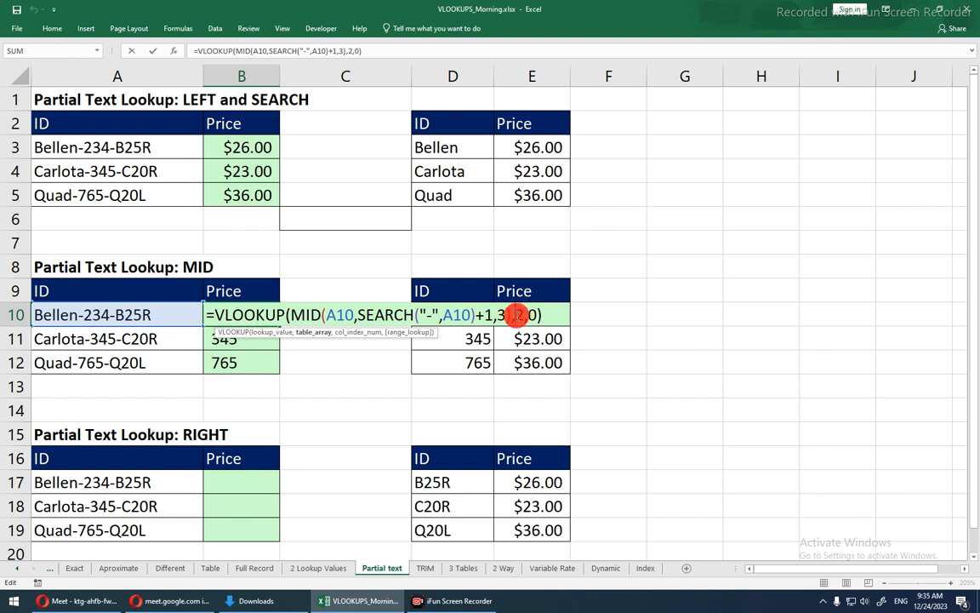
left_click(538, 365)
key("shift+Up")
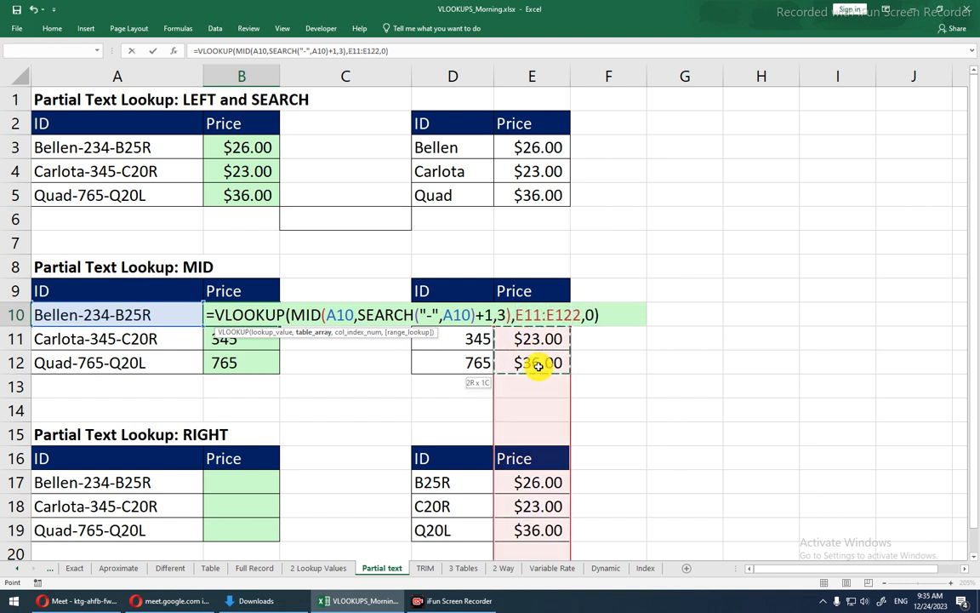
key("Up")
key("Up")
key("shift+Left")
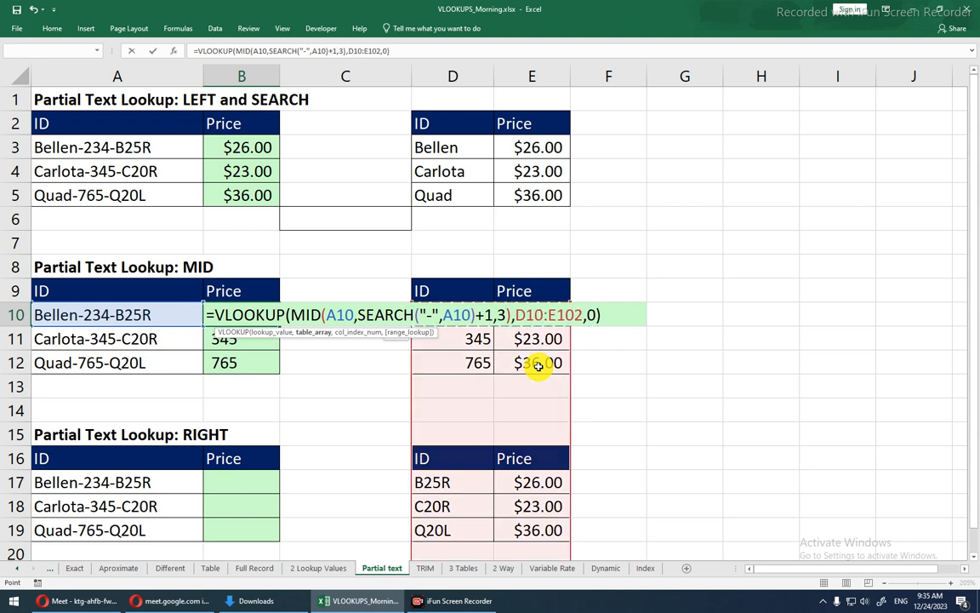
- Change the table array reference in B10's VLOOKUP to E11, delete the 2 following it, and enter the formula
key("Up")
key("Down")
key("Down")
key("Down")
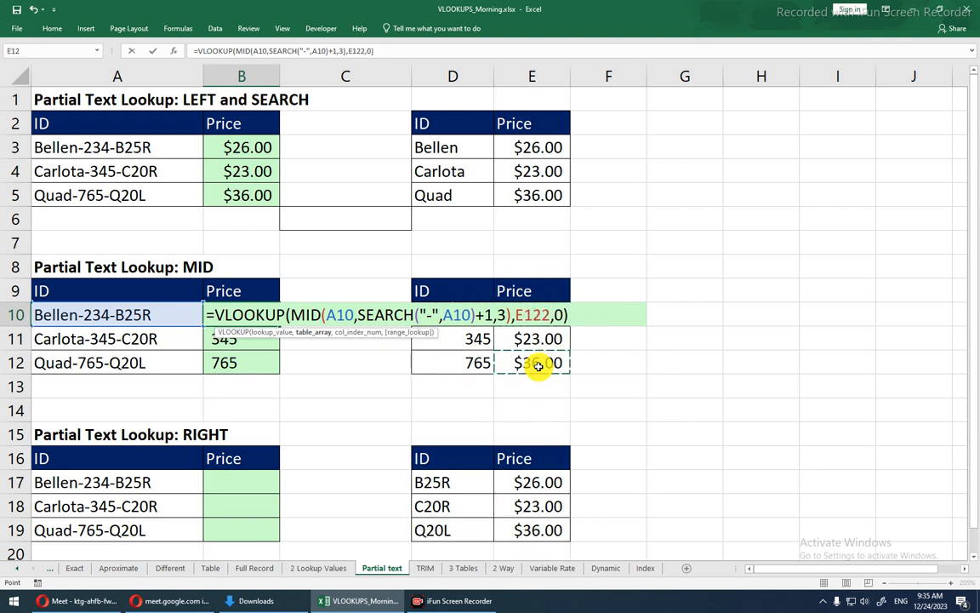
key("shift+Left")
key("Up")
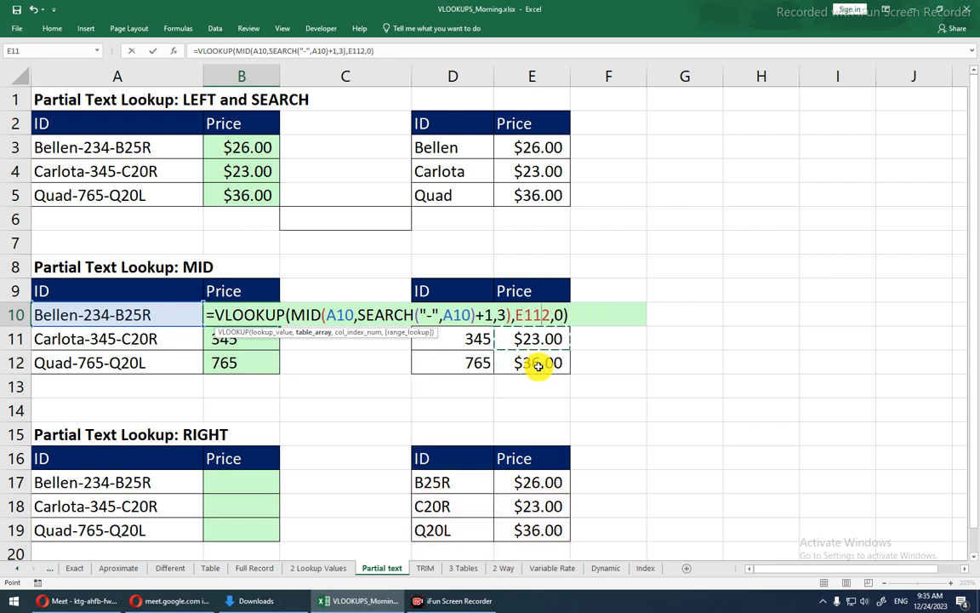
key("Delete")
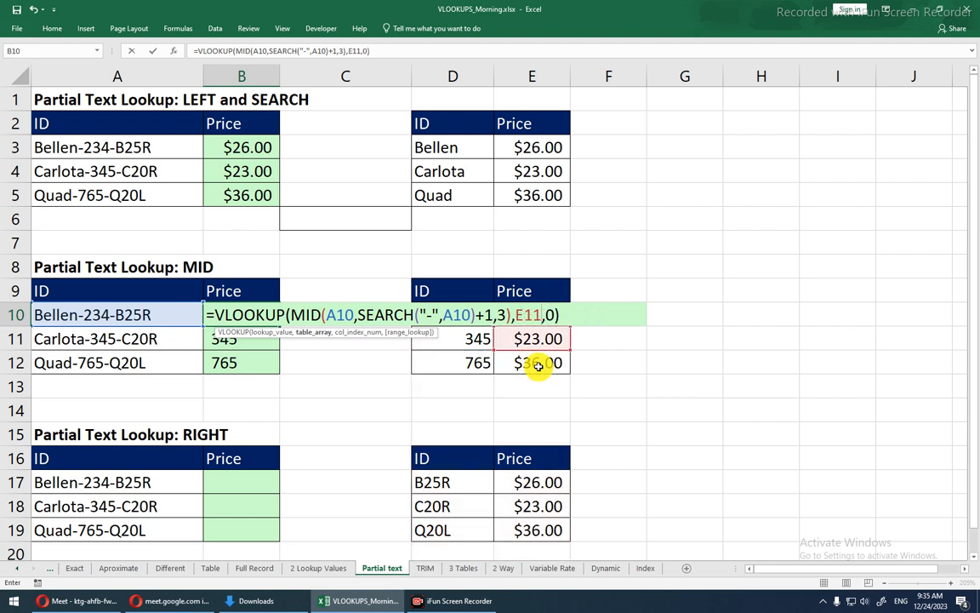
key("Left")
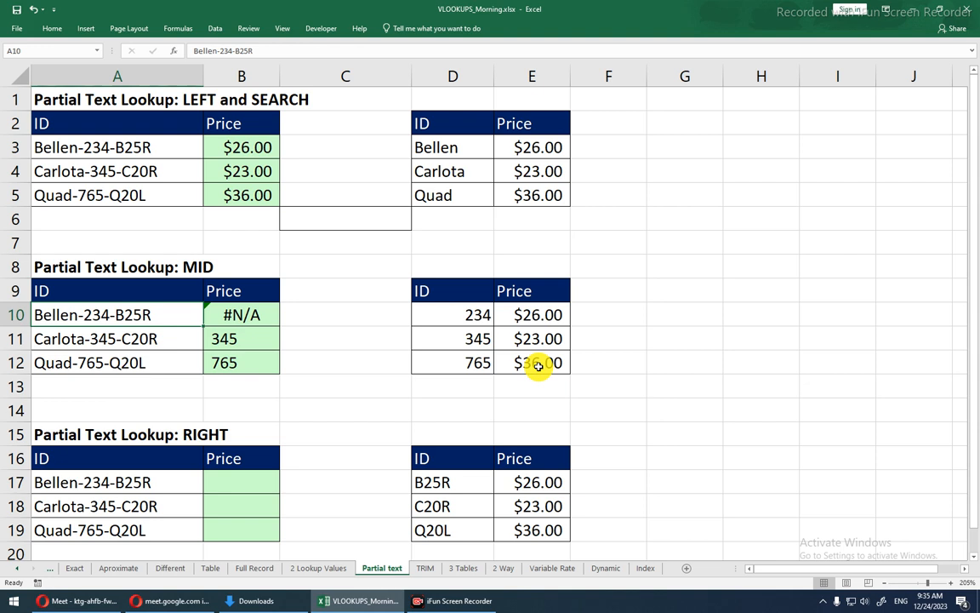
left_click(238, 315)
double_click(237, 317)
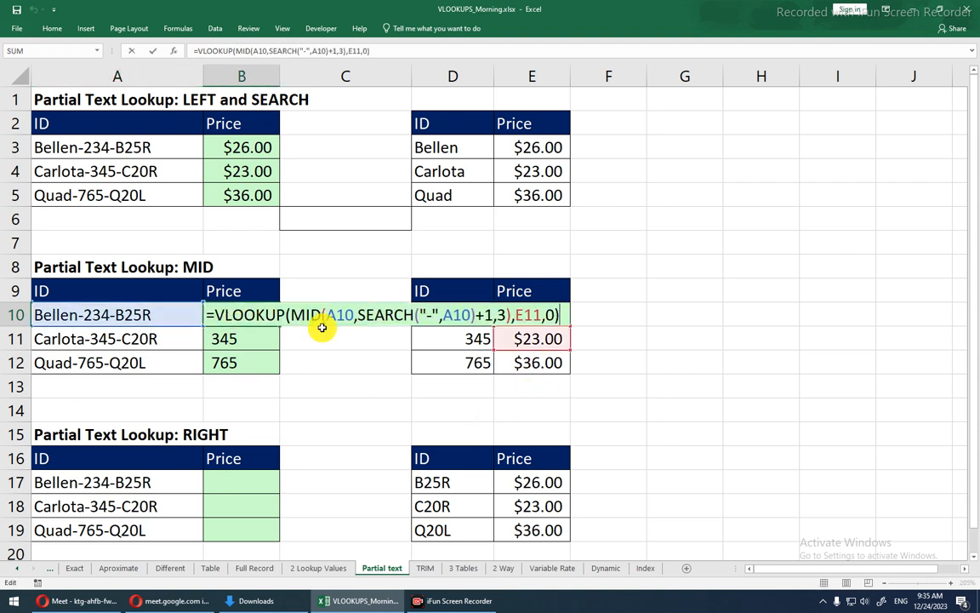
left_click(539, 315)
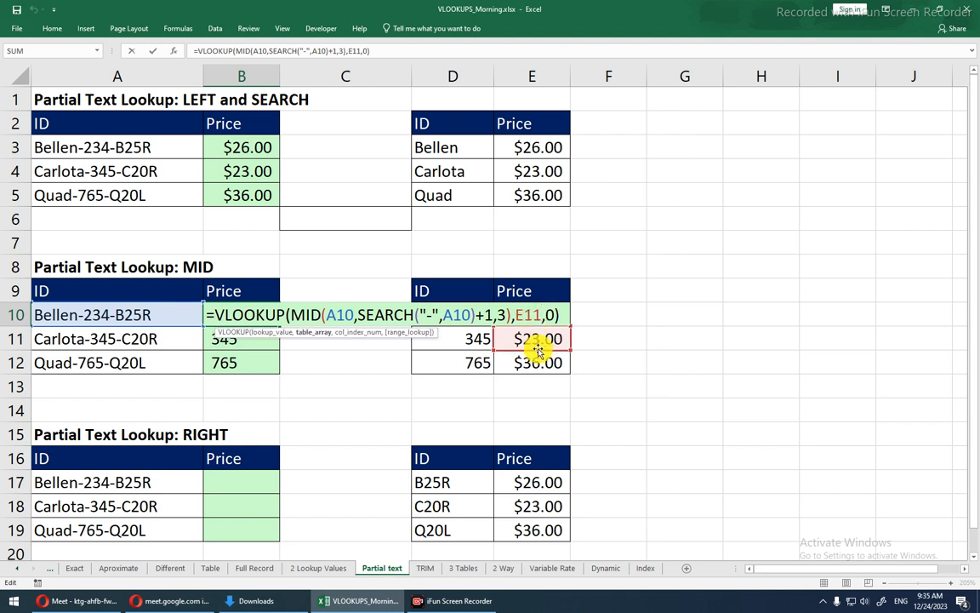
key("Home")
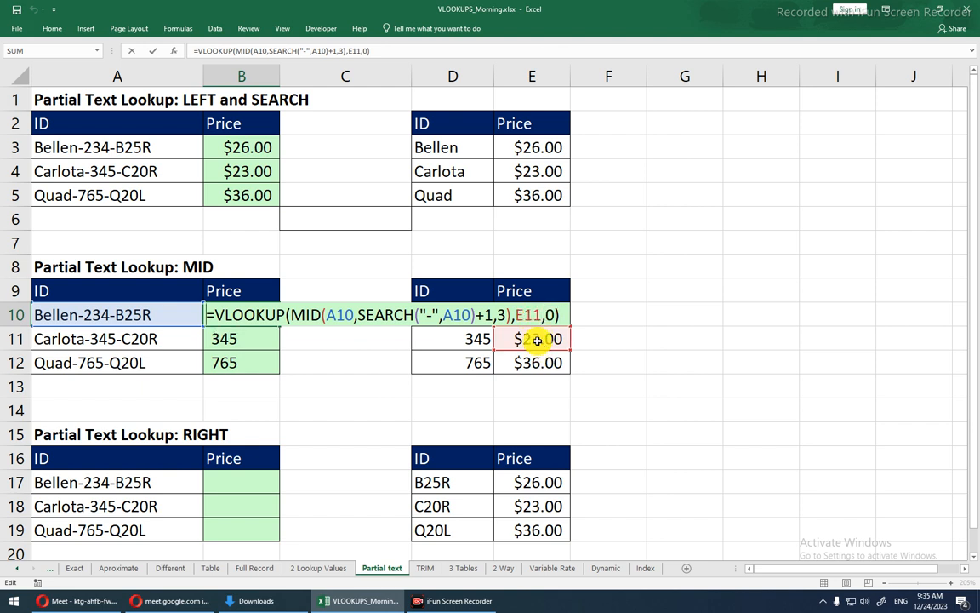
key("Escape")
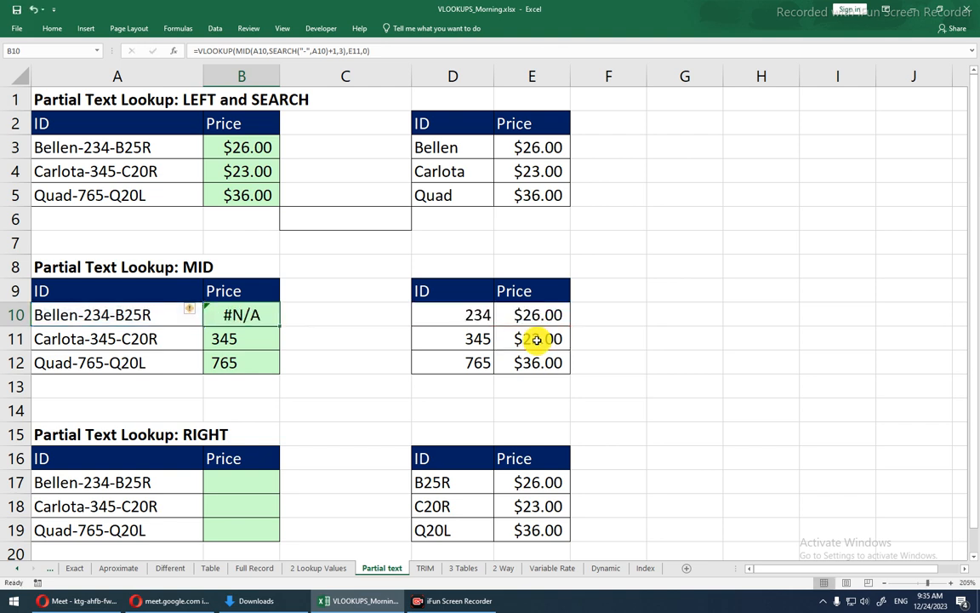
- Replace the arguments after the MID part of B10's VLOOKUP with table array D10:E12, column index 2 and match type 0
left_click(361, 50)
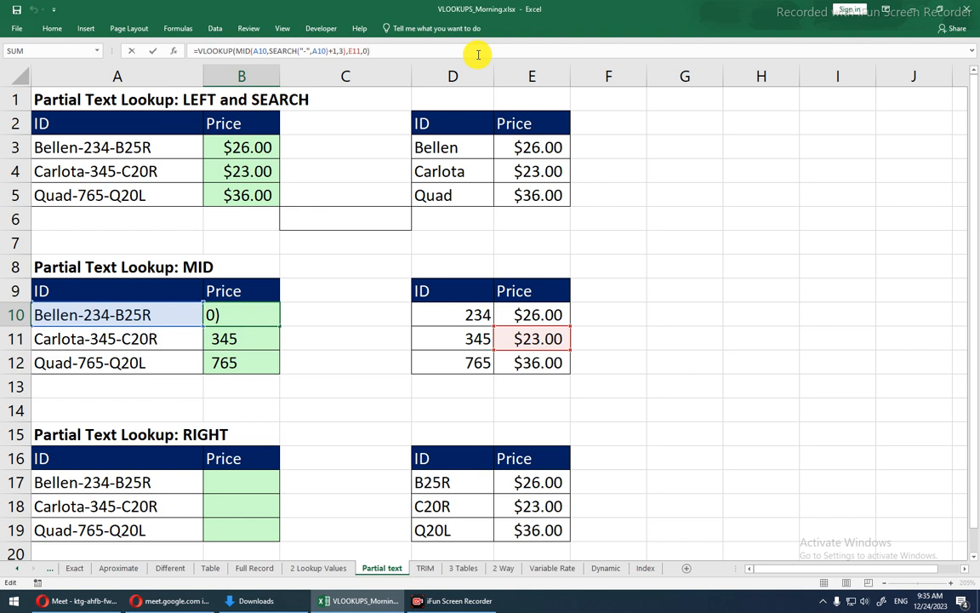
key("BackSpace")
key("BackSpace")
key("BackSpace")
key("BackSpace")
key("BackSpace")
key("BackSpace")
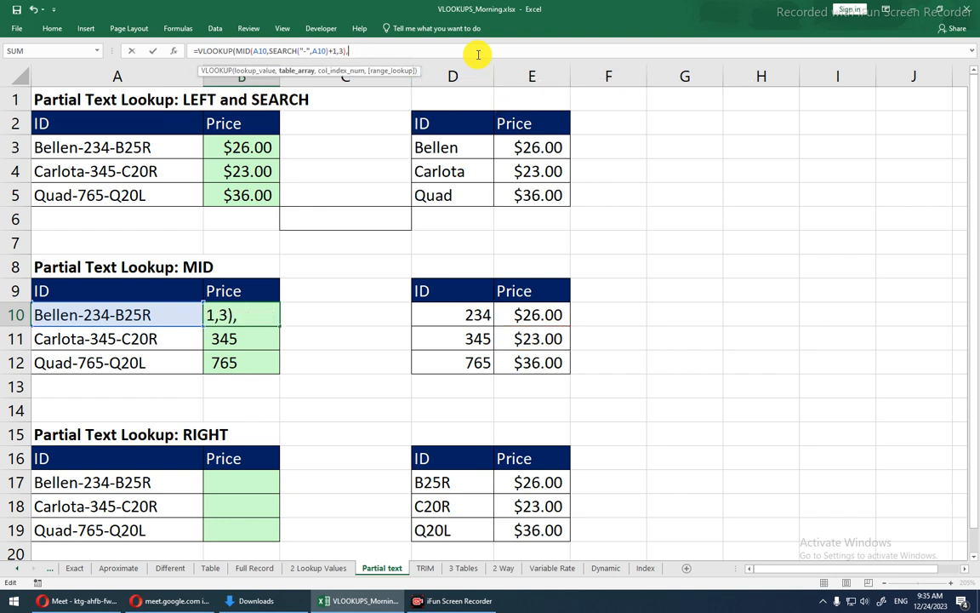
left_click_drag(459, 318, 454, 320)
key("shift+Down")
key("shift+Down")
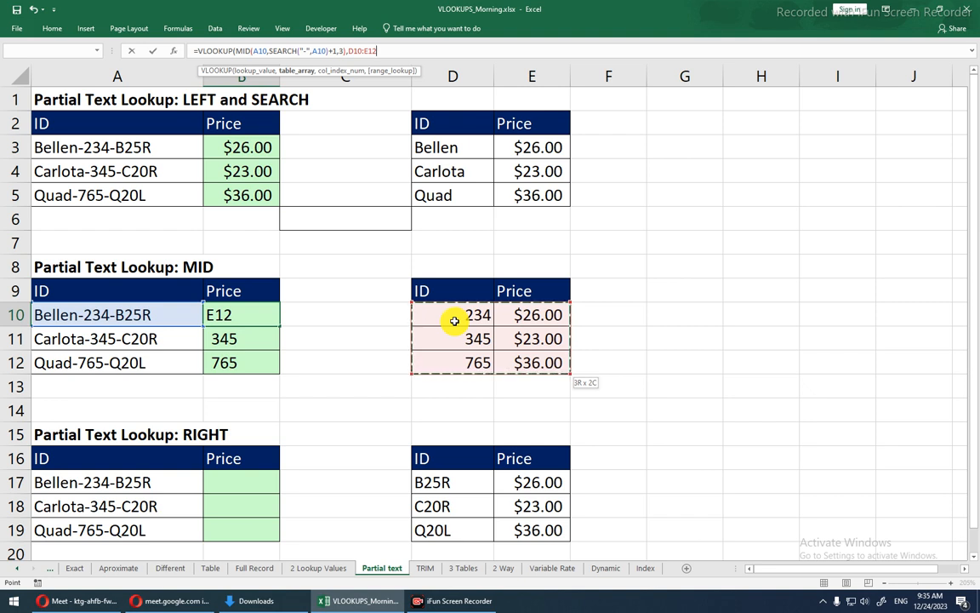
type(",0")
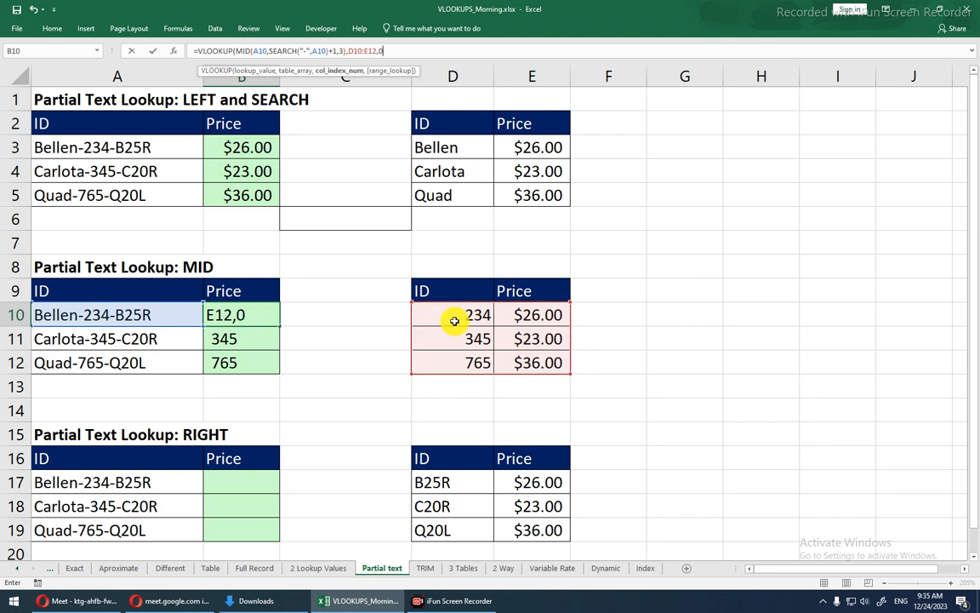
key("BackSpace")
type("2,0")
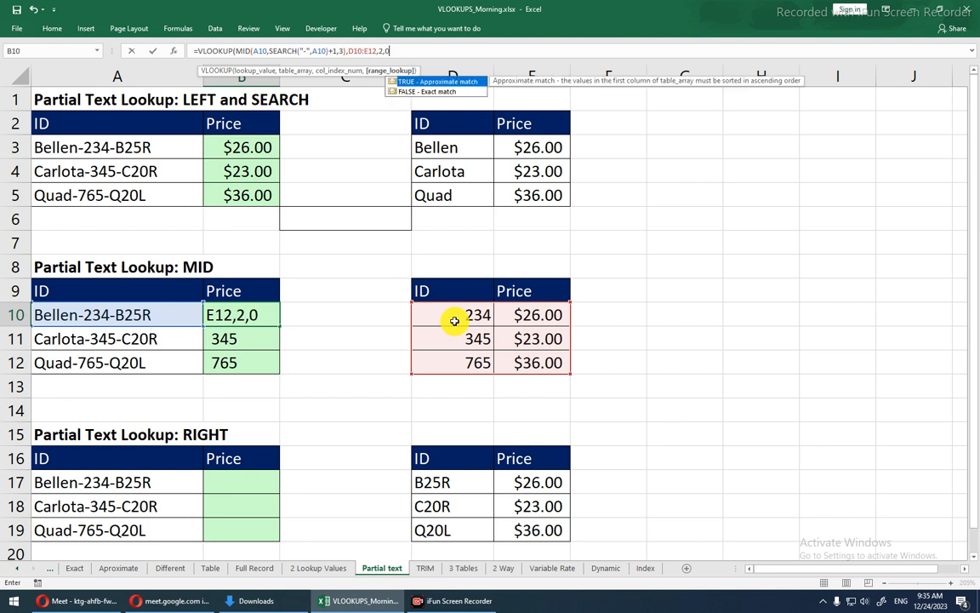
key("Return")
- Fill B10's VLOOKUP formula down to B12 and check the references in B11's copy
left_click(465, 343)
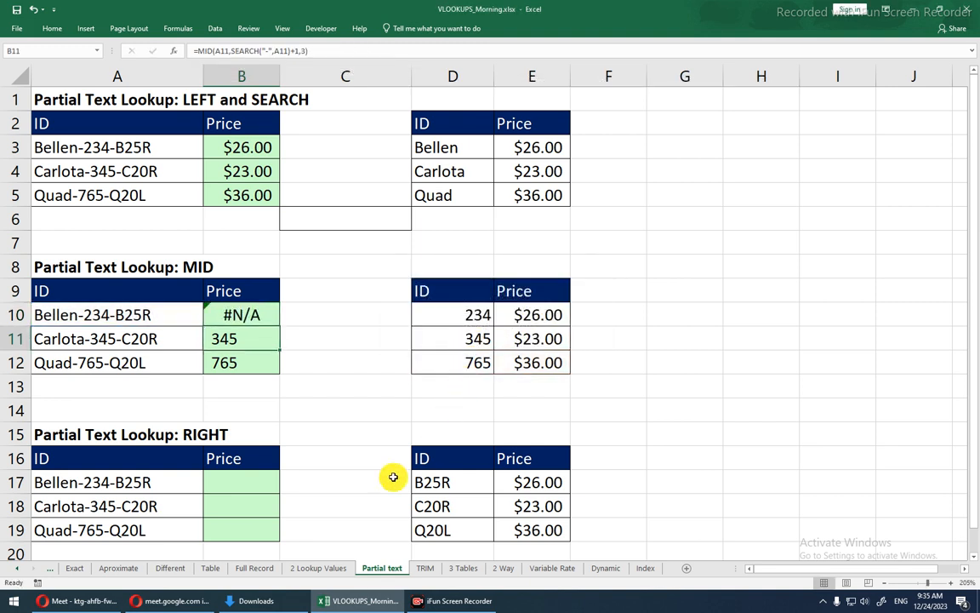
double_click(246, 316)
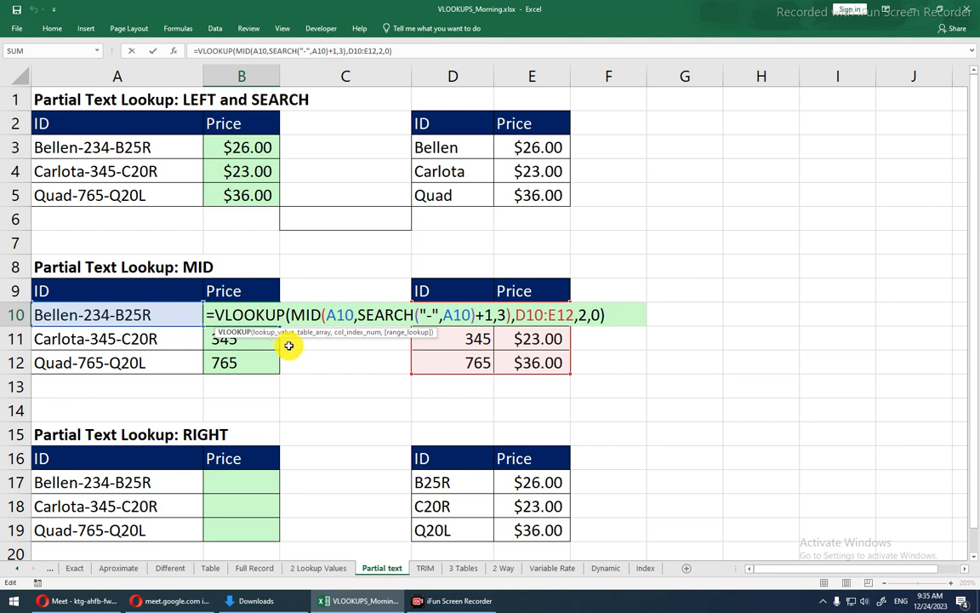
key("Escape")
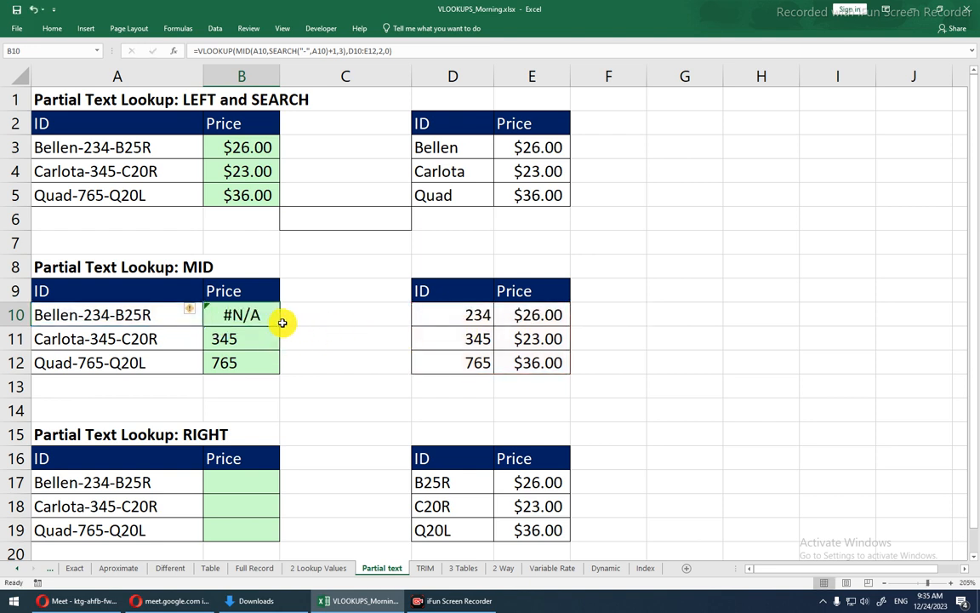
left_click_drag(281, 327, 273, 365)
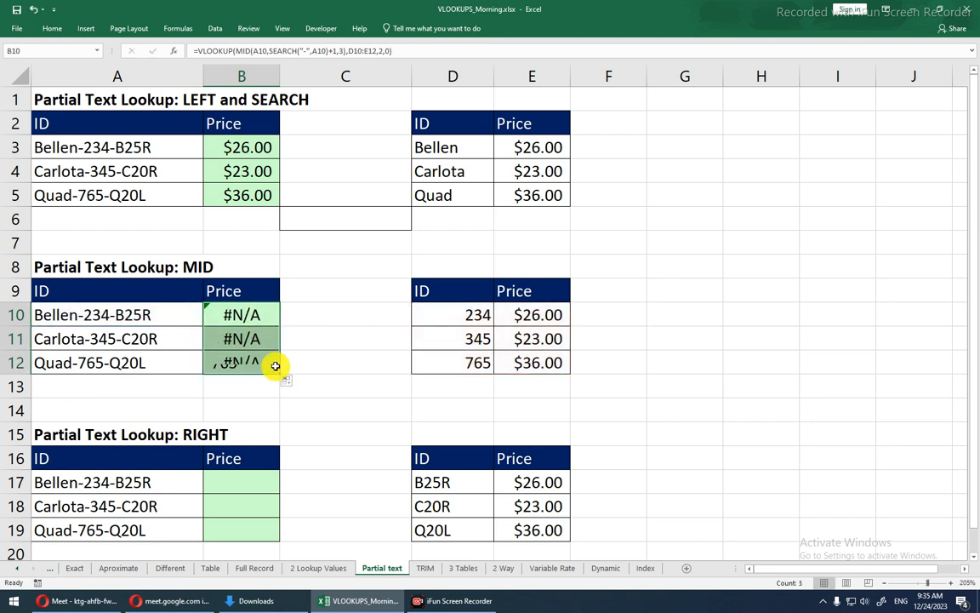
double_click(270, 341)
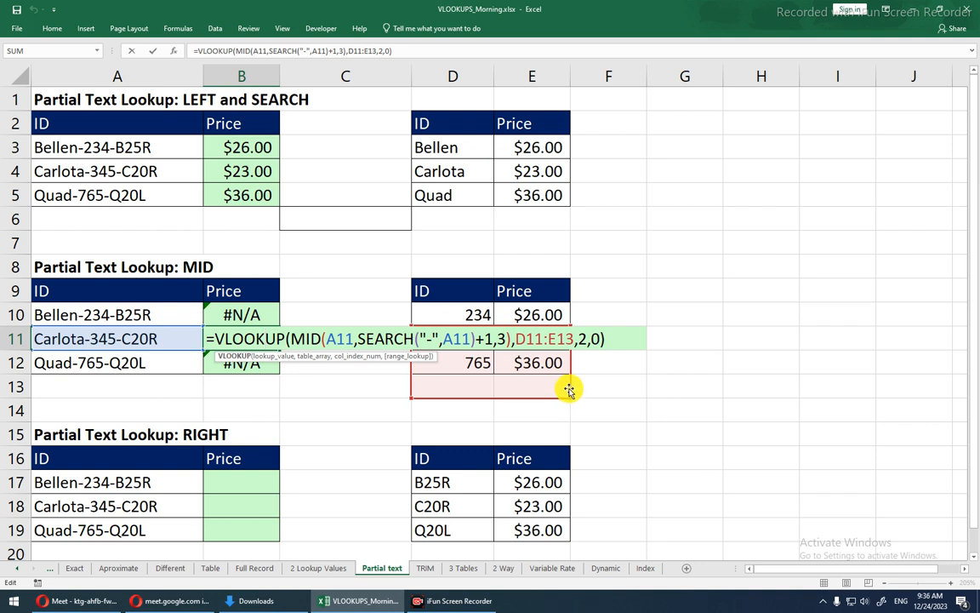
key("ctrl+Return")
- Make the table array in B10's VLOOKUP absolute as $D$10:$E$12 and enter the formula
left_click(260, 314)
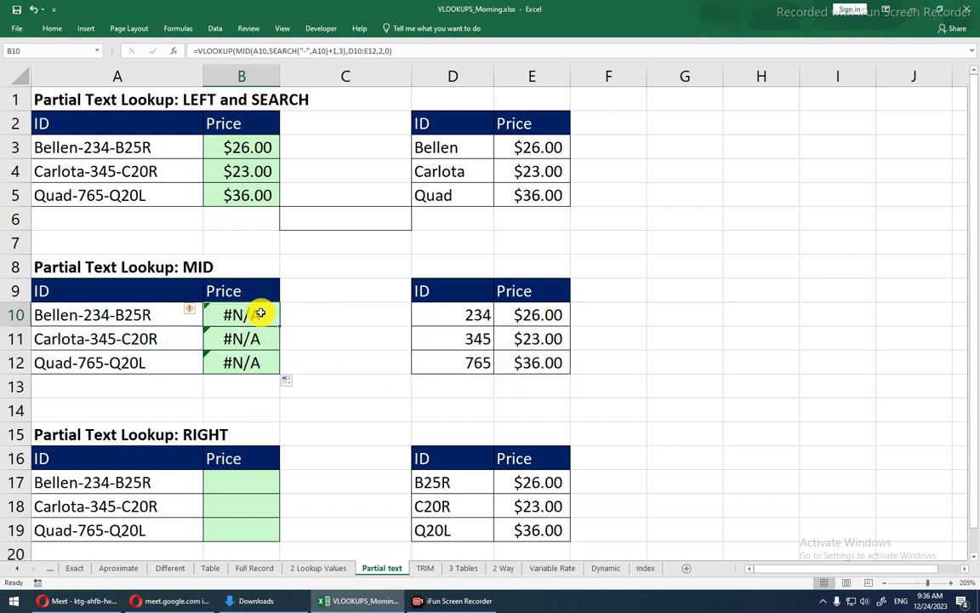
double_click(261, 314)
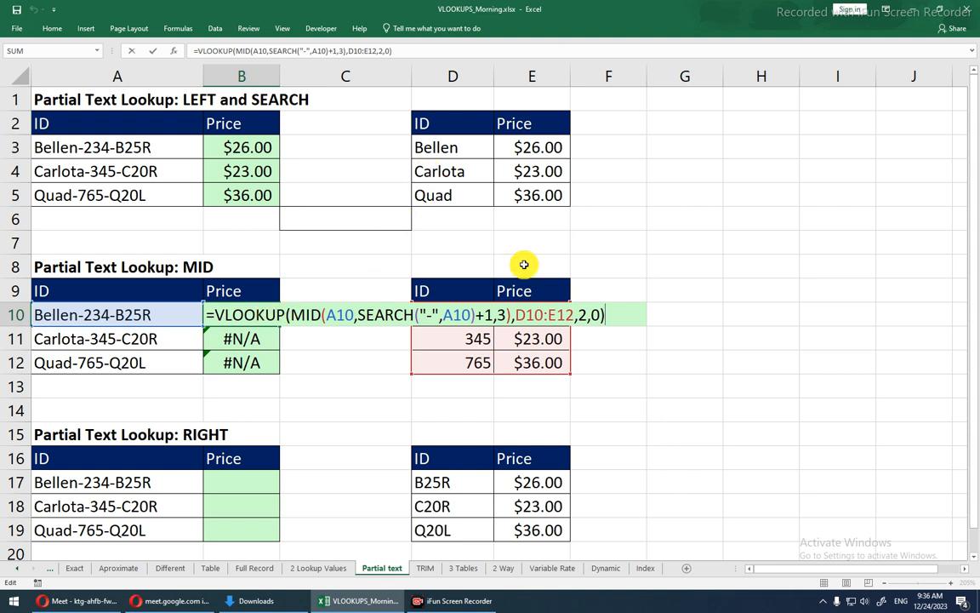
left_click(573, 316)
left_click_drag(514, 316, 573, 316)
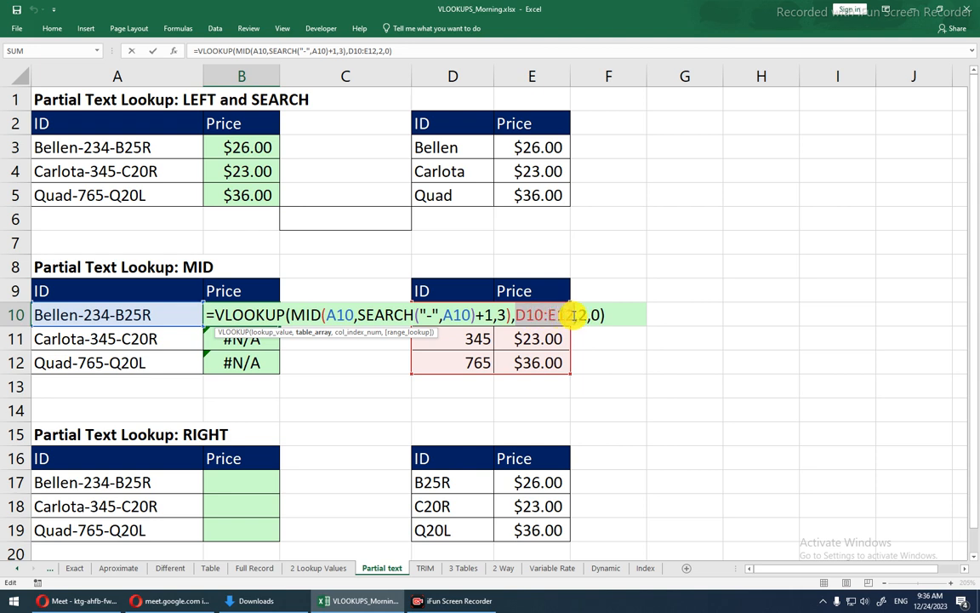
left_click(575, 315)
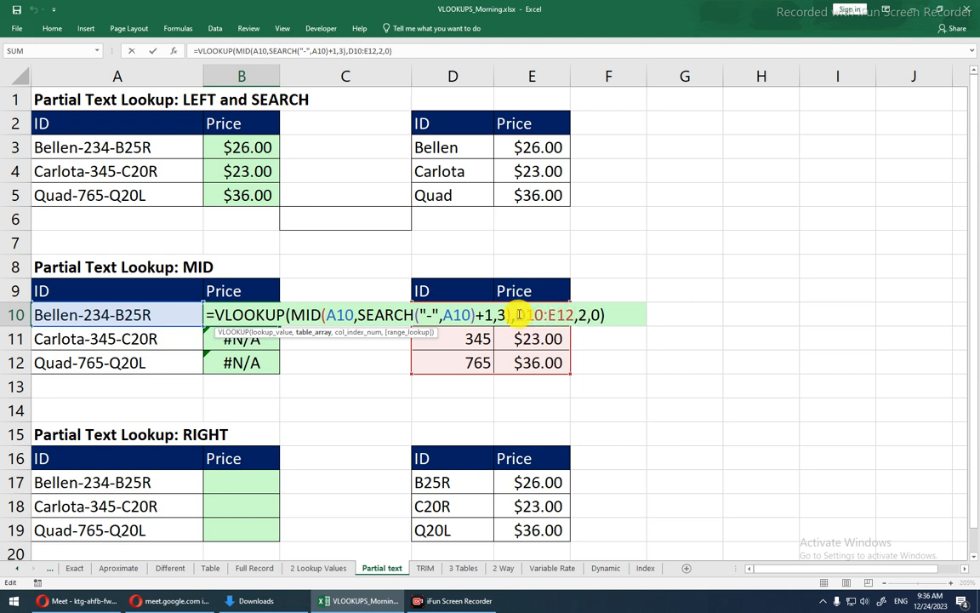
left_click_drag(517, 315, 570, 317)
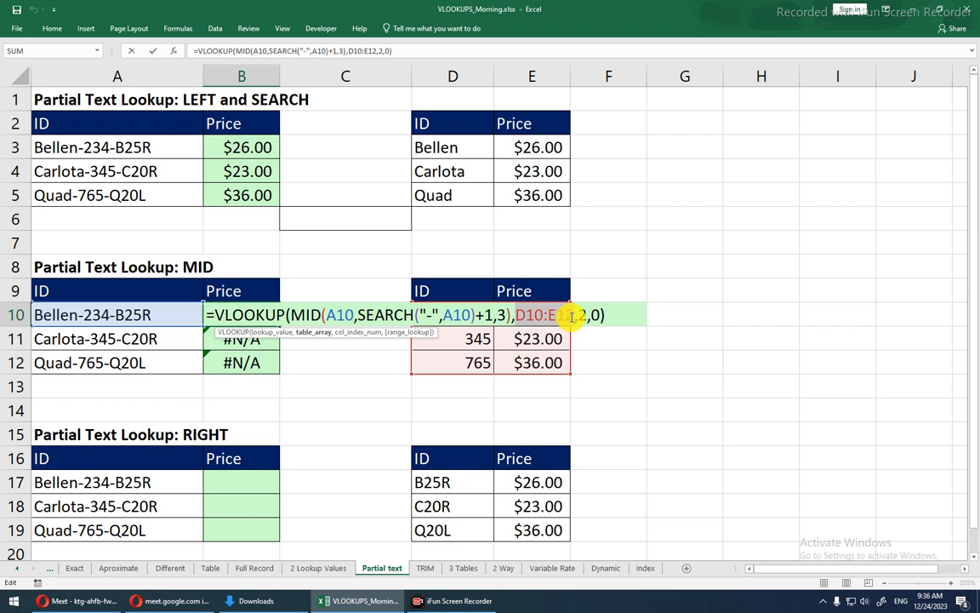
key("F4")
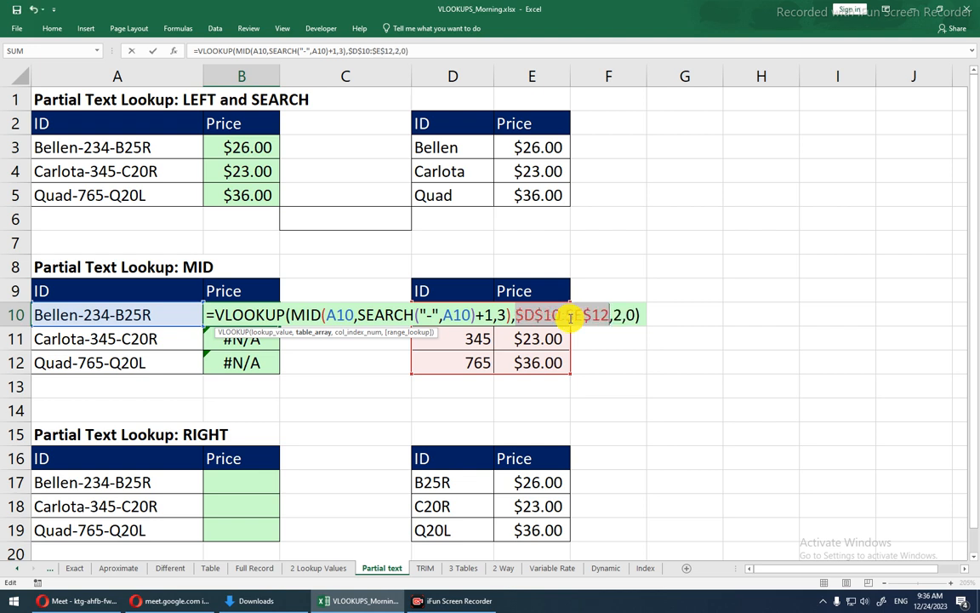
key("Return")
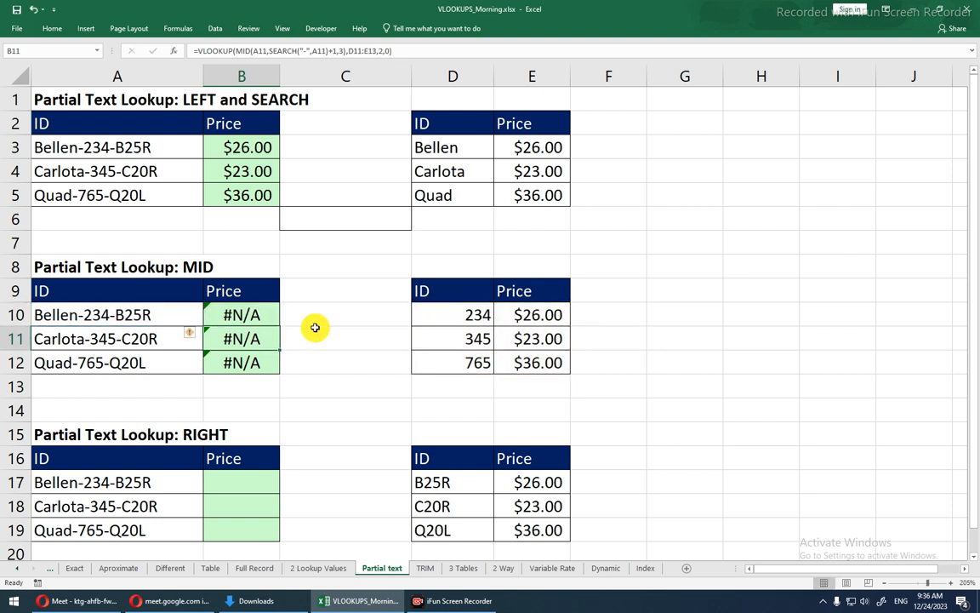
left_click(271, 316)
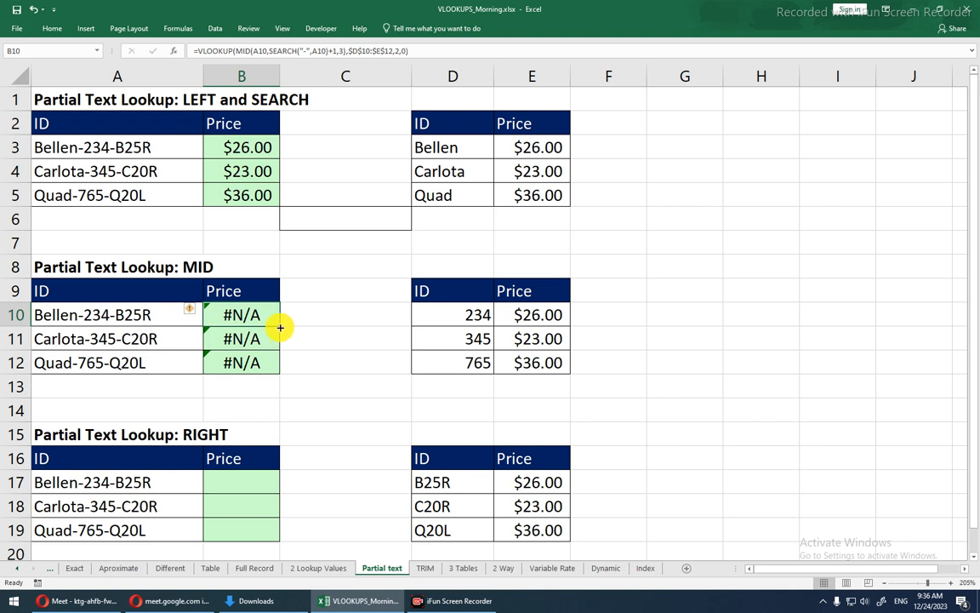
- Reduce B11's formula to =MID(A11,SEARCH("-",A11)+1,3) by removing the VLOOKUP parts, and fill it down to B12
left_click(255, 339)
double_click(253, 340)
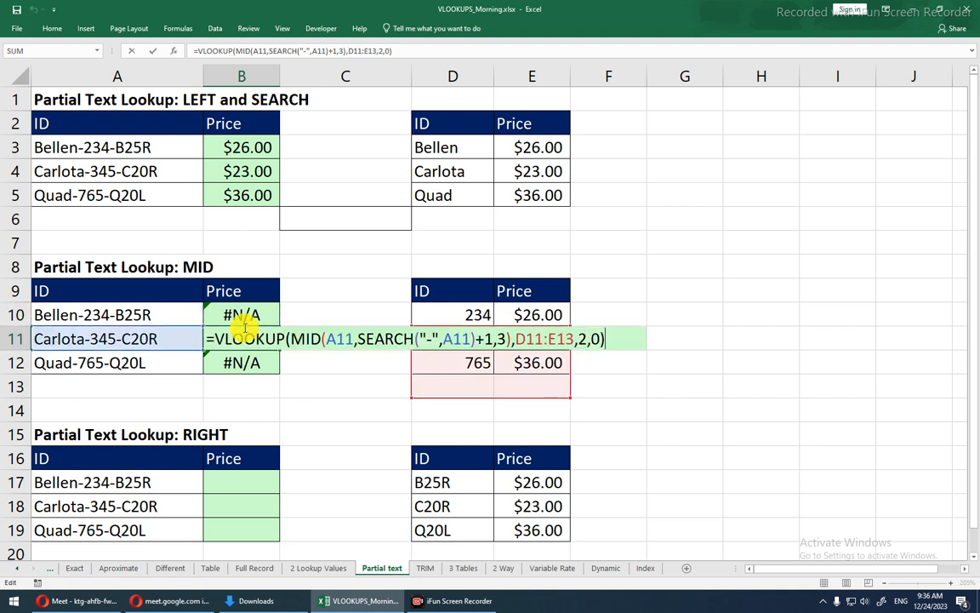
left_click_drag(289, 339, 218, 337)
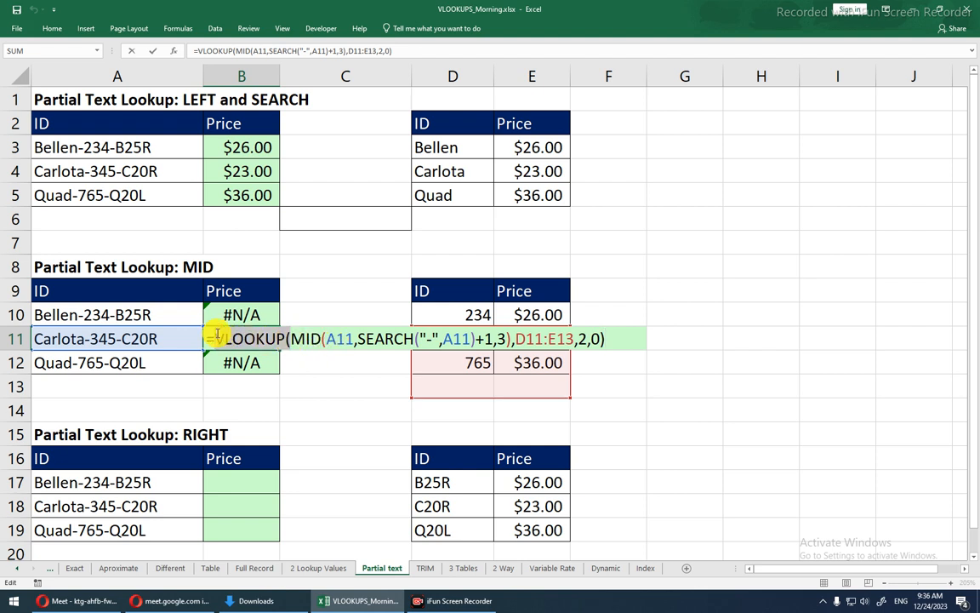
key("BackSpace")
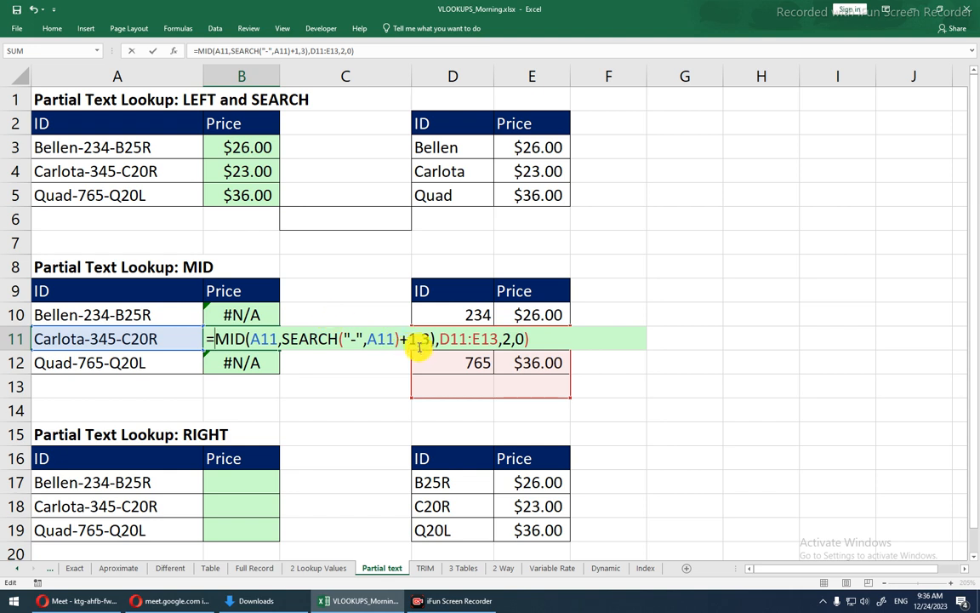
left_click_drag(437, 340, 633, 349)
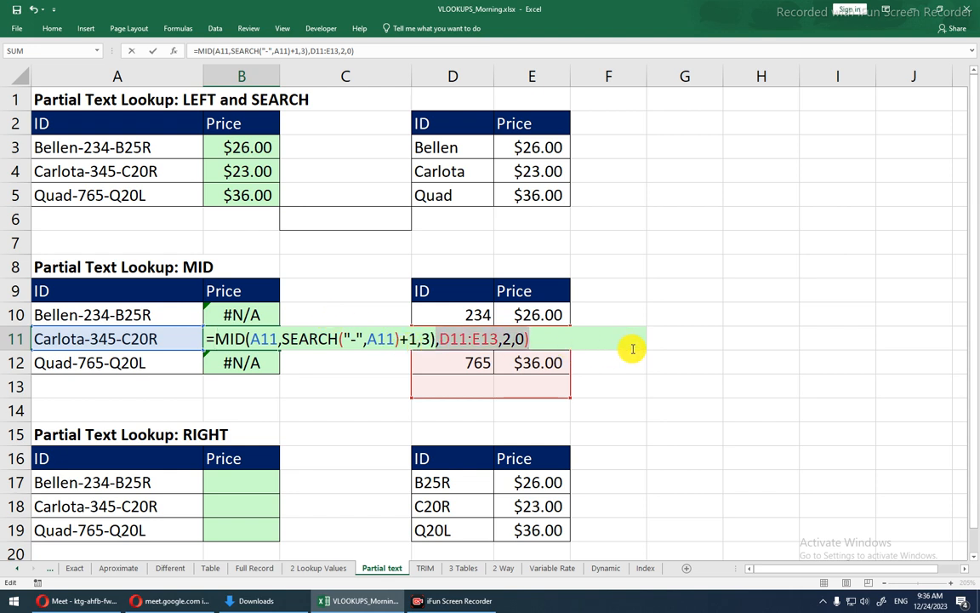
key("BackSpace")
key("Return")
key("Up")
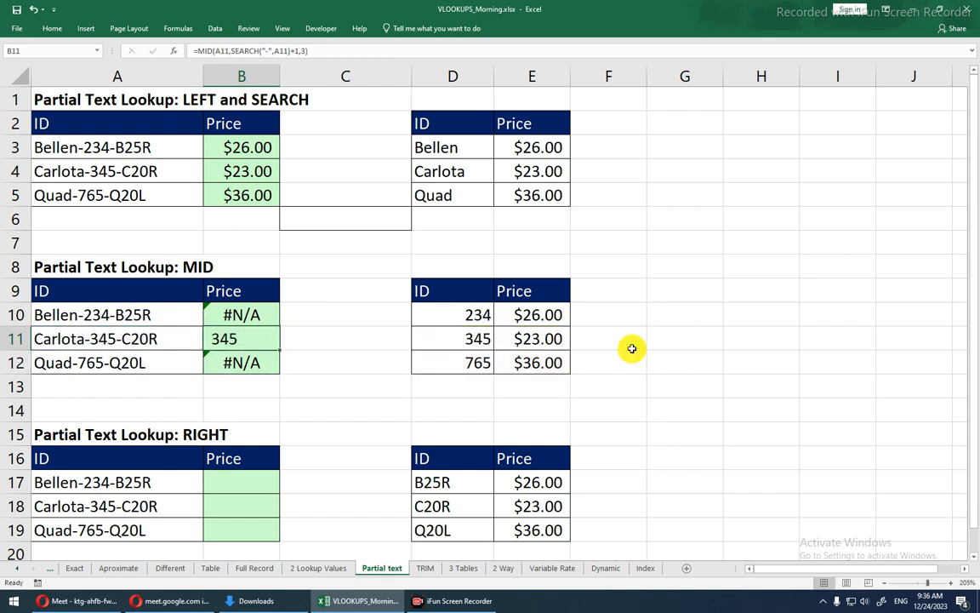
key("shift+Down")
key("ctrl+d")
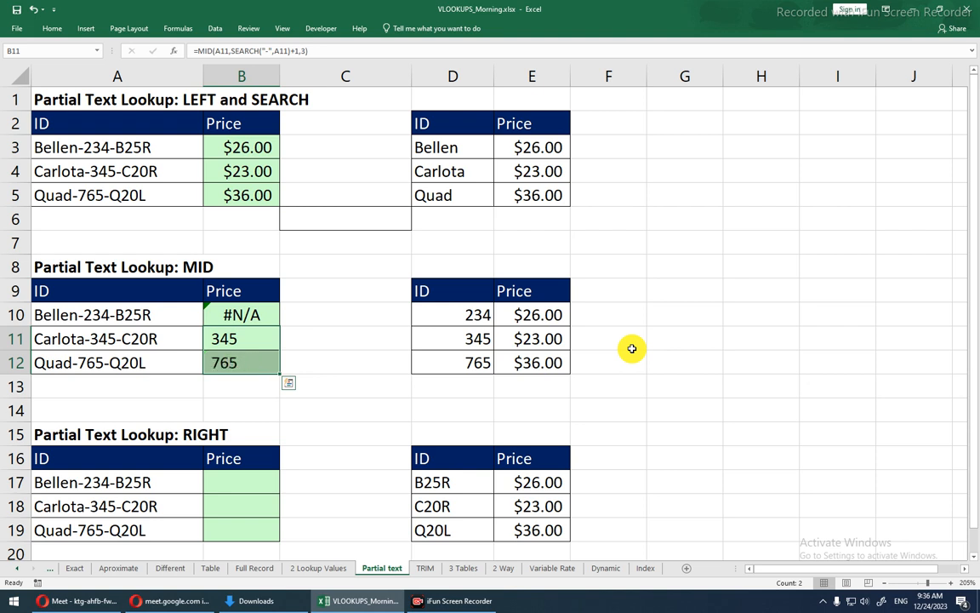
- Compare the IDs extracted by MID in B11:B12 with the lookup table's IDs in D10:D12
left_click(264, 341)
left_click(477, 339)
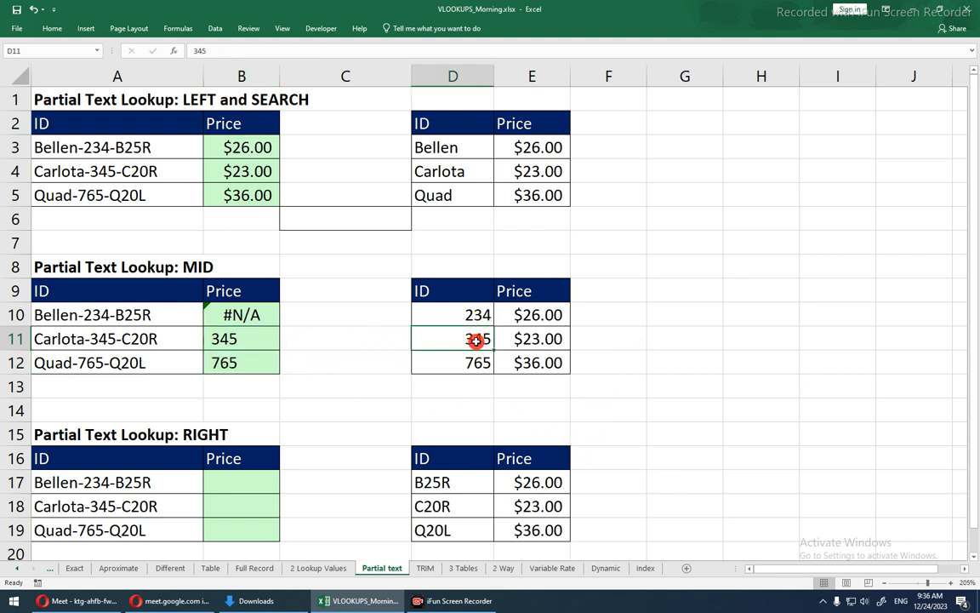
left_click(254, 364)
left_click_drag(477, 315, 521, 362)
left_click_drag(334, 410, 326, 393)
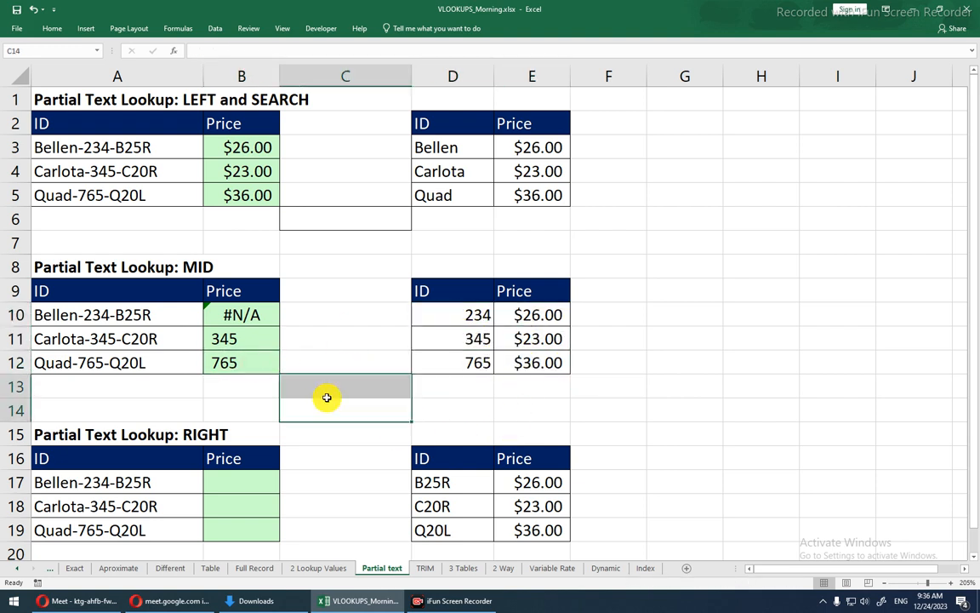
left_click(245, 392)
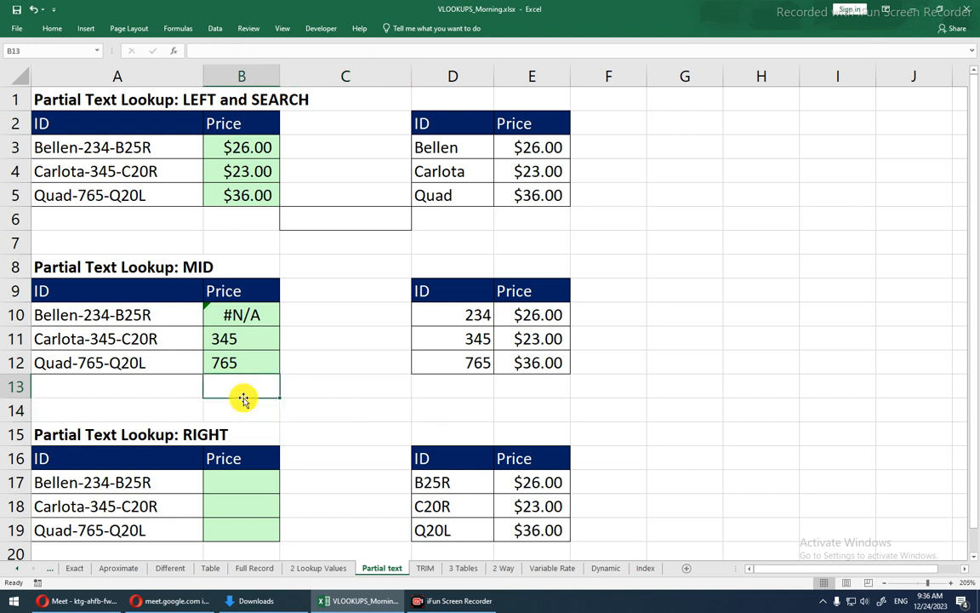
double_click(611, 383)
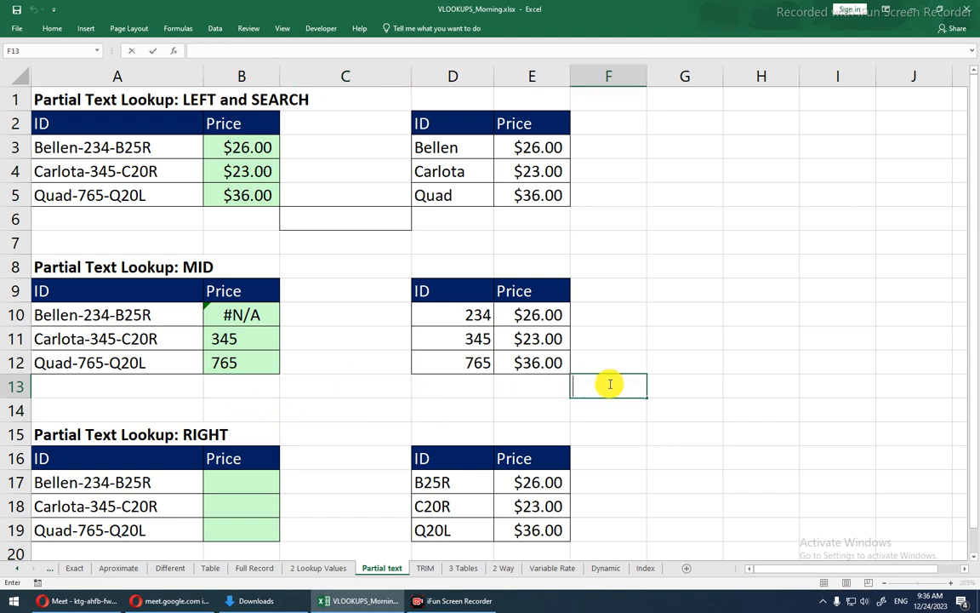
left_click(594, 417)
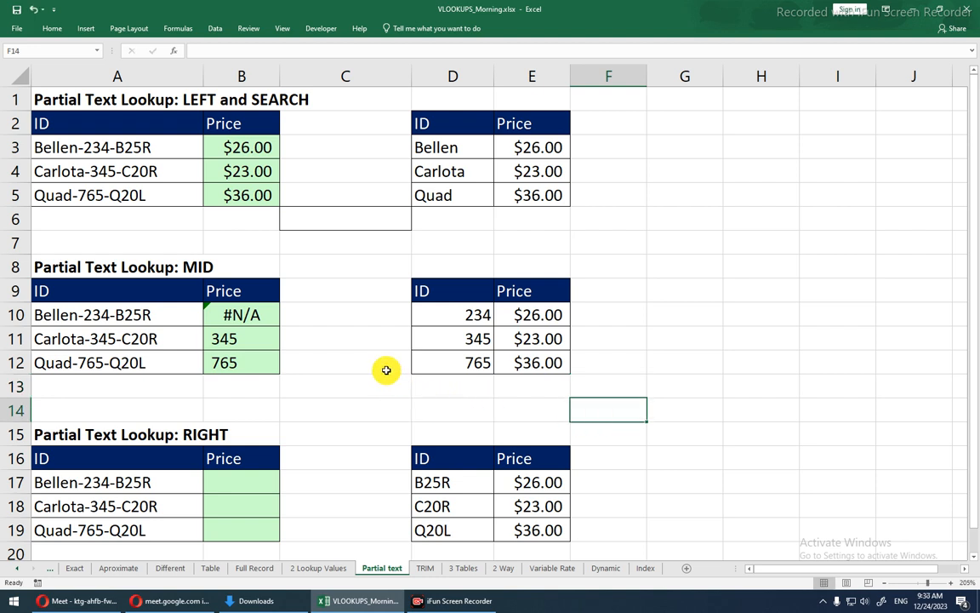
left_click(252, 346)
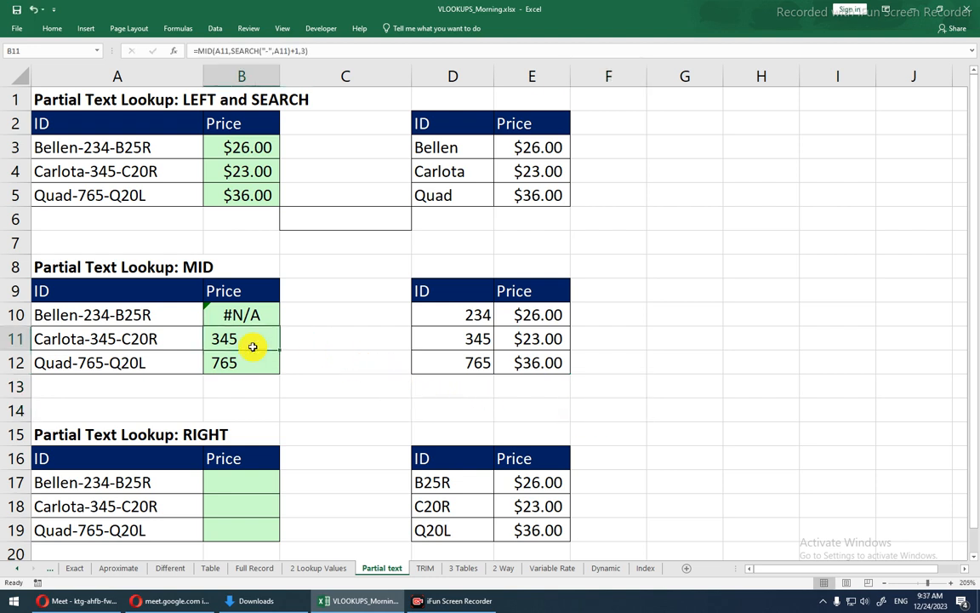
left_click_drag(440, 322, 446, 356)
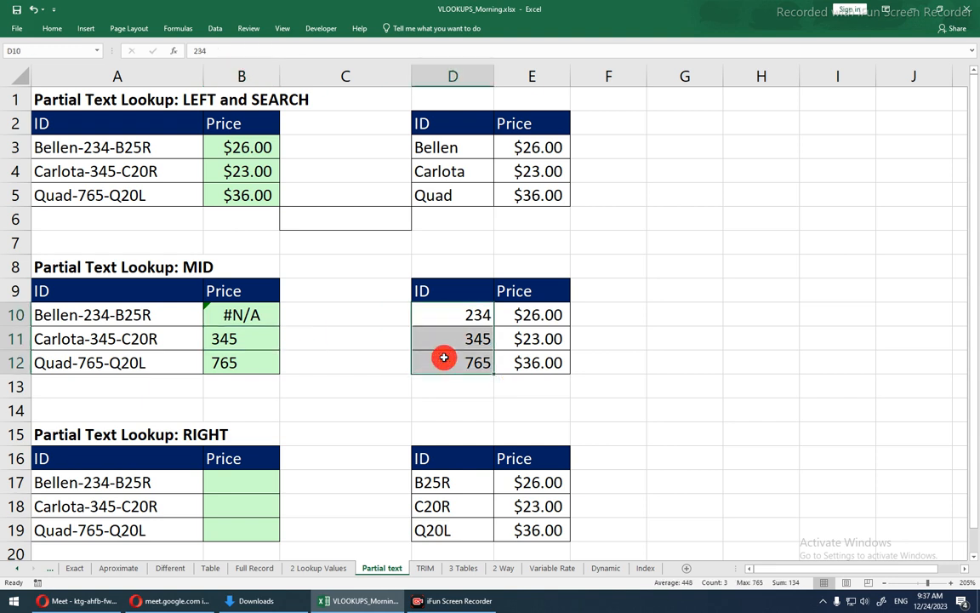
- Compare the MID result in B11 with the lookup table's IDs in D10:D12 and prices in E10:E12
left_click(444, 359)
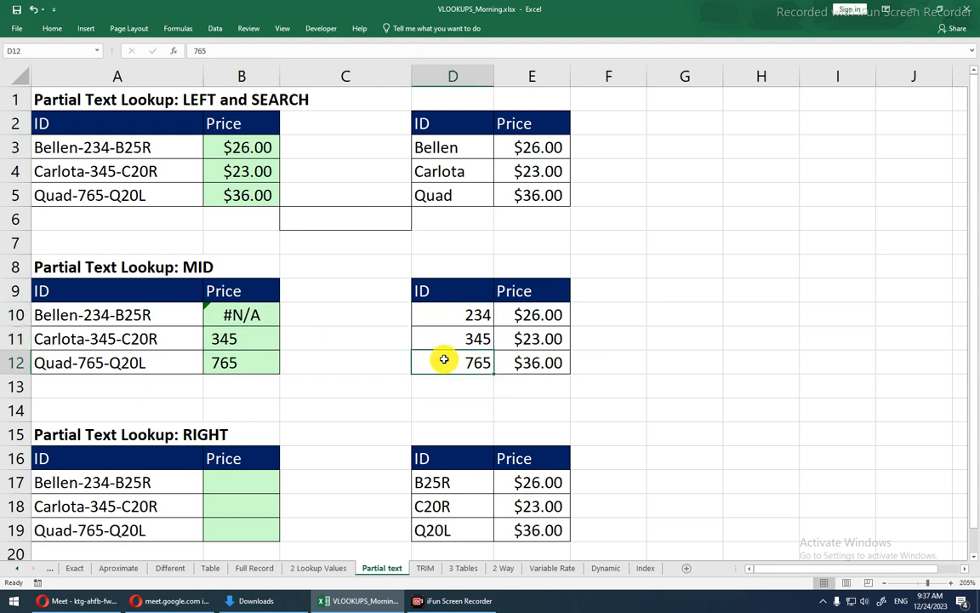
left_click_drag(448, 318, 449, 354)
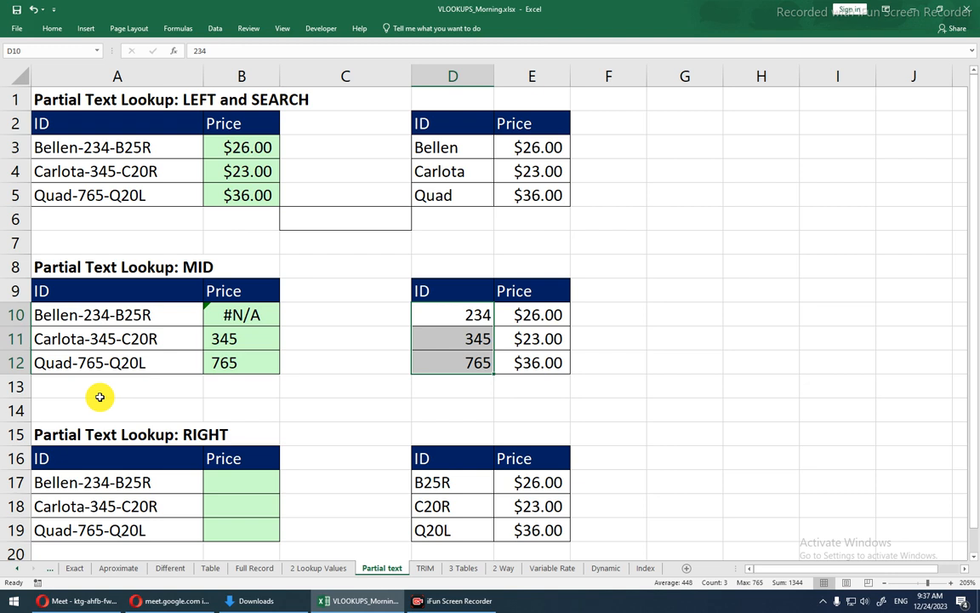
left_click_drag(514, 320, 514, 356)
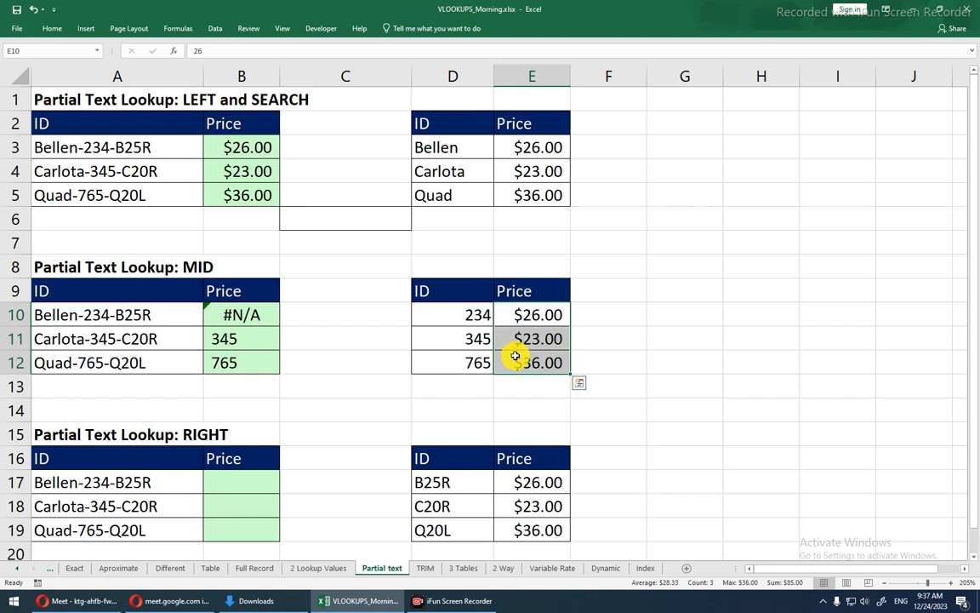
left_click(242, 342)
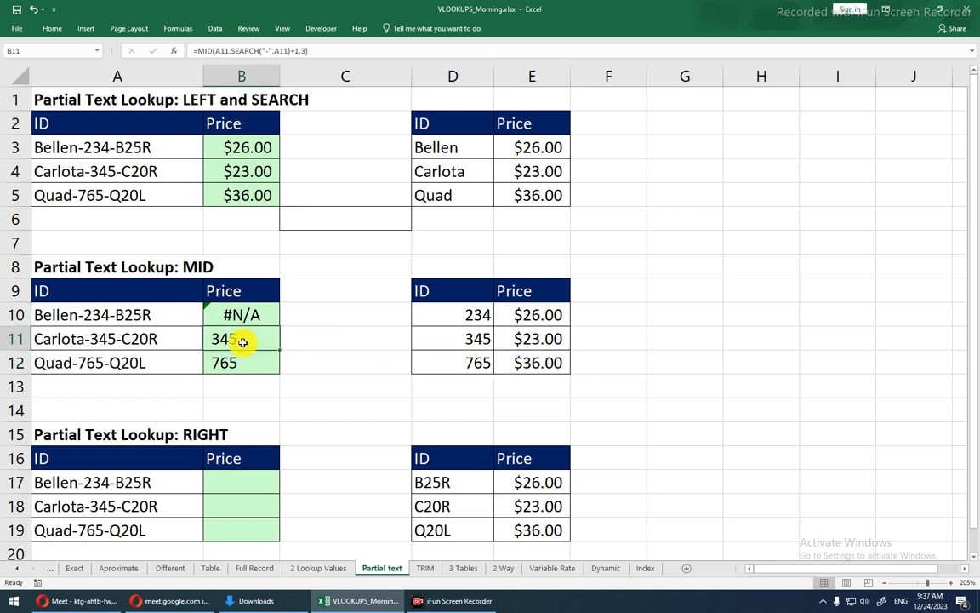
left_click(425, 342)
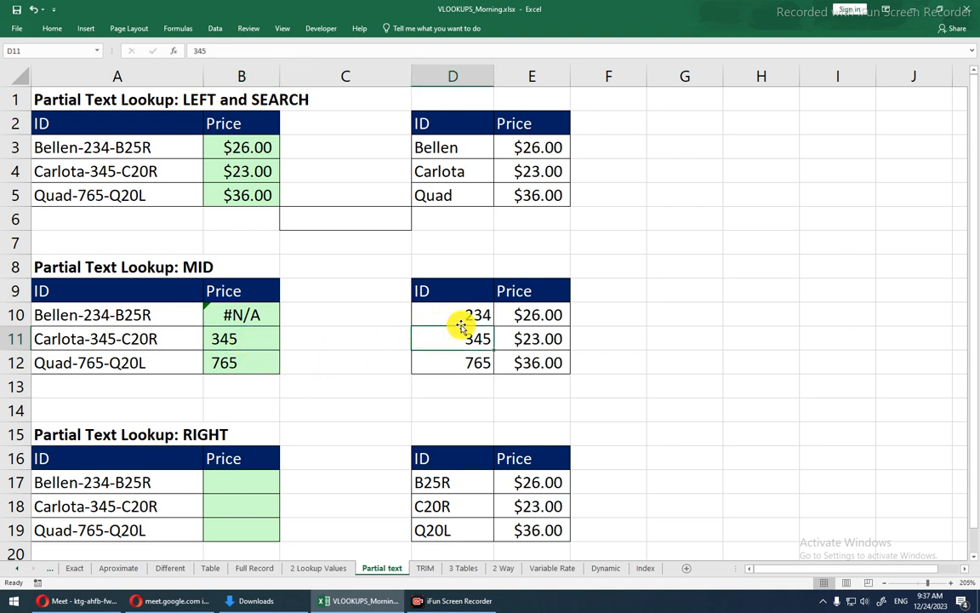
left_click(220, 339)
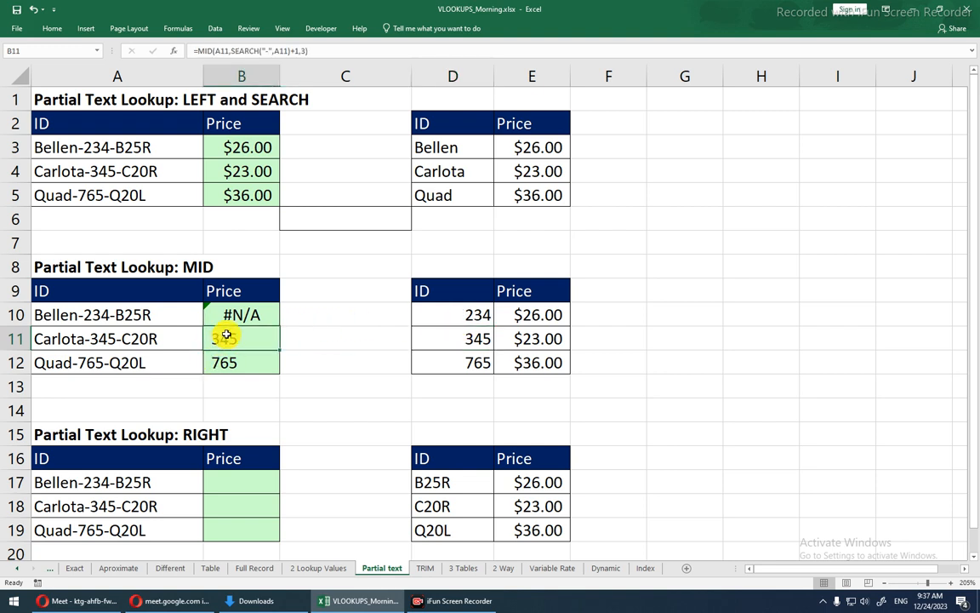
- Evaluate the MID expression inside B11's formula to check its data type, leaving the formula as it was
double_click(226, 336)
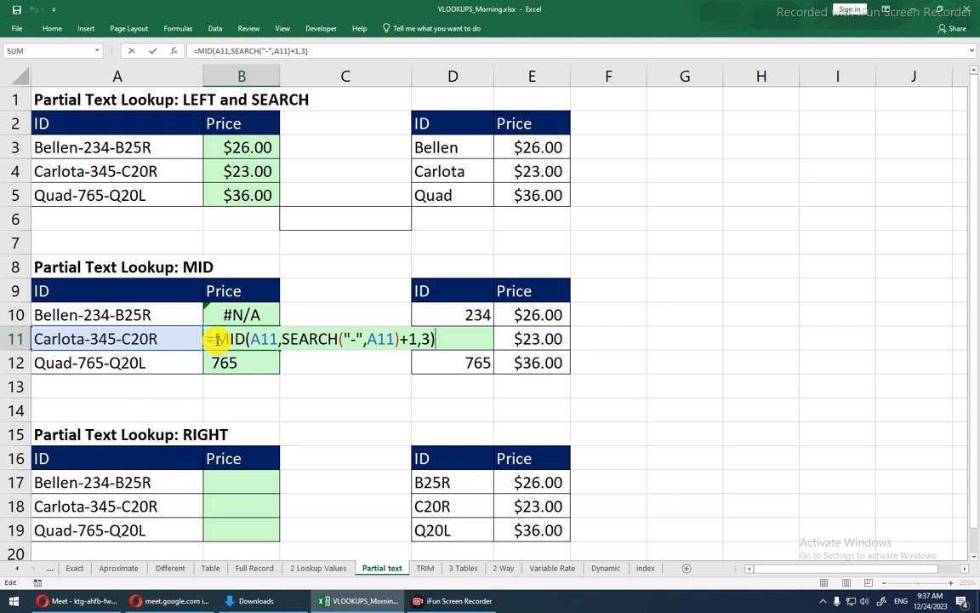
left_click_drag(226, 339, 436, 340)
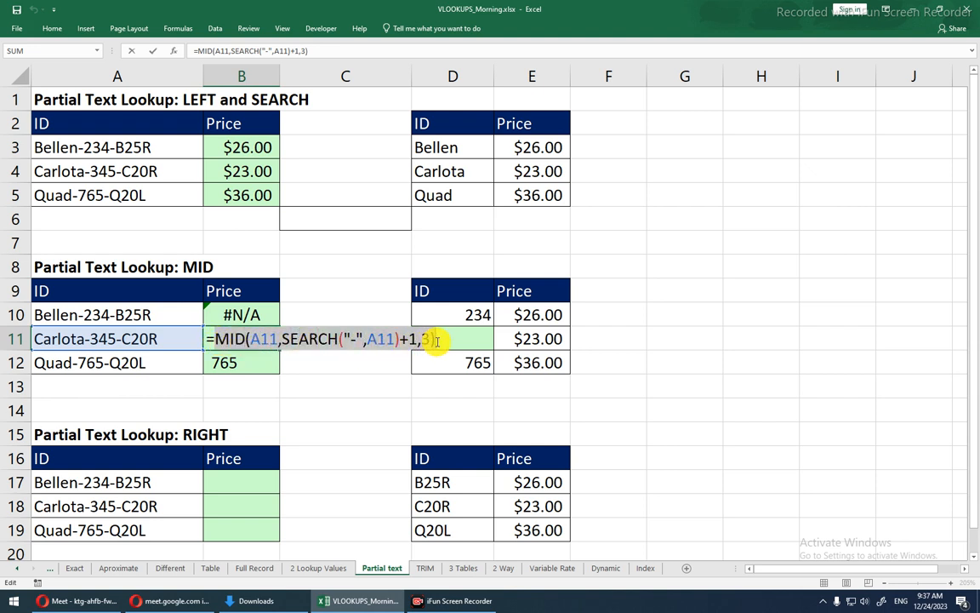
key("F9")
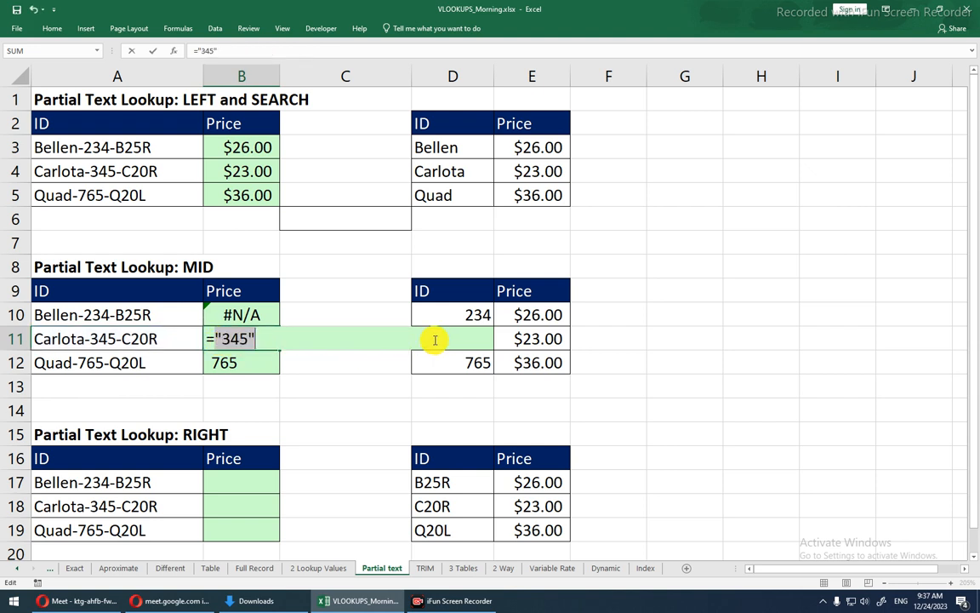
double_click(237, 338)
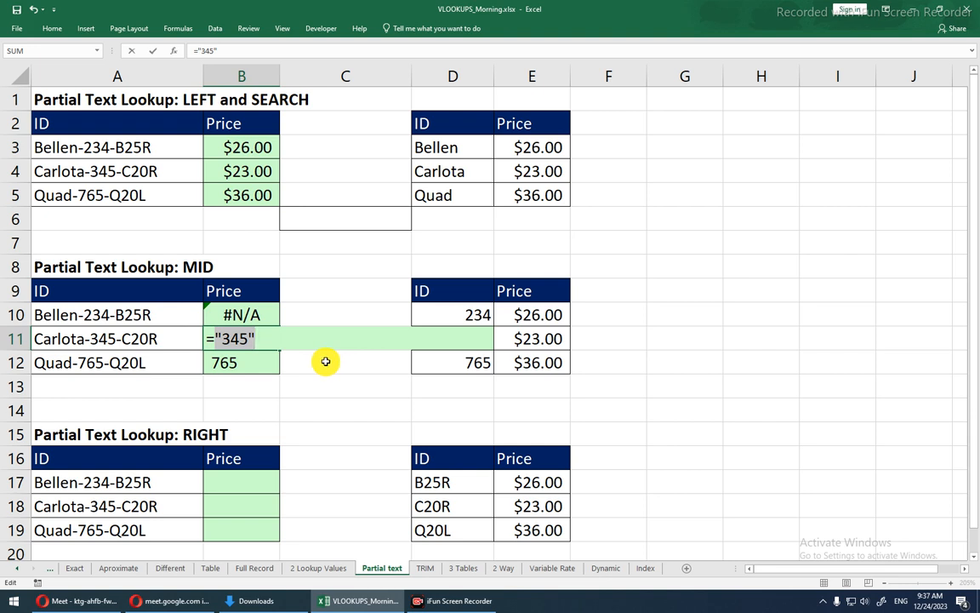
key("Escape")
- Append +0 to B11's MID formula to convert the extracted ID to a number
key("F2")
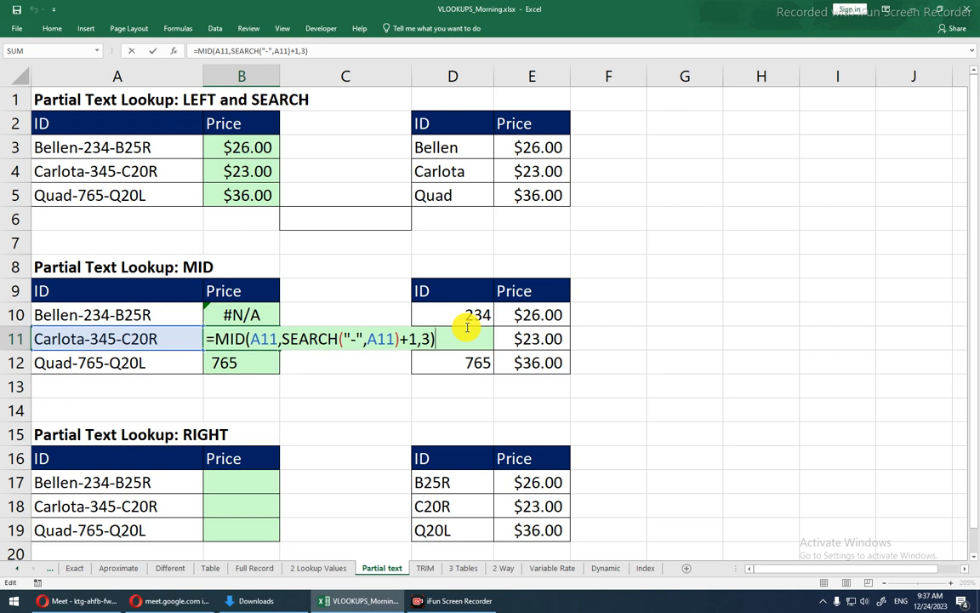
type("+0")
key("Return")
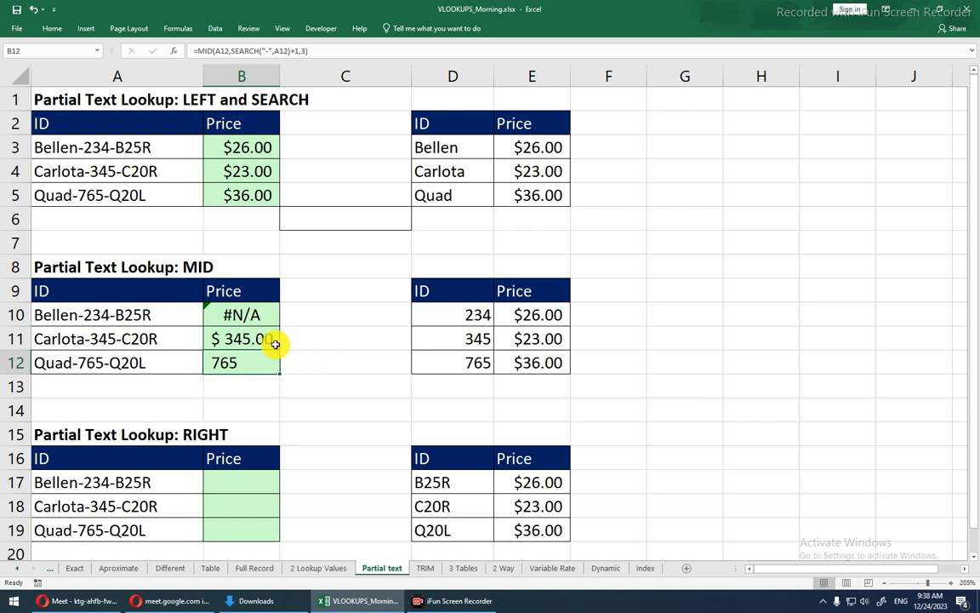
- Evaluate B11's full expression including +0 to check its data type, and cancel the edit
double_click(271, 341)
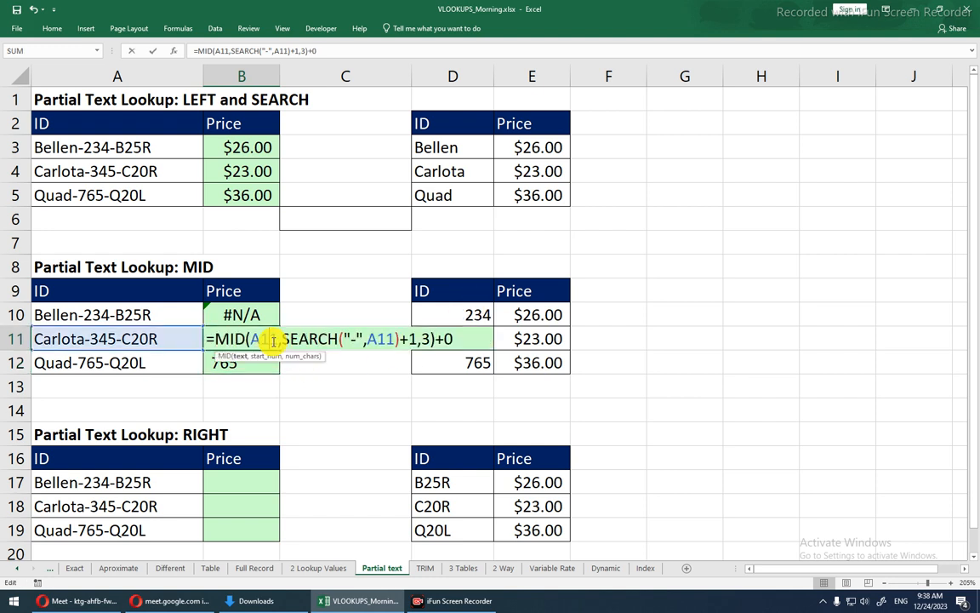
key("Escape")
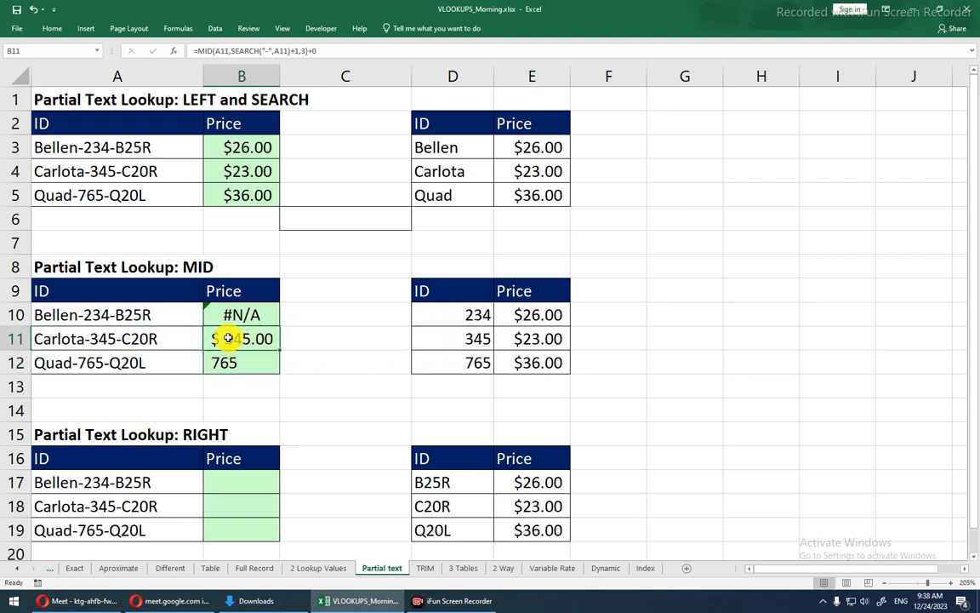
double_click(225, 338)
left_click_drag(220, 339, 469, 344)
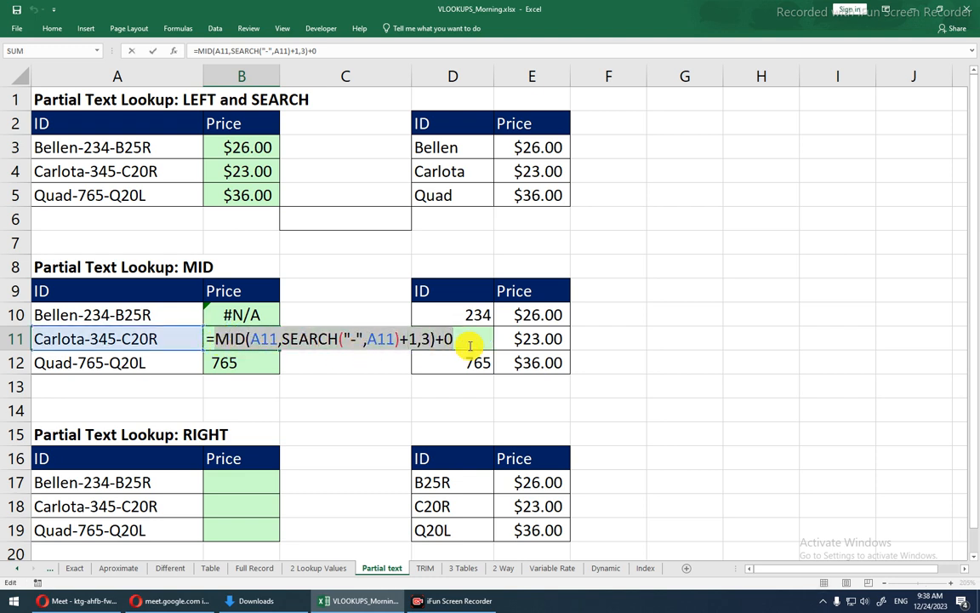
key("F9")
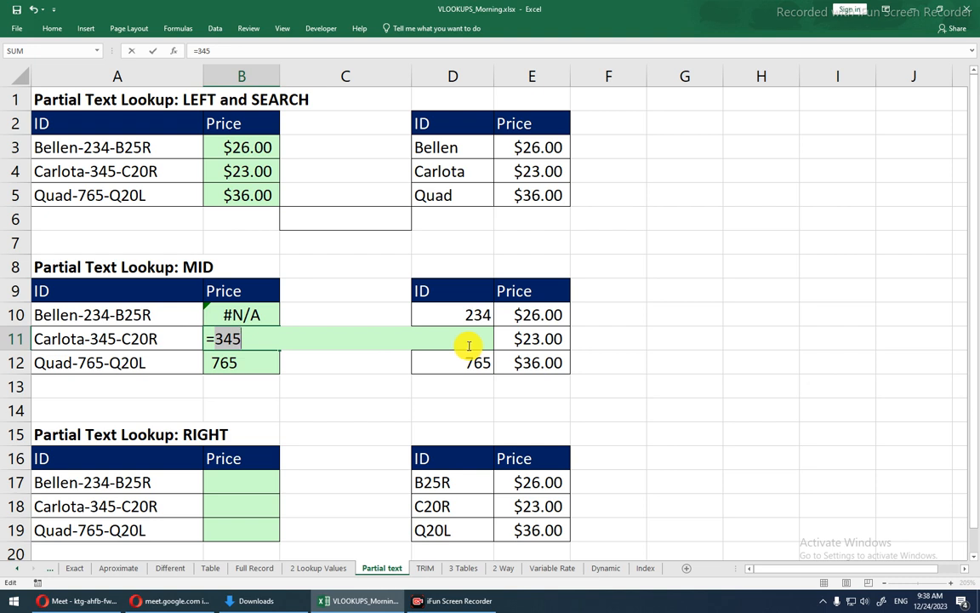
key("Escape")
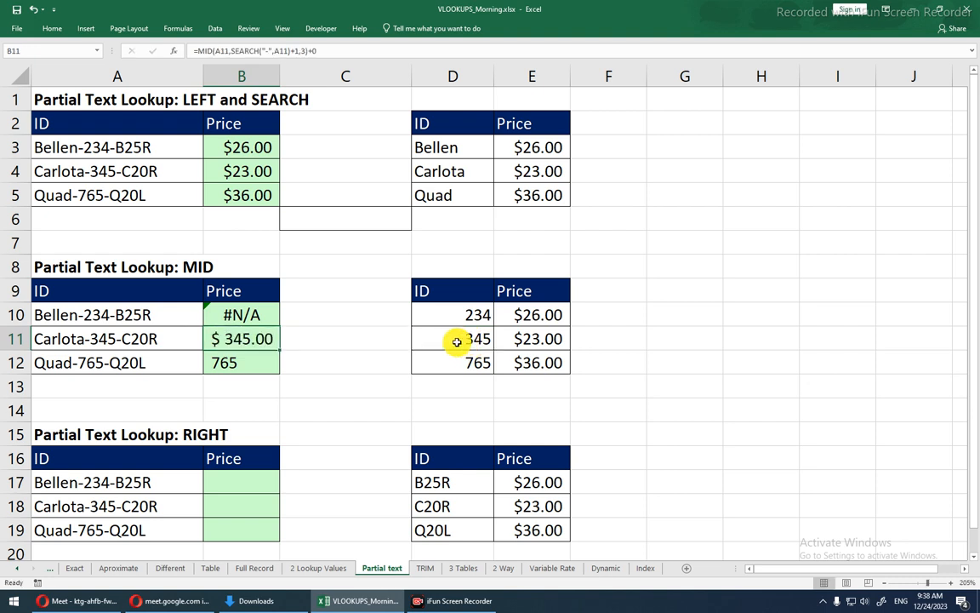
- Multiply the MID lookup value in B10's VLOOKUP by 1, making it =VLOOKUP(MID(A10,SEARCH("-",A10)+1,3)*1,$D$10:$E$12,2,0)
double_click(256, 317)
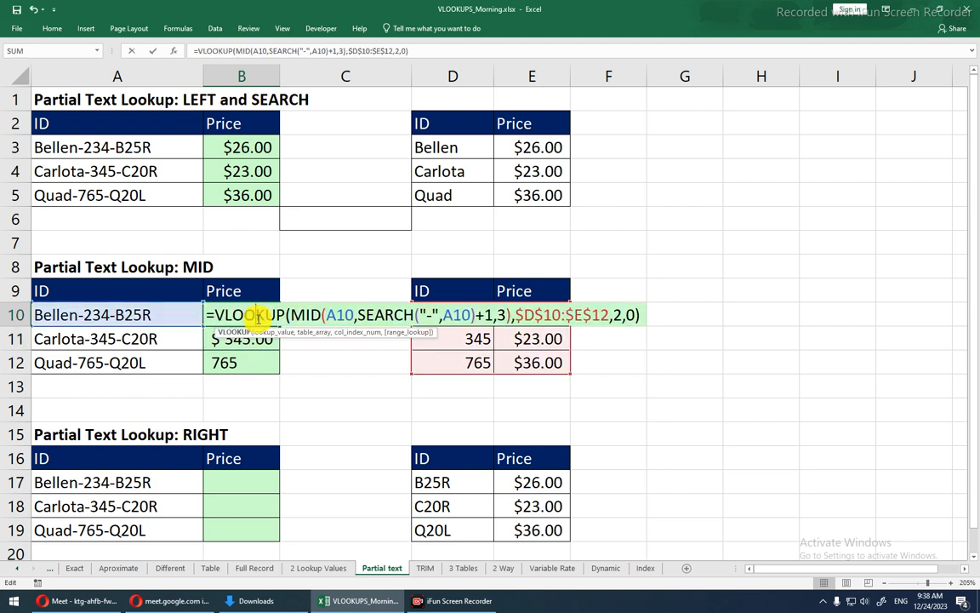
left_click(509, 315)
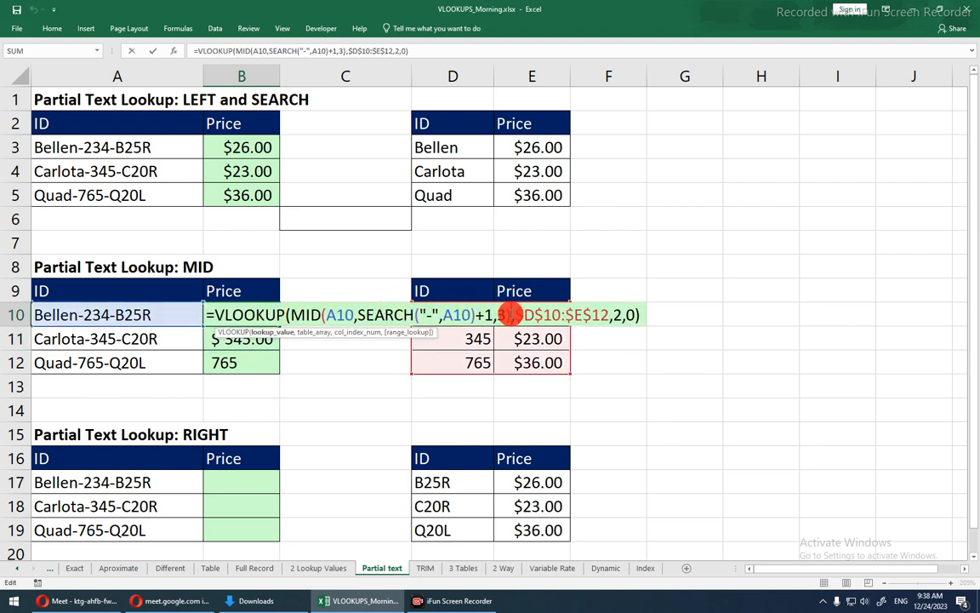
type("*")
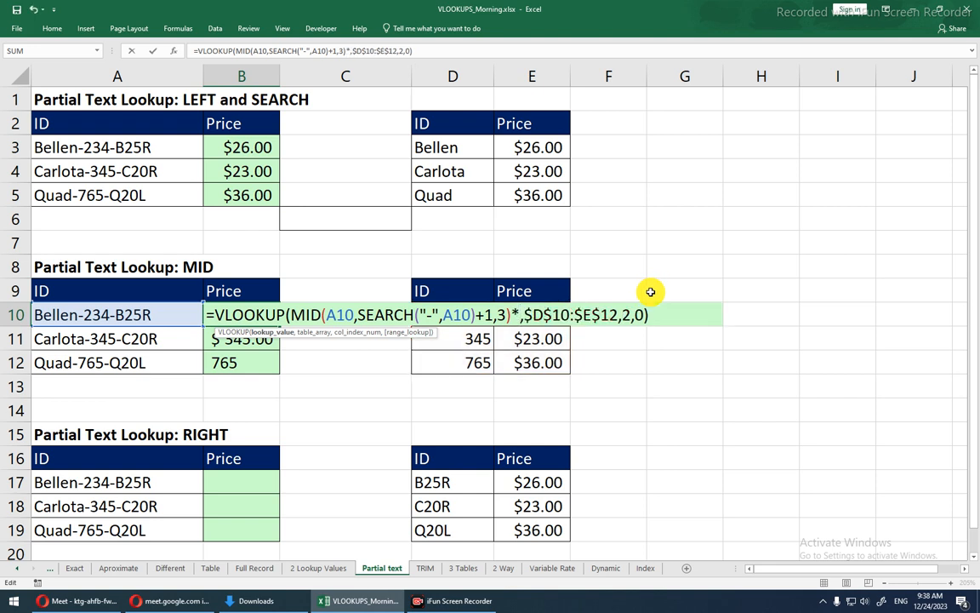
type("1")
key("Return")
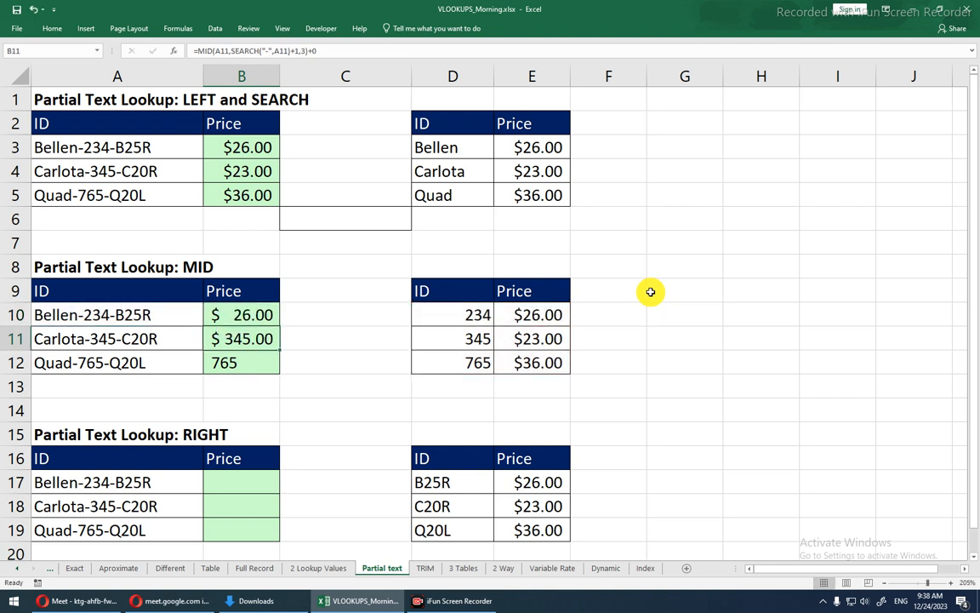
- Fill B10's corrected VLOOKUP formula down to B12
left_click(264, 314)
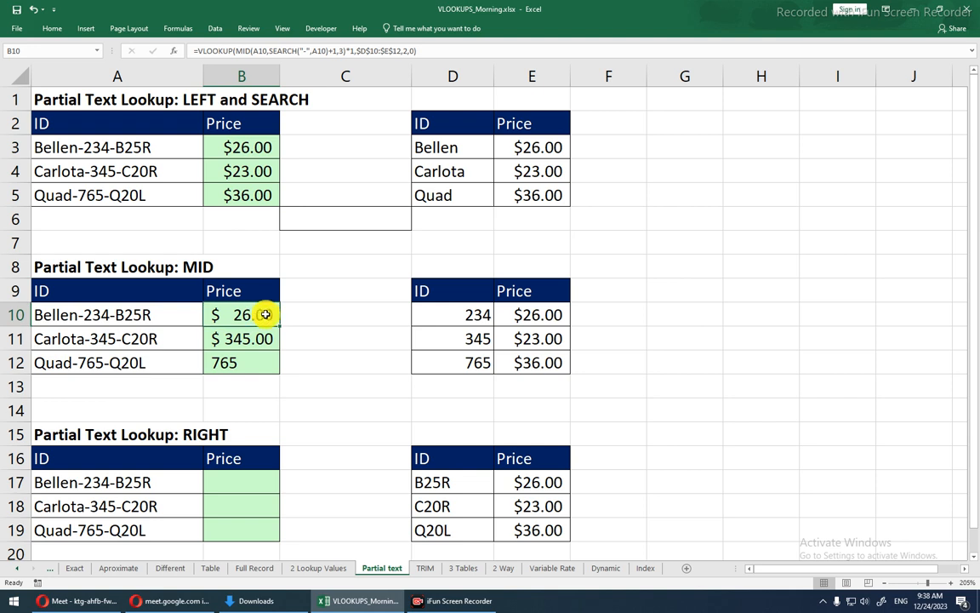
left_click(280, 327)
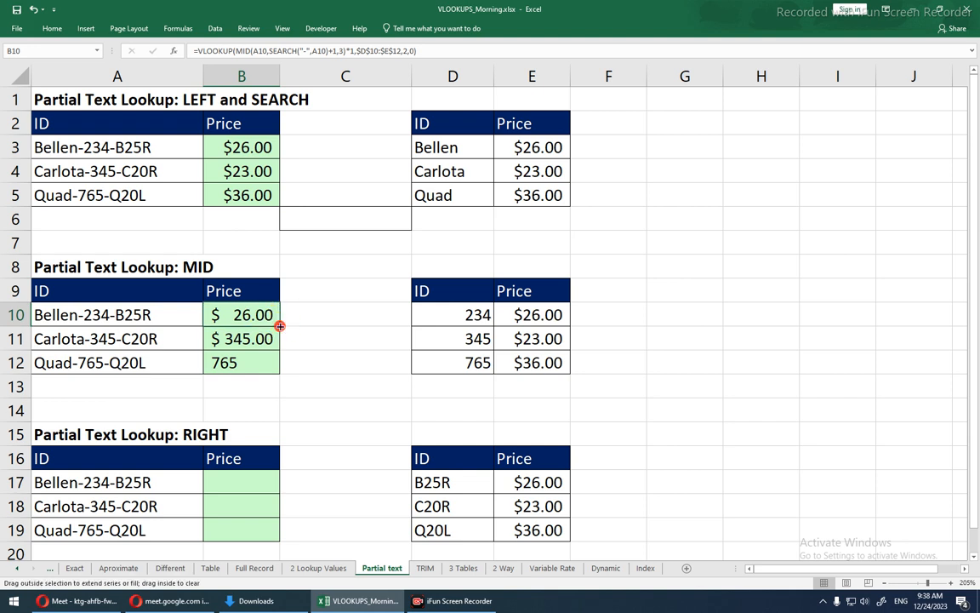
double_click(280, 327)
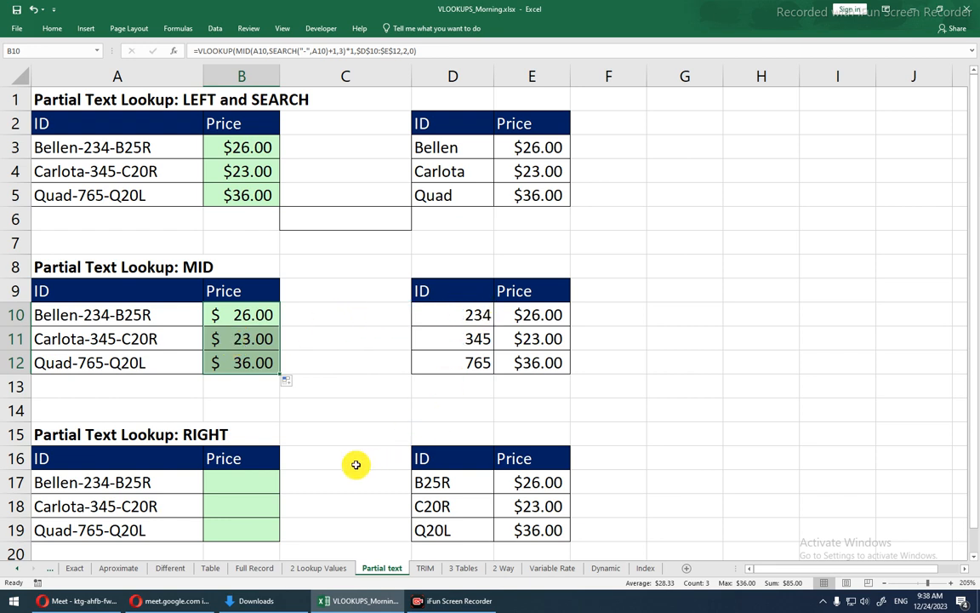
- Enter =RIGHT(A17,4) in B17 of the RIGHT lookup section to extract the last four characters of the ID
scroll(354, 462, "down", 3)
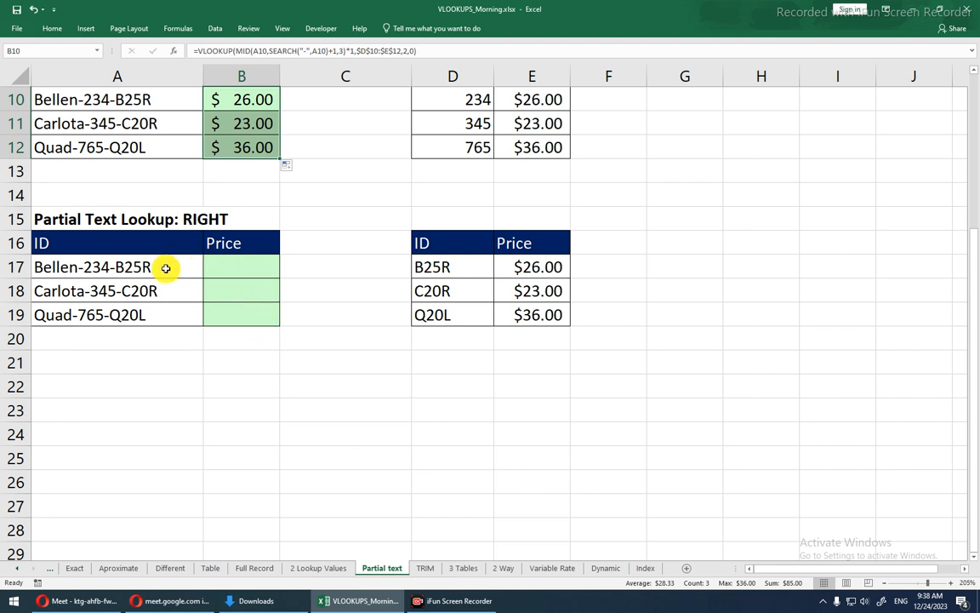
left_click_drag(164, 268, 164, 309)
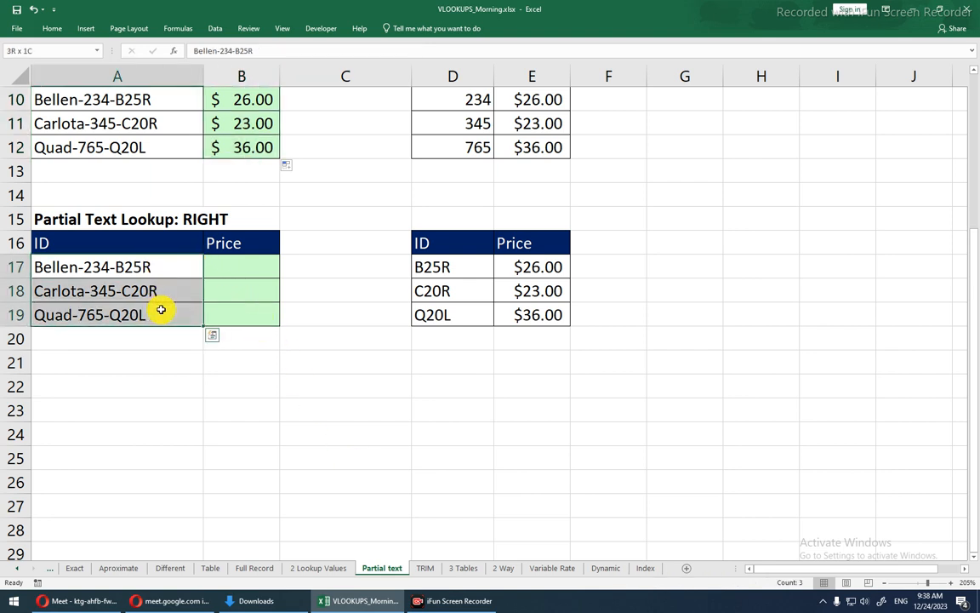
left_click(160, 309)
double_click(228, 270)
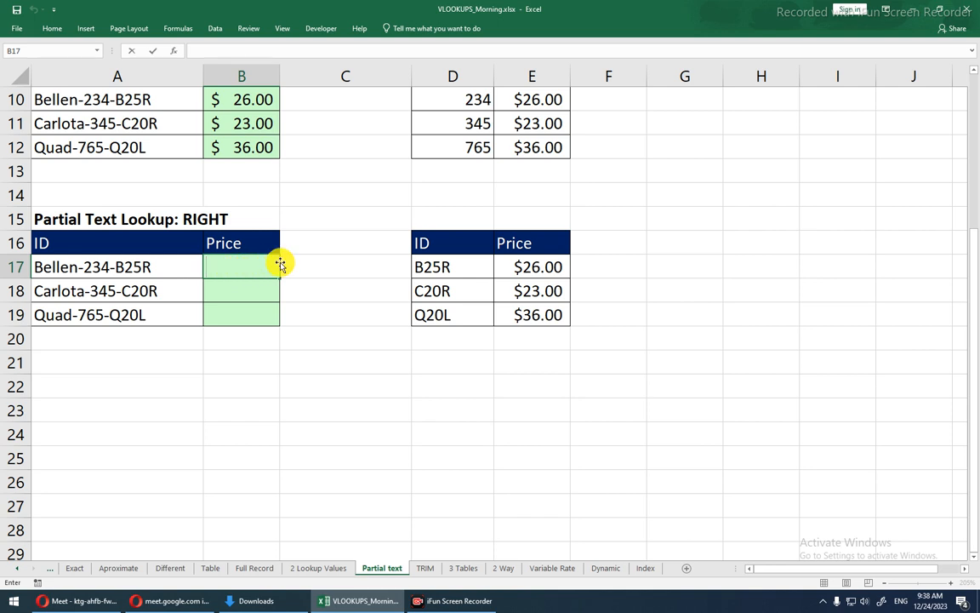
type("=righ")
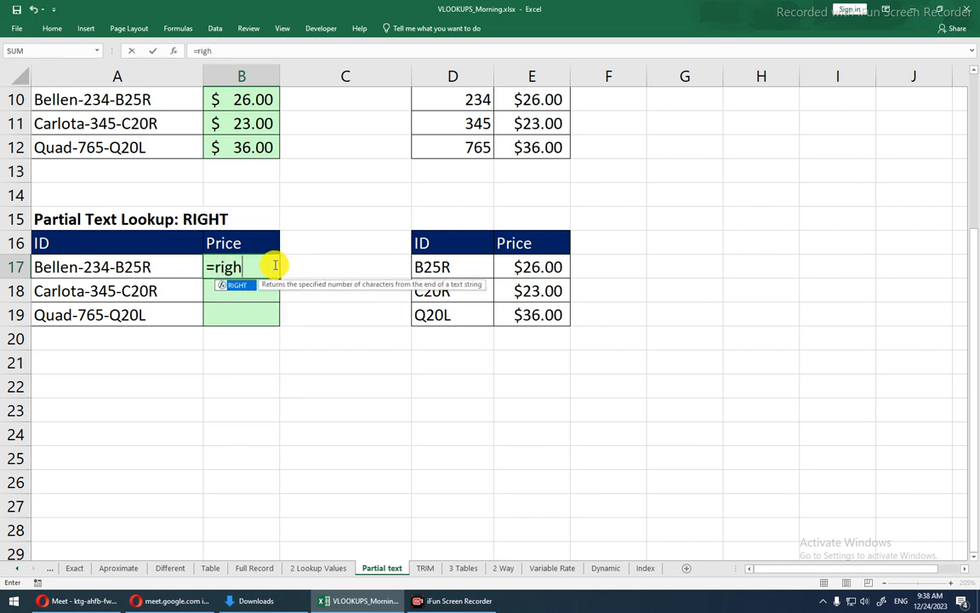
key("Tab")
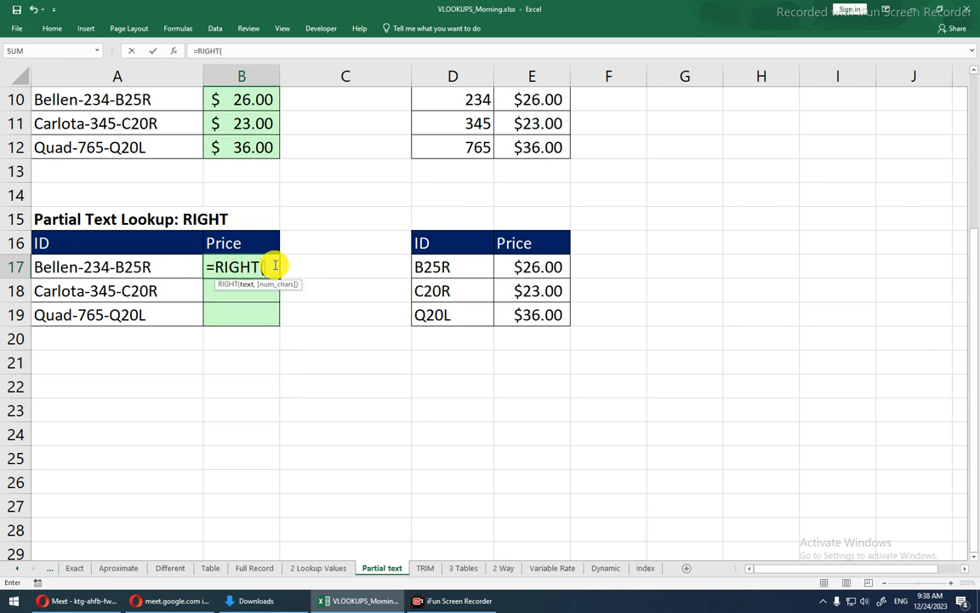
left_click(100, 266)
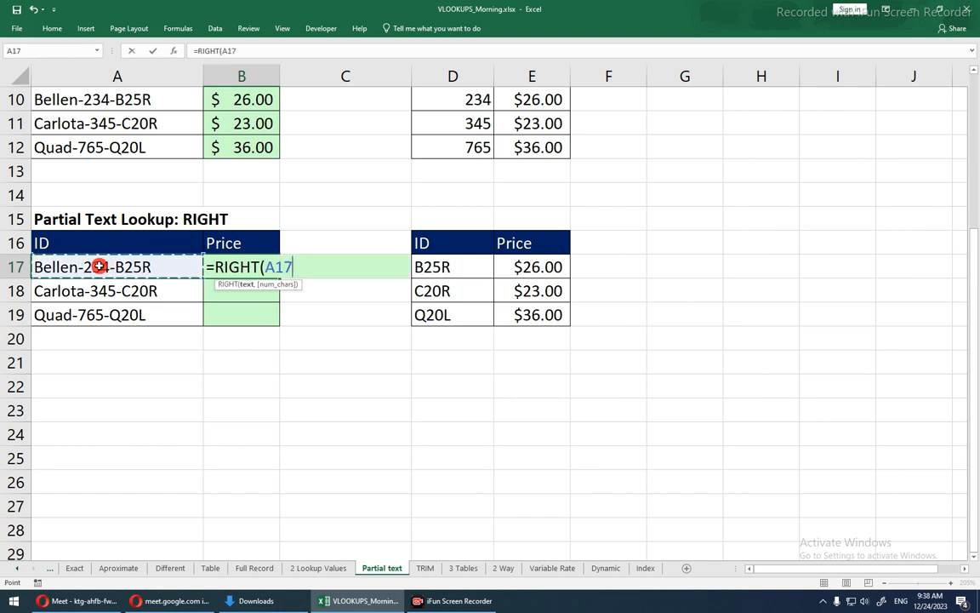
type(",4")
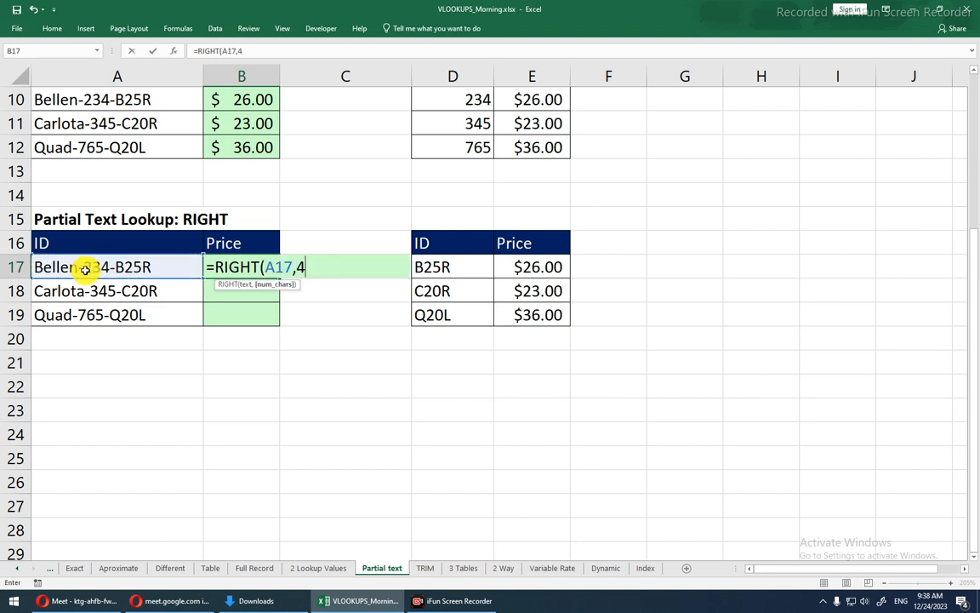
key("Return")
- Fill B17's RIGHT formula down to B19
key("Up")
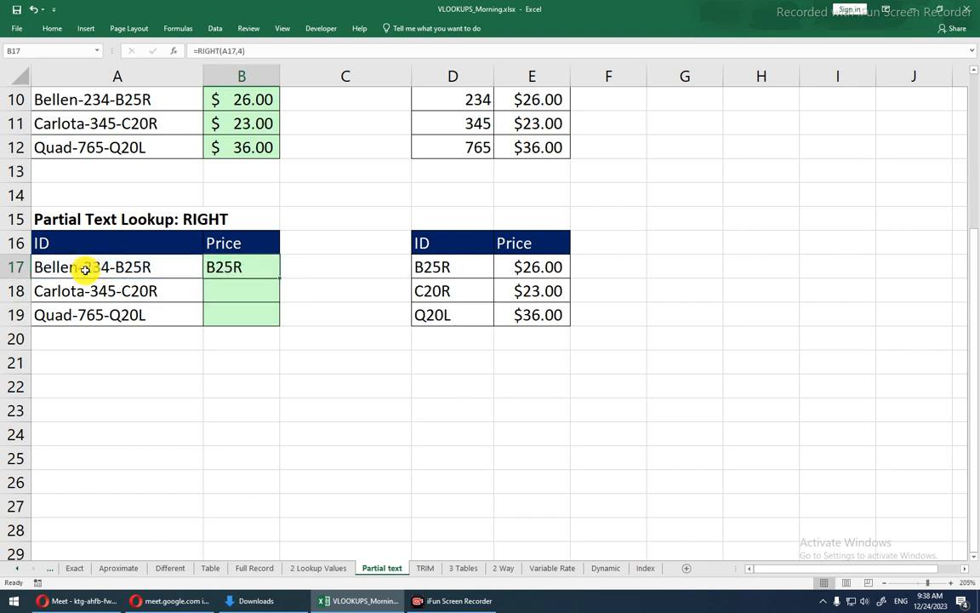
key("shift+Down")
key("shift+Down")
key("ctrl+d")
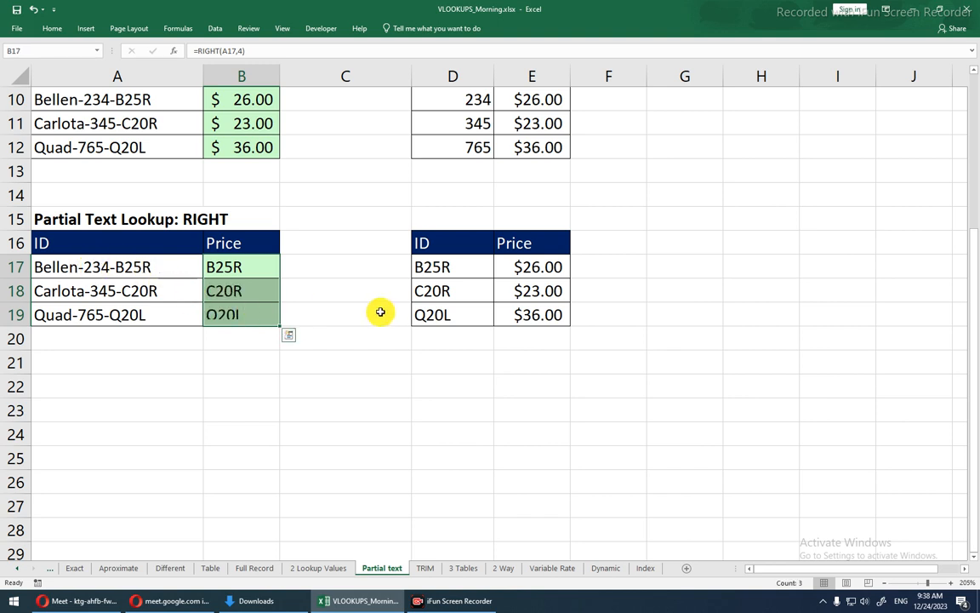
- Wrap B17's RIGHT formula in a lookup, making it =VLOOKUP(RIGHT(A17,4),$D$17:$E$19,2,0)
left_click(220, 261)
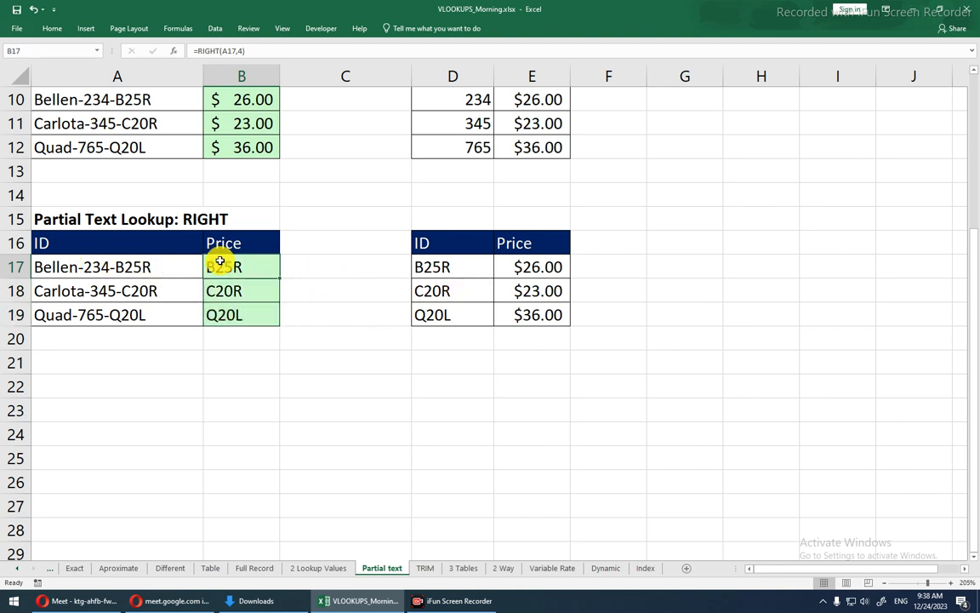
double_click(219, 264)
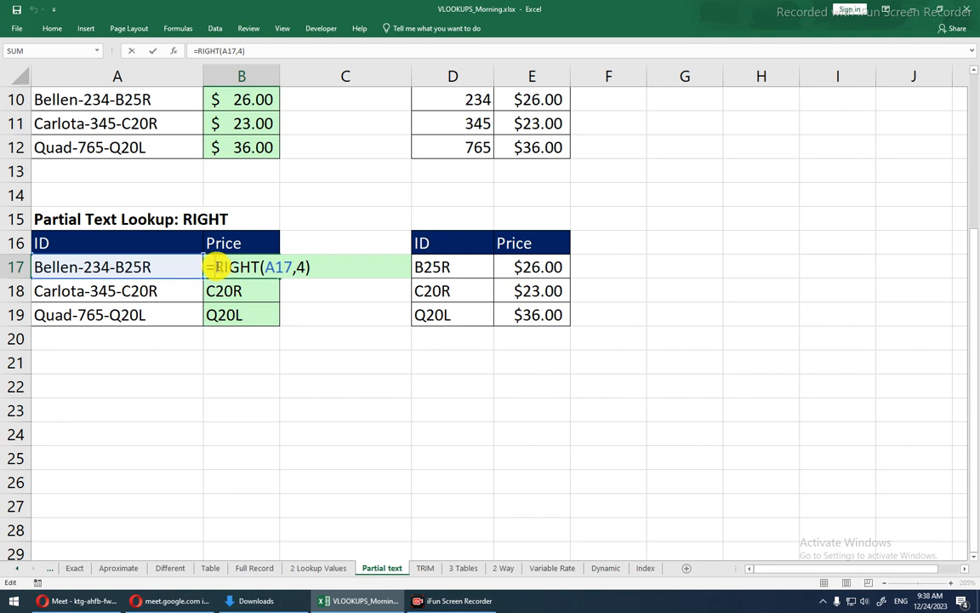
type("VLOOKUP(RIGHT(A17")
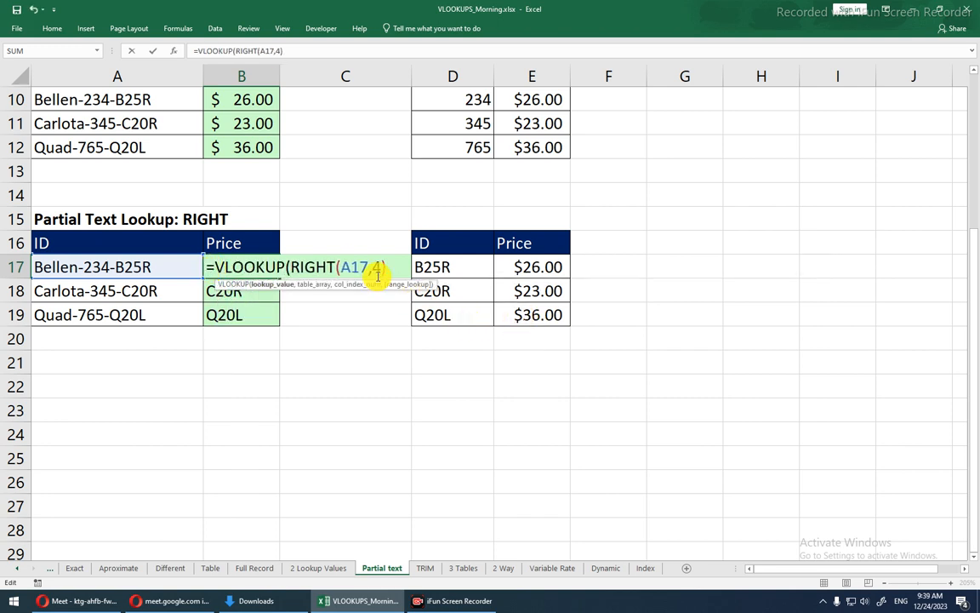
type(",")
left_click_drag(558, 324, 479, 272)
key("F4")
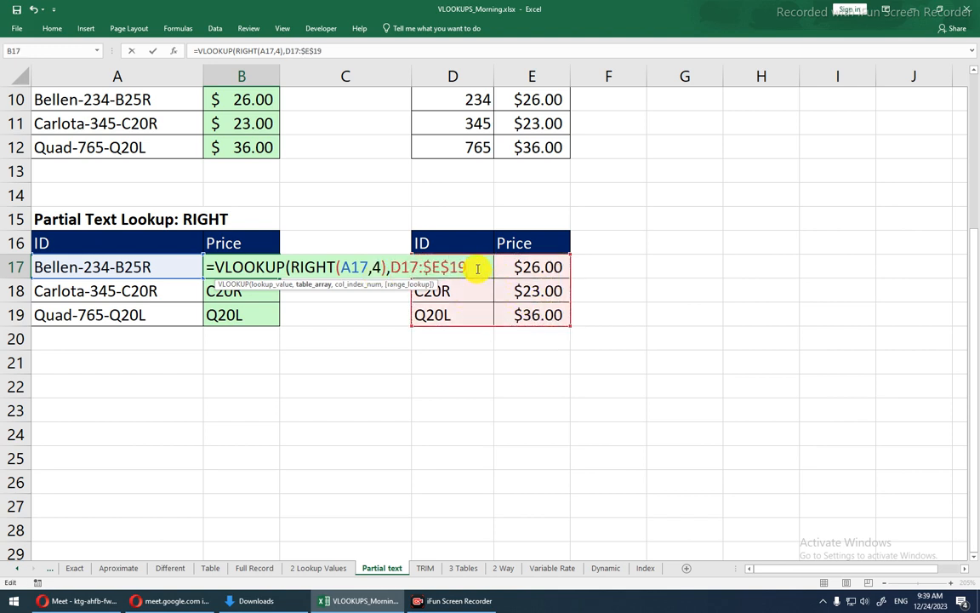
left_click(409, 265)
key("F4")
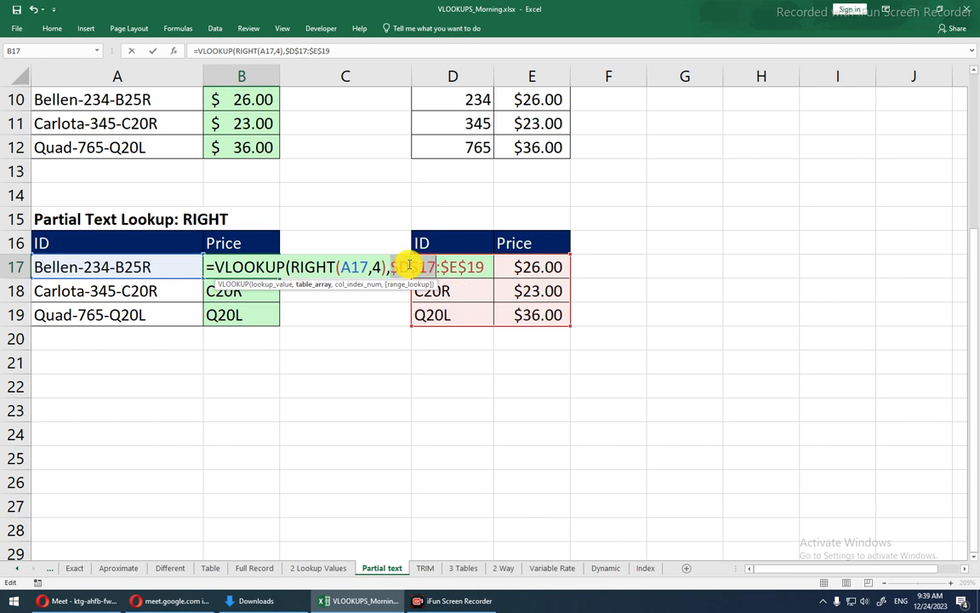
left_click(488, 267)
type(",")
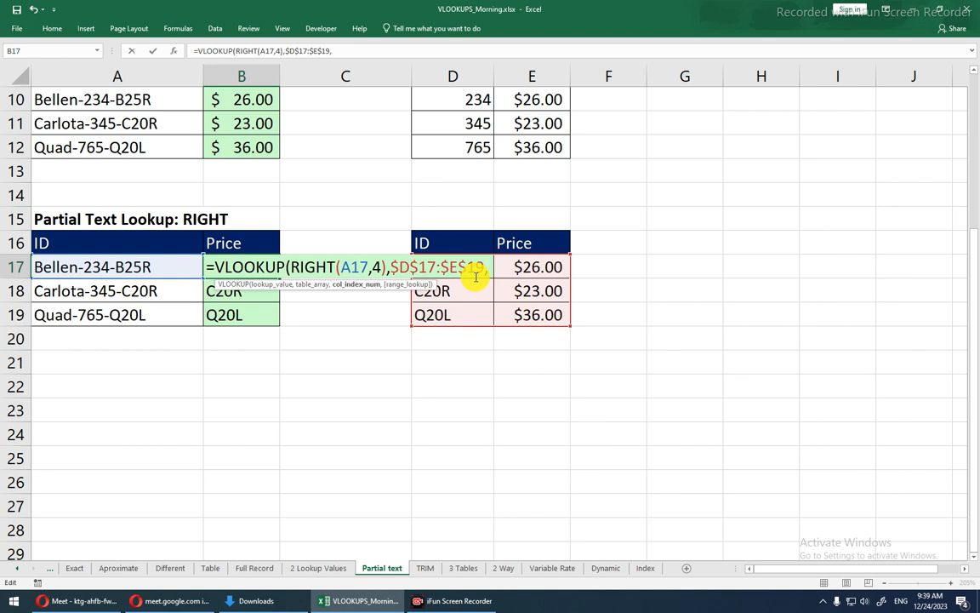
type("2,0")
key("Return")
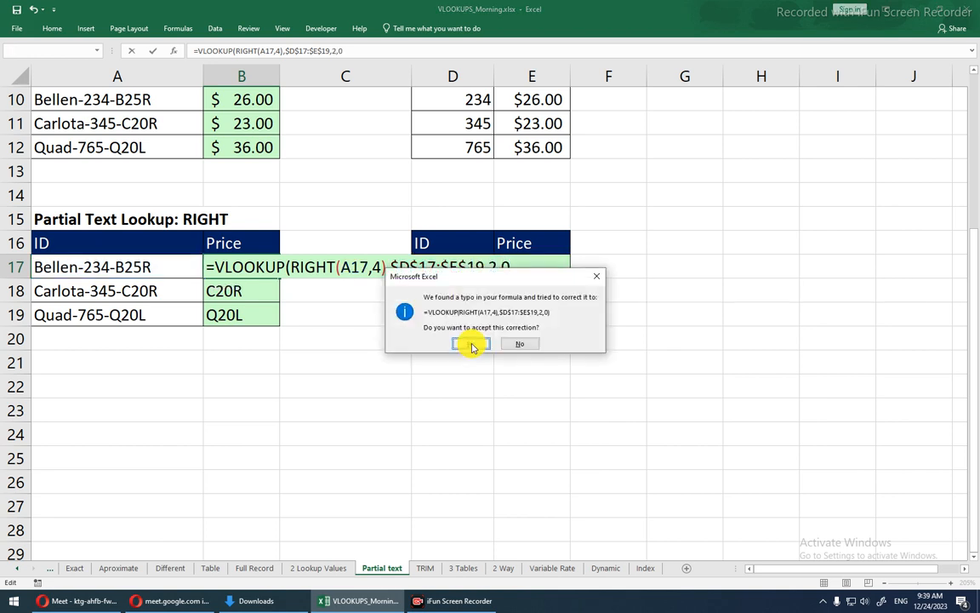
left_click(472, 343)
- Fill B17's VLOOKUP formula down to B19
mouse_move(236, 267)
left_mouse_down()
mouse_move(239, 308)
mouse_move(252, 268)
left_mouse_up()
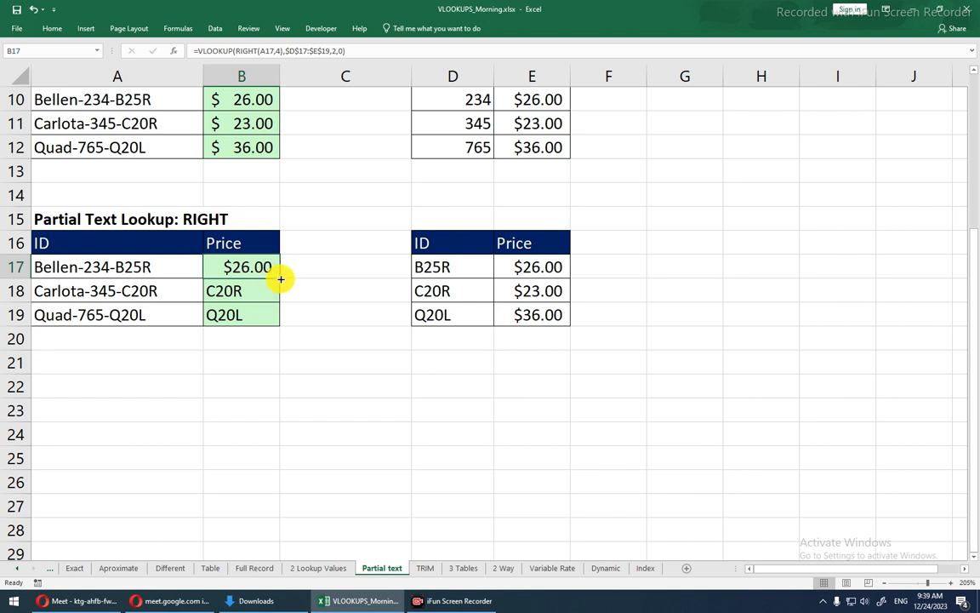
double_click(281, 279)
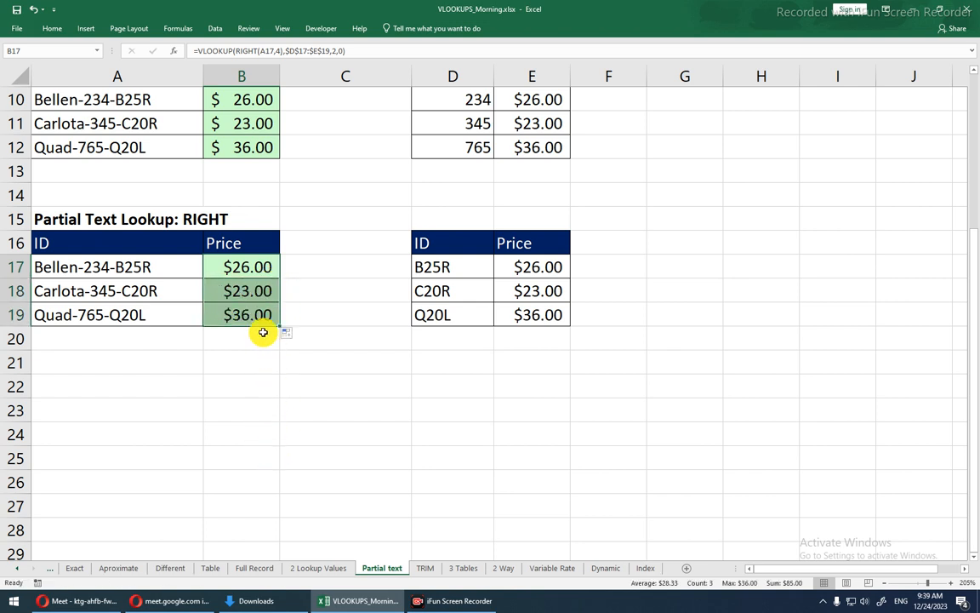
left_click(117, 292)
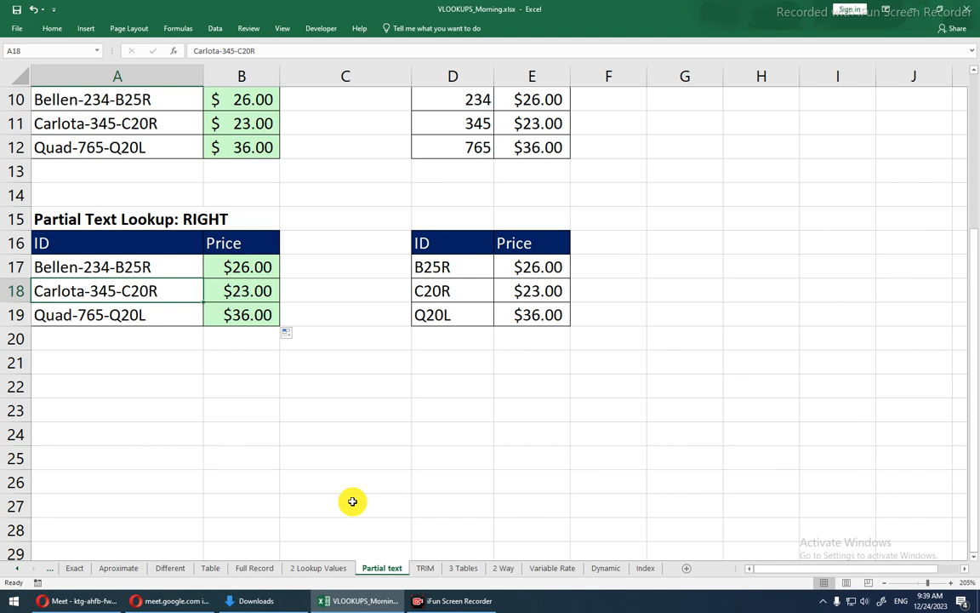
- Open the TRIM sheet and clear the existing prices in B15:B19 of the Space in lookup value table
left_click(425, 568)
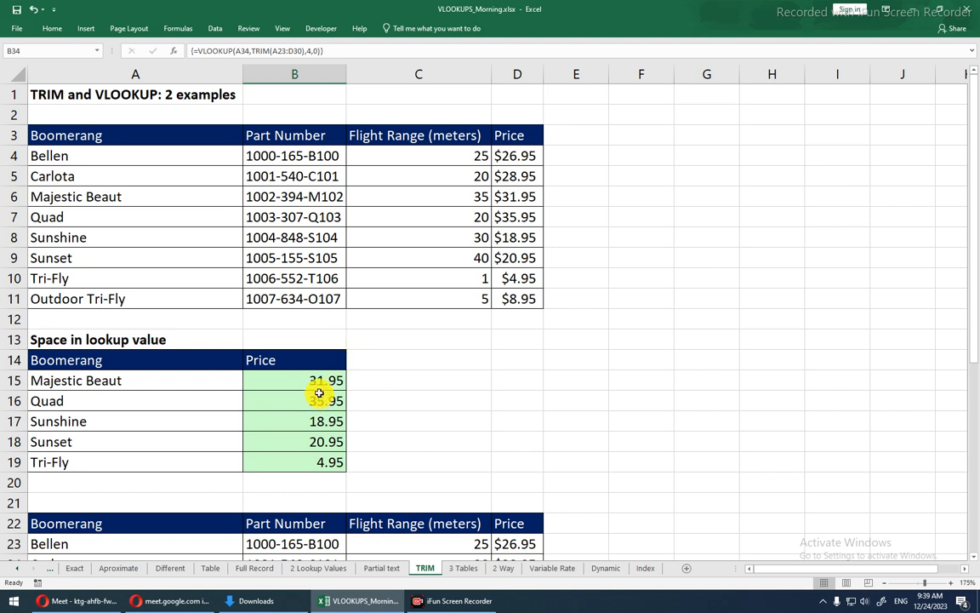
left_click(206, 378)
key("F2")
left_click_drag(316, 383, 319, 457)
key("Delete")
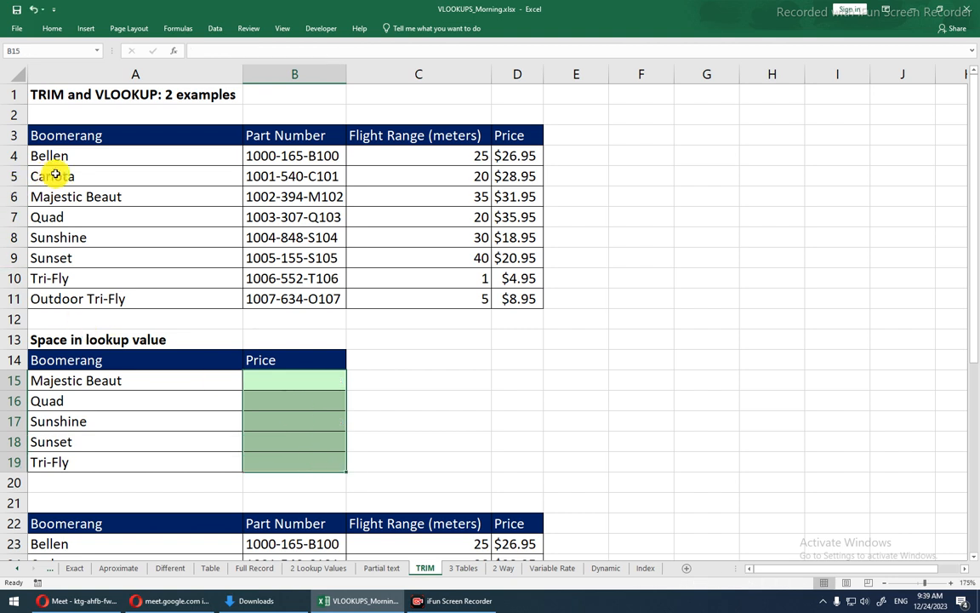
- Review the boomerang table in A4:D11 and the lookup names in A15:A19, tracing the Quad row across to its price
left_click_drag(66, 155, 455, 292)
left_click(455, 292)
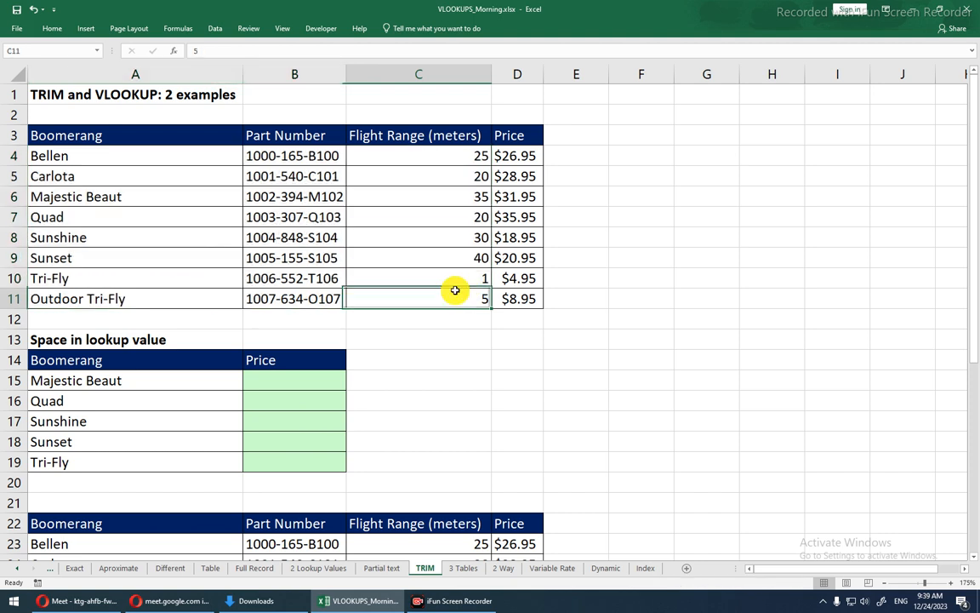
left_click_drag(77, 380, 127, 437)
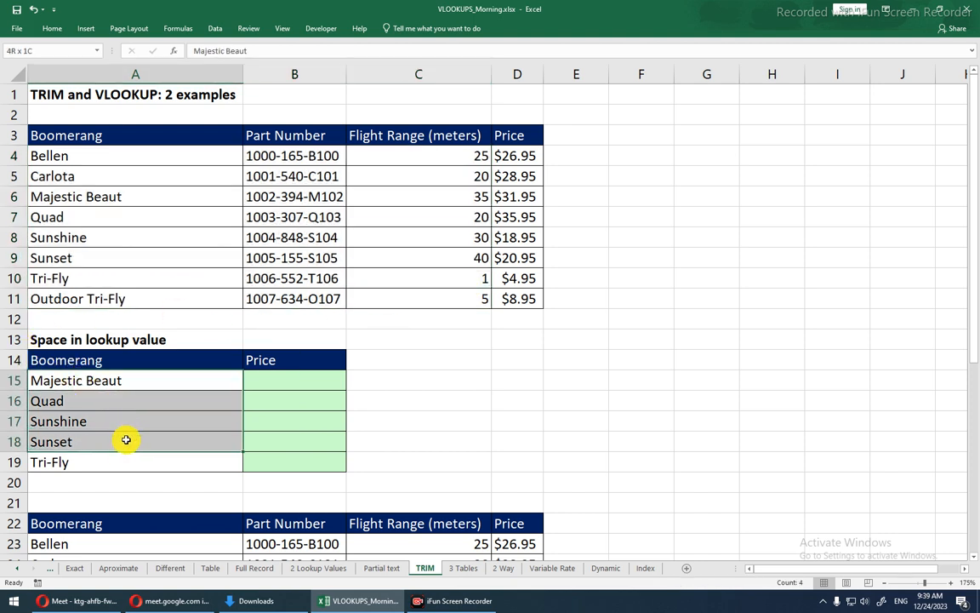
left_click(127, 437)
left_click_drag(86, 399, 231, 378)
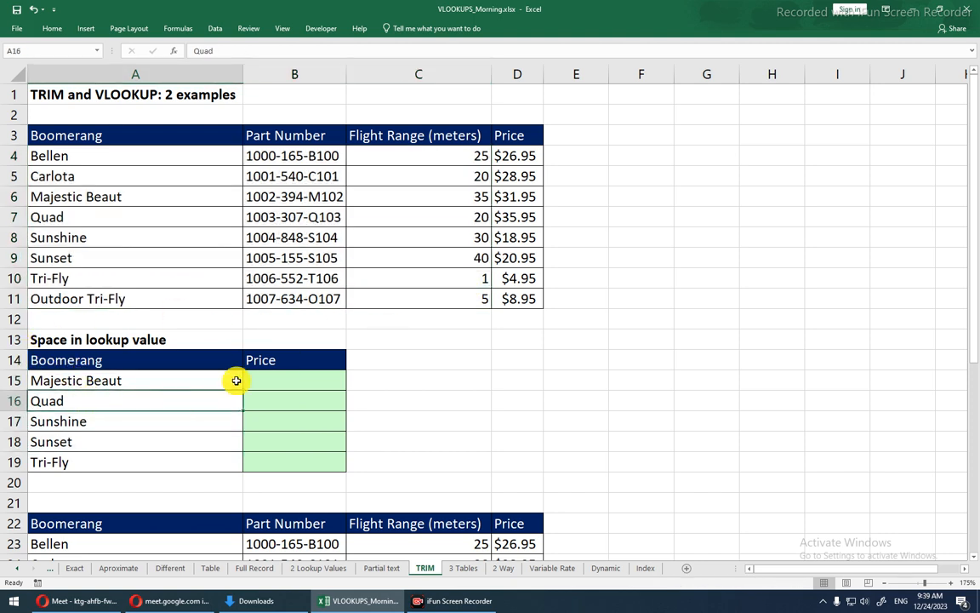
left_click(164, 215)
left_click_drag(164, 215, 490, 210)
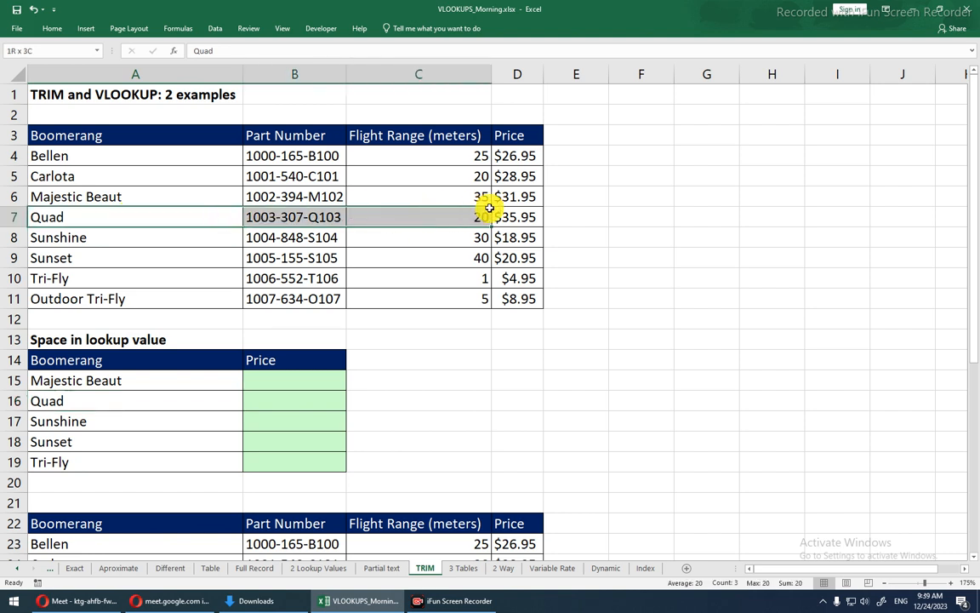
double_click(520, 214)
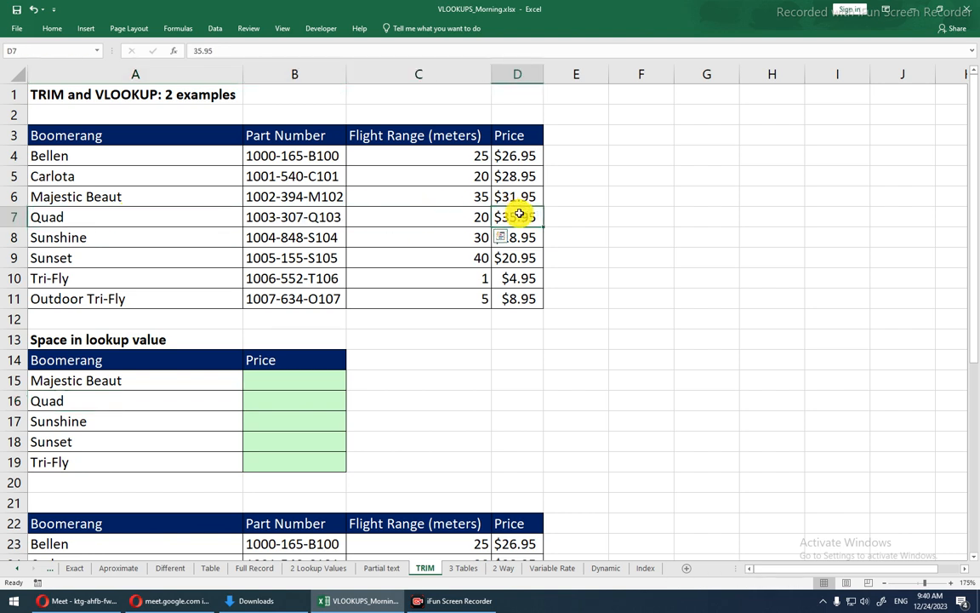
- Enter =VLOOKUP(A15,$A$4:$D$11,4,0) in B15 to look up the price of Majestic Beaut
left_click(279, 380)
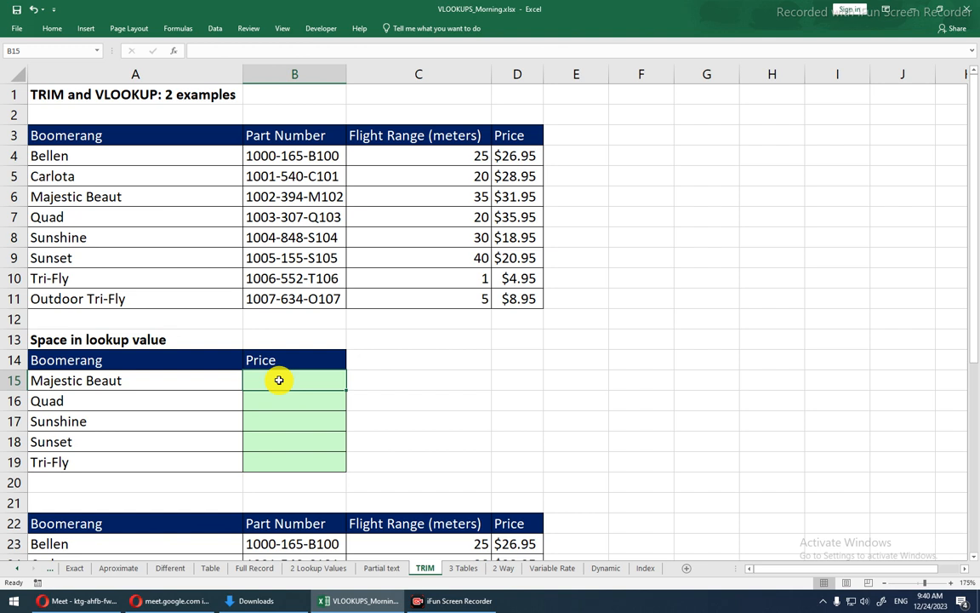
type("=vl")
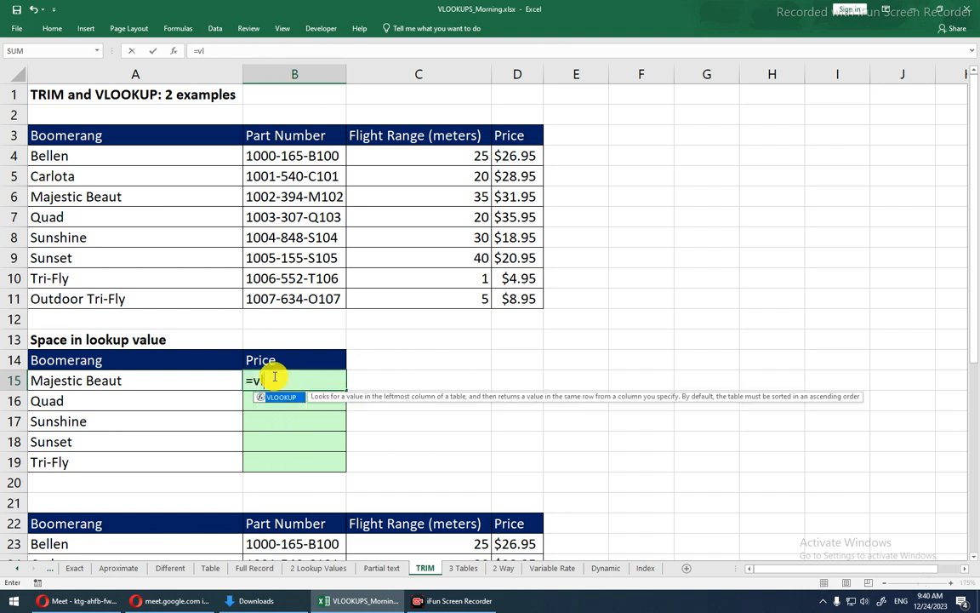
key("Tab")
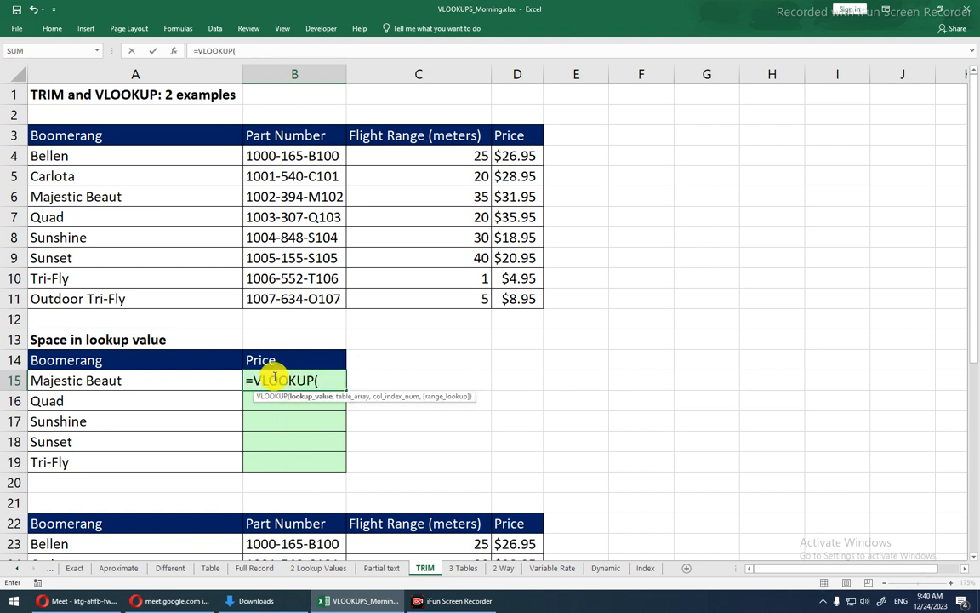
left_click(170, 384)
type(",")
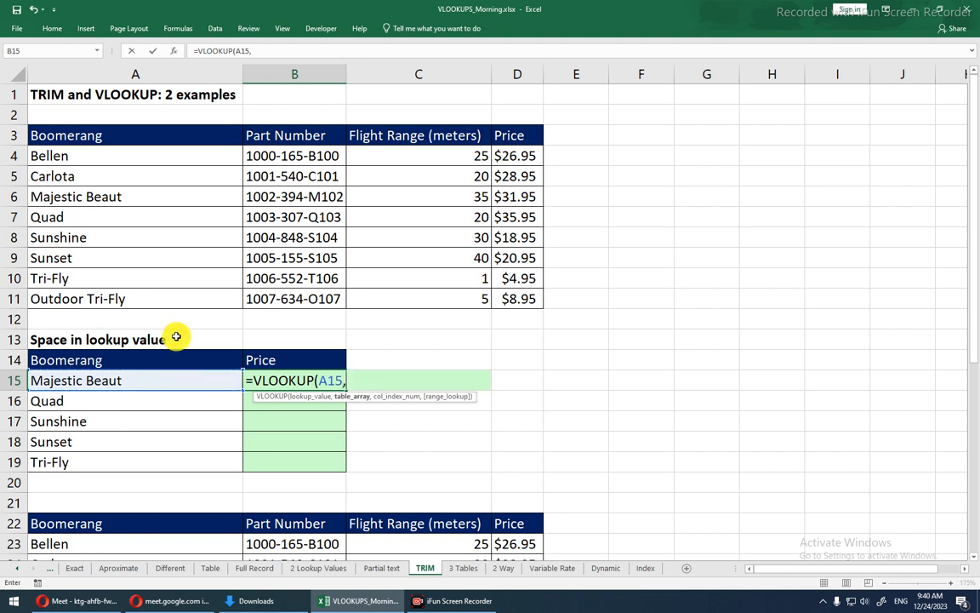
left_click_drag(120, 155, 497, 292)
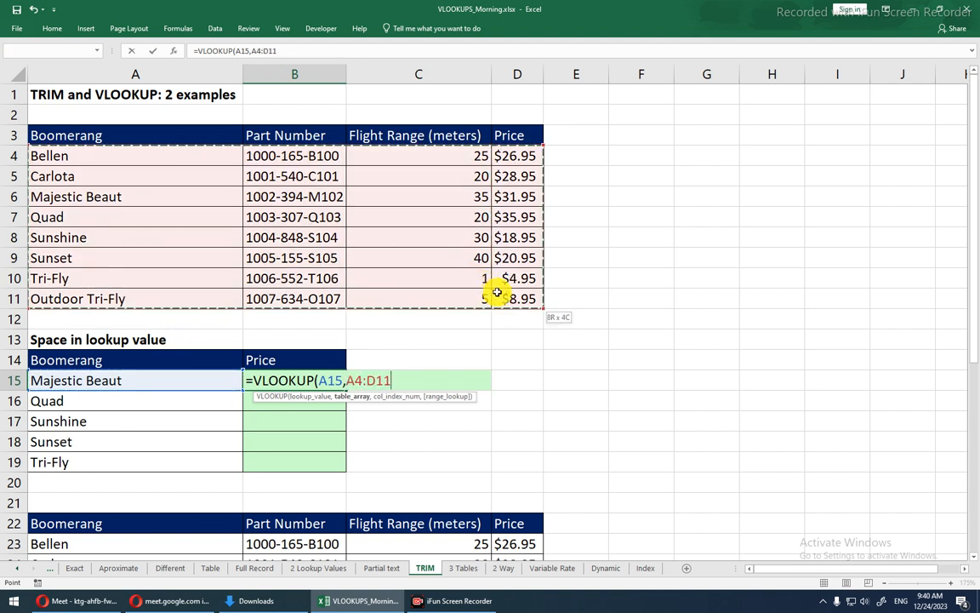
key("F4")
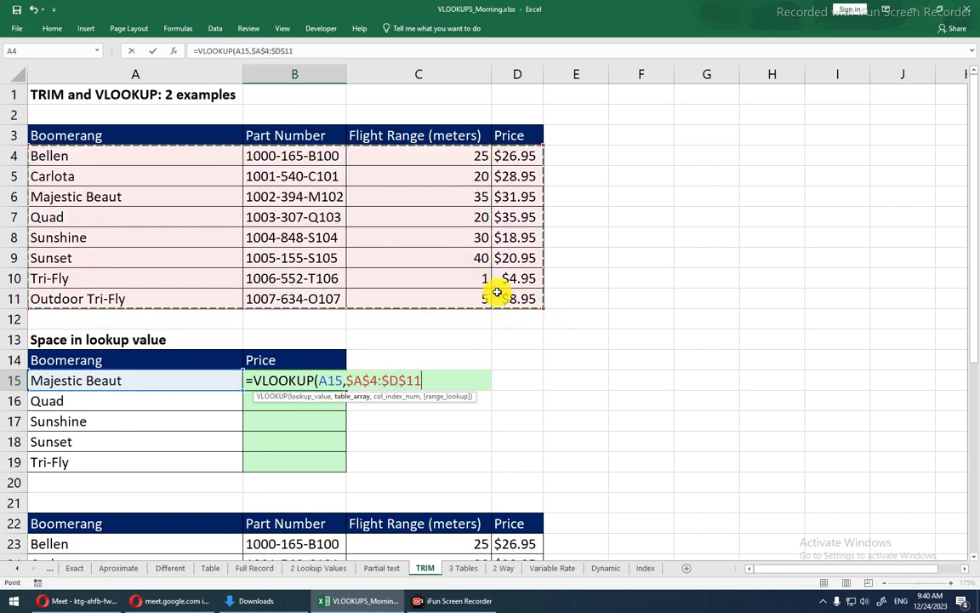
type(",")
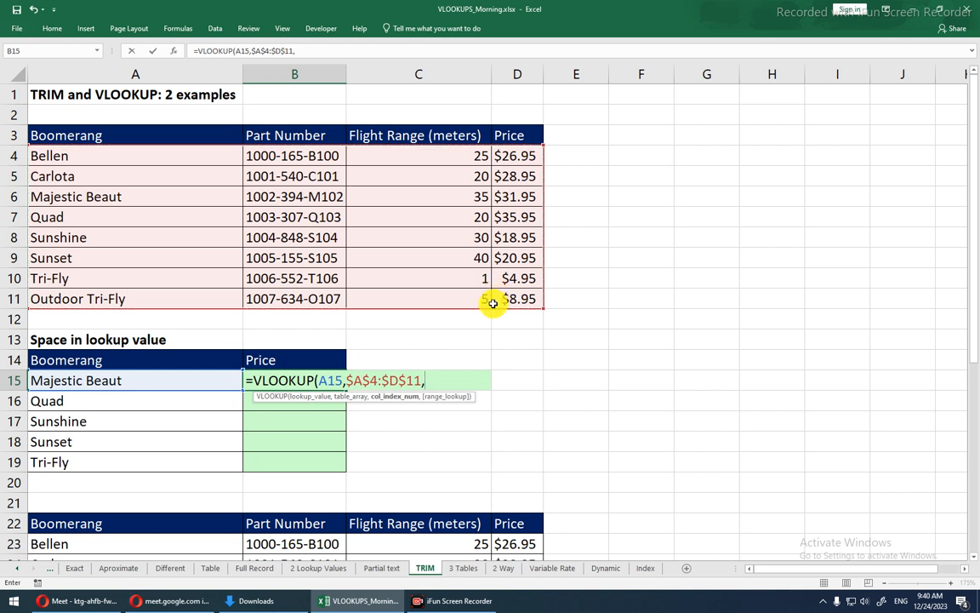
type("4,0")
key("ctrl+Return")
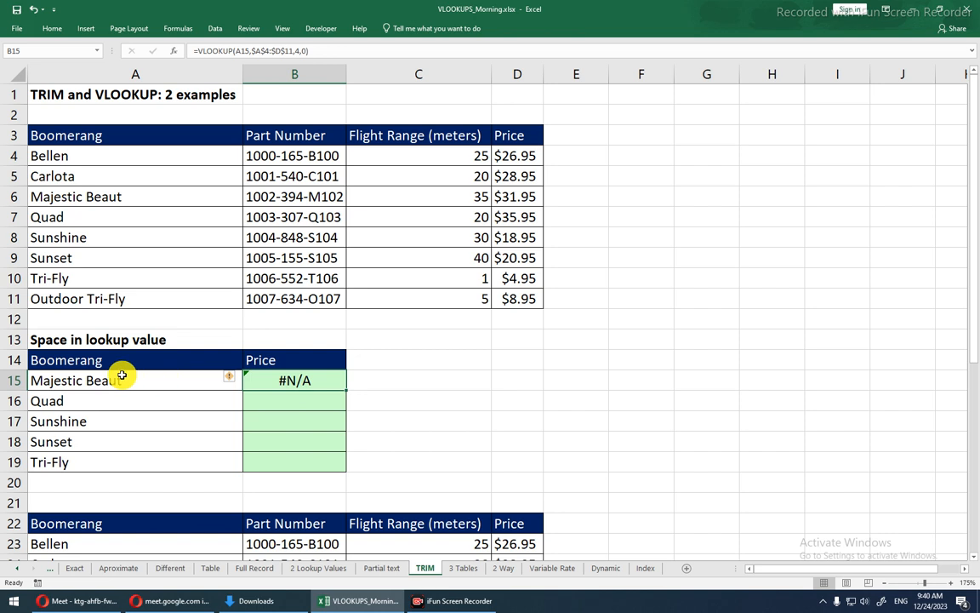
- Compare Majestic Beaut in A6 and A15, check the formula in B15, and inspect the text in A15 for extra spaces
left_click(118, 201)
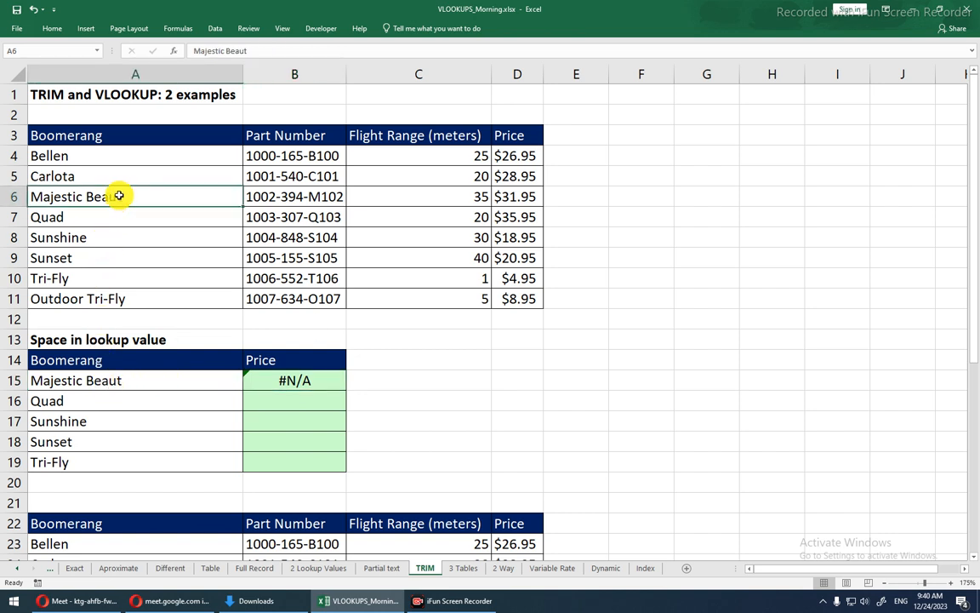
left_click(66, 96)
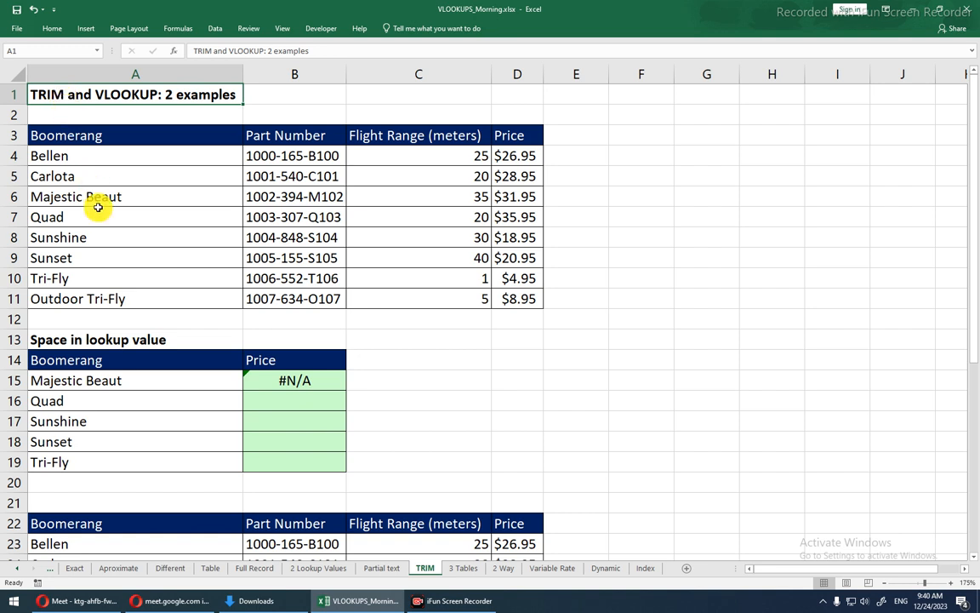
left_click(156, 381)
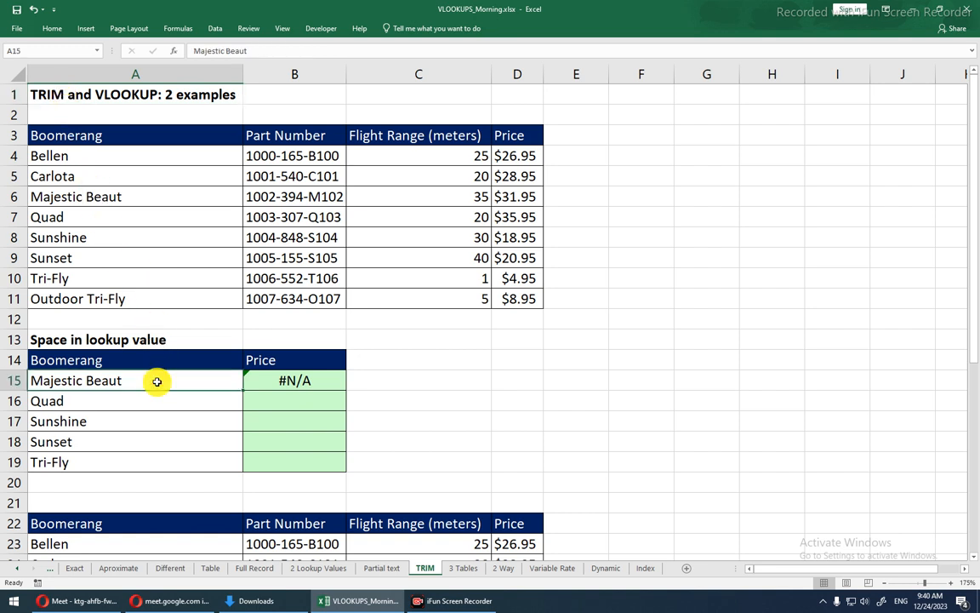
left_click(272, 387)
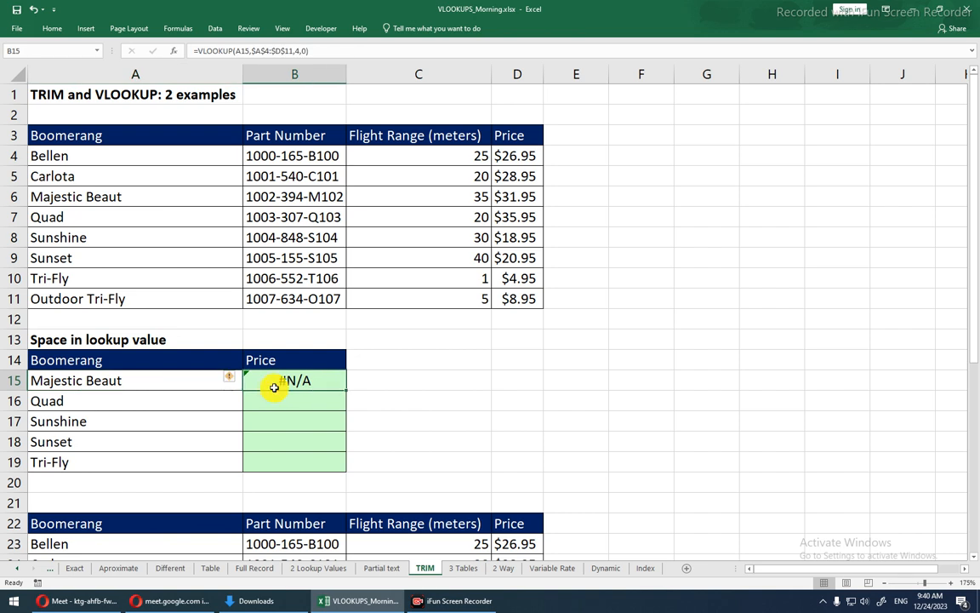
double_click(274, 387)
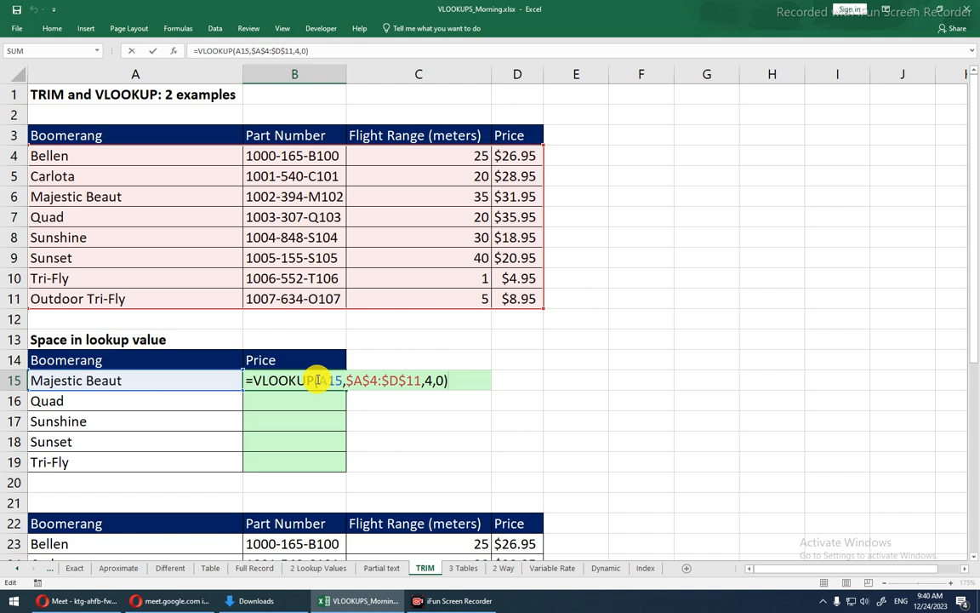
key("Escape")
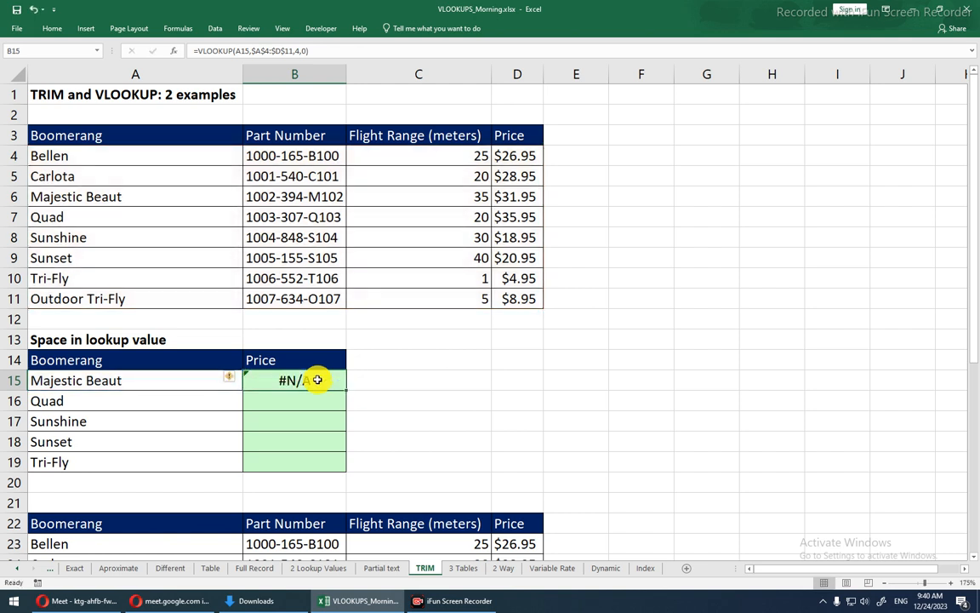
left_click(192, 381)
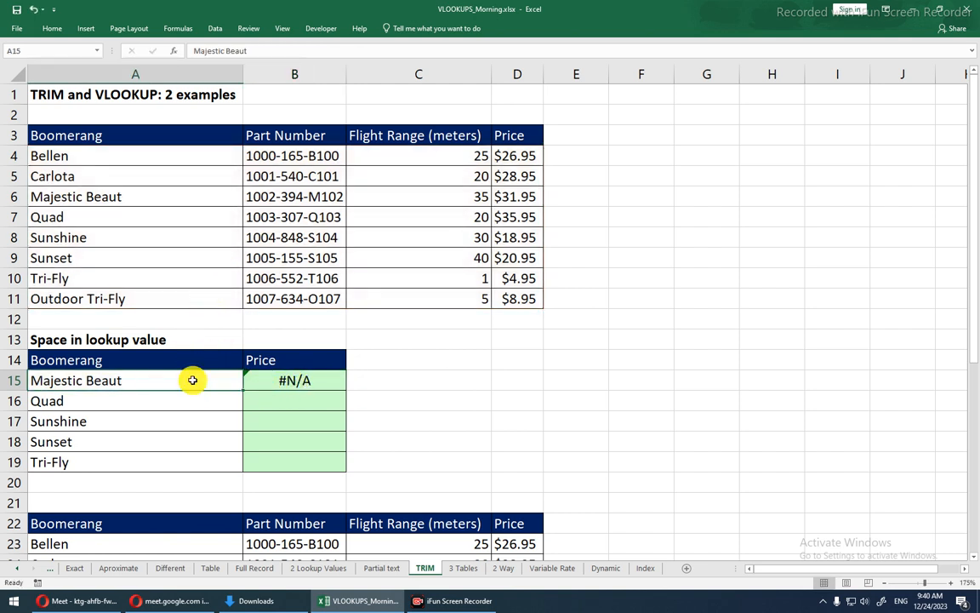
double_click(351, 52)
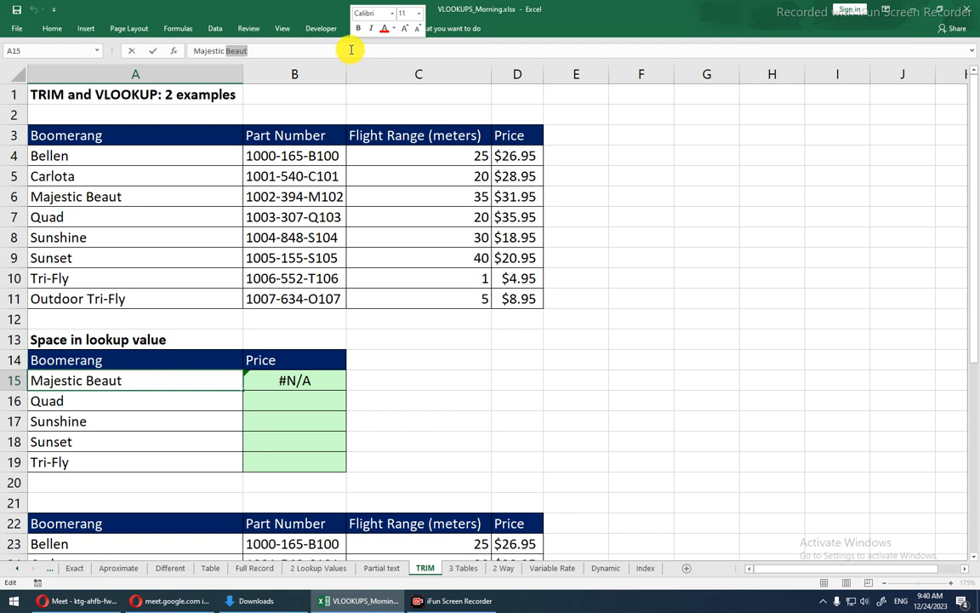
left_click(351, 49)
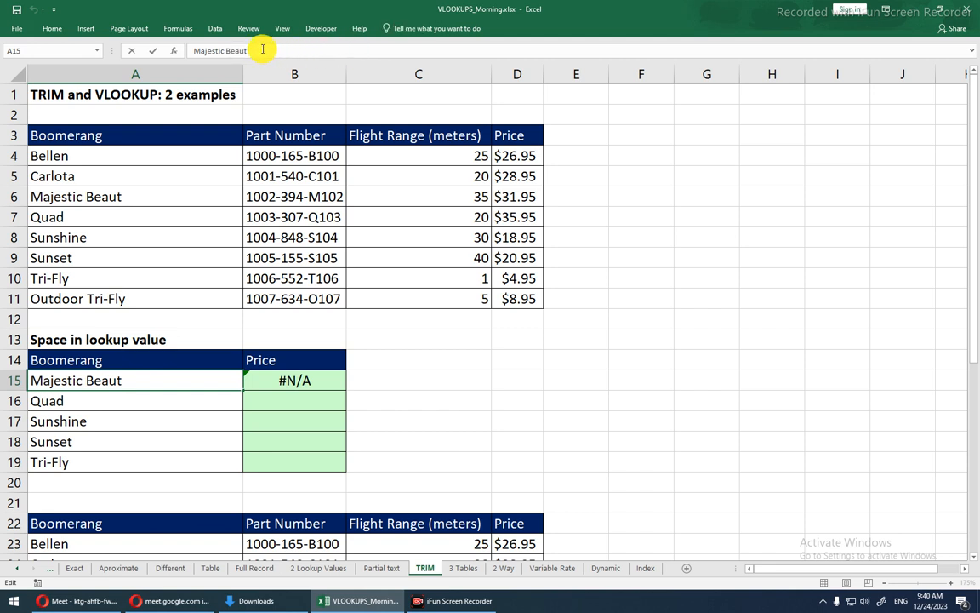
double_click(166, 382)
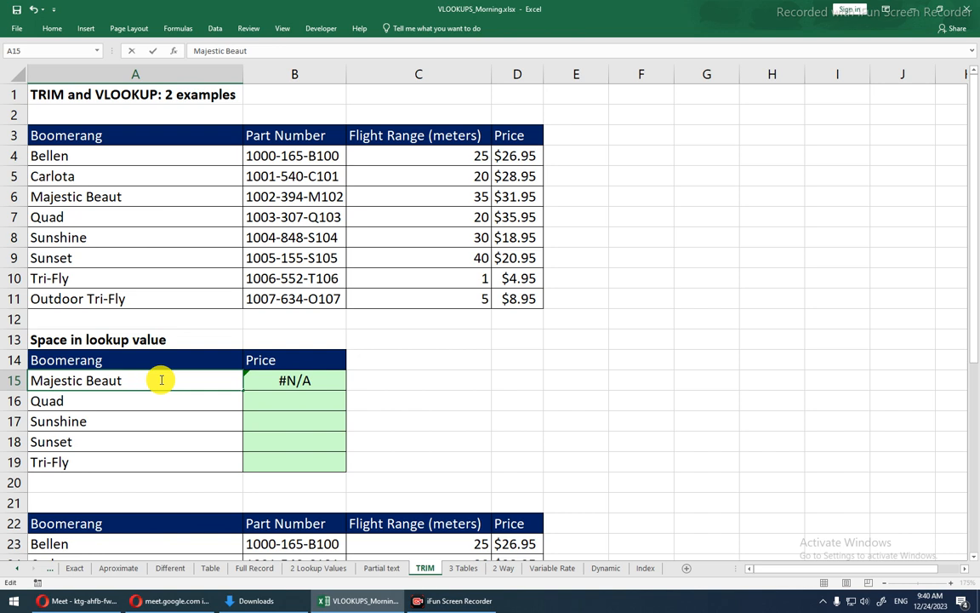
- Inspect the text of Majestic Beaut in A6 for extra spaces
left_click(123, 198)
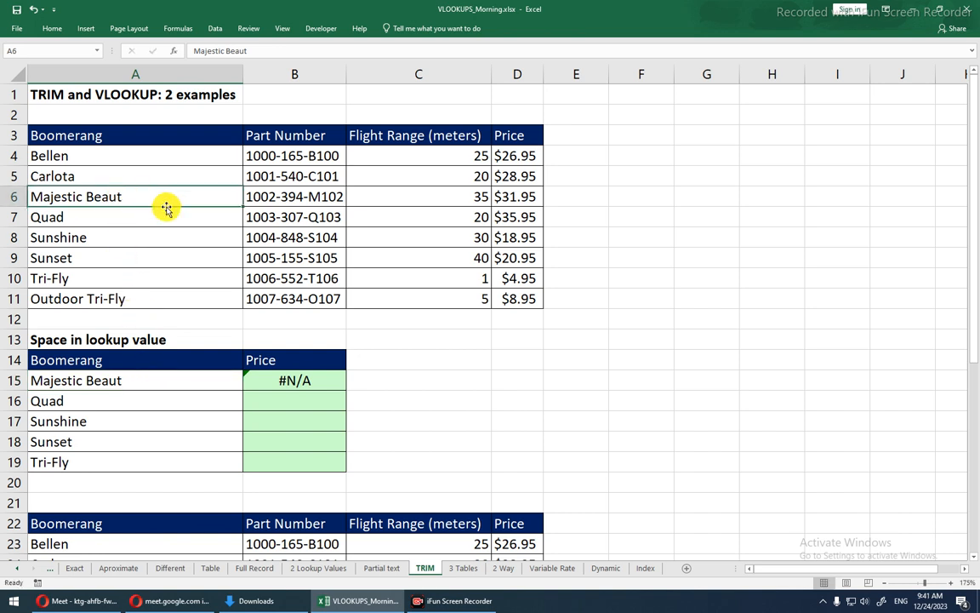
double_click(170, 202)
double_click(178, 200)
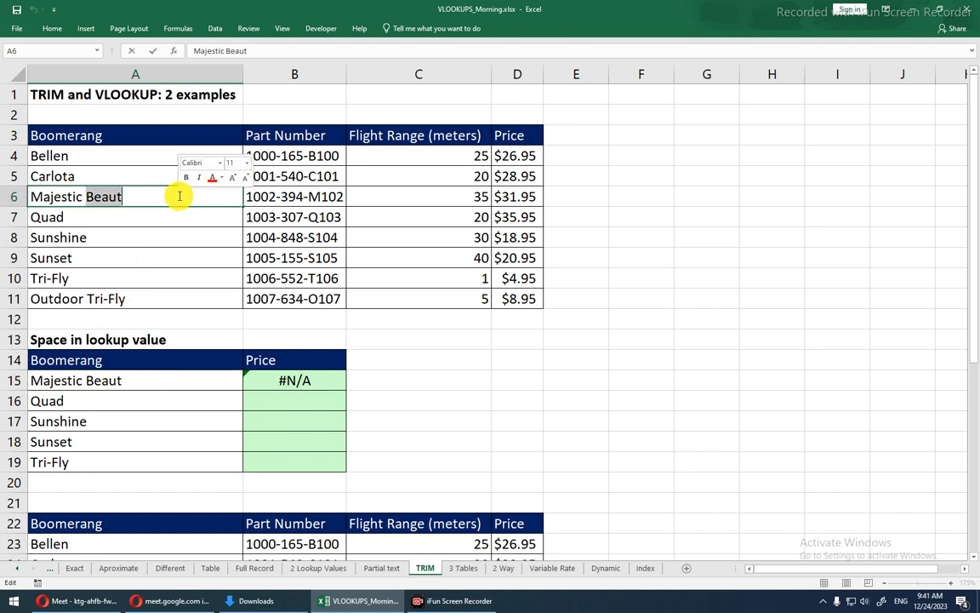
key("Escape")
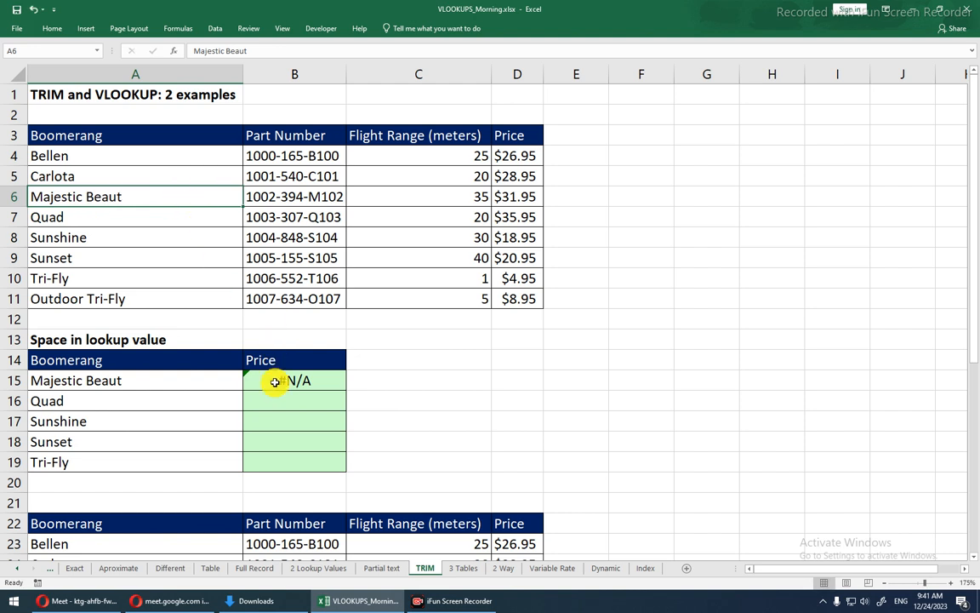
- Evaluate the A15 lookup value inside the B15 formula to check it for a trailing space, leaving the formula unaltered
left_click(275, 382)
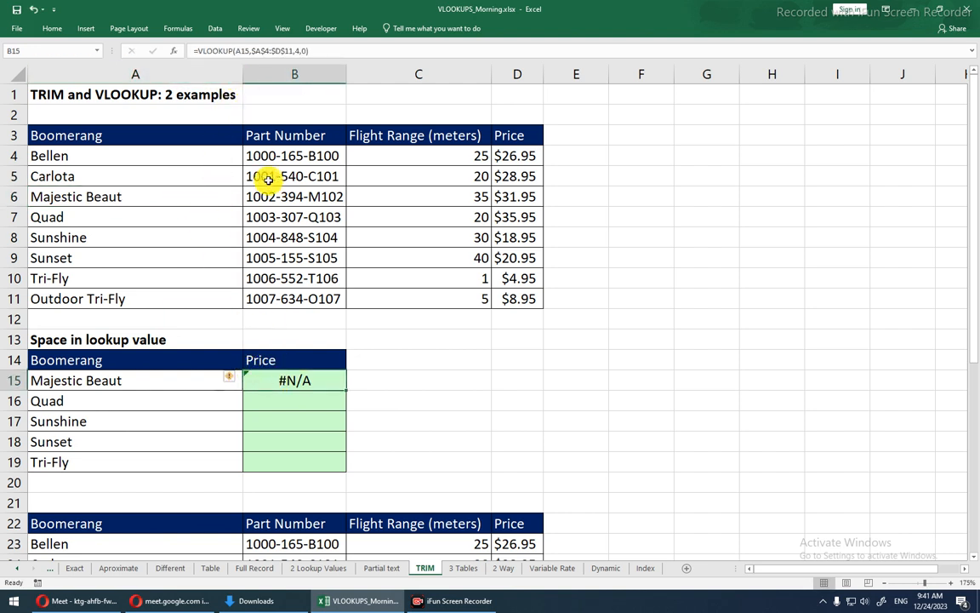
key("F2")
left_click_drag(318, 381, 338, 383)
left_click(340, 381)
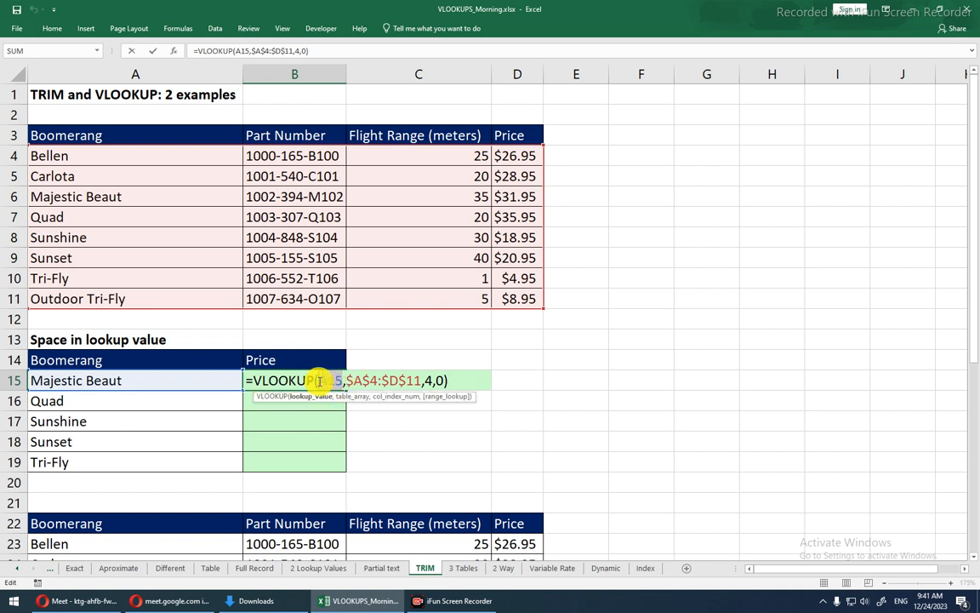
mouse_move(322, 381)
left_mouse_down()
mouse_move(344, 381)
mouse_move(331, 382)
left_mouse_up()
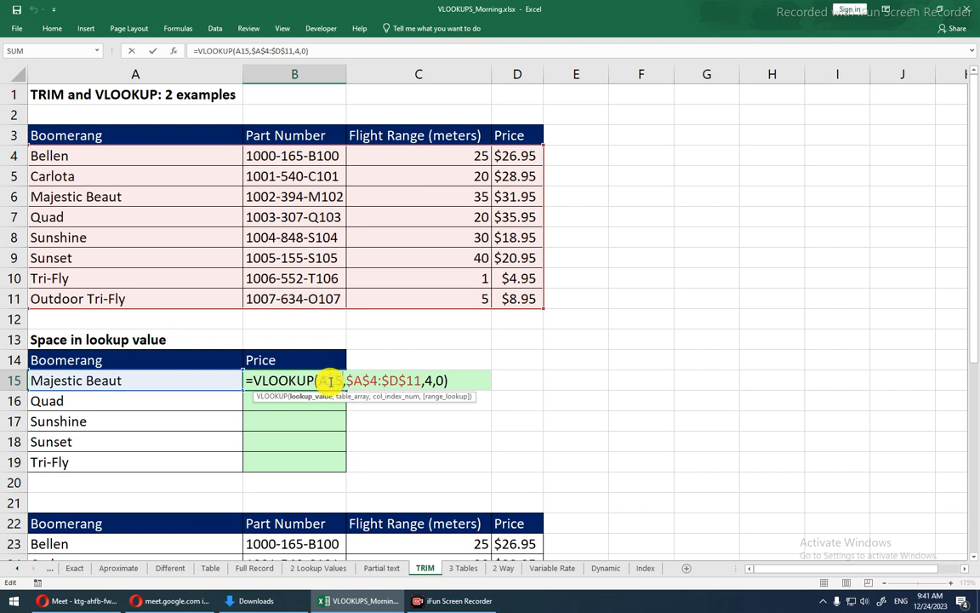
key("F9")
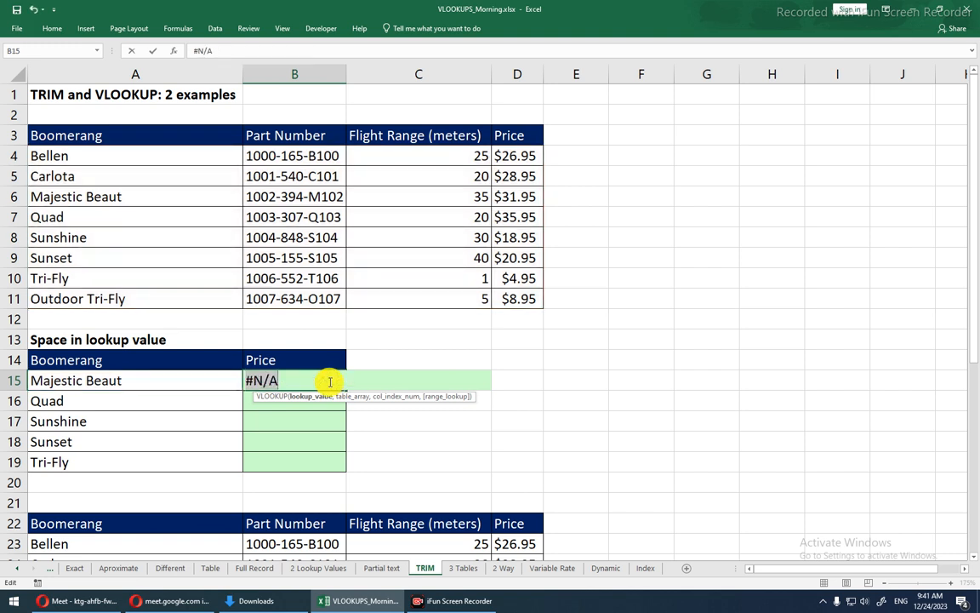
key("Escape")
double_click(327, 382)
left_click_drag(318, 380, 348, 380)
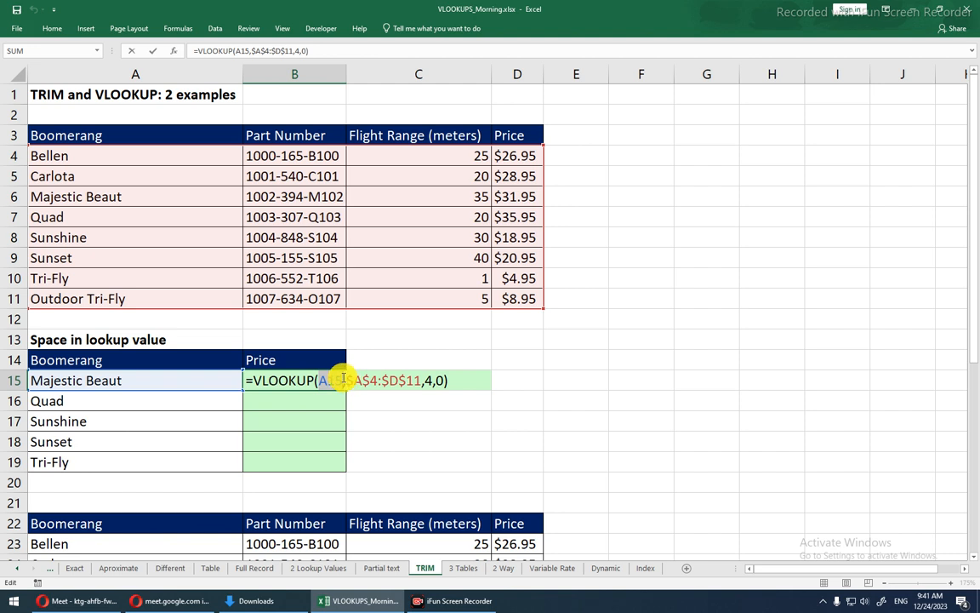
left_click(342, 380)
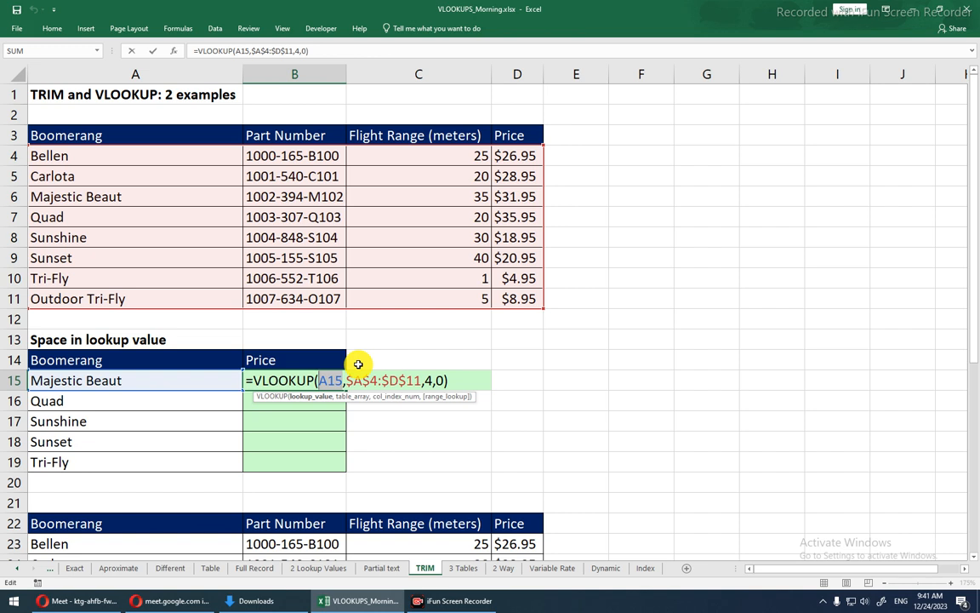
key("F9")
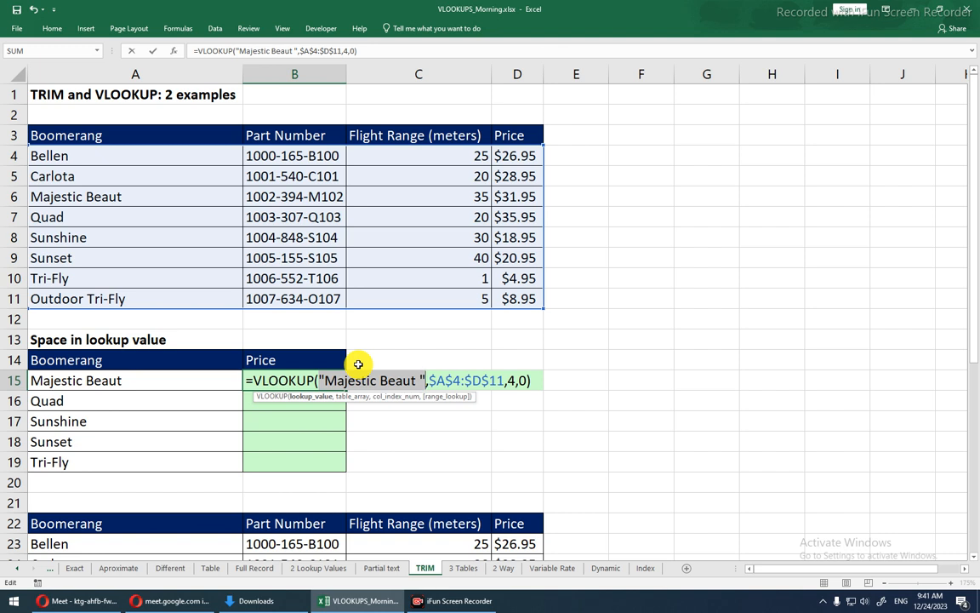
key("Escape")
- Wrap the lookup value in B15 with TRIM so the formula reads =VLOOKUP(TRIM(A15),$A$4:$D$11,4,0)
key("F2")
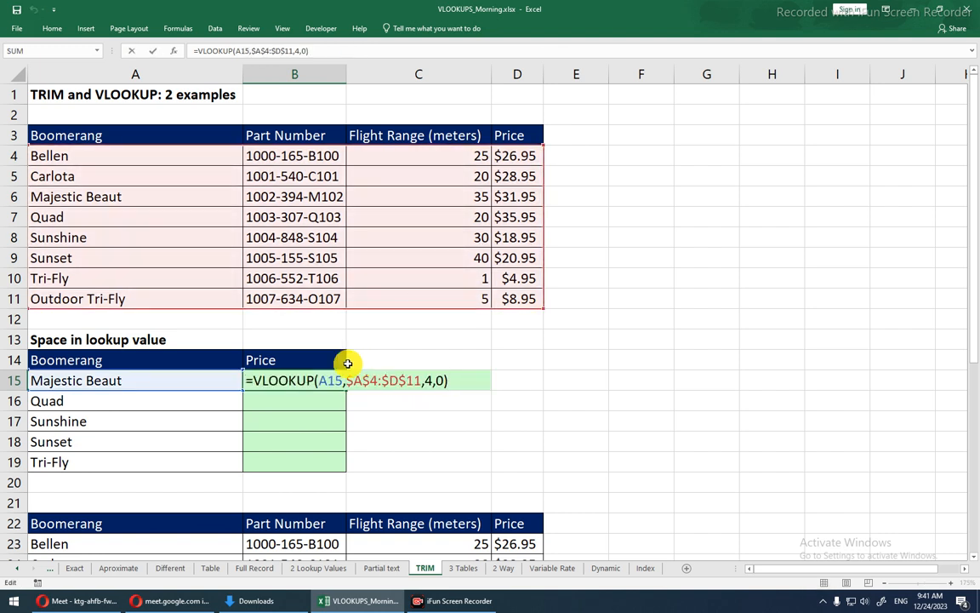
left_click(325, 380)
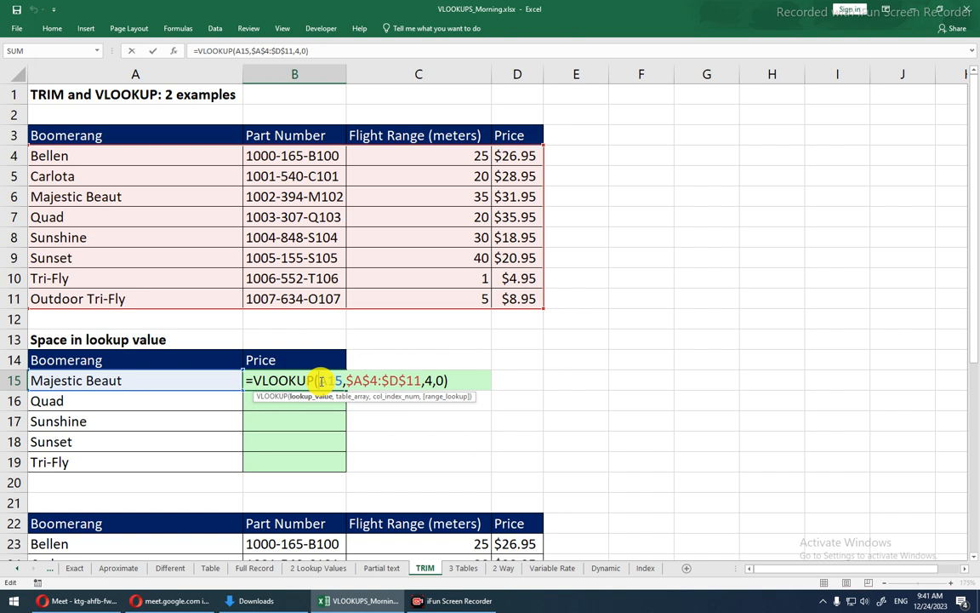
type("trim(")
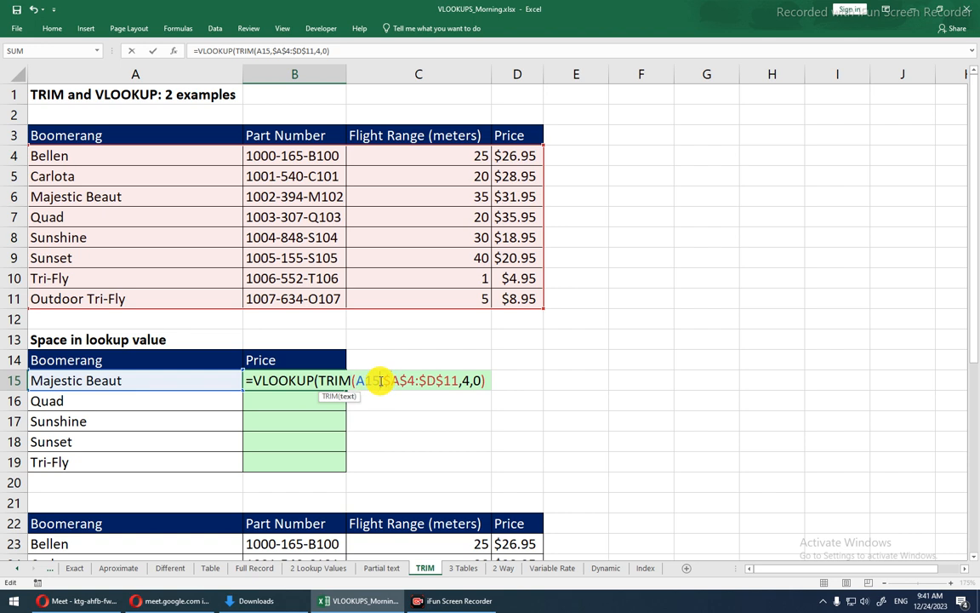
type(")")
- Evaluate the TRIM(A15) argument in B15, undo that evaluation, and accept the formula with TRIM(A15) intact
left_click_drag(321, 379, 384, 377)
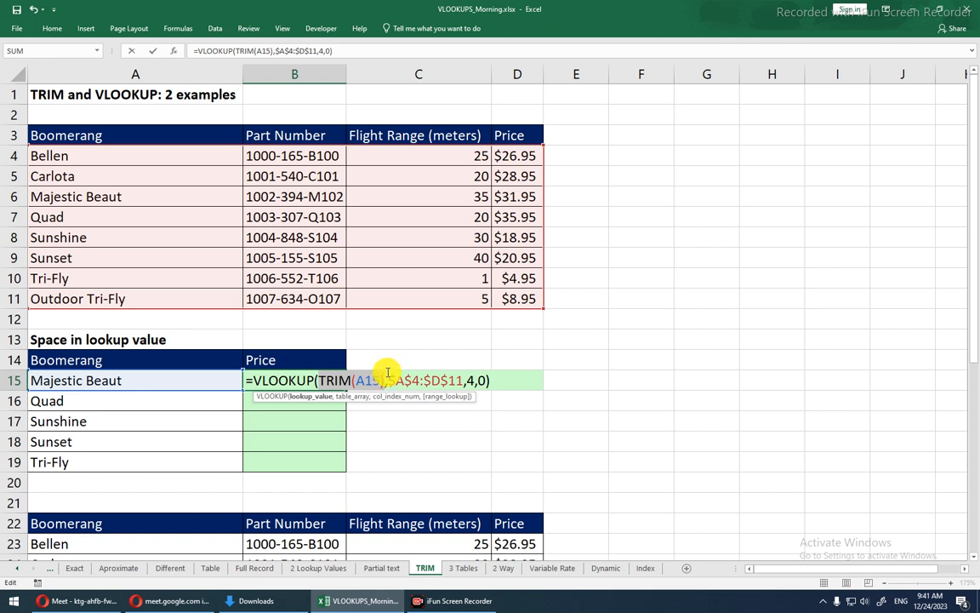
key("F9")
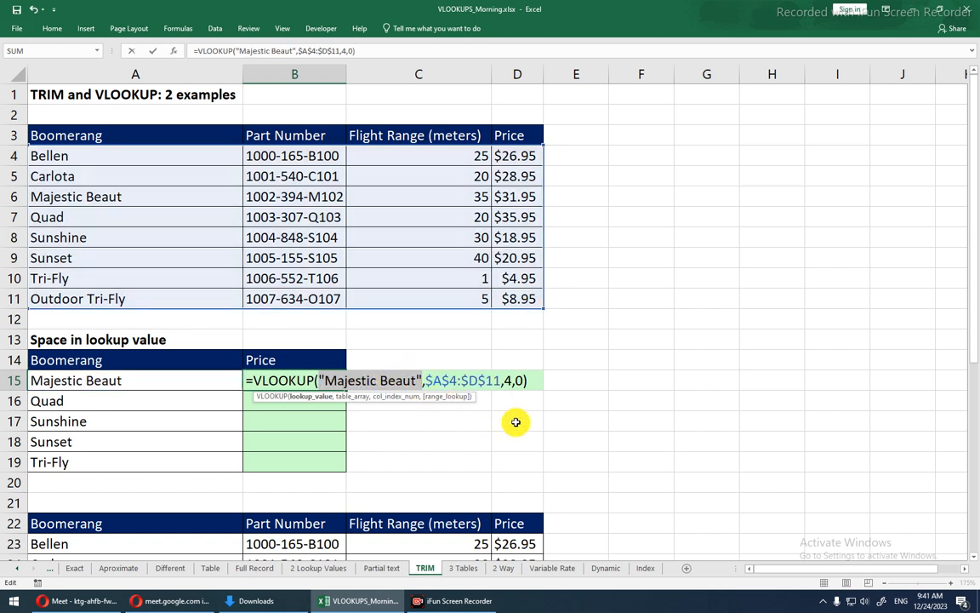
key("ctrl+z")
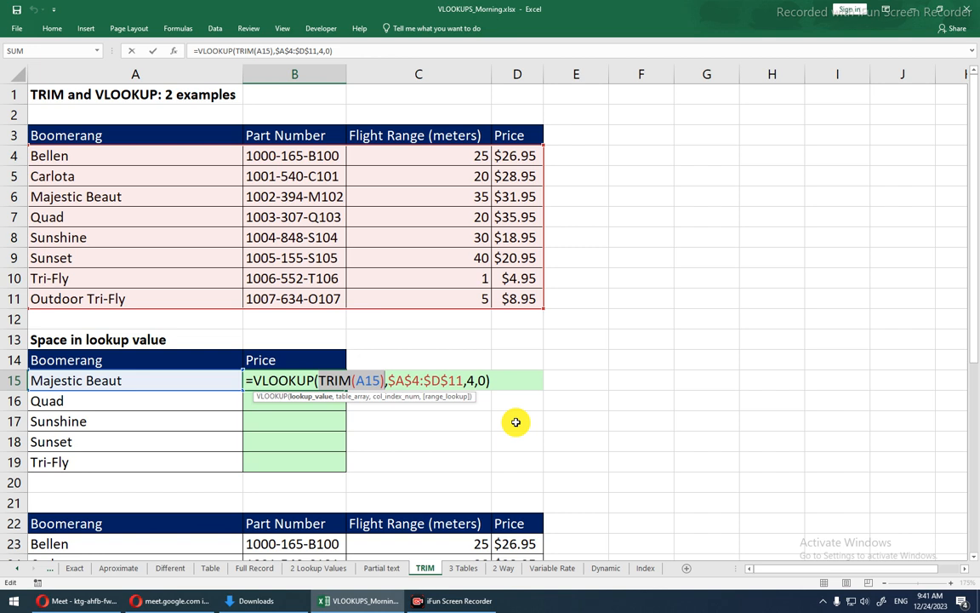
key("Escape")
double_click(344, 382)
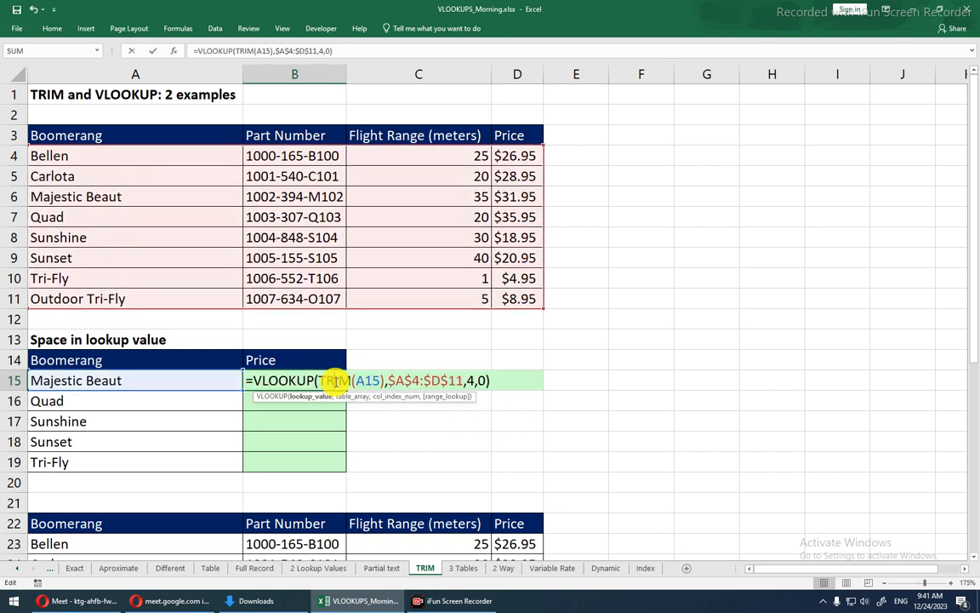
key("Escape")
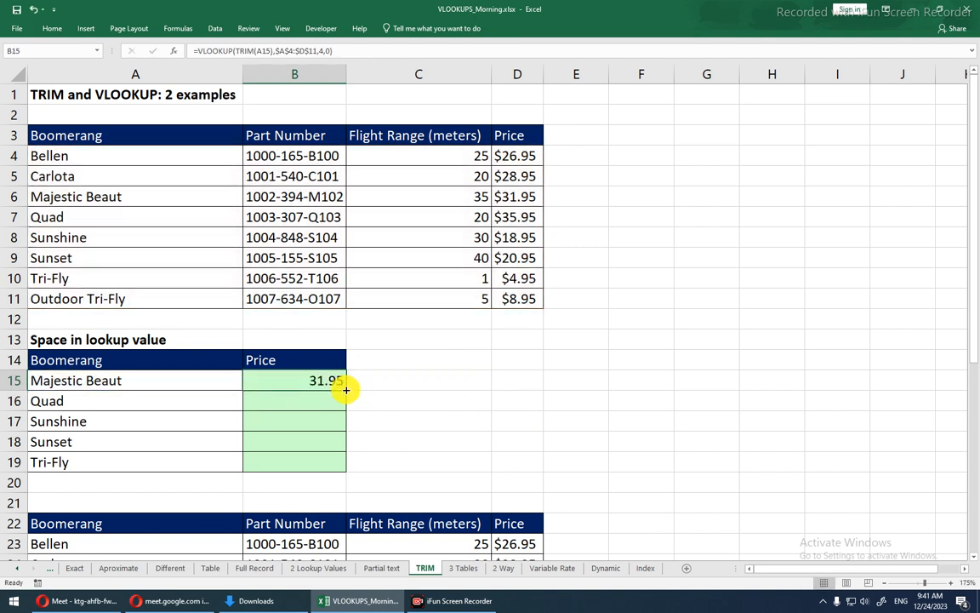
- Fill the B15 formula down through B19 and check Quad in A16 for a trailing space
double_click(346, 390)
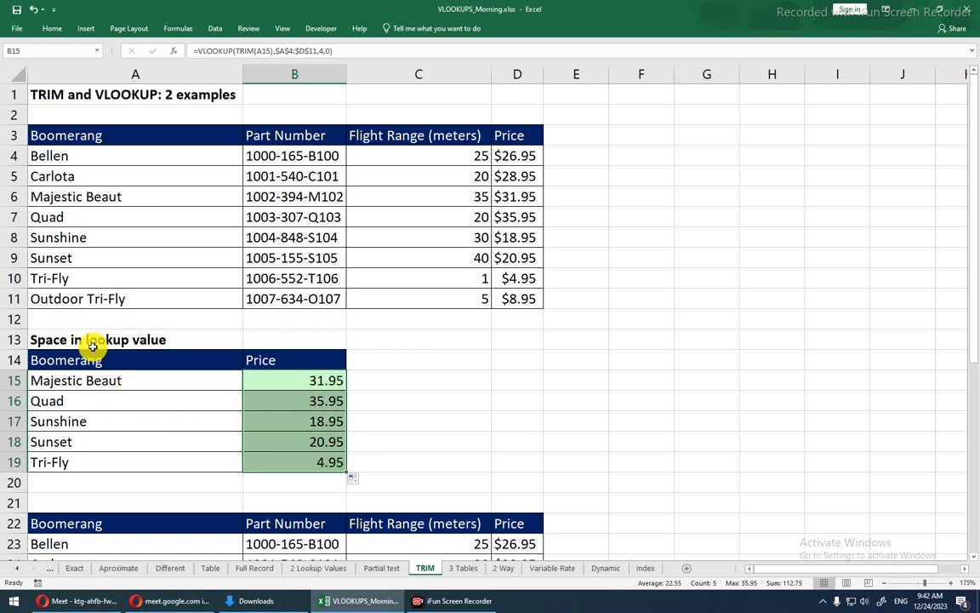
double_click(110, 405)
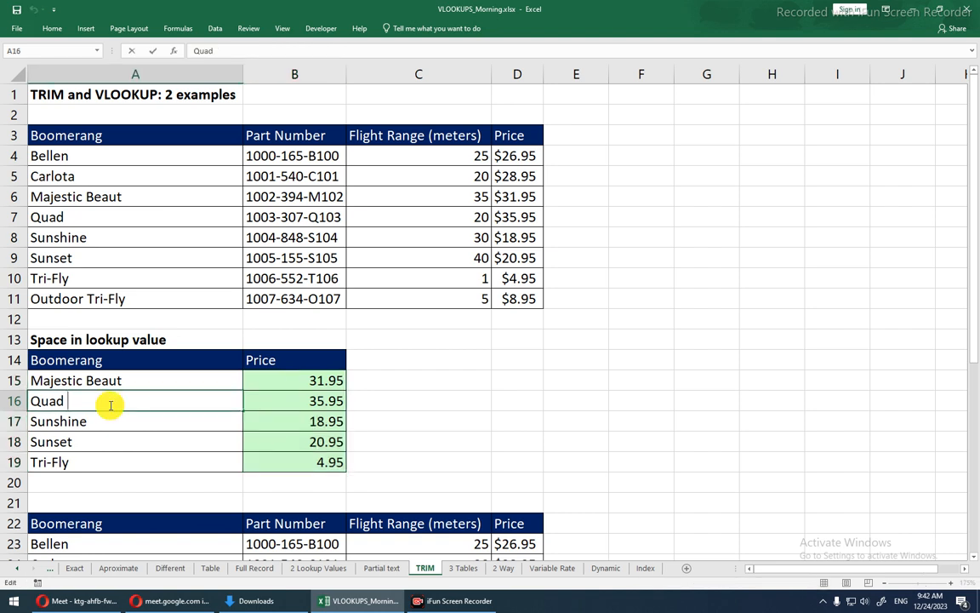
key("Escape")
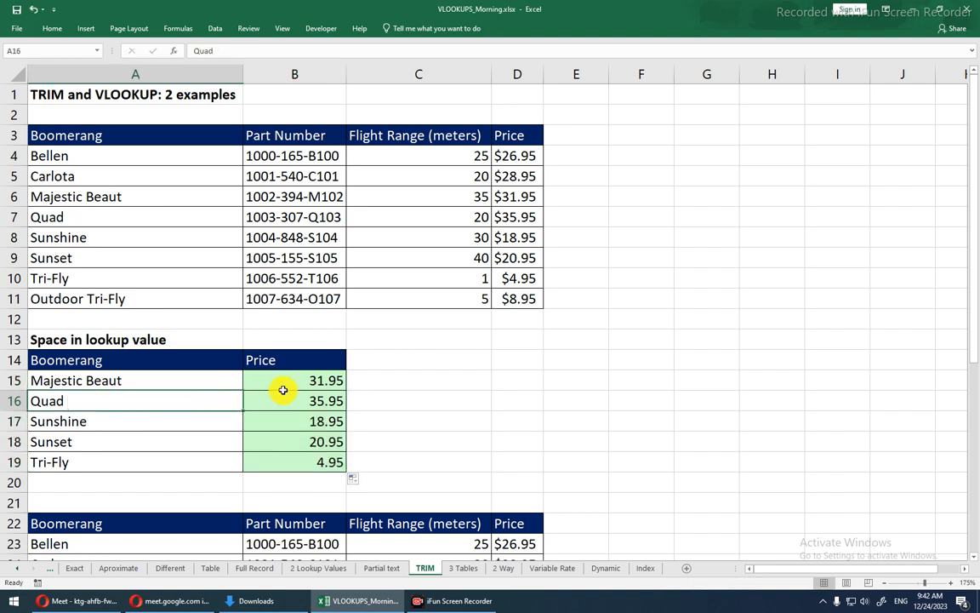
left_click_drag(287, 383, 283, 460)
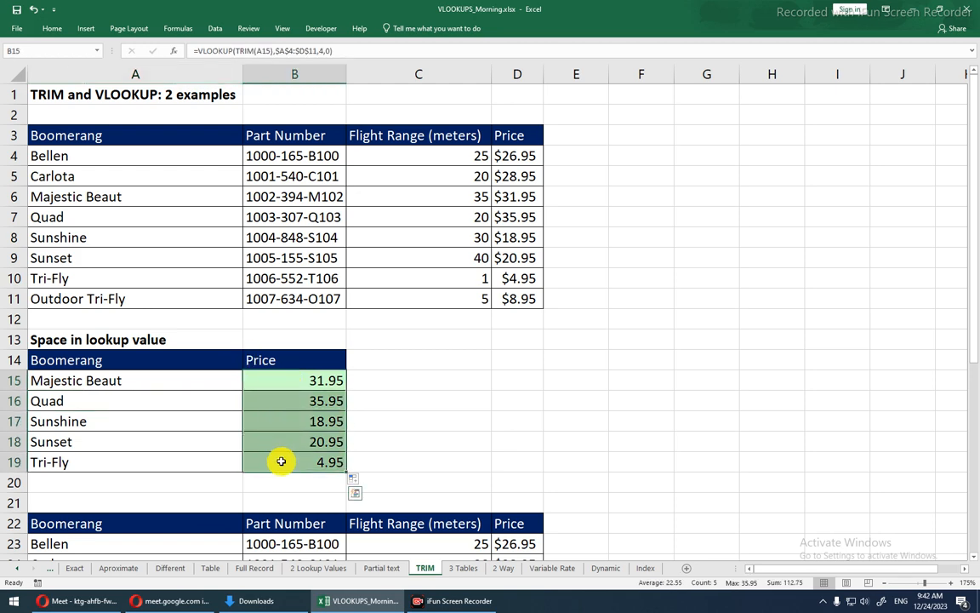
- Examine the Space in 1st column of table section, comparing Majestic Beaut in A34 and A25 for extra spaces
scroll(281, 461, "down", 3)
scroll(281, 462, "down", 4)
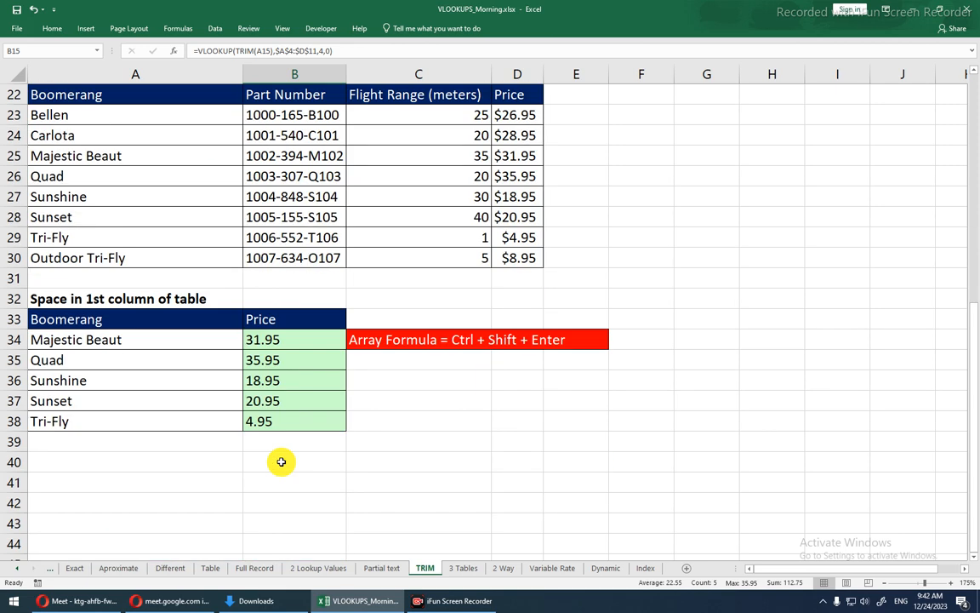
scroll(280, 461, "up", 1)
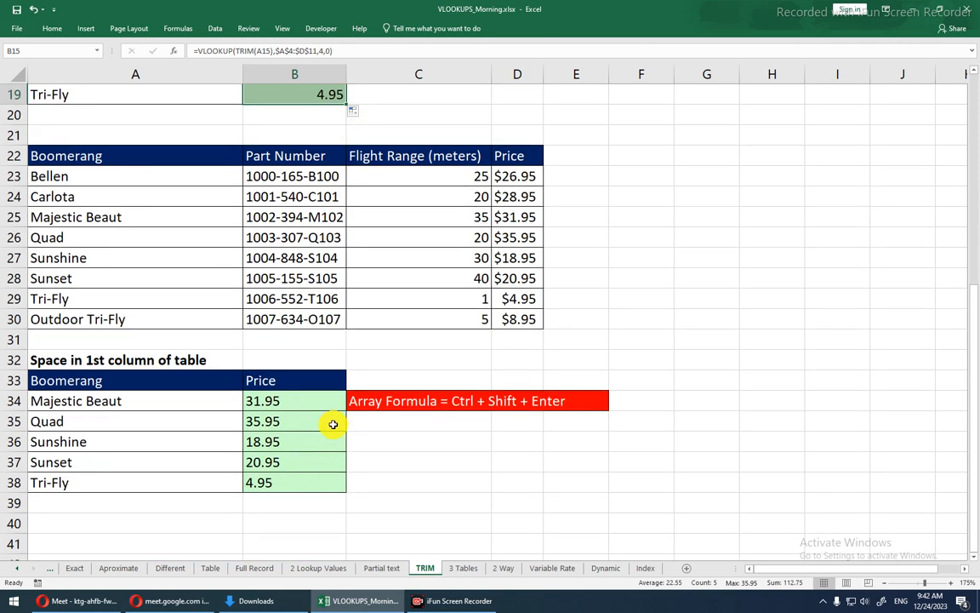
double_click(104, 360)
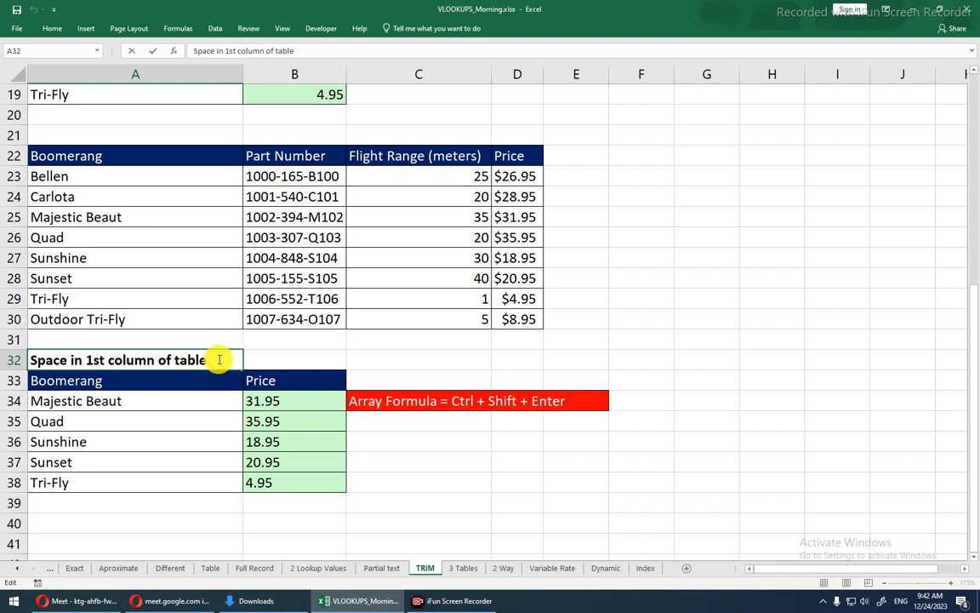
left_click(132, 400)
double_click(143, 402)
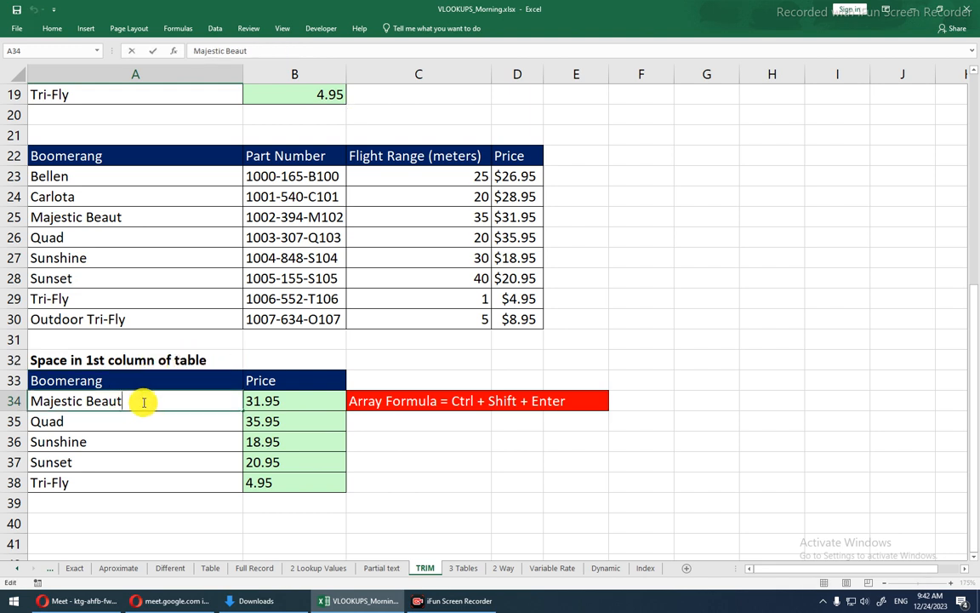
left_click(151, 218)
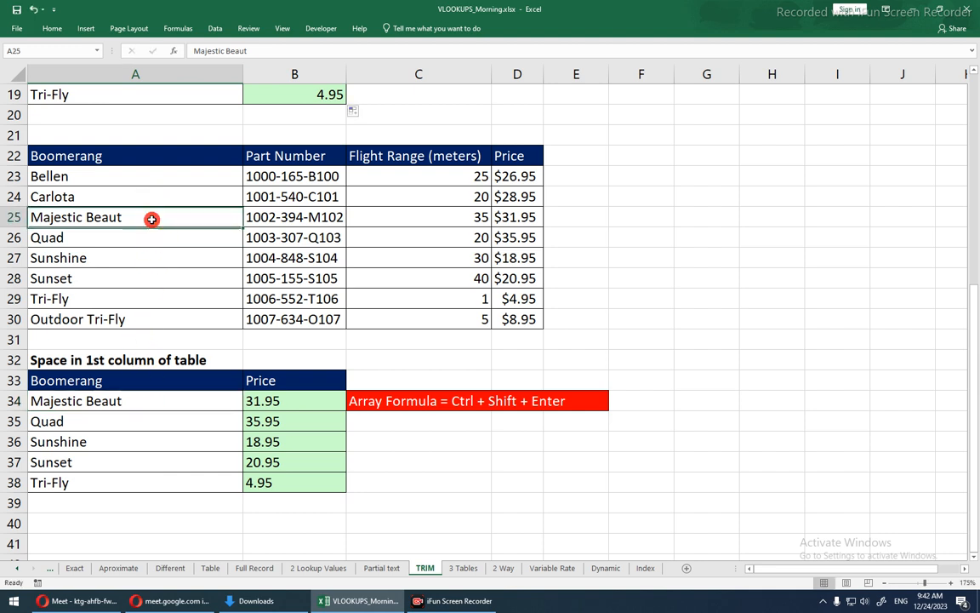
double_click(152, 219)
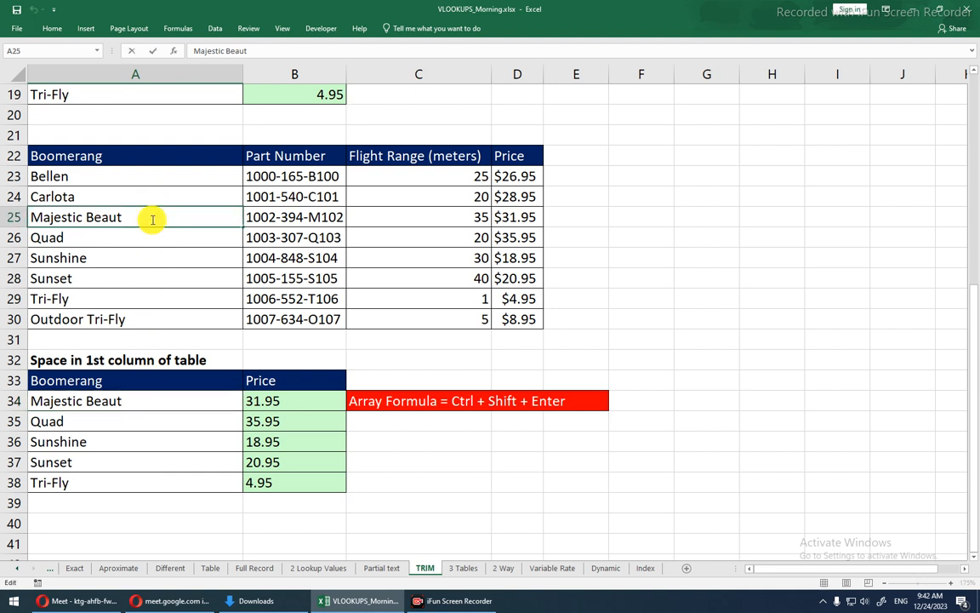
- Clear the existing prices in B34:B38 of the Space in 1st column of table section
left_click_drag(254, 400, 265, 486)
left_click(267, 480)
left_click_drag(263, 403, 269, 478)
key("Delete")
- Start a VLOOKUP formula in B34 with A34 as the lookup value
key("Up")
key("Down")
type("=v")
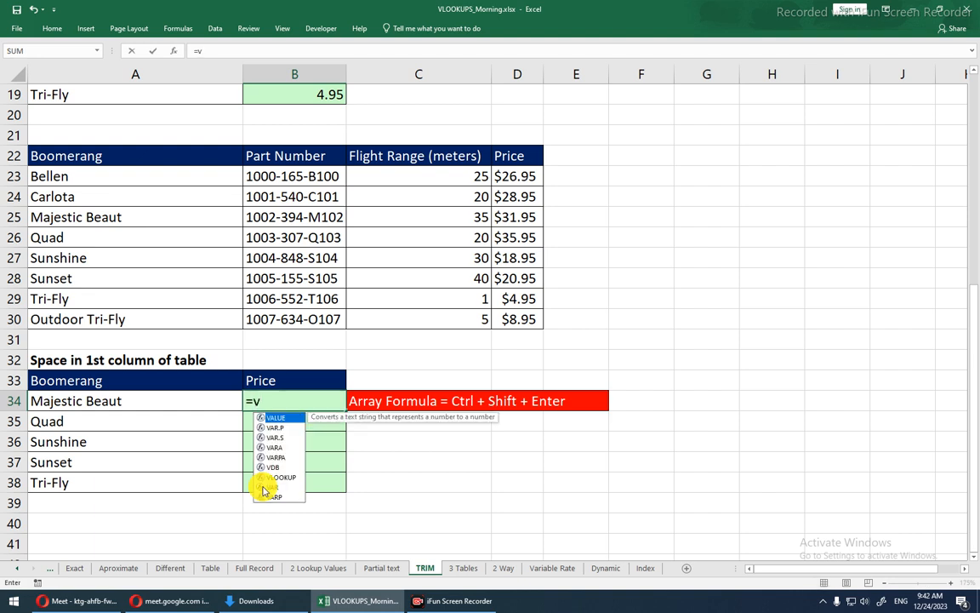
type("l")
key("Tab")
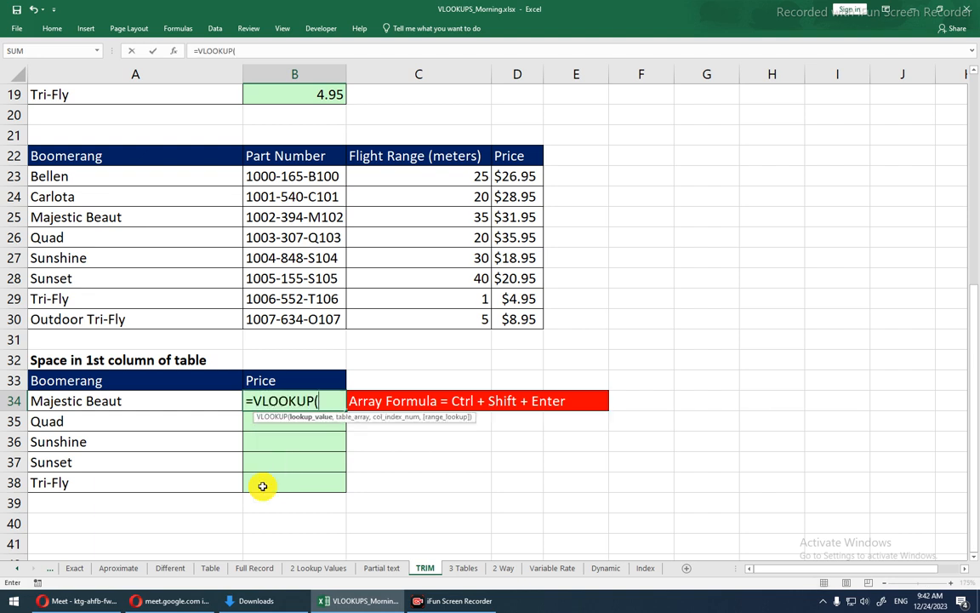
left_click(209, 401)
type(",")
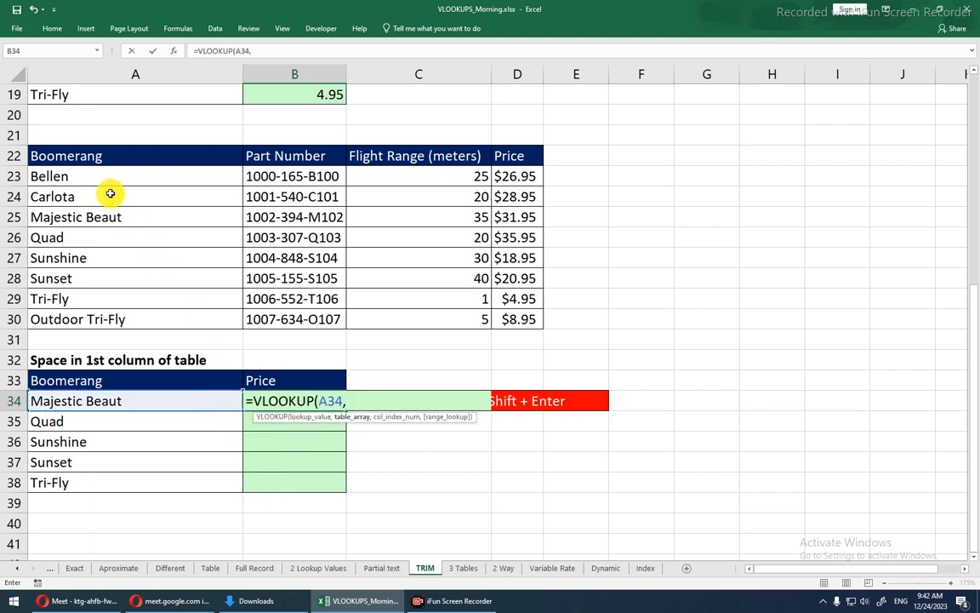
- Set the table array of the B34 VLOOKUP to the absolute range $A$23:$D$30
left_click_drag(103, 179, 501, 317)
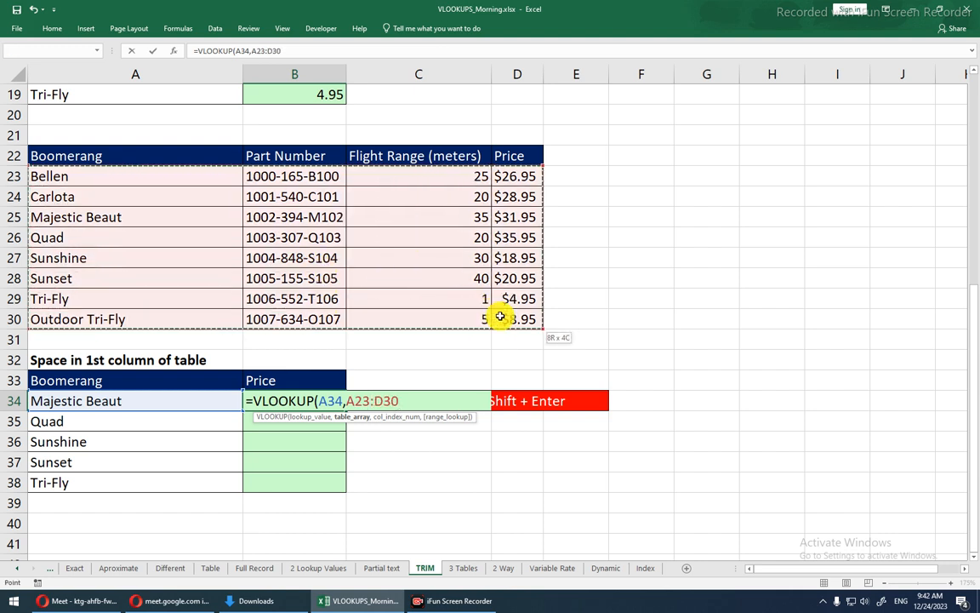
left_click(500, 317)
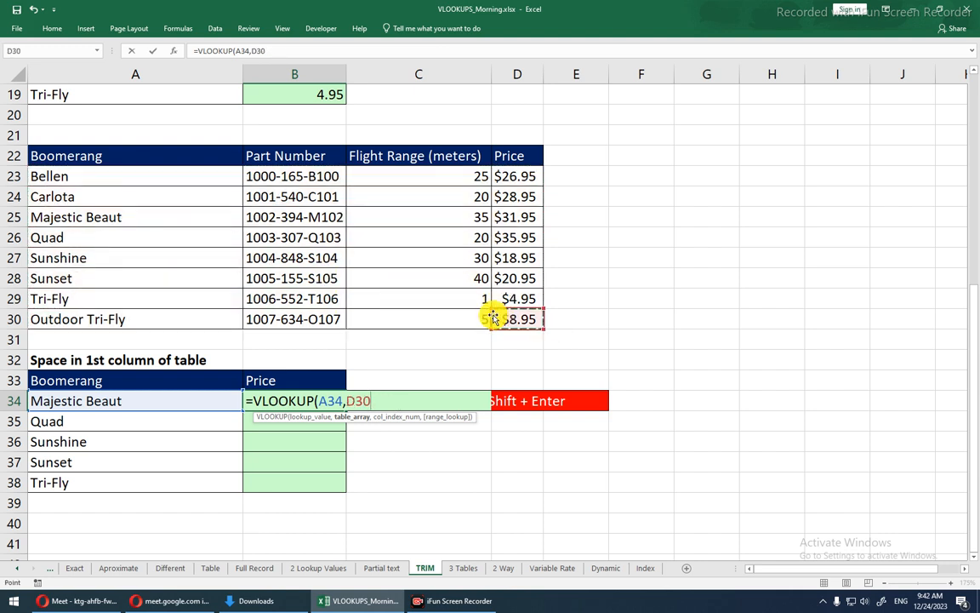
key("shift+Up")
key("shift+Up")
key("shift+Up")
key("shift+Up")
key("shift+Up")
key("shift+Up")
key("shift+Up")
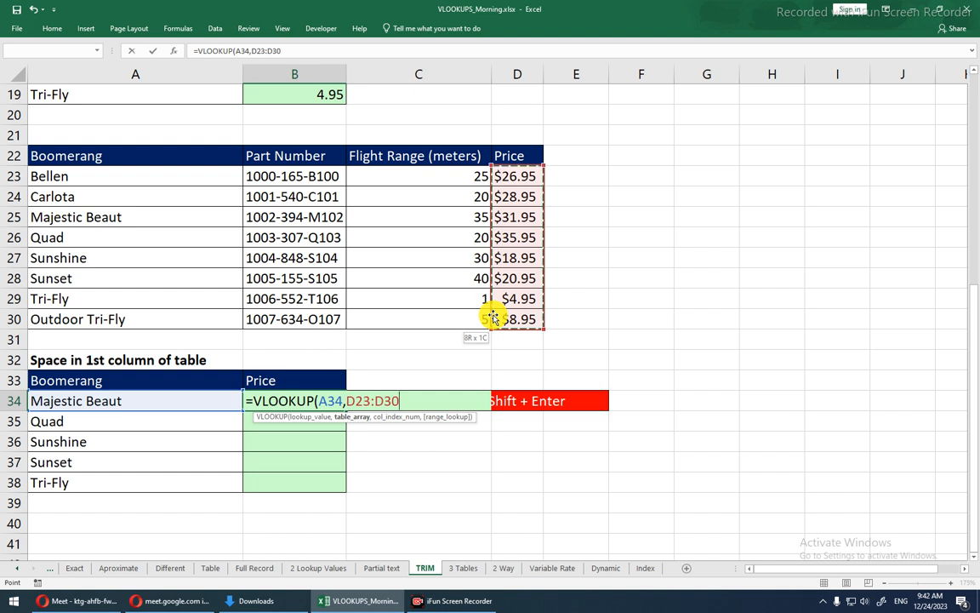
key("shift+Left")
key("shift+Left")
key("shift+Left")
key("F4")
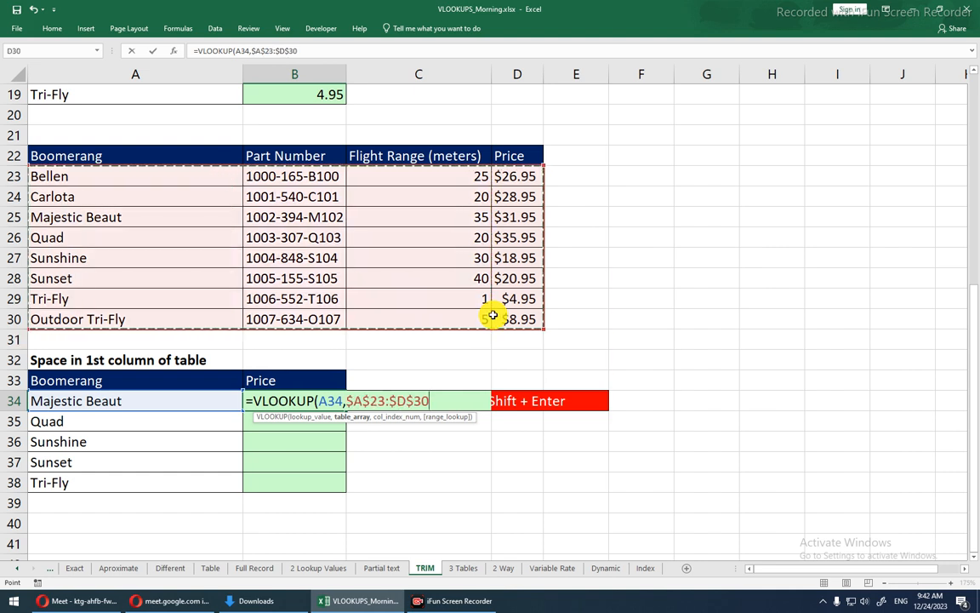
- Complete the B34 VLOOKUP with column index 4 and range lookup 0 for an exact match
type(",")
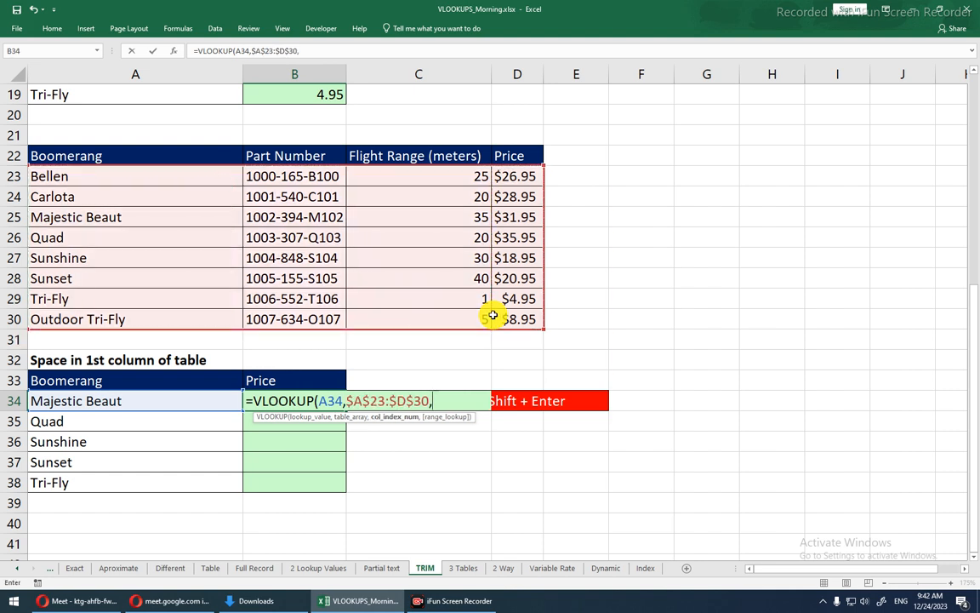
type("4,0")
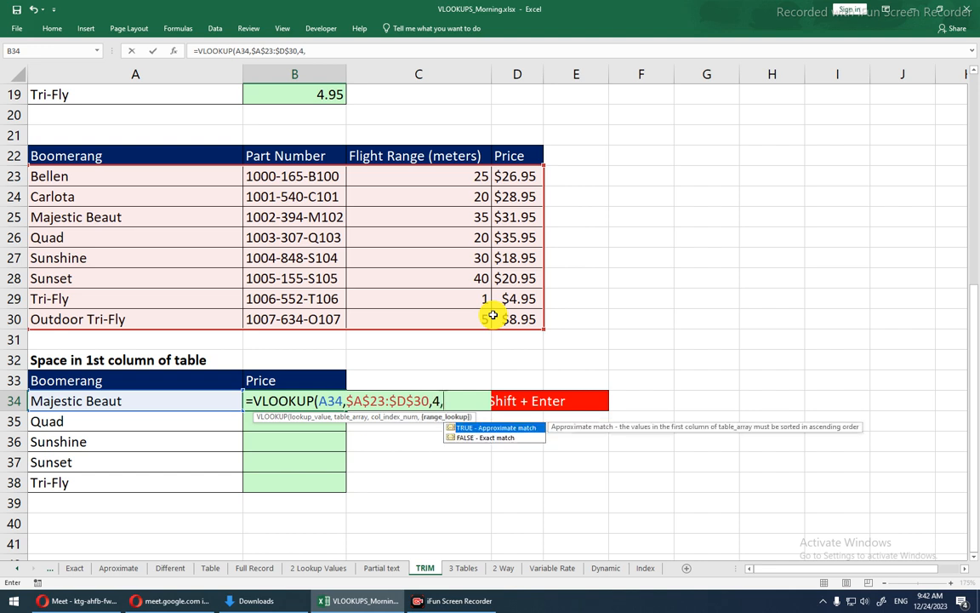
key("Return")
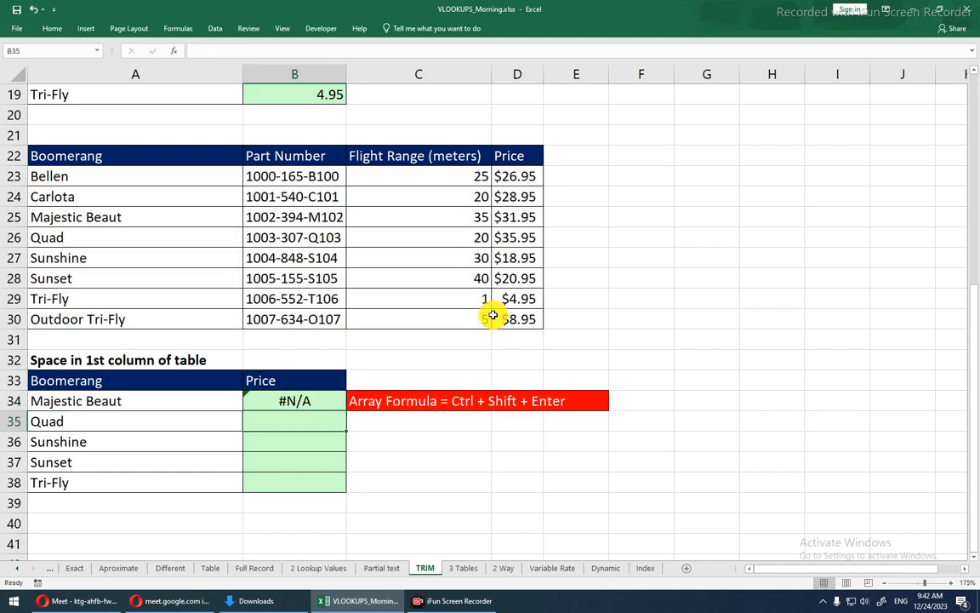
- Evaluate the $A$23:$D$30 argument inside the B34 formula to inspect its text for extra spaces, then restore the range reference
key("Up")
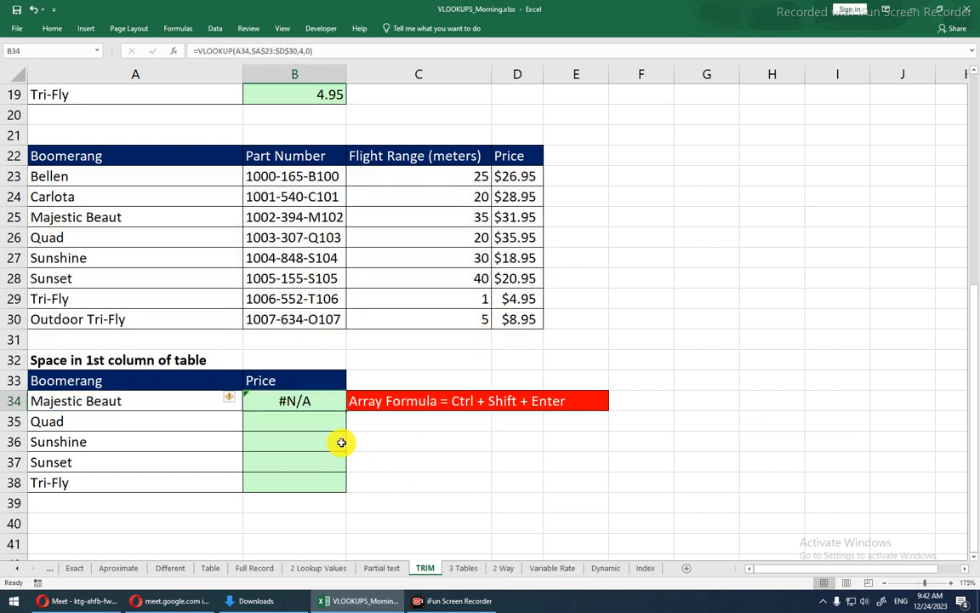
key("F2")
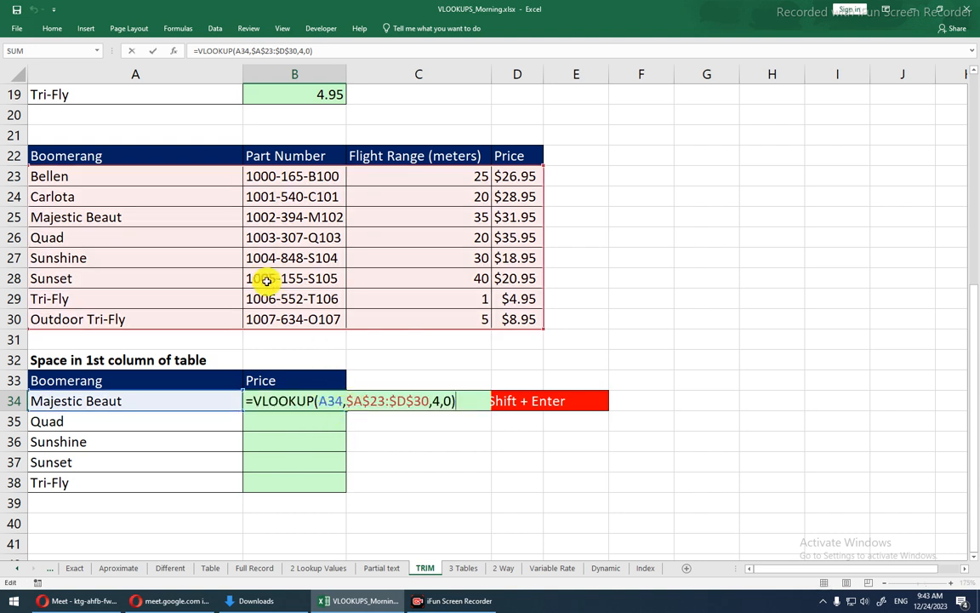
left_click(427, 401)
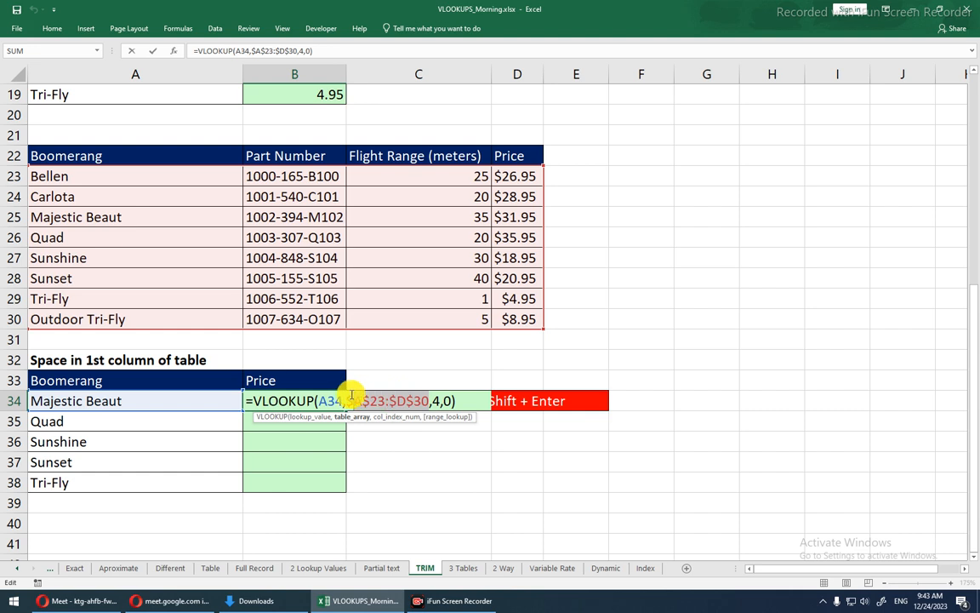
left_click(347, 398)
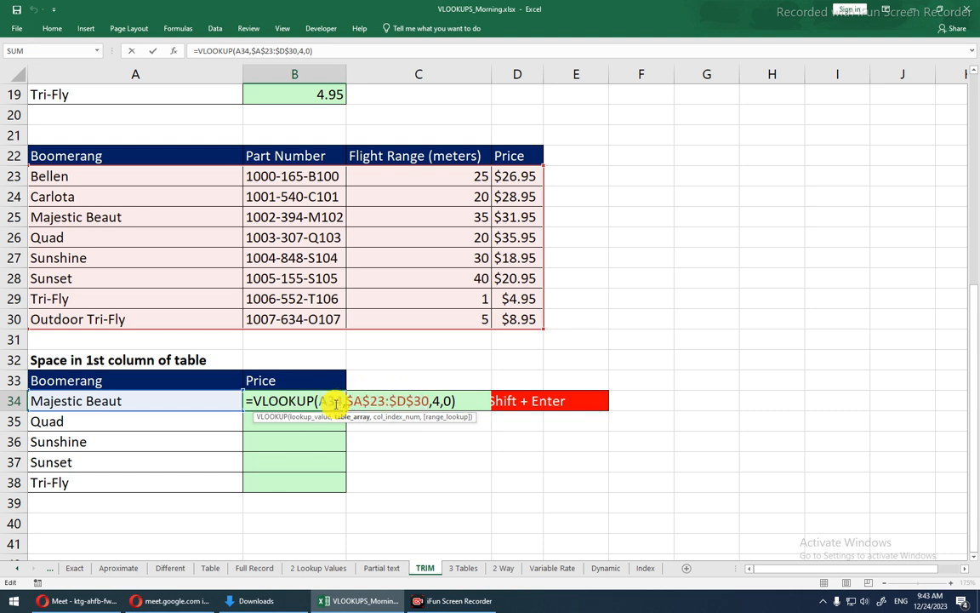
key("shift+Right")
key("shift+Right")
key("shift+Right")
key("shift+Right")
key("shift+Right")
key("shift+Right")
key("shift+Right")
key("shift+Right")
key("shift+Right")
key("shift+Right")
key("shift+Right")
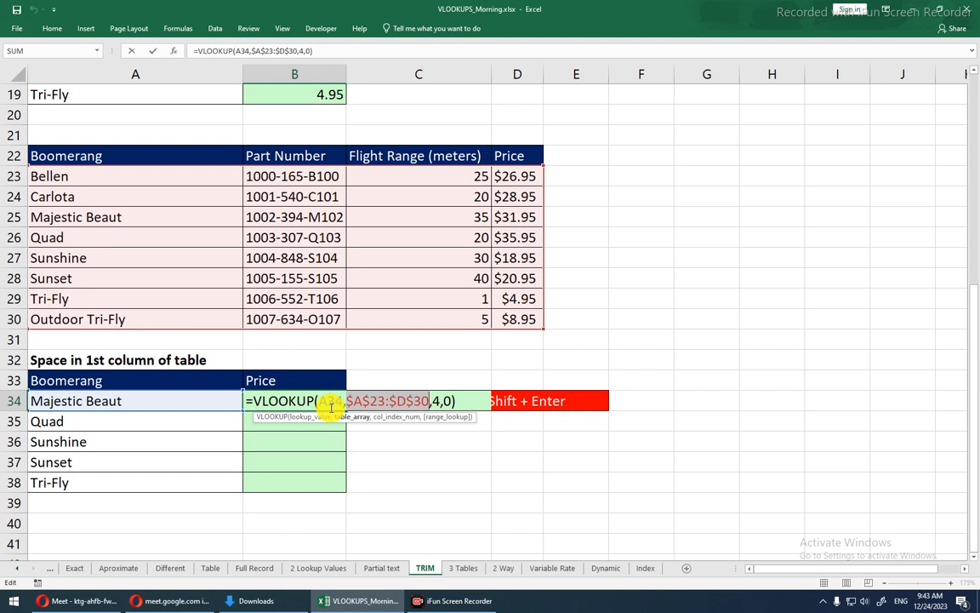
key("F9")
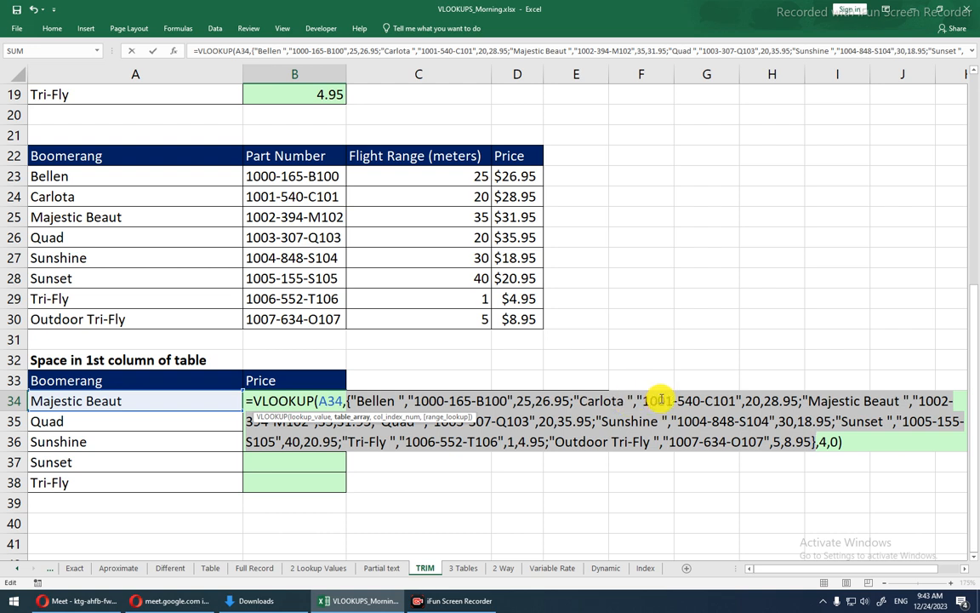
key("ctrl+z")
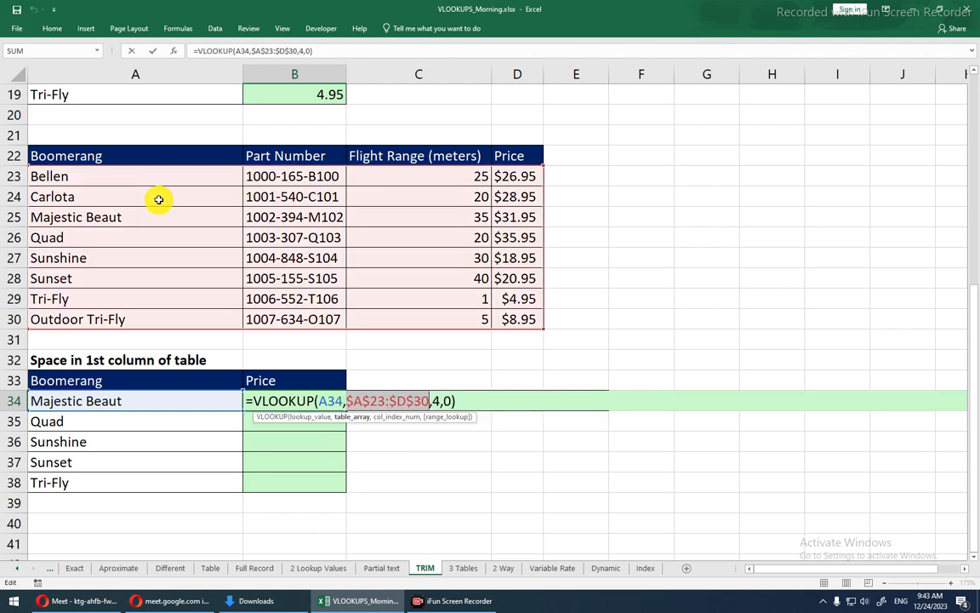
- Wrap the table array in TRIM so the B34 formula reads =VLOOKUP(A34,TRIM($A$23:$D$30),4,0)
left_click(344, 400)
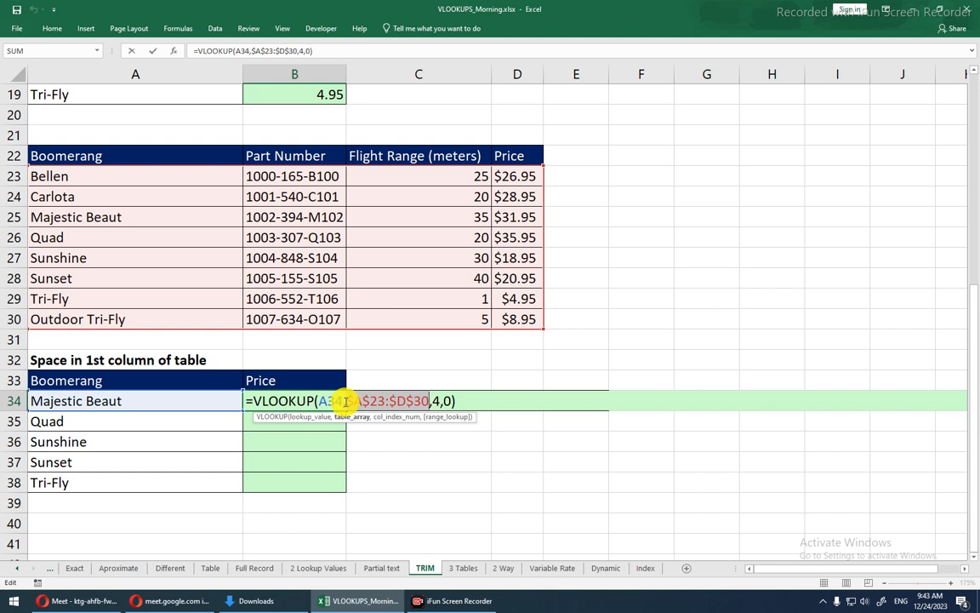
type("tr")
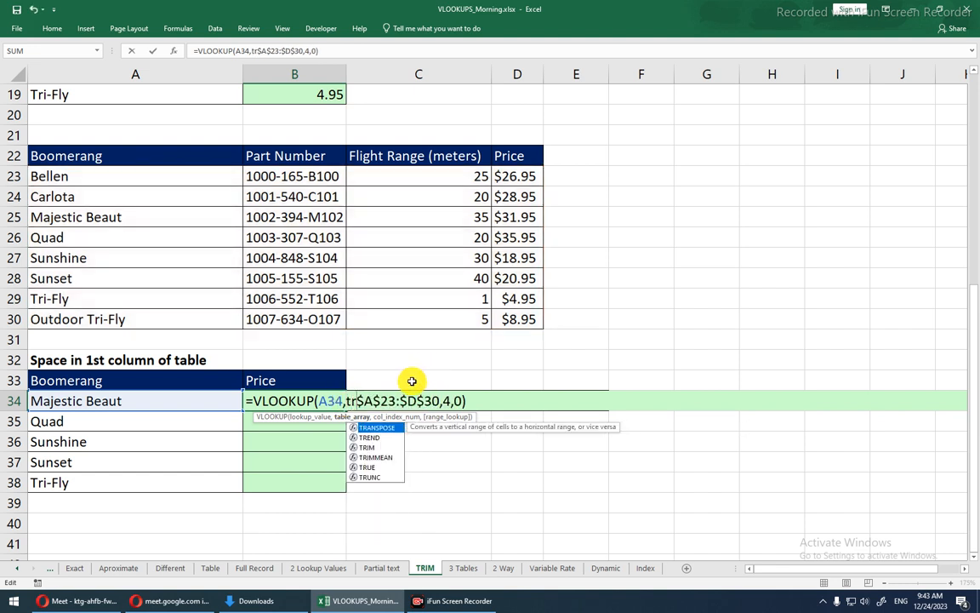
type("im")
key("Tab")
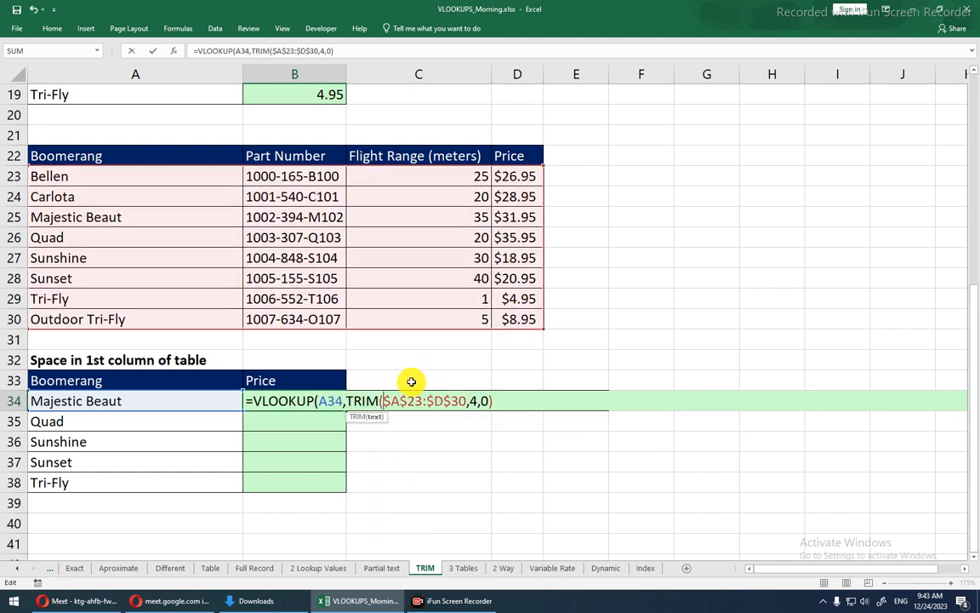
left_click(468, 400)
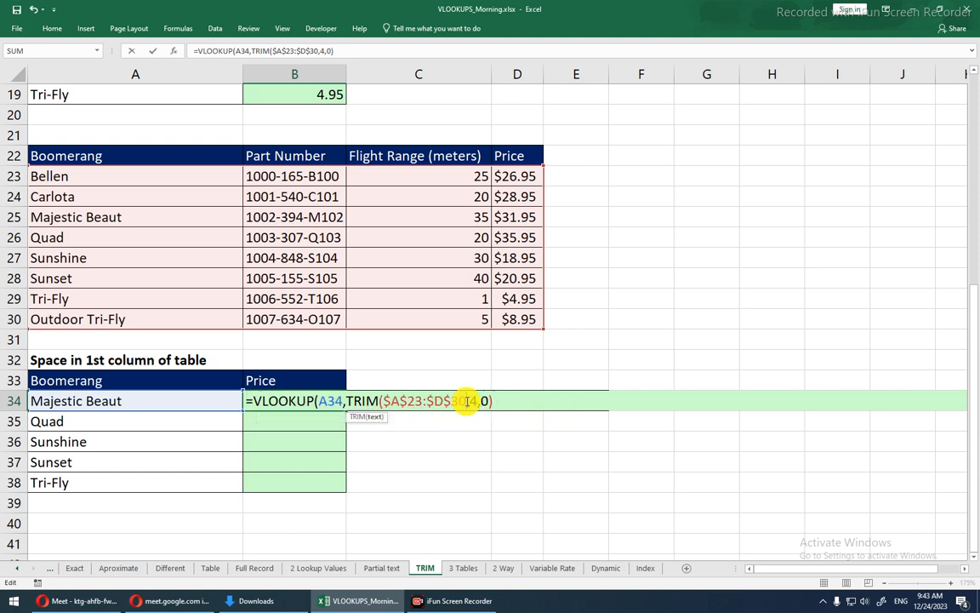
type(")")
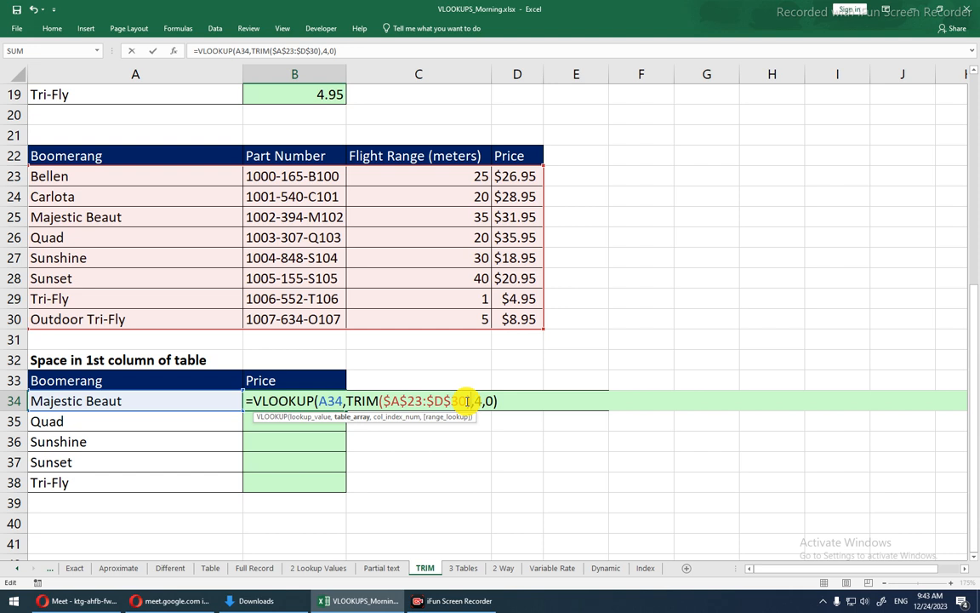
key("Return")
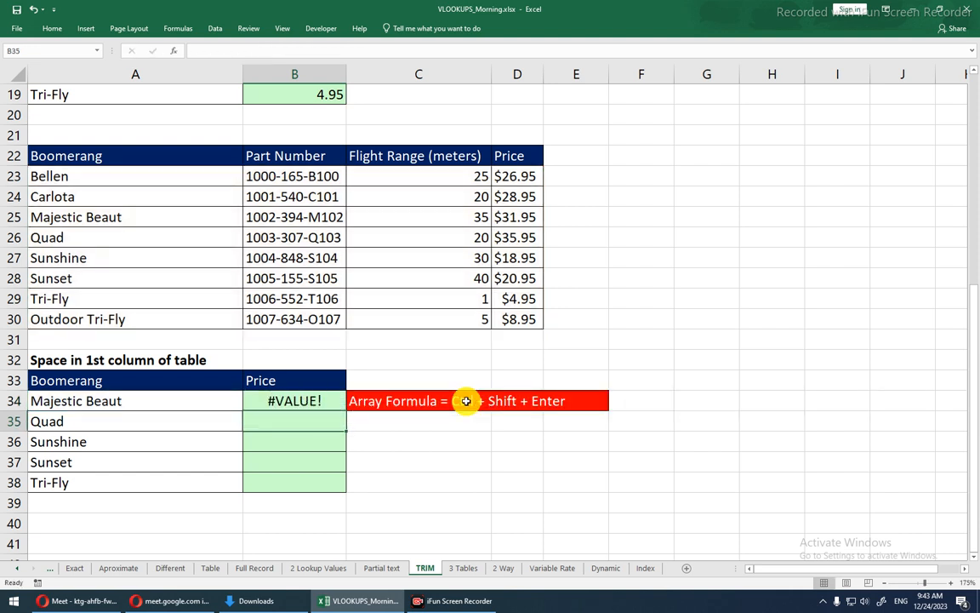
- Re-enter the B34 formula as an array formula and fill it down through B38
key("Up")
key("F2")
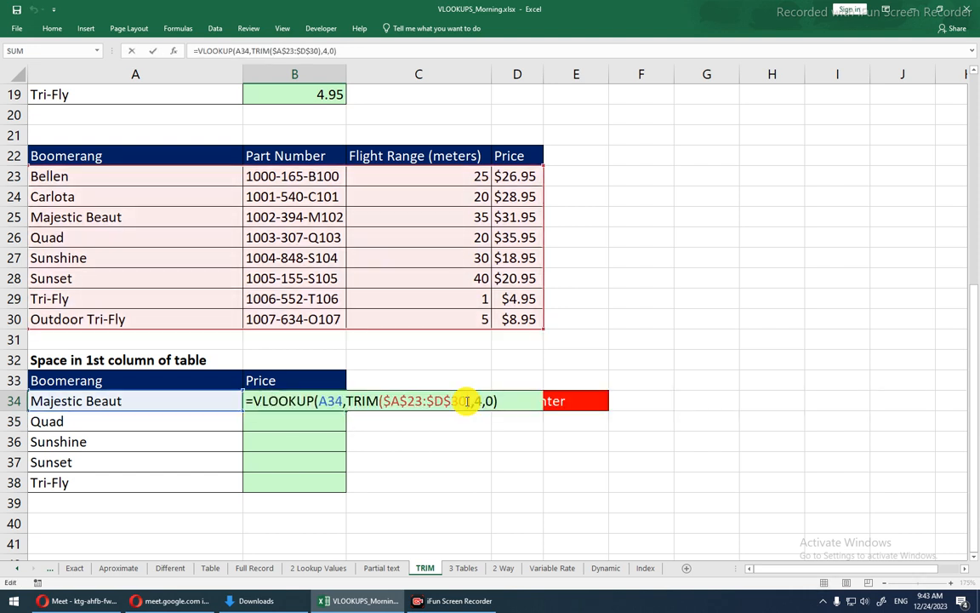
key("ctrl+shift+Return")
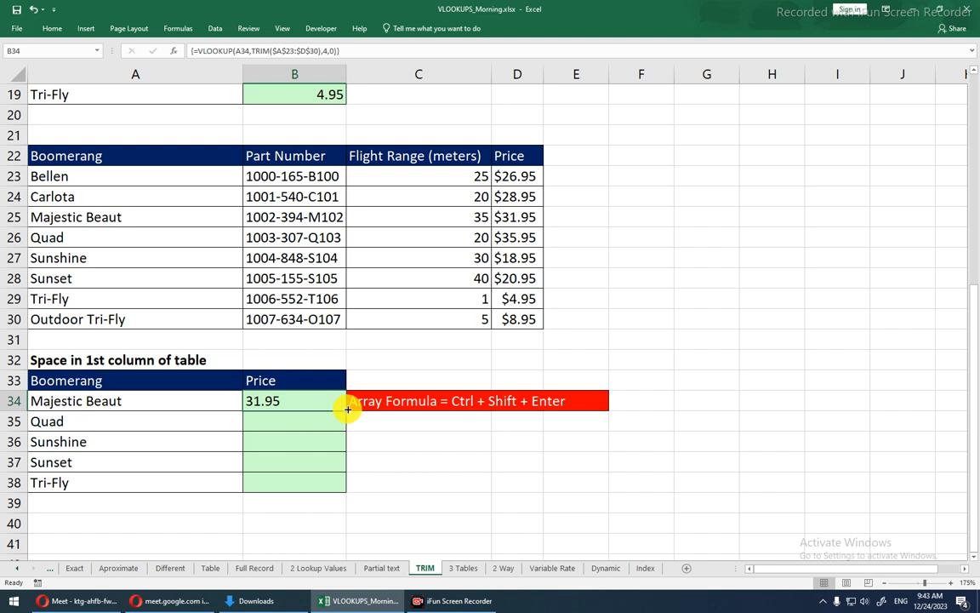
left_click_drag(347, 410, 346, 491)
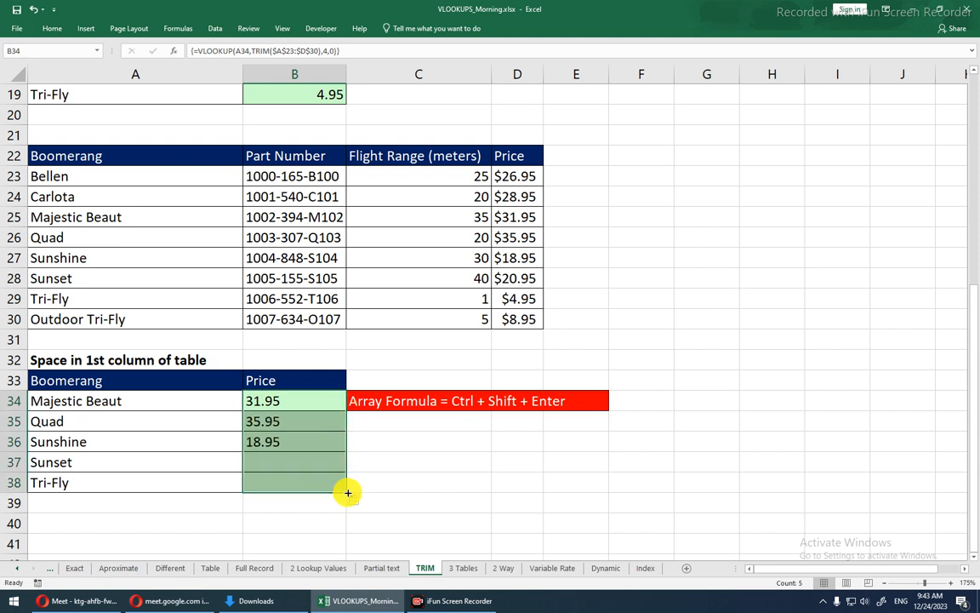
left_click(382, 462)
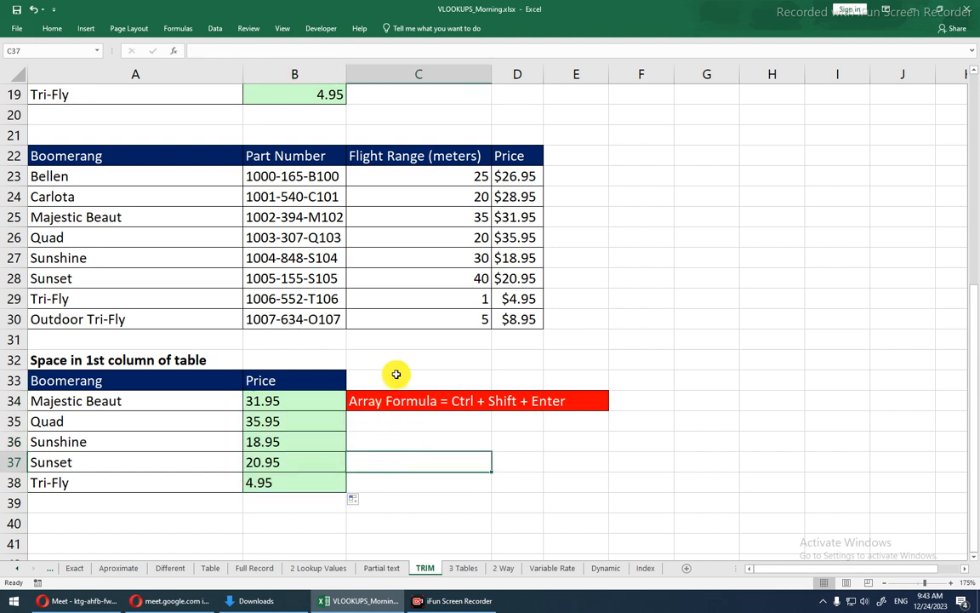
scroll(404, 368, "up", 2)
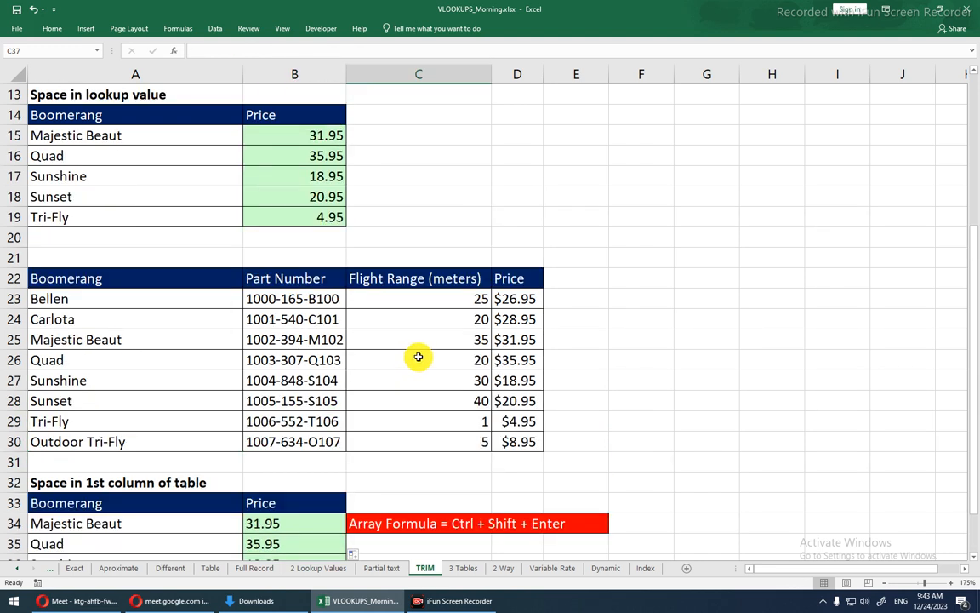
left_click(466, 568)
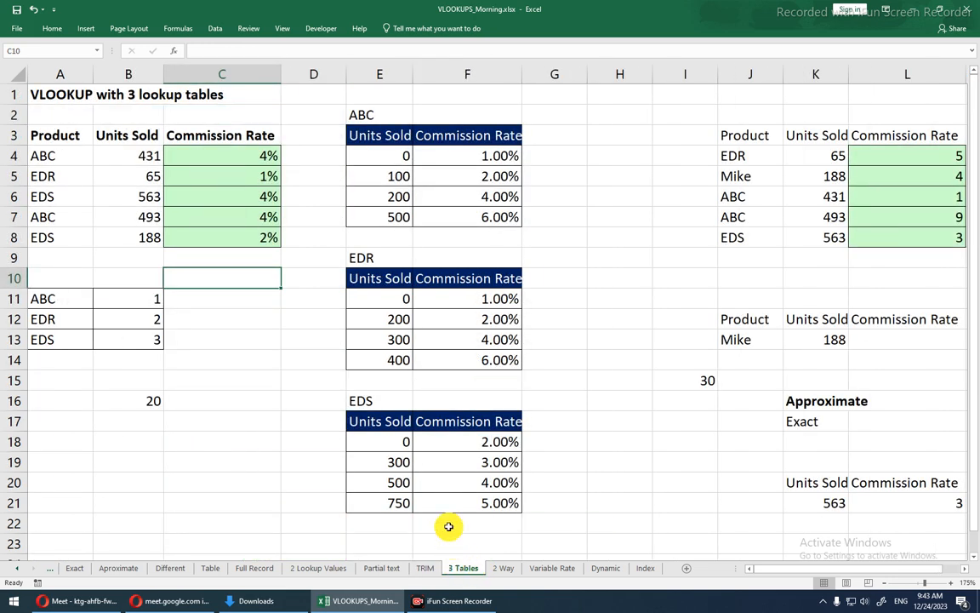
left_click(423, 567)
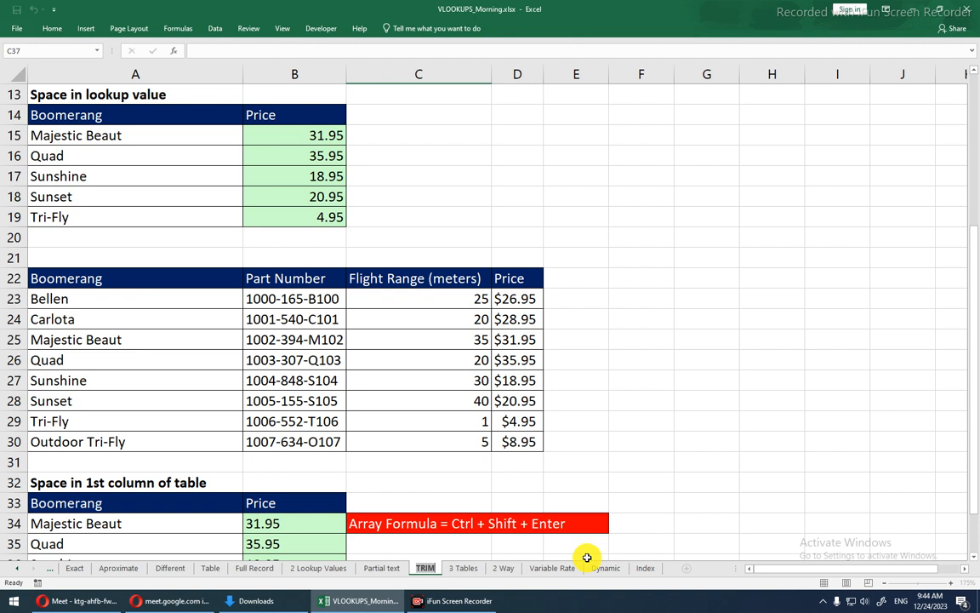
left_click(518, 198)
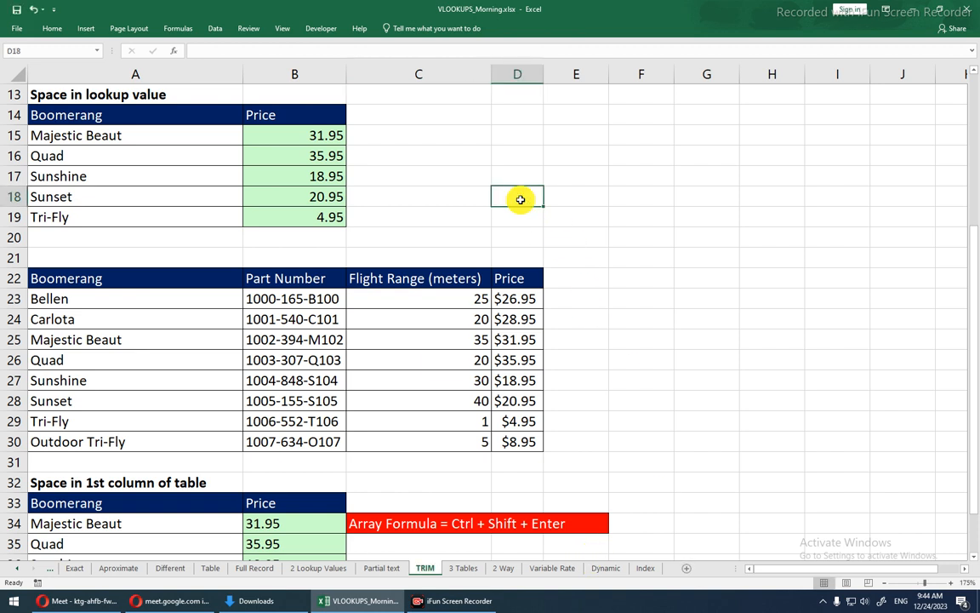